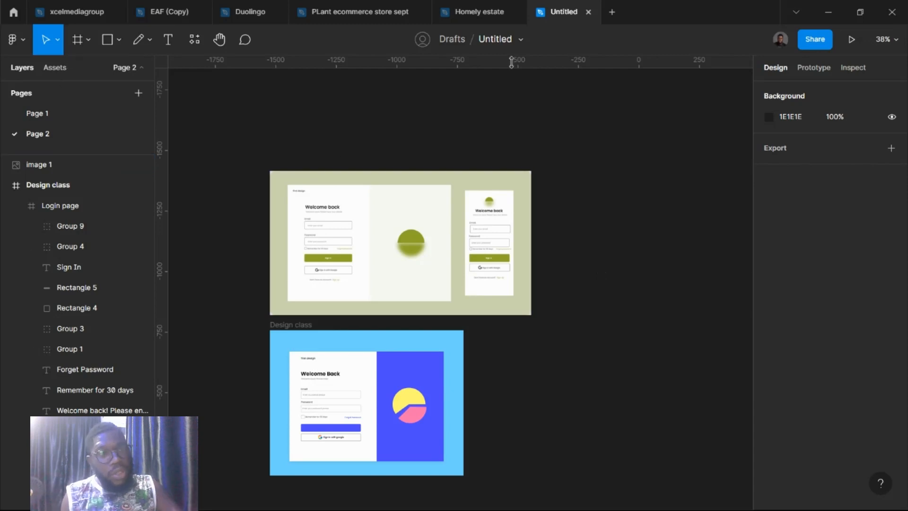
# - Compare the green reference login image with the blue Design class login page below it
pyautogui.click(323, 196)
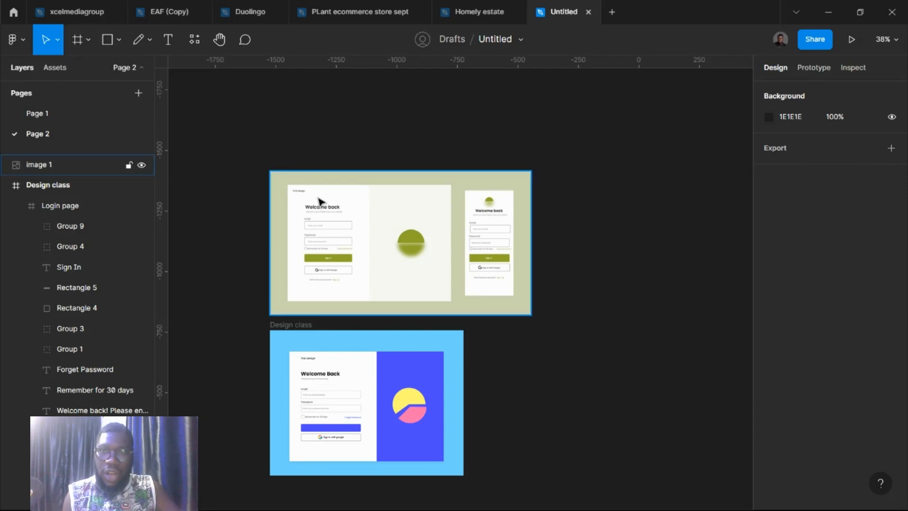
pyautogui.scroll(-3, 326, 239)
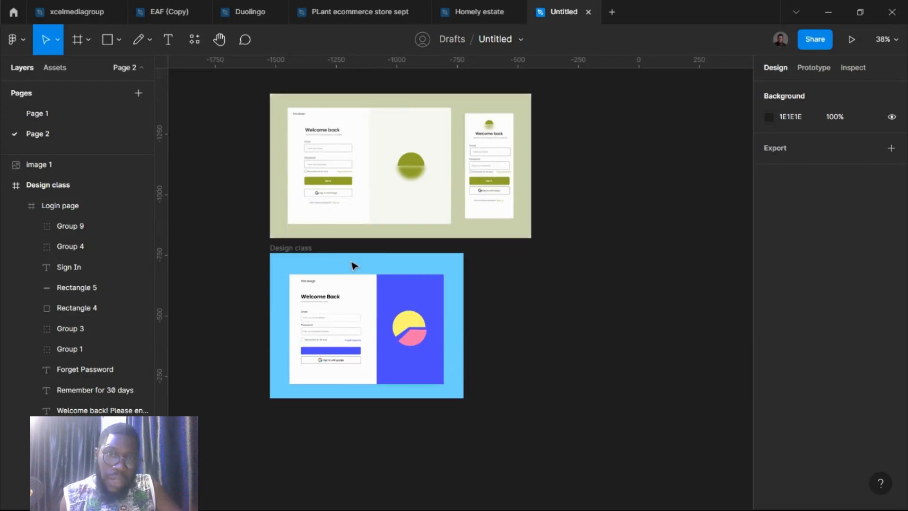
pyautogui.scroll(3, 557, 224)
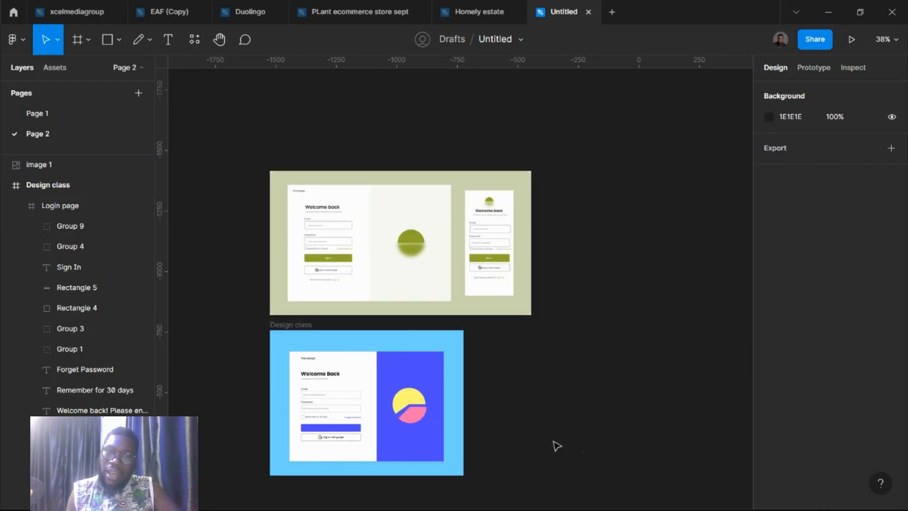
pyautogui.scroll(-3, 543, 432)
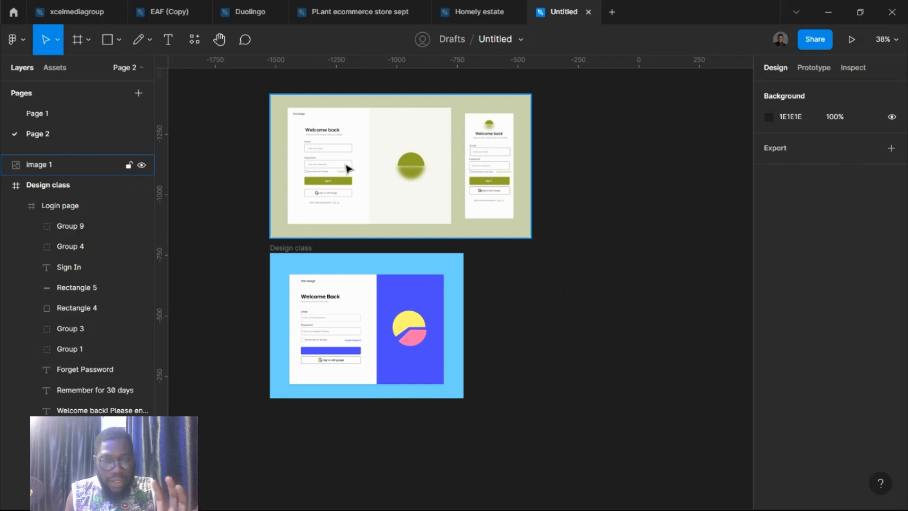
pyautogui.click(326, 163)
pyautogui.scroll(5, 323, 162)
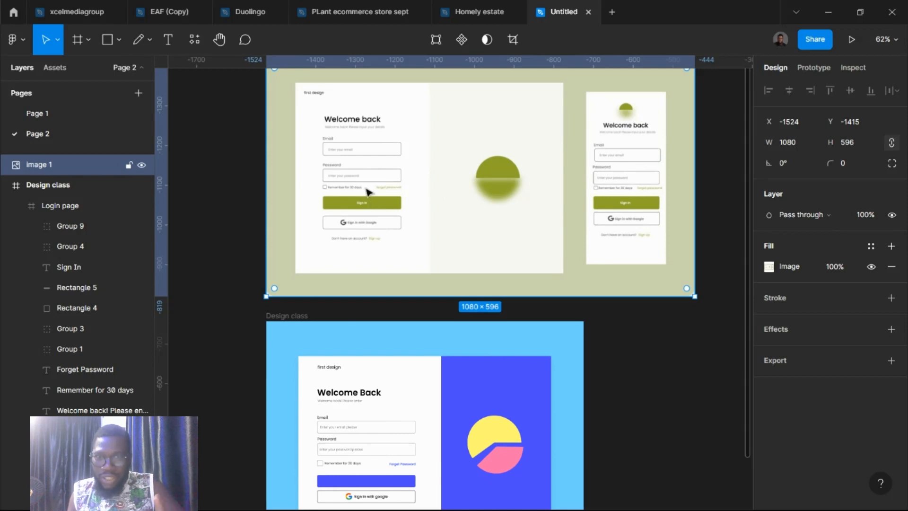
pyautogui.click(405, 412)
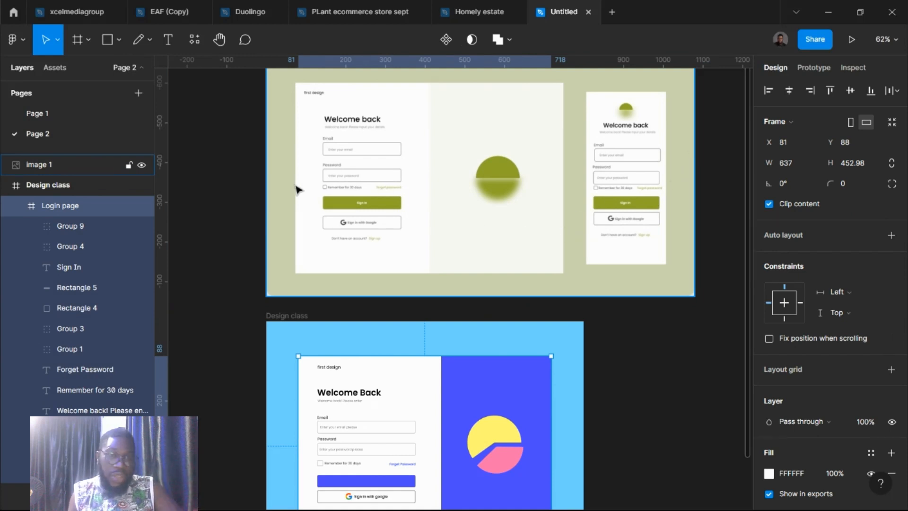
pyautogui.scroll(-2, 321, 219)
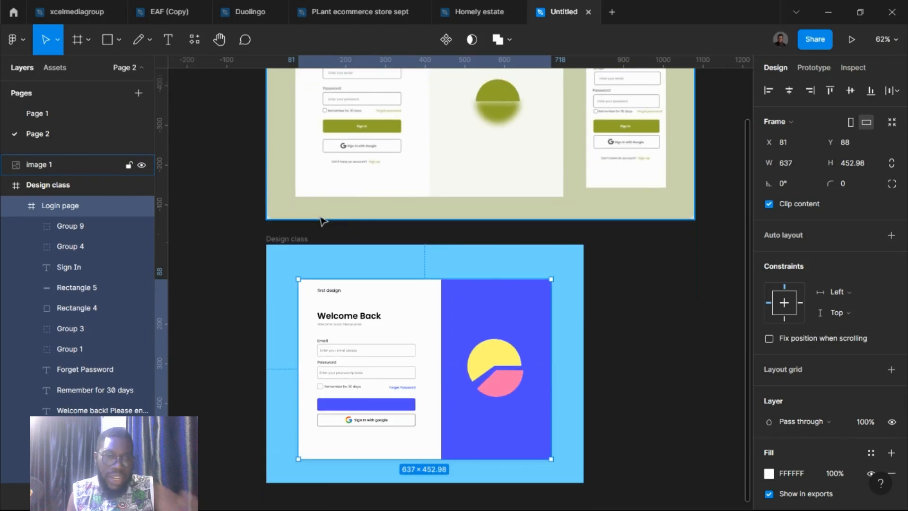
pyautogui.scroll(-3, 321, 219)
pyautogui.hscroll(3, 349, 237)
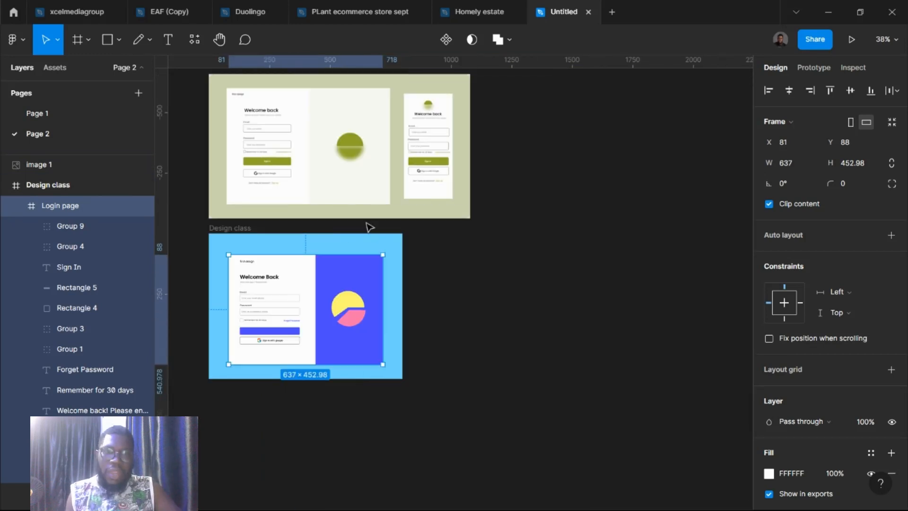
pyautogui.scroll(2, 378, 230)
pyautogui.scroll(-2, 384, 233)
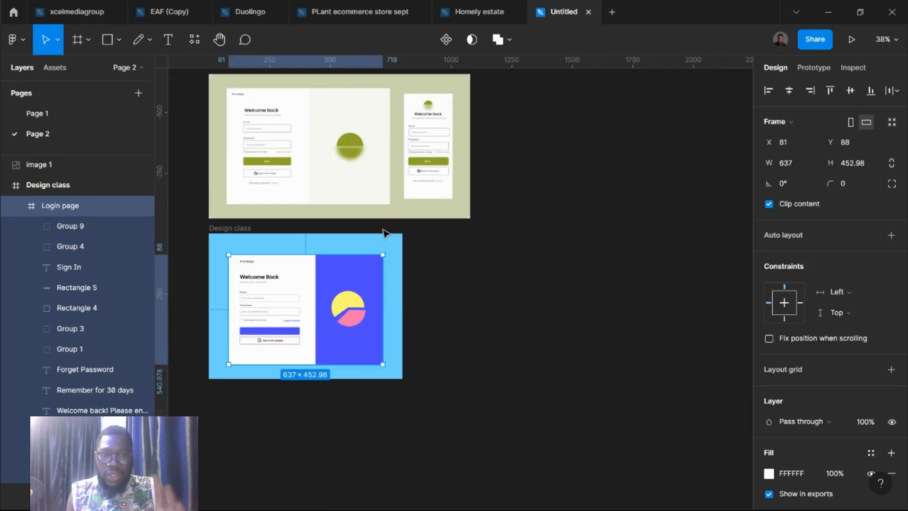
pyautogui.scroll(2, 386, 233)
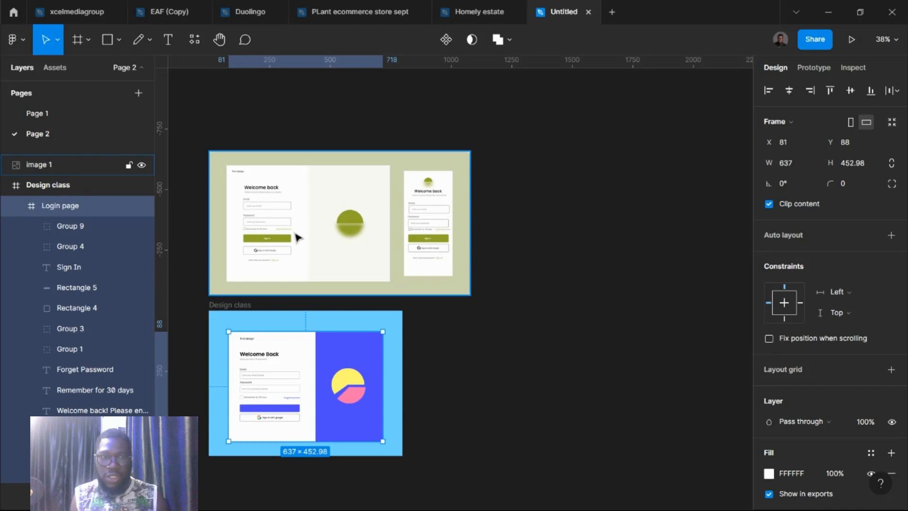
pyautogui.click(246, 123)
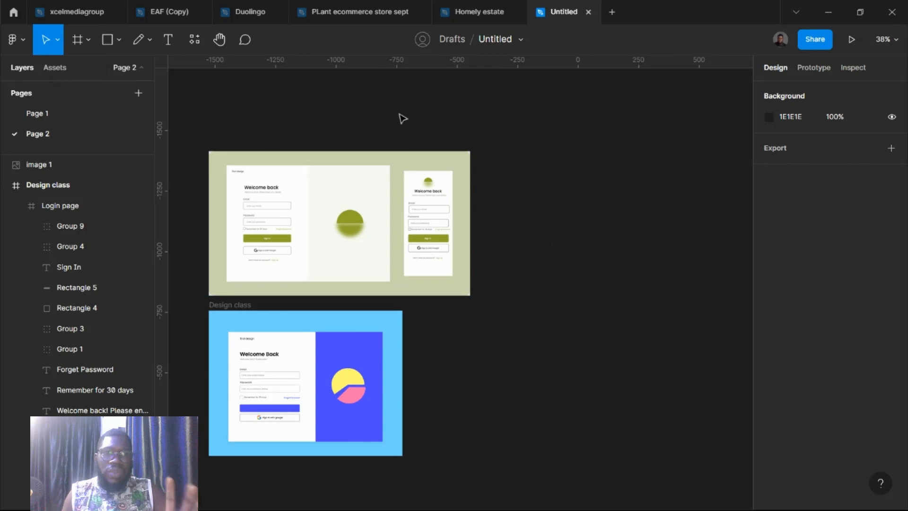
pyautogui.scroll(-5, 531, 198)
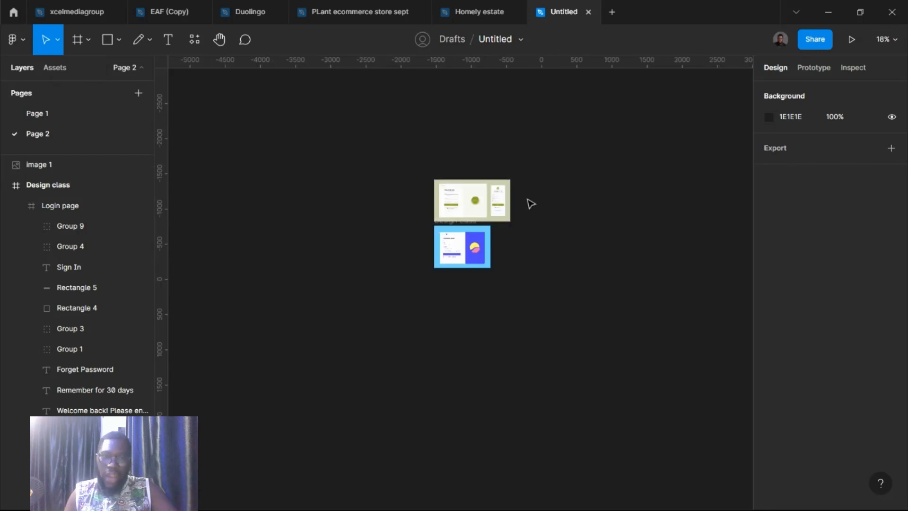
pyautogui.scroll(5, 533, 201)
pyautogui.scroll(-3, 508, 203)
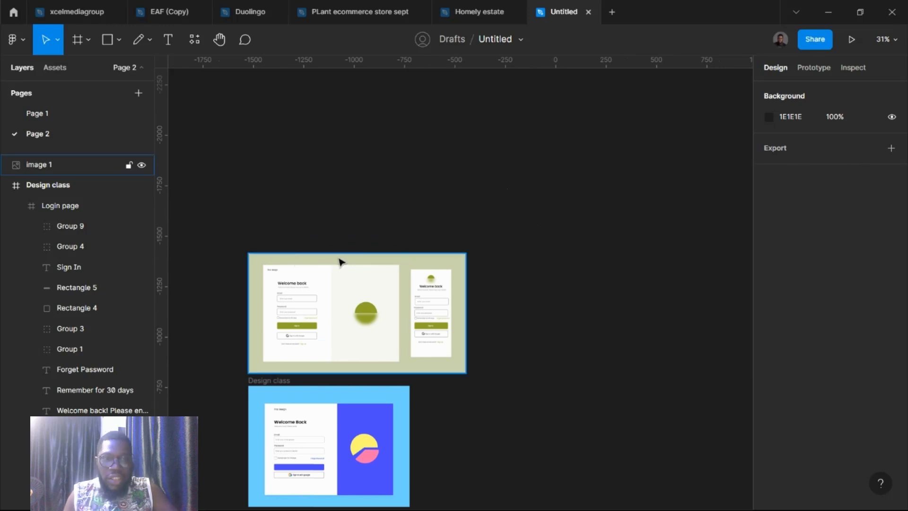
pyautogui.scroll(-4, 402, 241)
pyautogui.scroll(-1, 416, 237)
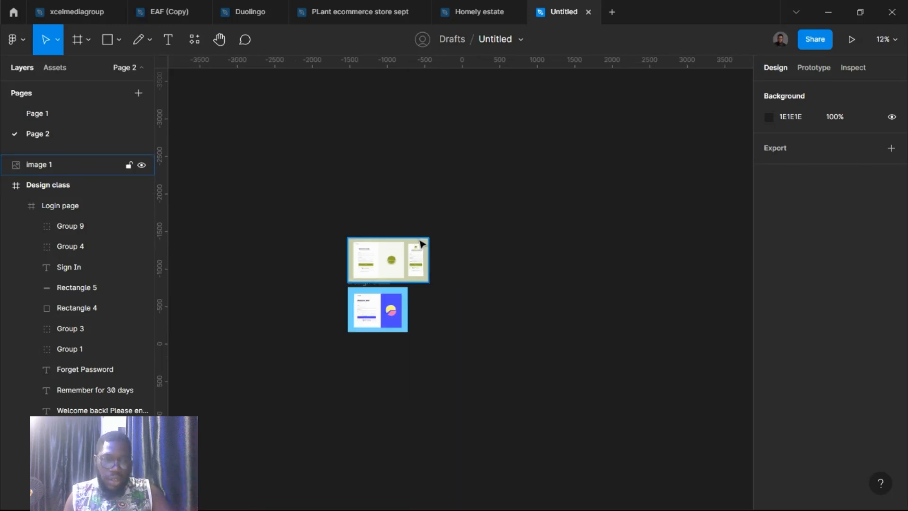
pyautogui.scroll(1, 421, 254)
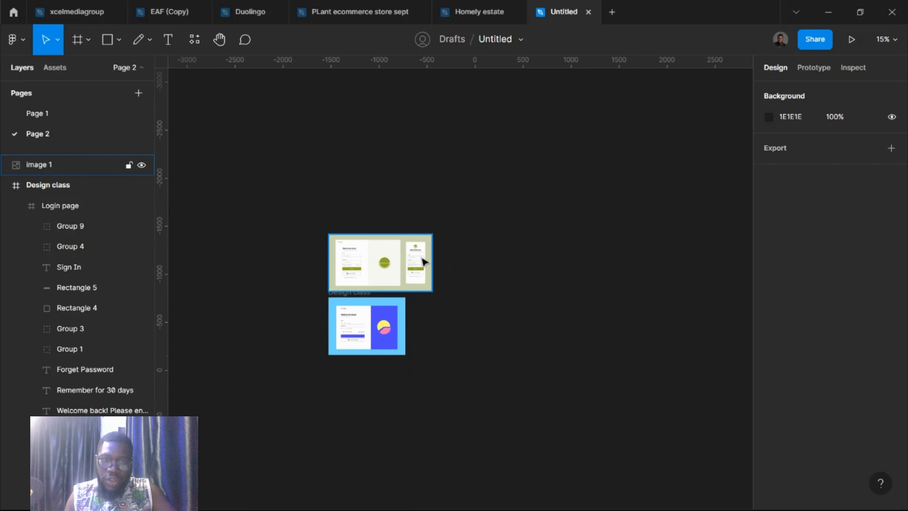
pyautogui.scroll(3, 425, 262)
pyautogui.scroll(-2, 460, 282)
pyautogui.scroll(8, 453, 274)
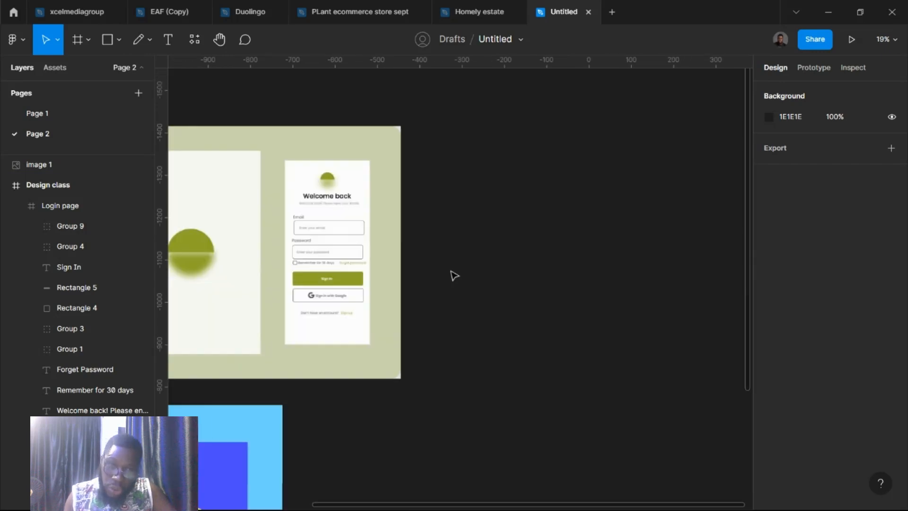
pyautogui.scroll(-3, 453, 275)
pyautogui.scroll(-5, 452, 275)
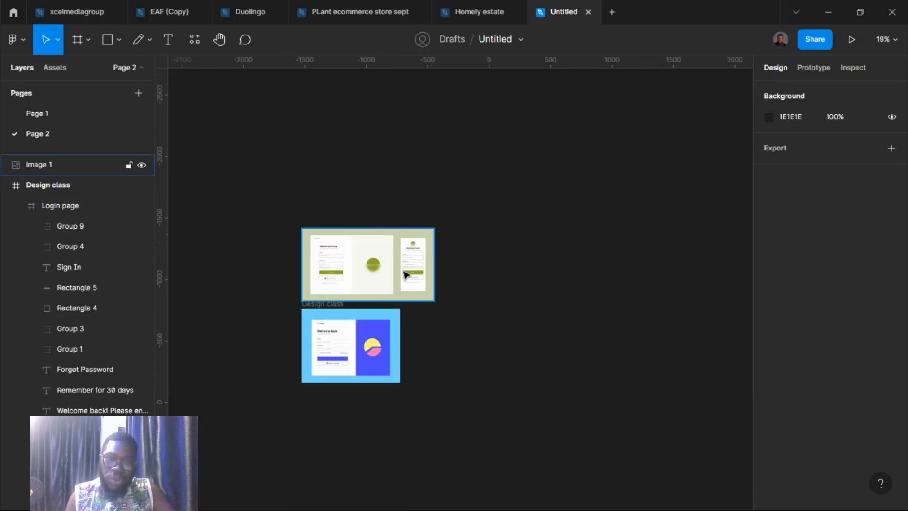
pyautogui.scroll(6, 434, 258)
pyautogui.scroll(-7, 449, 278)
pyautogui.scroll(2, 441, 242)
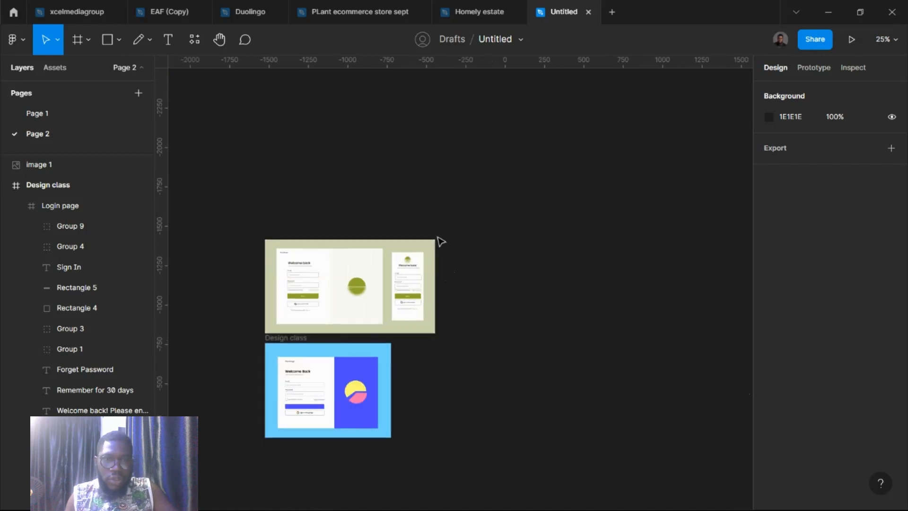
pyautogui.hscroll(-5, 441, 242)
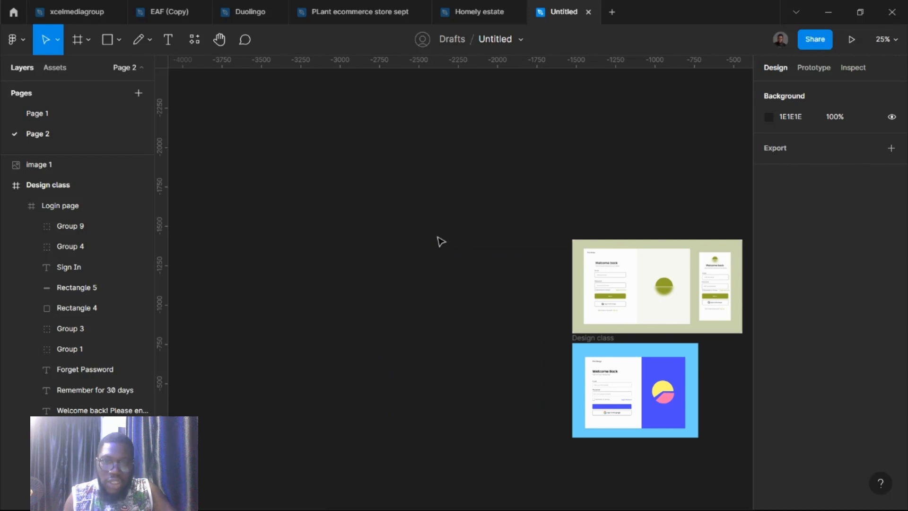
pyautogui.hscroll(3, 437, 238)
pyautogui.hscroll(3, 442, 243)
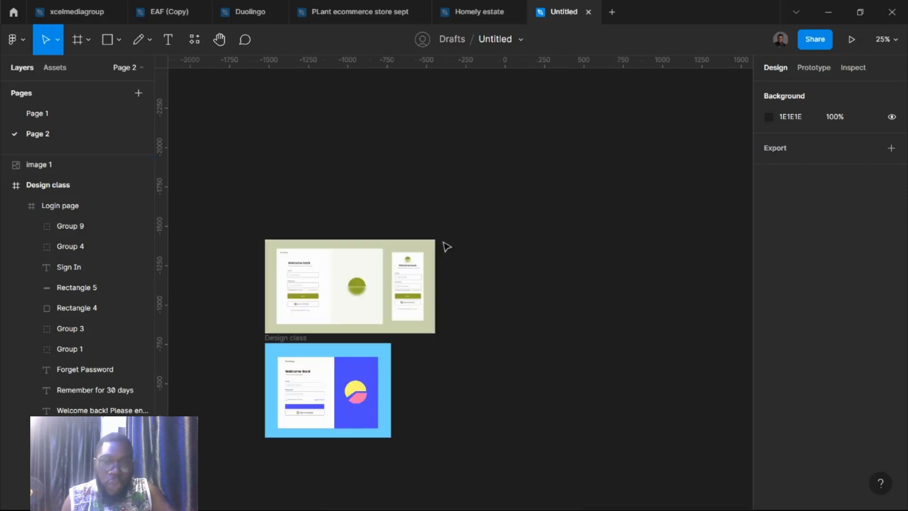
pyautogui.hscroll(-5, 444, 245)
pyautogui.hscroll(6, 444, 245)
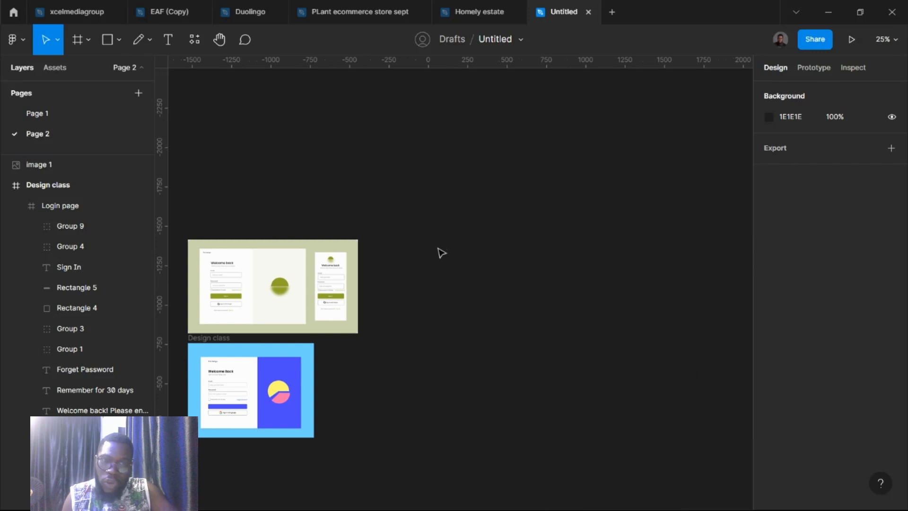
pyautogui.hscroll(-4, 438, 250)
pyautogui.hscroll(5, 424, 259)
pyautogui.hscroll(-9, 426, 264)
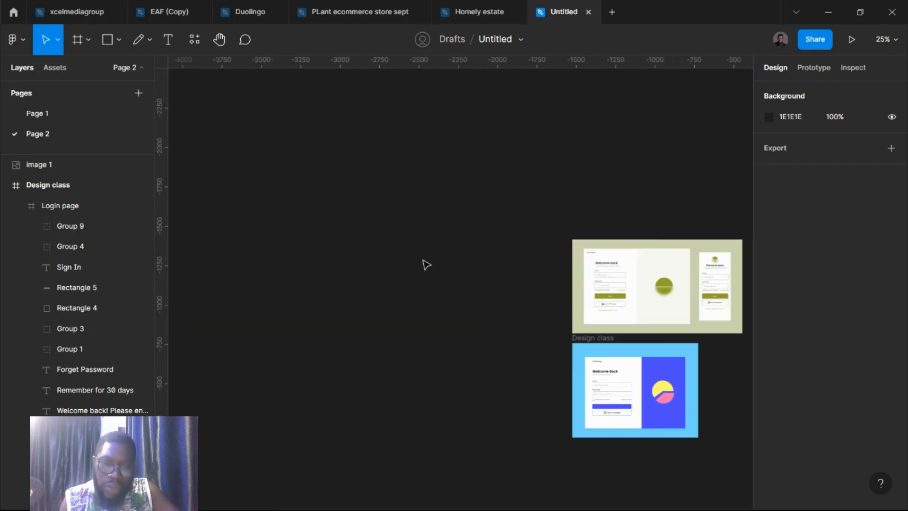
pyautogui.hscroll(12, 426, 263)
pyautogui.hscroll(-9, 425, 263)
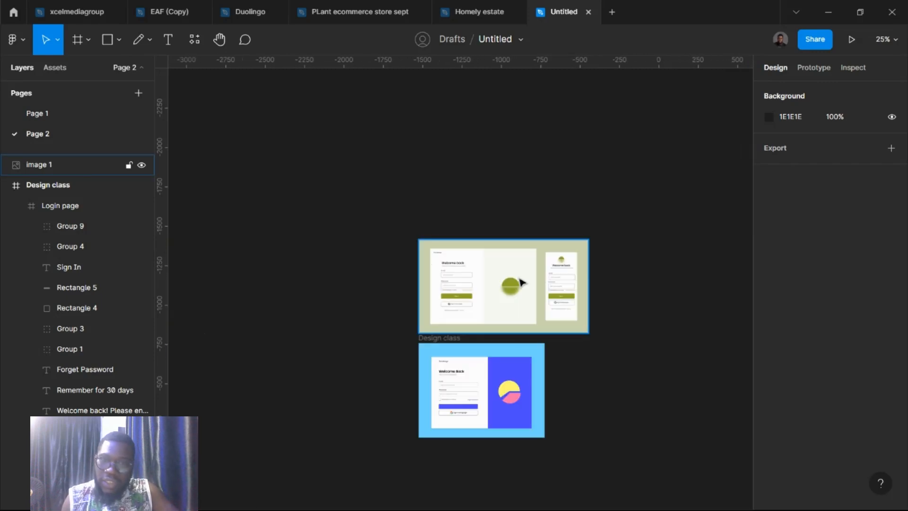
pyautogui.scroll(-5, 527, 290)
pyautogui.hscroll(3, 525, 303)
pyautogui.scroll(6, 348, 314)
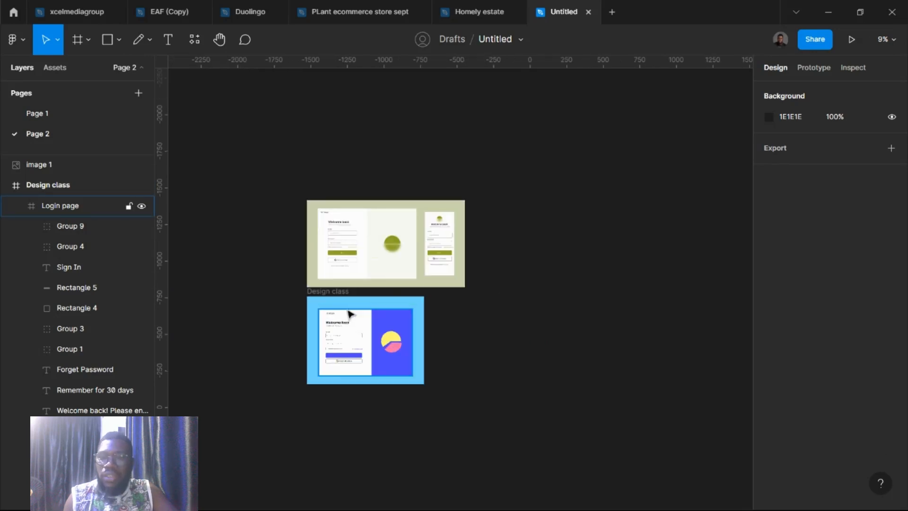
pyautogui.scroll(-3, 348, 314)
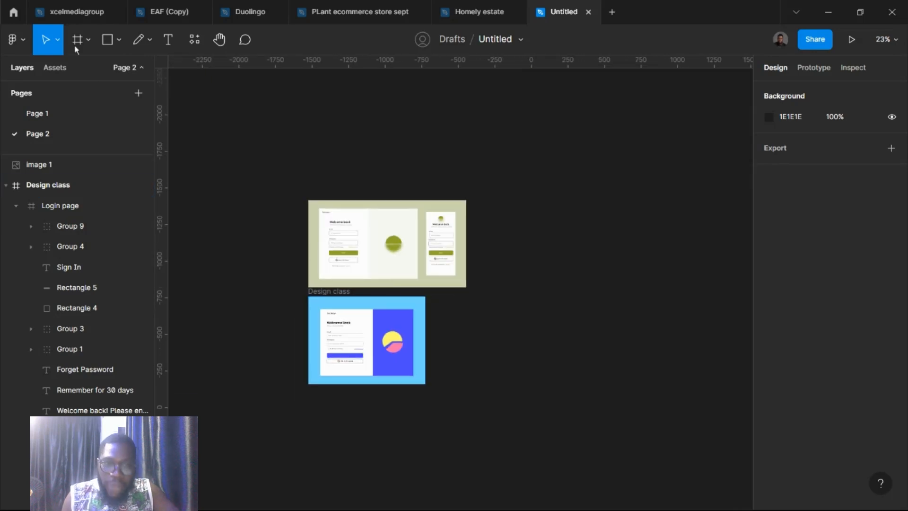
pyautogui.scroll(5, 373, 231)
pyautogui.scroll(-10, 365, 233)
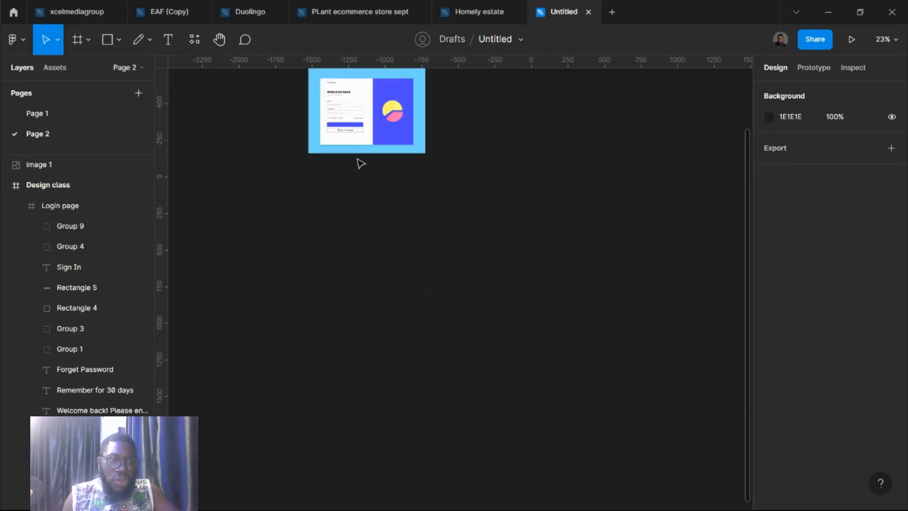
# - Add an iPhone 13 Pro Max frame on the empty canvas below the Design class frame and move it to about X -871, Y 1131
pyautogui.scroll(3, 362, 162)
pyautogui.scroll(-9, 357, 186)
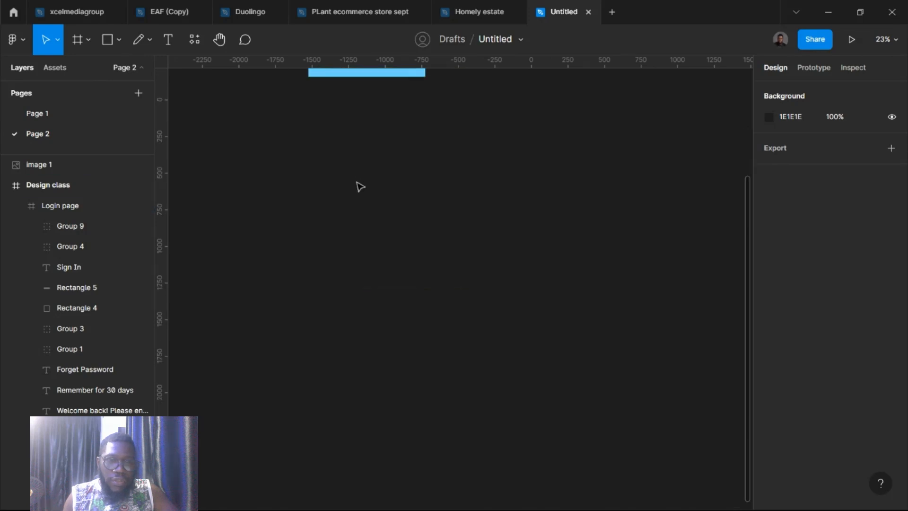
pyautogui.click(77, 48)
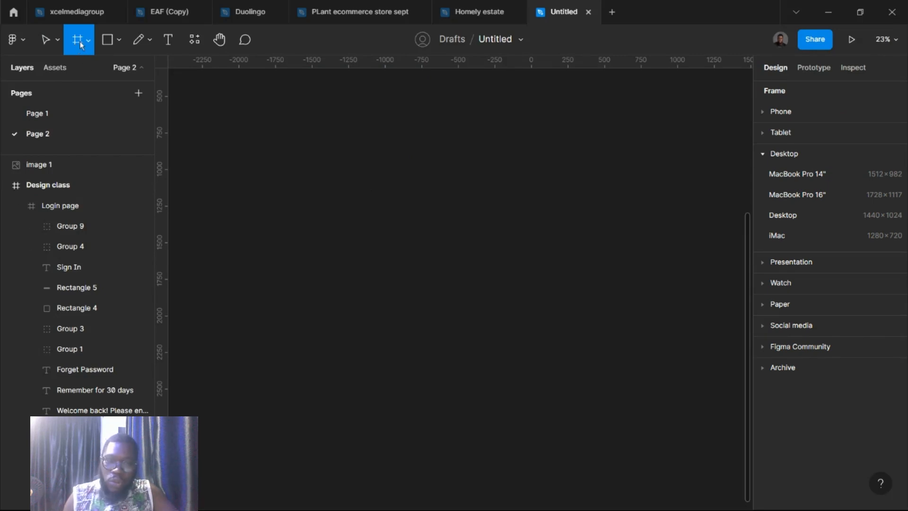
pyautogui.click(763, 116)
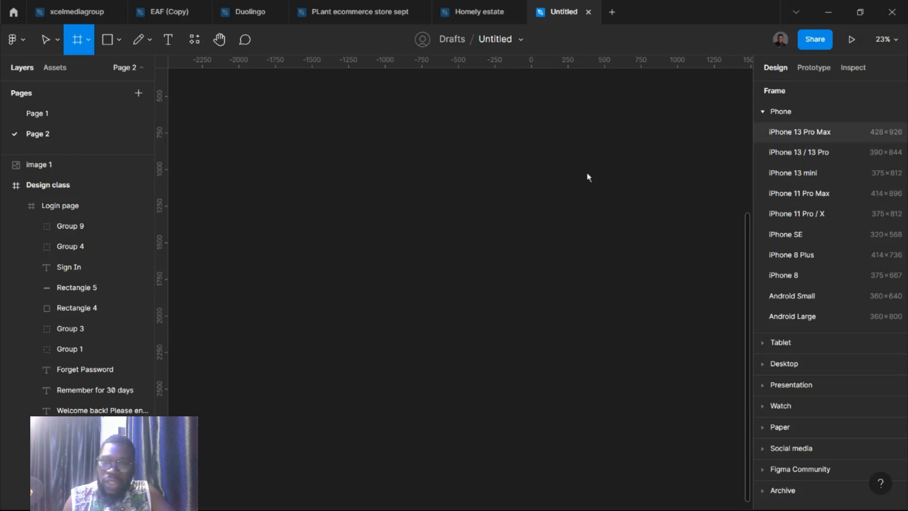
pyautogui.scroll(4, 452, 216)
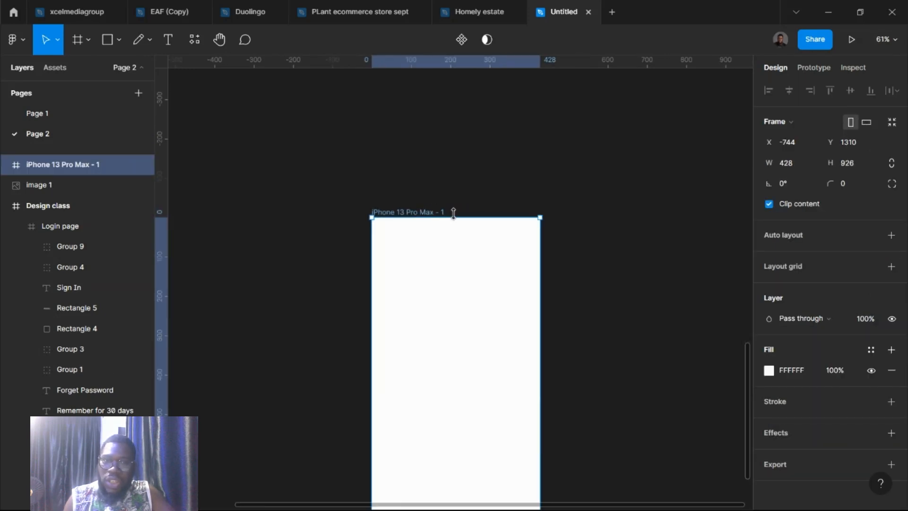
pyautogui.scroll(-1, 373, 221)
pyautogui.moveTo(407, 212); pyautogui.dragTo(389, 161)
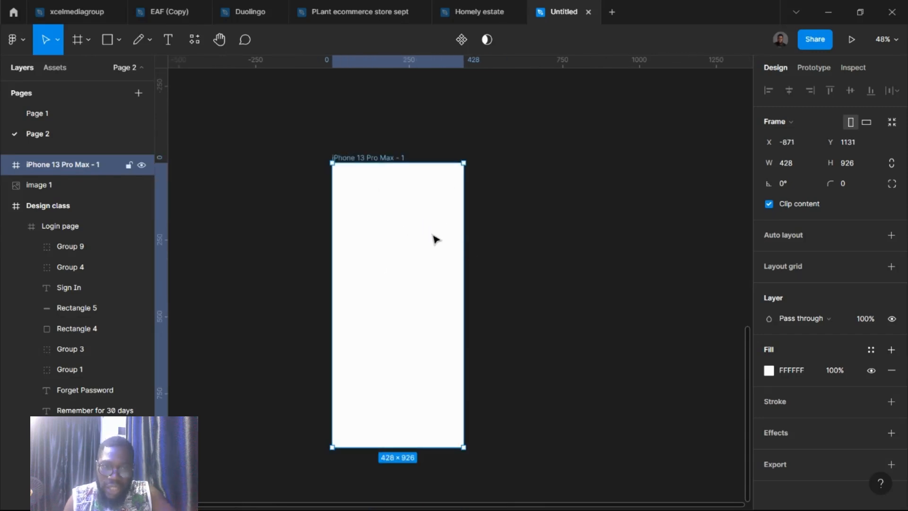
# - Draw a nested frame about 388 × 251 near the top of the iPhone 13 Pro Max frame and fill it with light red
pyautogui.press('f')
pyautogui.moveTo(337, 174); pyautogui.dragTo(457, 250)
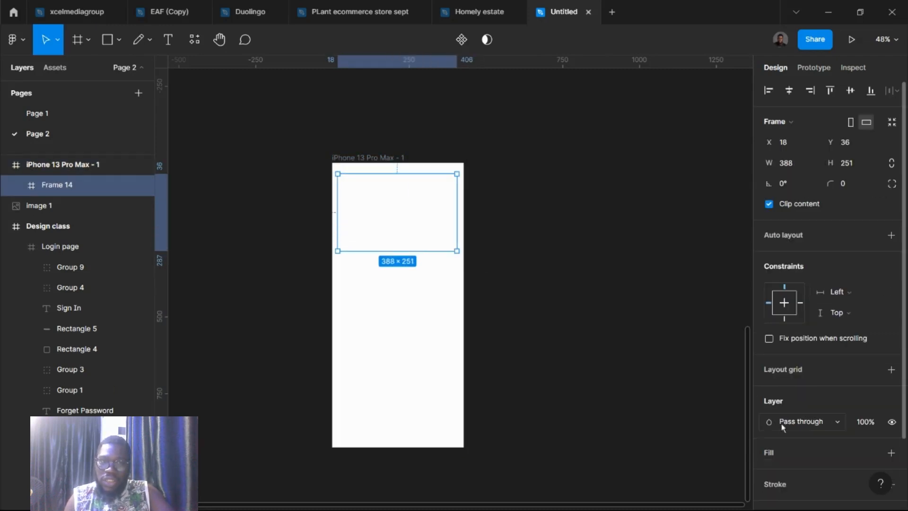
pyautogui.click(891, 453)
pyautogui.click(769, 473)
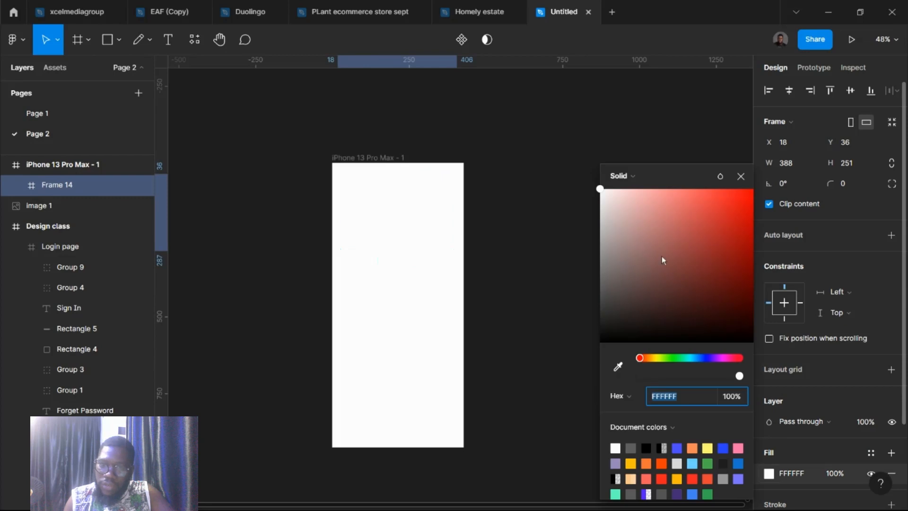
pyautogui.moveTo(662, 256); pyautogui.dragTo(666, 188)
pyautogui.click(291, 184)
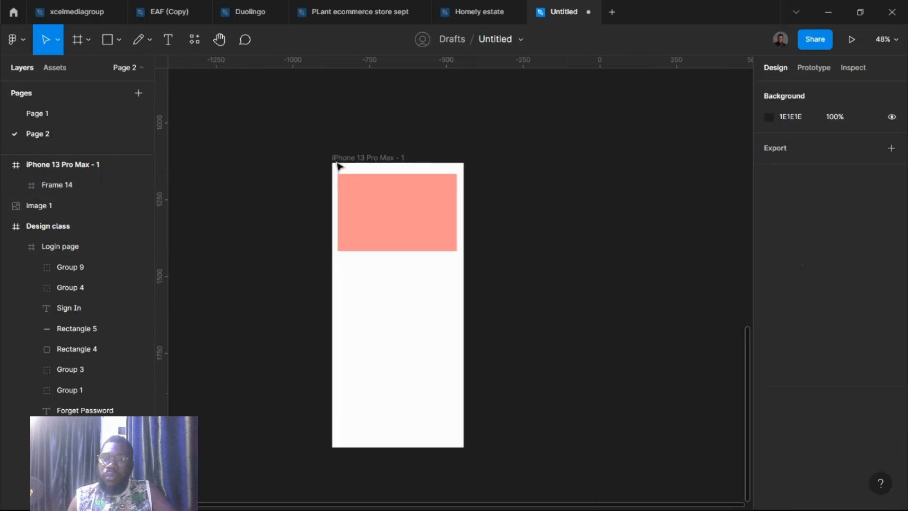
pyautogui.click(89, 40)
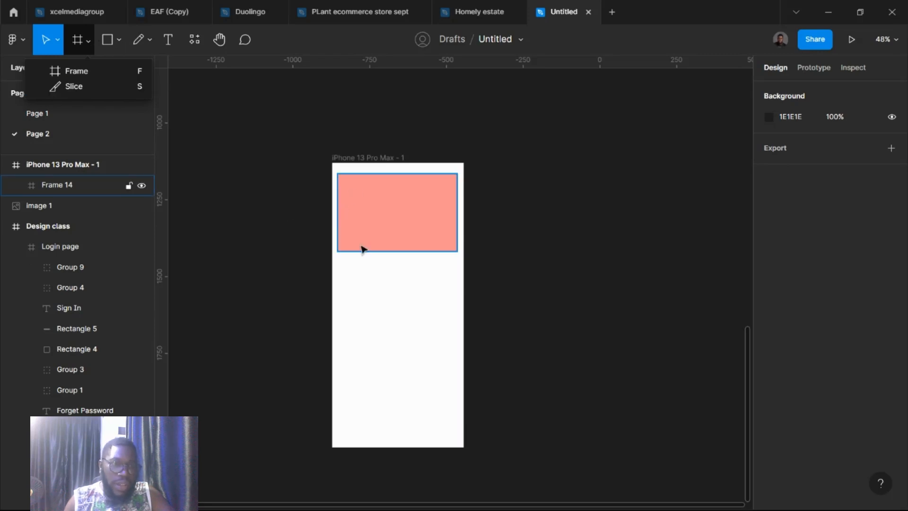
pyautogui.click(121, 43)
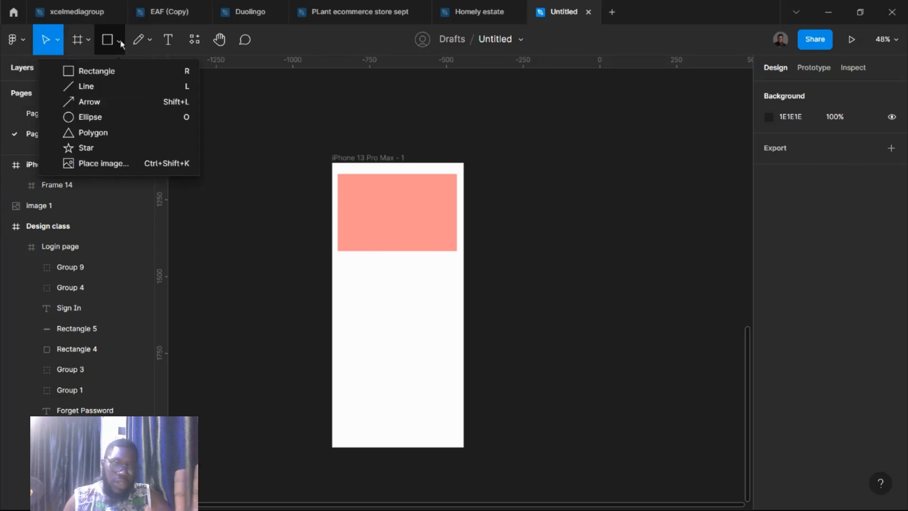
pyautogui.click(121, 75)
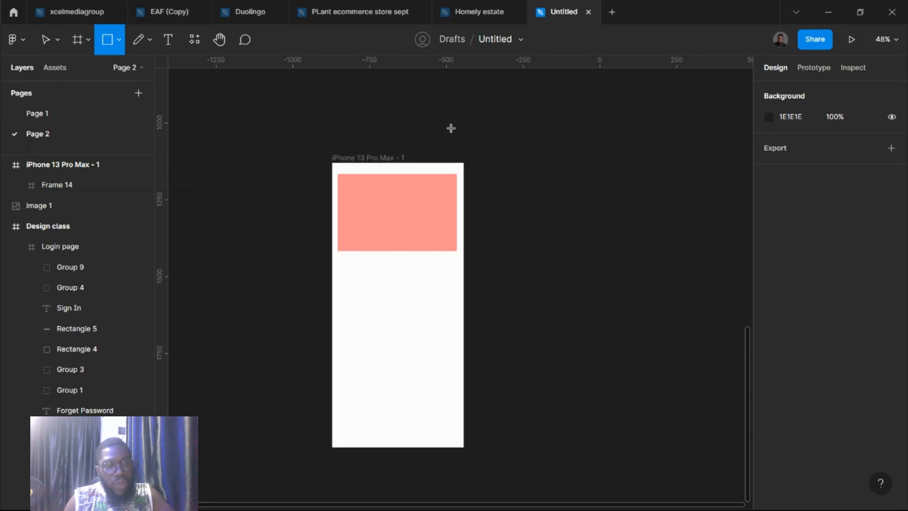
pyautogui.moveTo(398, 96)
pyautogui.mouseDown()
pyautogui.moveTo(498, 162)
pyautogui.moveTo(442, 129)
pyautogui.mouseUp()
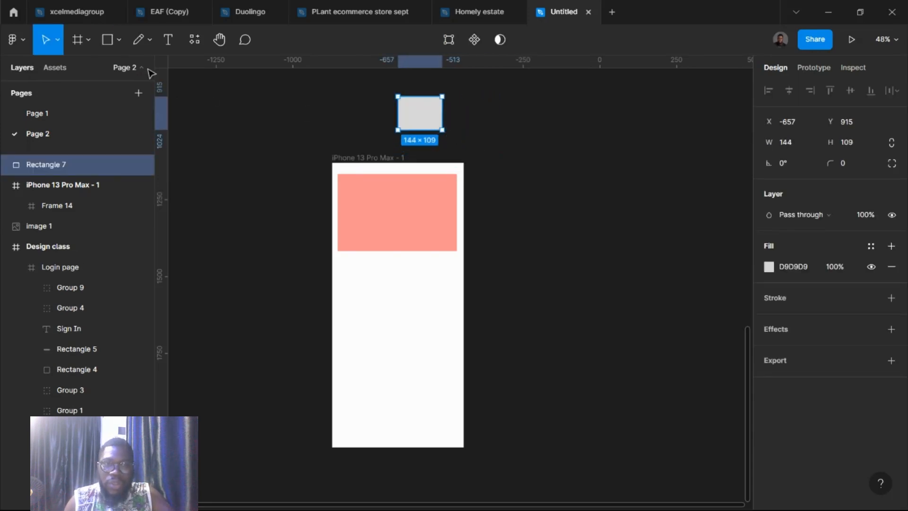
pyautogui.press('Delete')
# - Draw a square about 335 × 335 on the empty canvas beside the upper part of the phone frame
pyautogui.click(119, 45)
pyautogui.click(114, 70)
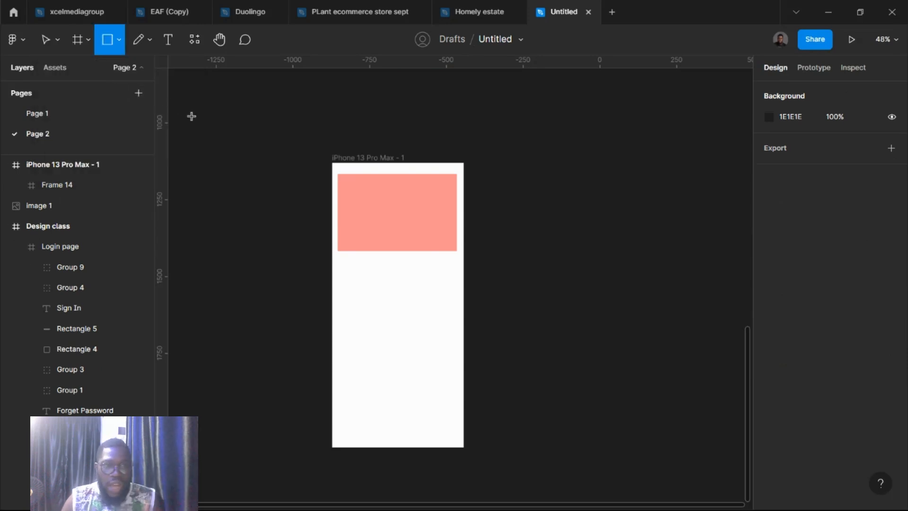
pyautogui.moveTo(189, 108); pyautogui.dragTo(293, 211)
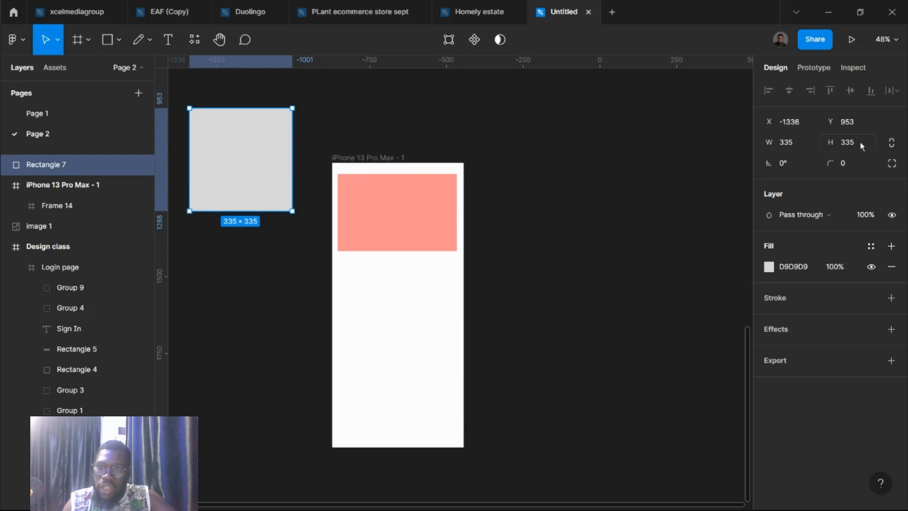
# - Set the gray square's width to 500, and with its proportions locked, set its height to 500
pyautogui.click(805, 146)
pyautogui.write('5')
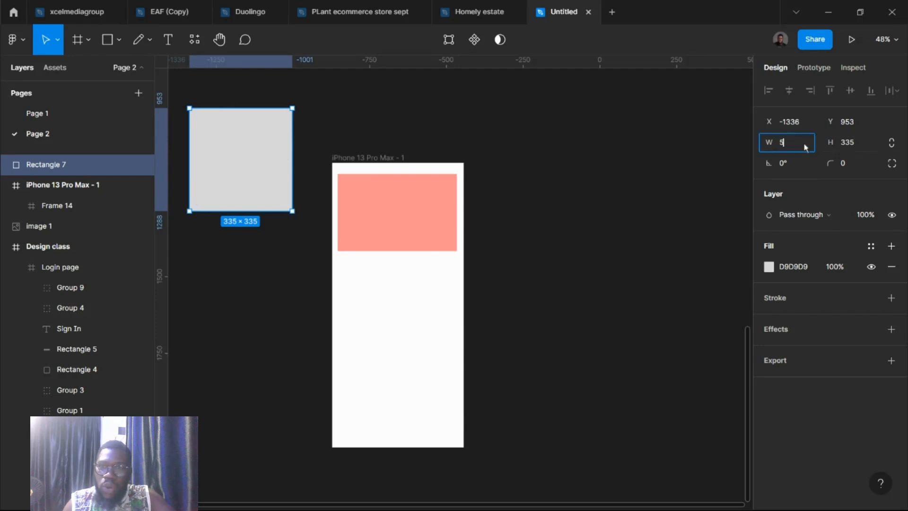
pyautogui.write('00')
pyautogui.press('Return')
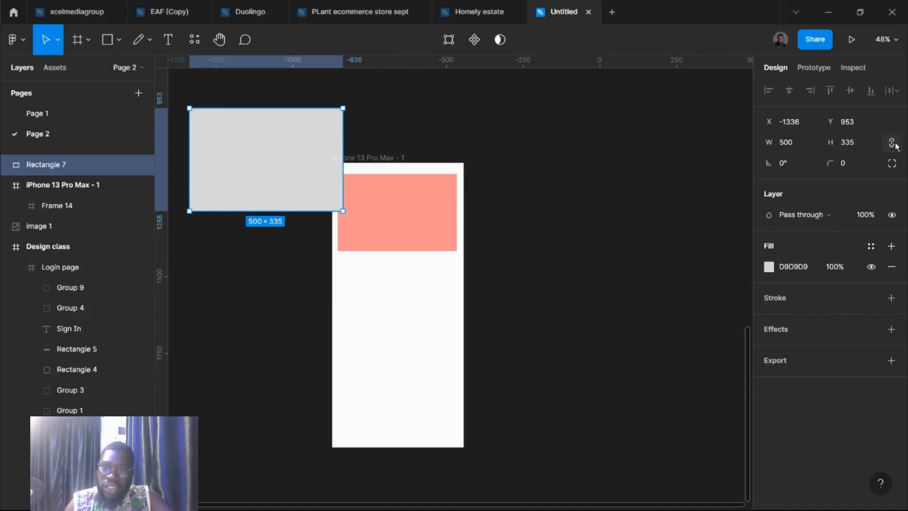
pyautogui.click(856, 143)
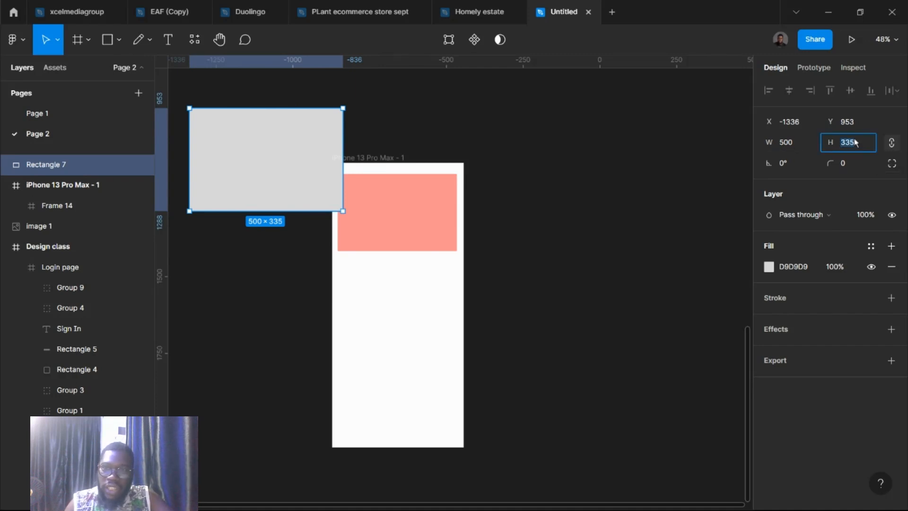
pyautogui.write('500')
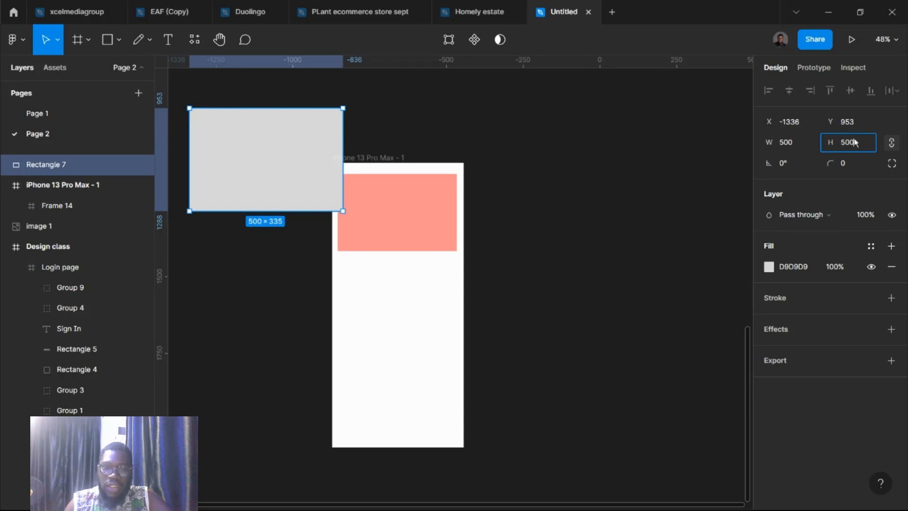
pyautogui.press('Return')
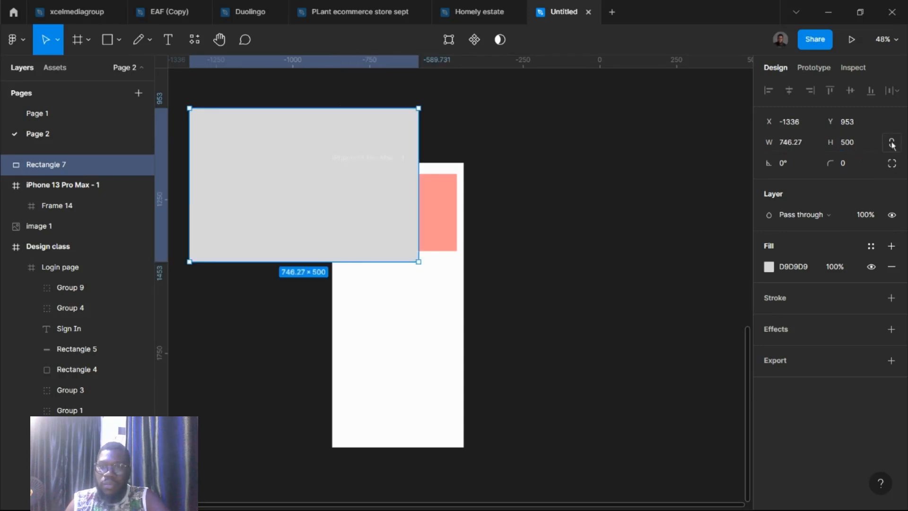
# - With proportions unlocked, set the gray rectangle's width to 500, and try a height of 400 before undoing that height change
pyautogui.click(807, 143)
pyautogui.write('500')
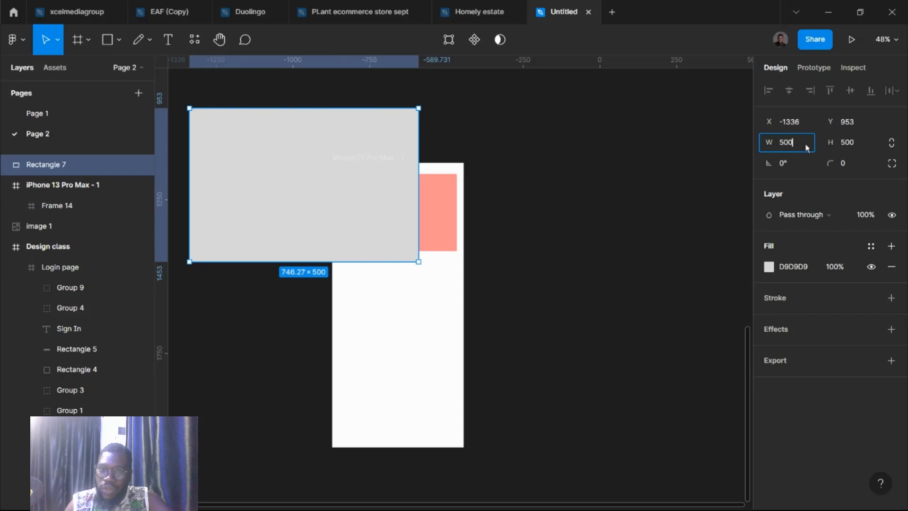
pyautogui.click(861, 141)
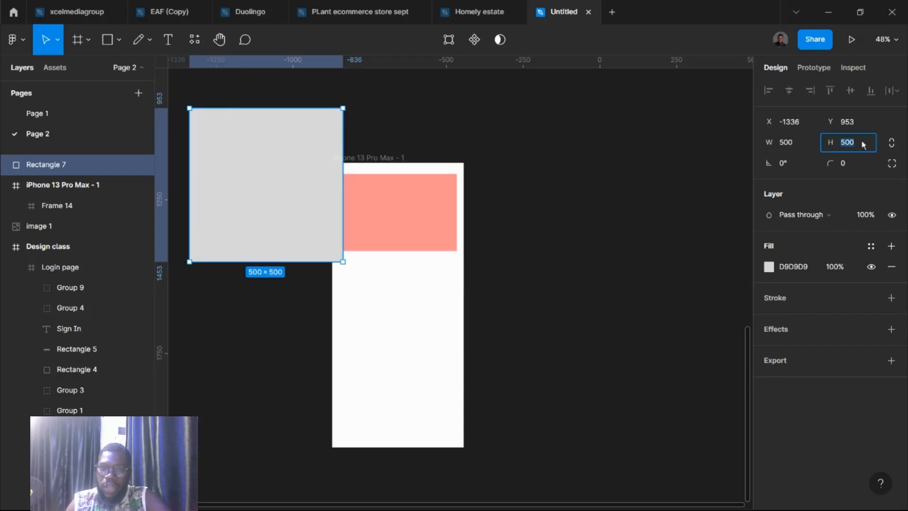
pyautogui.write('400')
pyautogui.press('Return')
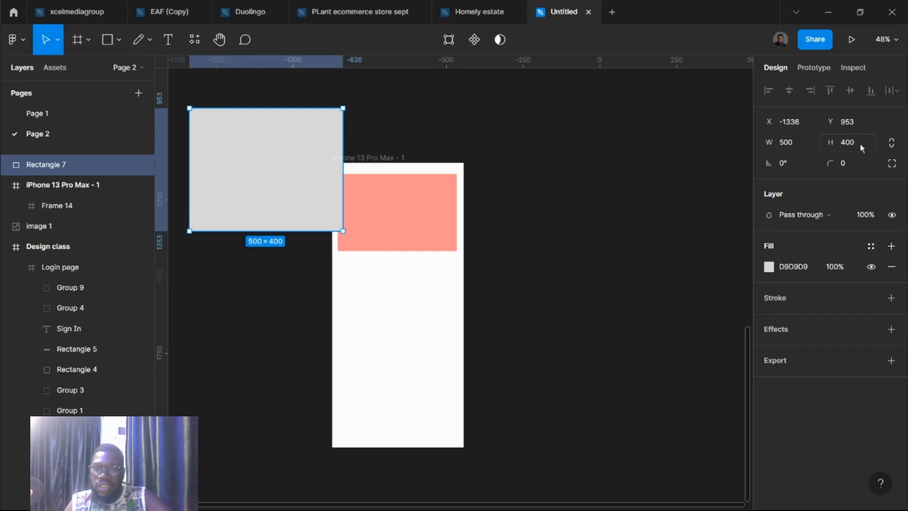
pyautogui.hotkey('ctrl', 'z')
# - Lock the gray square's proportions and scale it to a height of 400
pyautogui.click(897, 144)
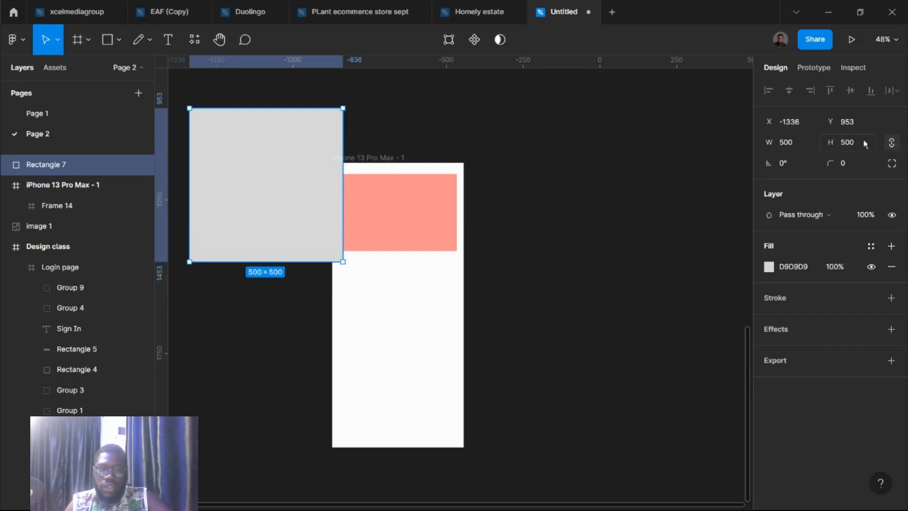
pyautogui.write('4')
pyautogui.press('Return')
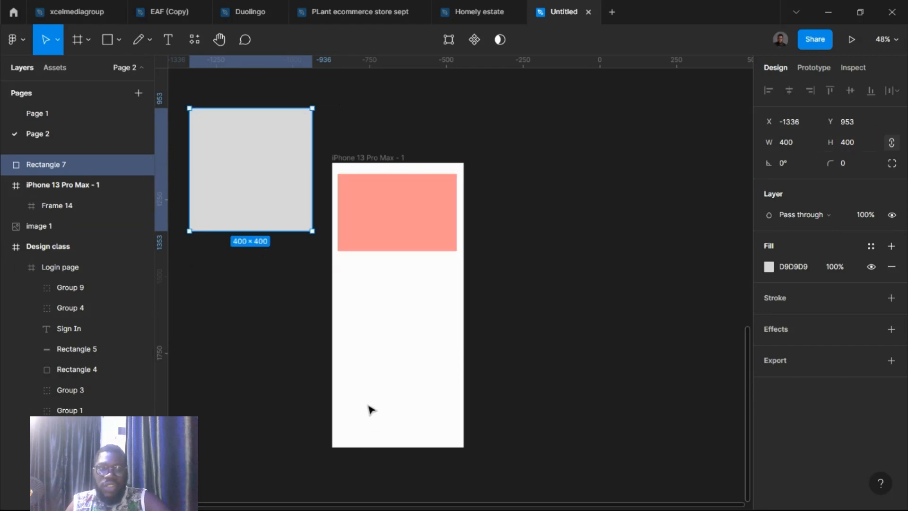
# - Draw a nearly horizontal line about 942 long on the canvas above the iPhone 13 Pro Max frame
pyautogui.click(119, 42)
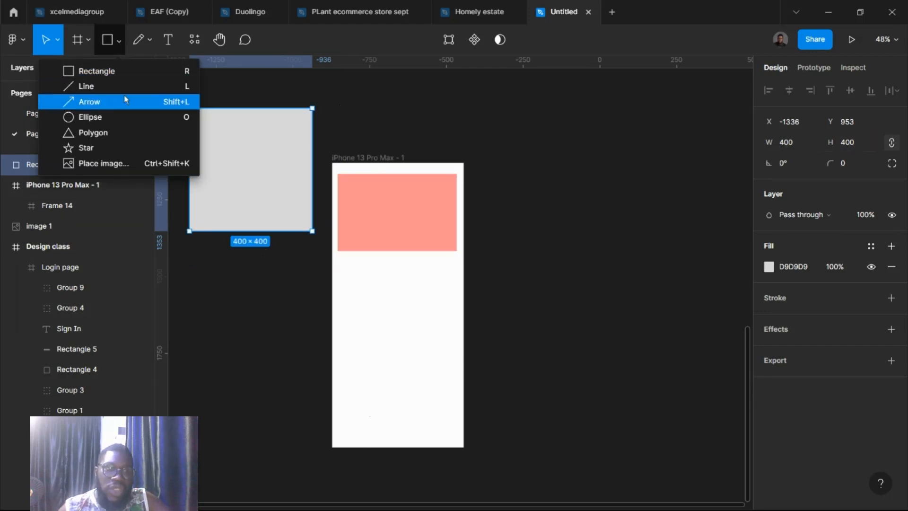
pyautogui.click(124, 98)
pyautogui.click(119, 42)
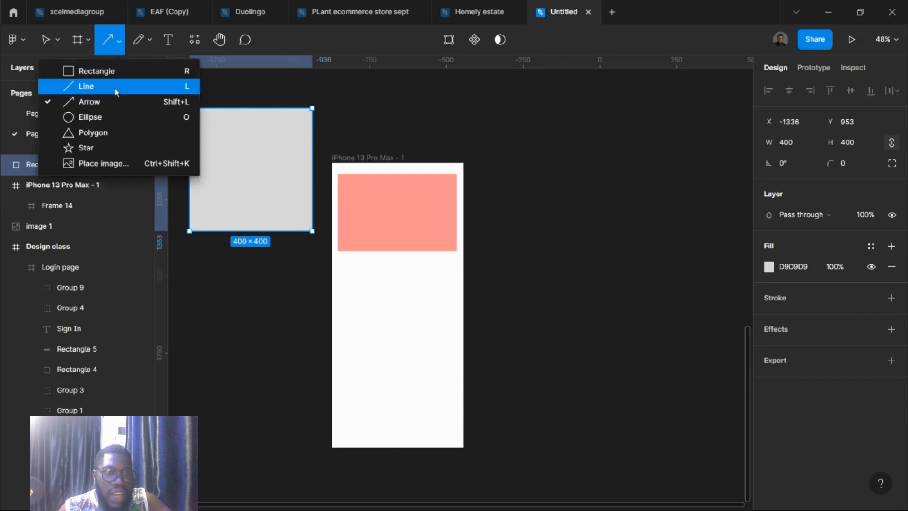
pyautogui.click(109, 88)
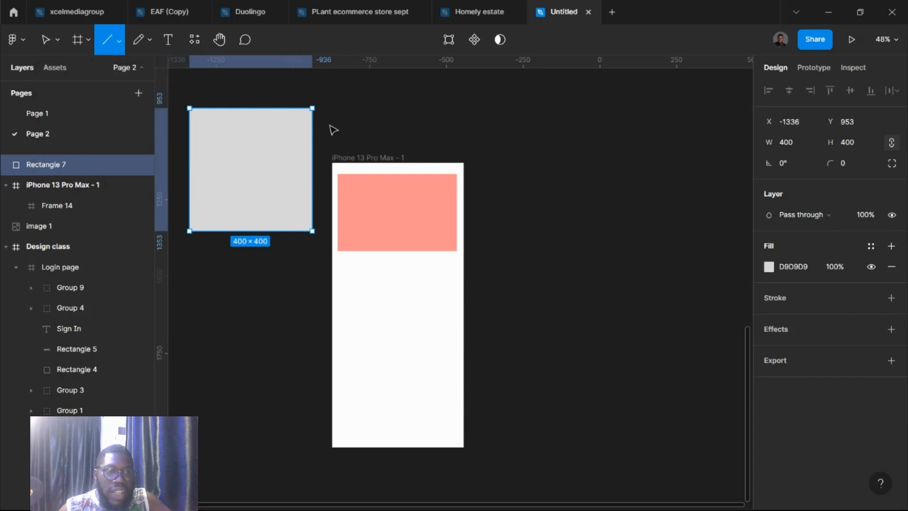
pyautogui.moveTo(377, 125); pyautogui.dragTo(667, 126)
pyautogui.click(681, 146)
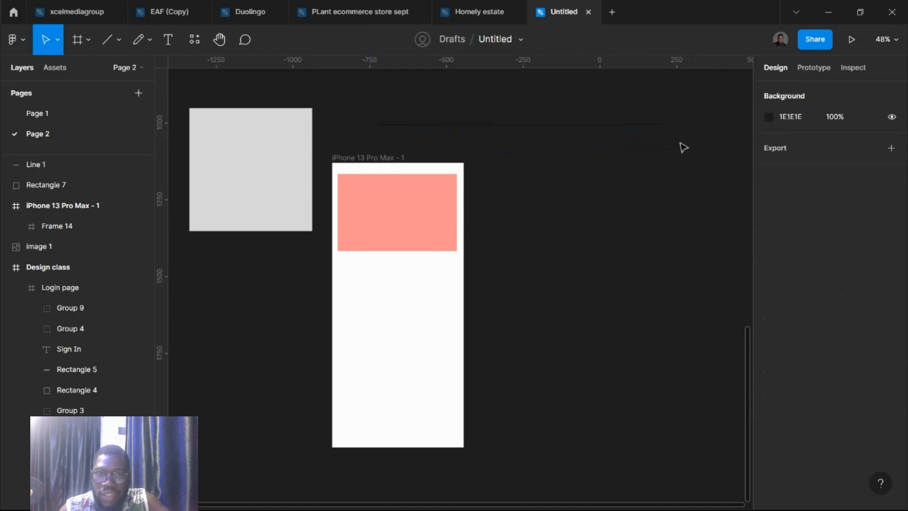
# - Change the canvas background color to light gray B8B8B8
pyautogui.scroll(3, 693, 161)
pyautogui.click(768, 116)
pyautogui.moveTo(643, 177); pyautogui.dragTo(492, 184)
pyautogui.scroll(2, 410, 162)
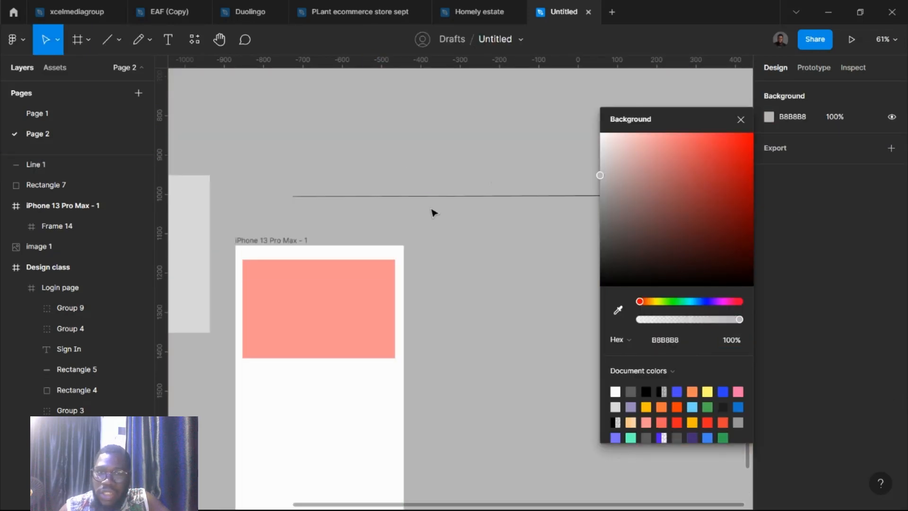
# - Move the line up to about X -788, Y 953 and set its stroke color to red FF0000
pyautogui.moveTo(407, 196); pyautogui.dragTo(406, 175)
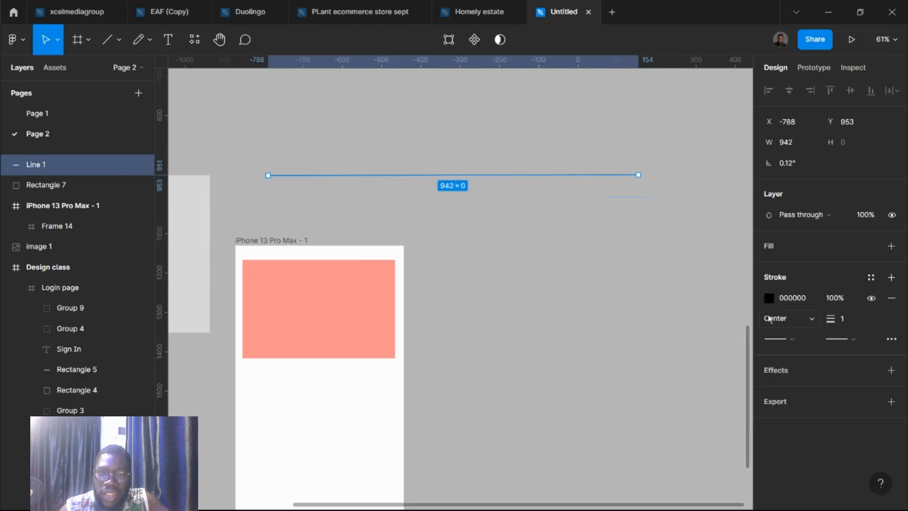
pyautogui.click(770, 301)
pyautogui.moveTo(689, 246)
pyautogui.mouseDown()
pyautogui.moveTo(630, 284)
pyautogui.moveTo(579, 336)
pyautogui.moveTo(610, 294)
pyautogui.mouseUp()
pyautogui.click(752, 189)
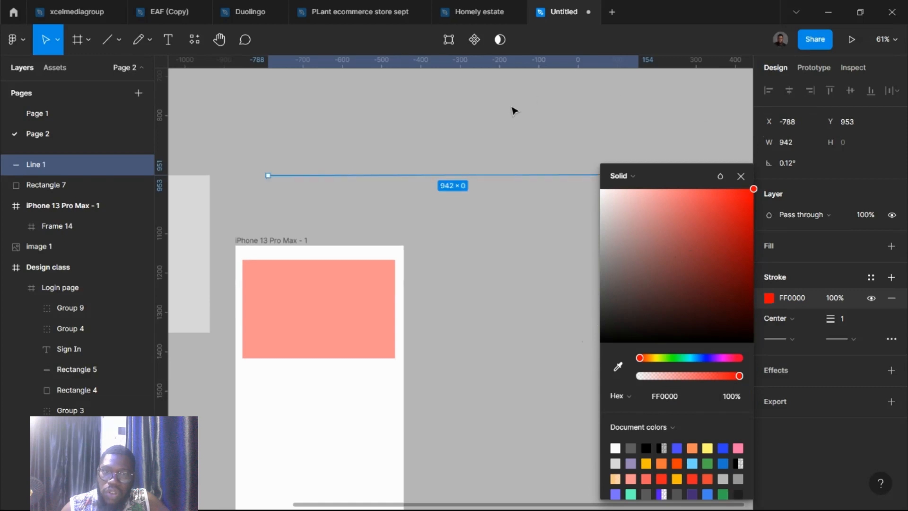
pyautogui.scroll(5, 520, 116)
pyautogui.click(533, 381)
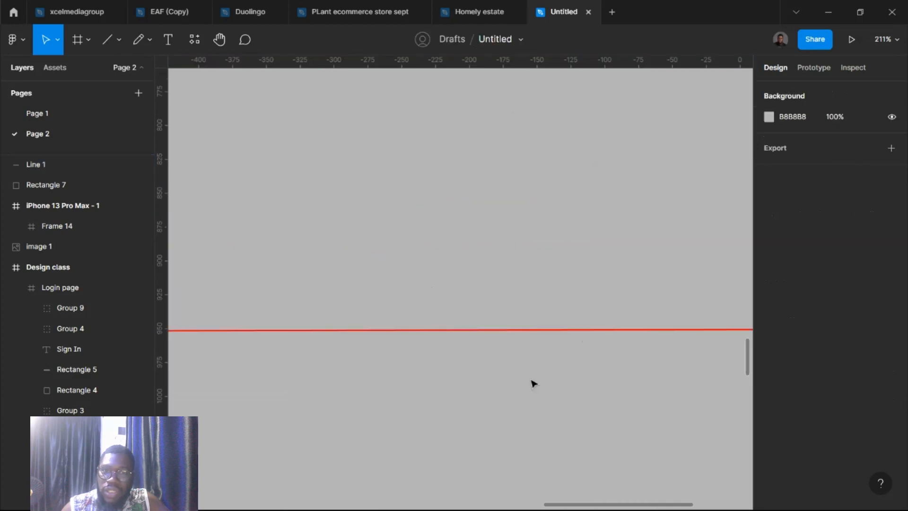
# - Draw a nearly horizontal arrow about 925 long on the empty canvas above the red line
pyautogui.scroll(-5, 549, 371)
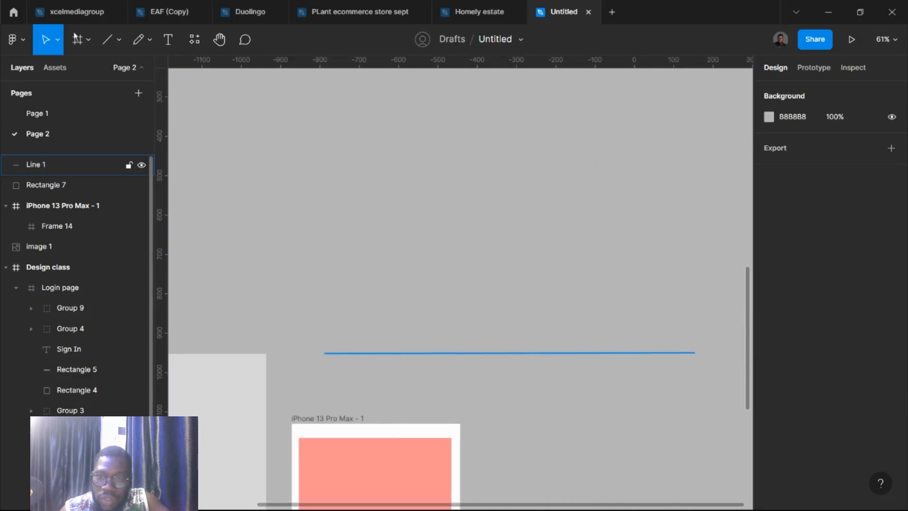
pyautogui.click(118, 39)
pyautogui.click(111, 101)
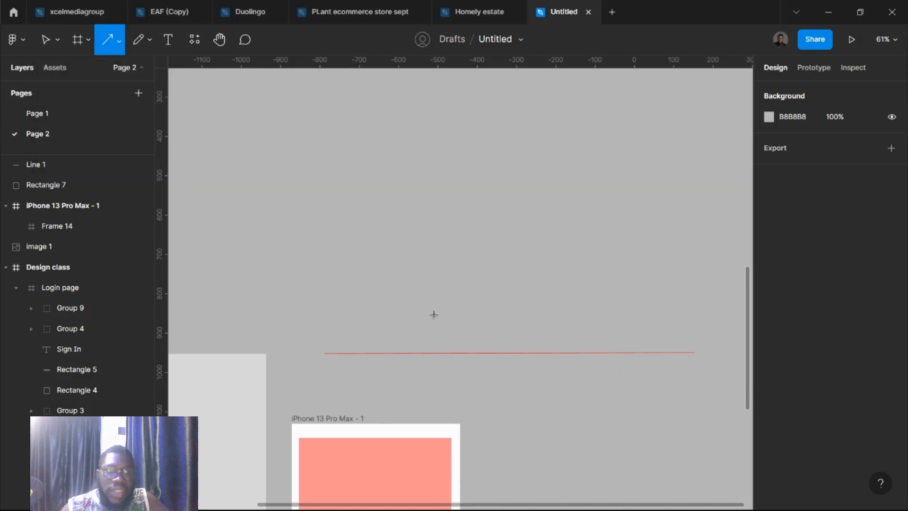
pyautogui.moveTo(294, 274); pyautogui.dragTo(654, 277)
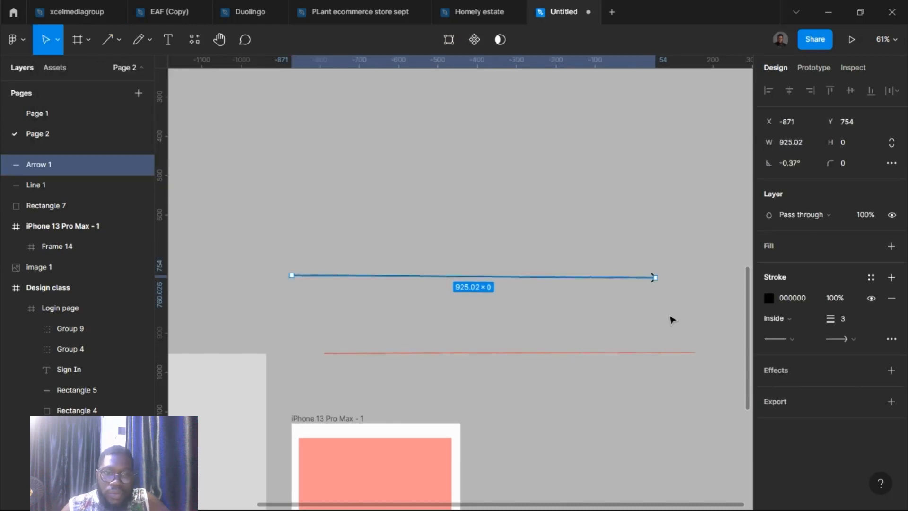
pyautogui.click(669, 316)
# - Change the arrow's stroke color to light red FF8383
pyautogui.scroll(2, 667, 313)
pyautogui.moveTo(667, 312); pyautogui.dragTo(468, 199)
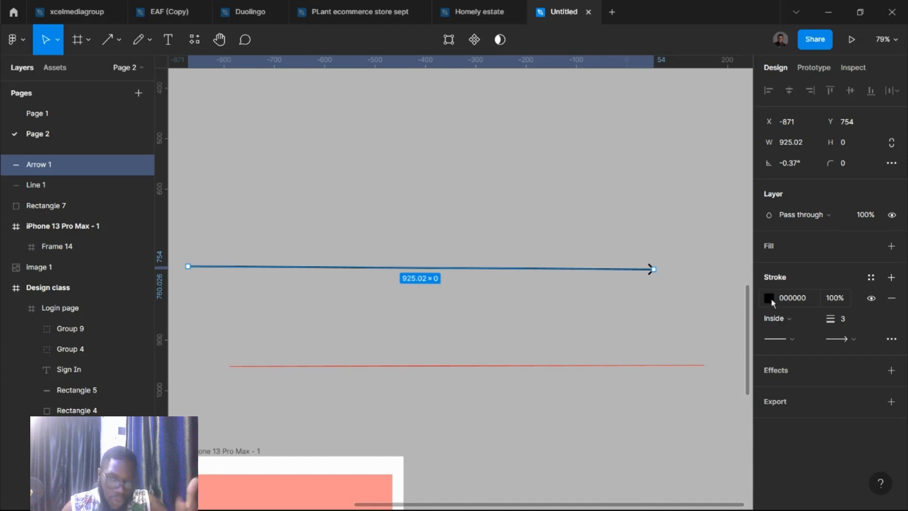
pyautogui.click(769, 298)
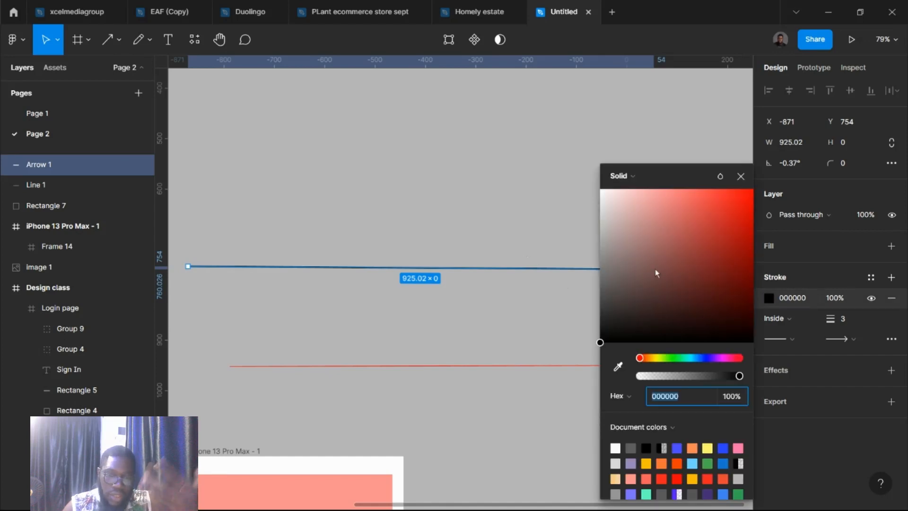
pyautogui.moveTo(672, 239)
pyautogui.mouseDown()
pyautogui.moveTo(679, 132)
pyautogui.moveTo(675, 156)
pyautogui.mouseUp()
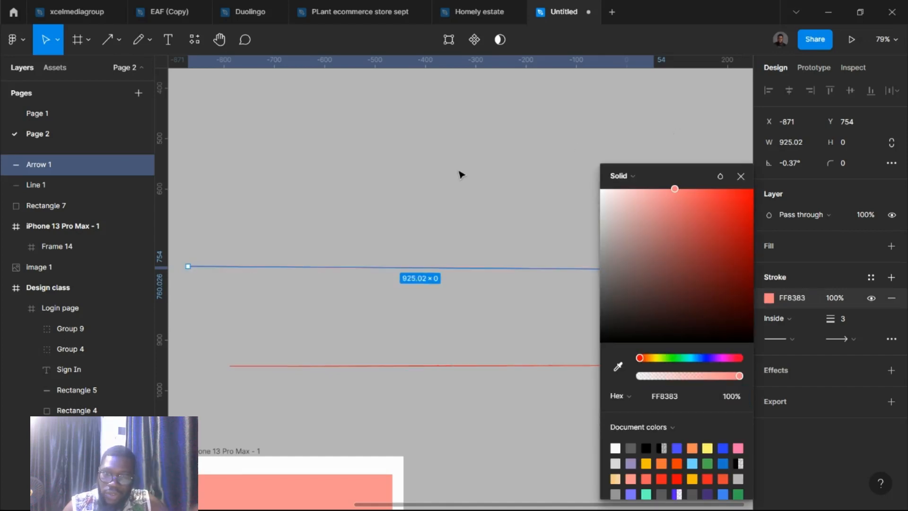
pyautogui.click(549, 303)
# - Set both the end point and the start point of the arrow to the Circle arrow style
pyautogui.moveTo(565, 325); pyautogui.dragTo(448, 234)
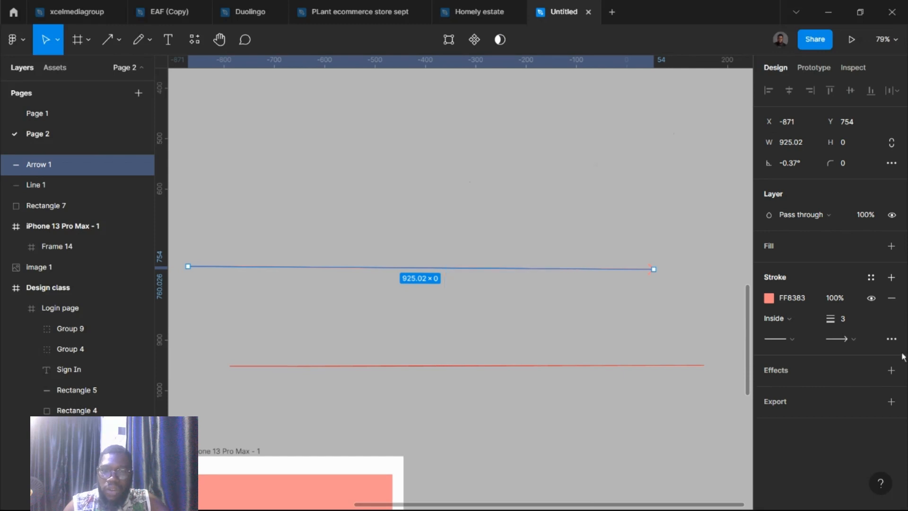
pyautogui.click(854, 339)
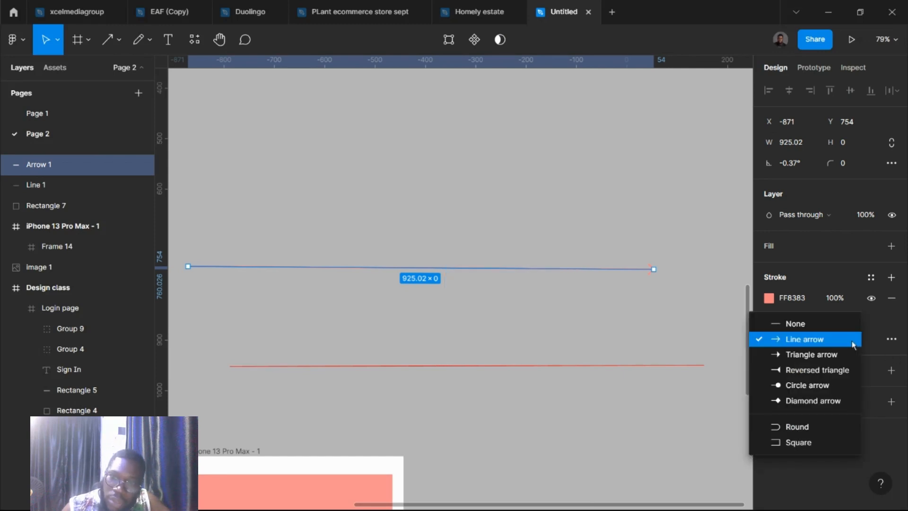
pyautogui.click(839, 385)
pyautogui.click(648, 310)
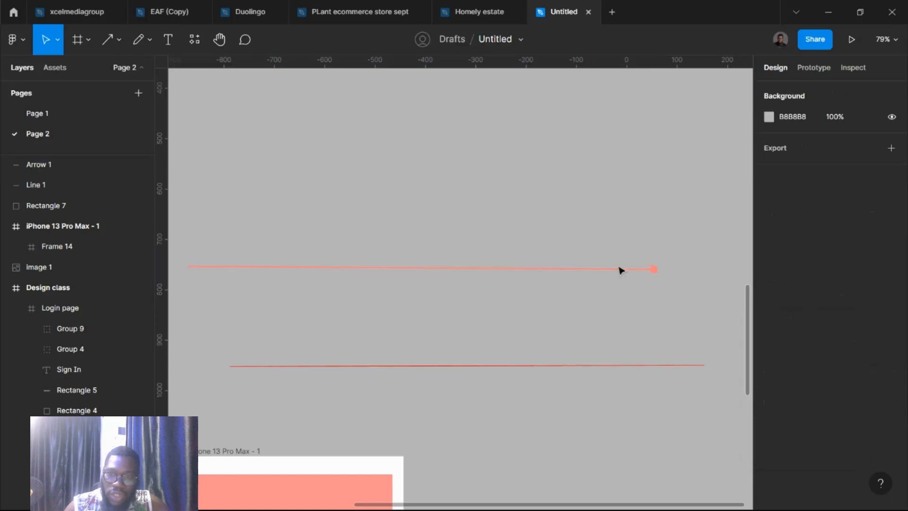
pyautogui.click(622, 268)
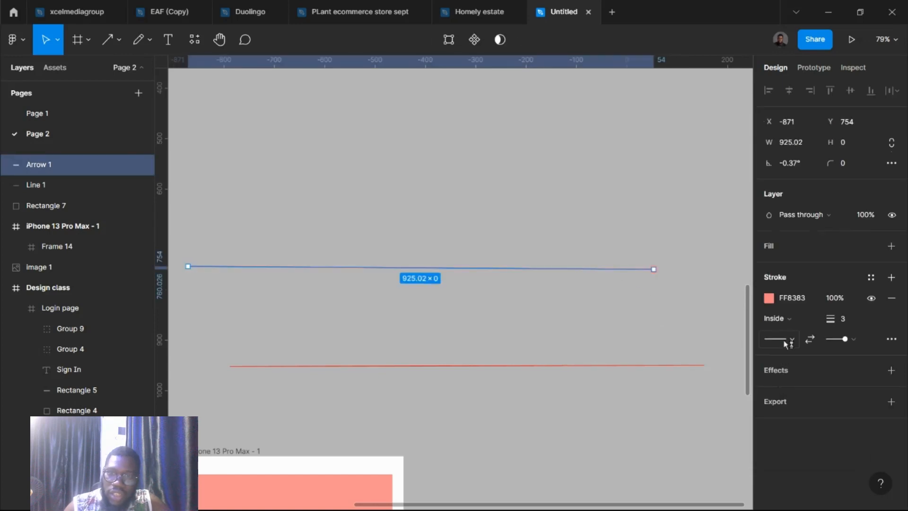
pyautogui.click(788, 339)
pyautogui.click(785, 399)
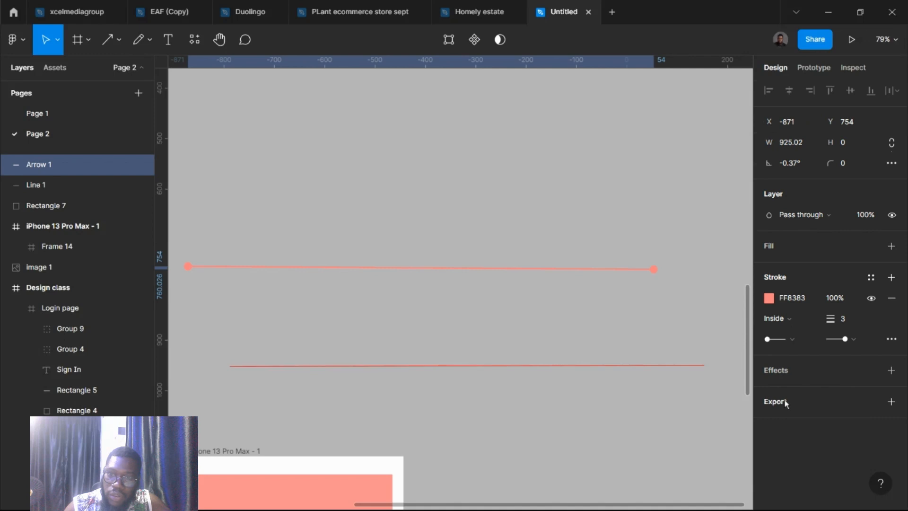
# - Change the arrow's stroke style to Dash with a dash length of 20
pyautogui.click(520, 329)
pyautogui.moveTo(648, 310); pyautogui.dragTo(511, 248)
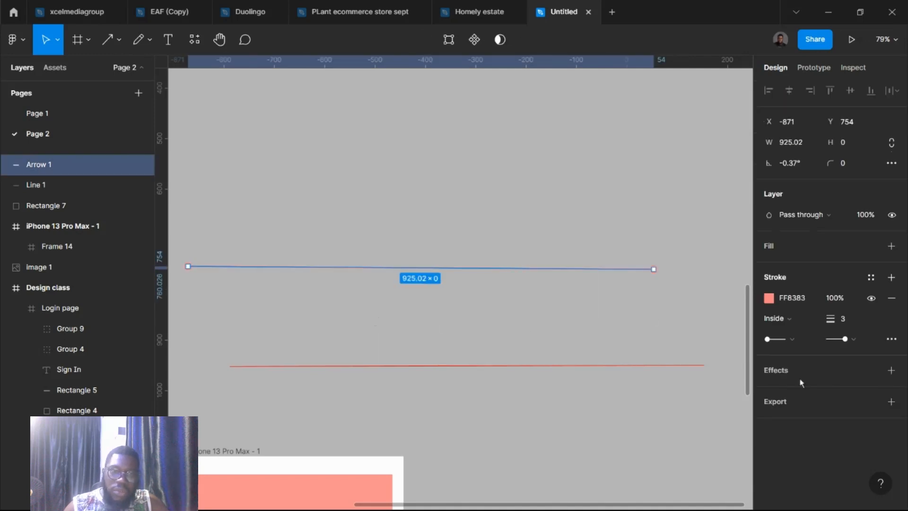
pyautogui.click(888, 340)
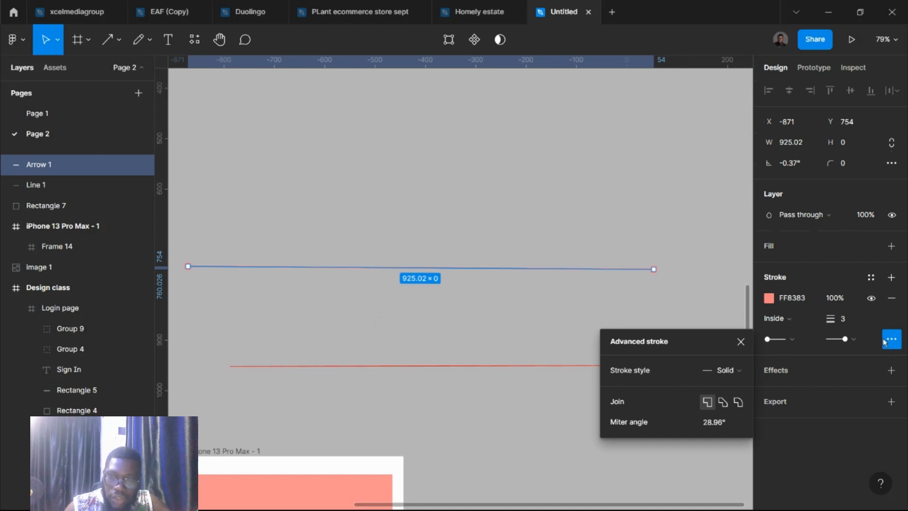
pyautogui.click(734, 374)
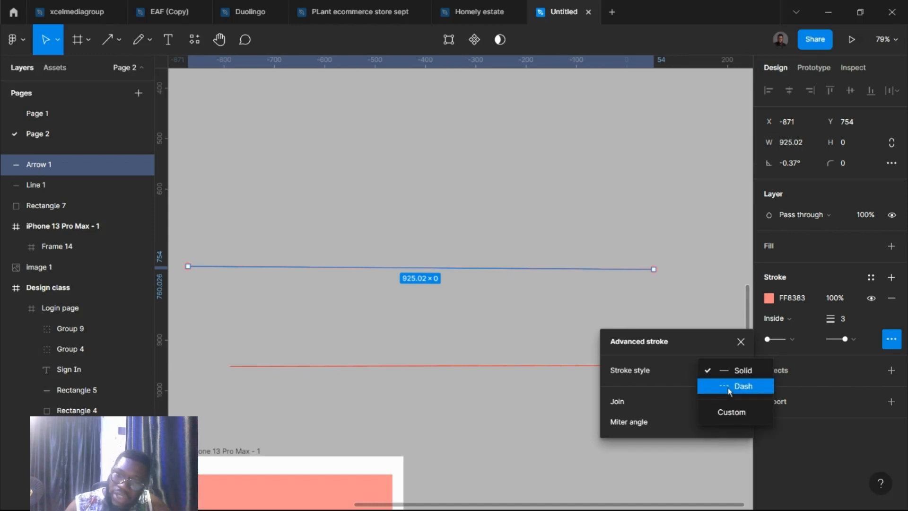
pyautogui.click(728, 390)
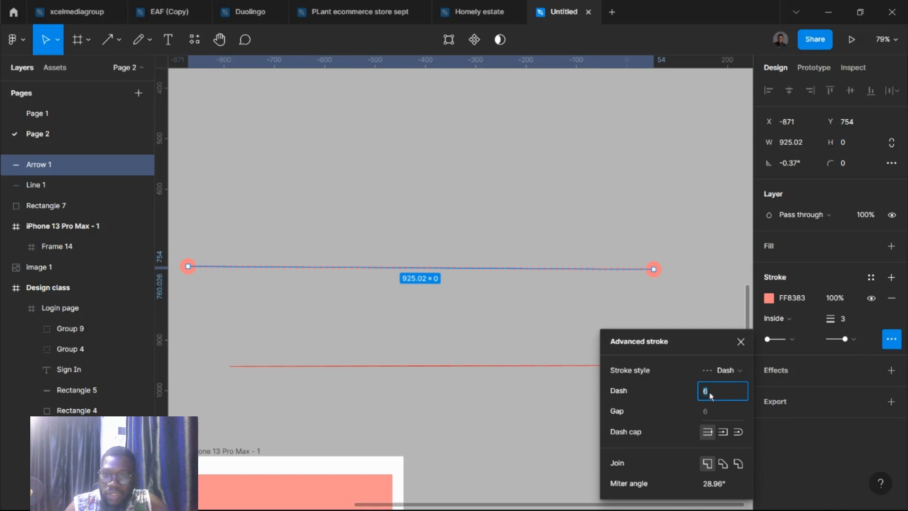
pyautogui.click(713, 396)
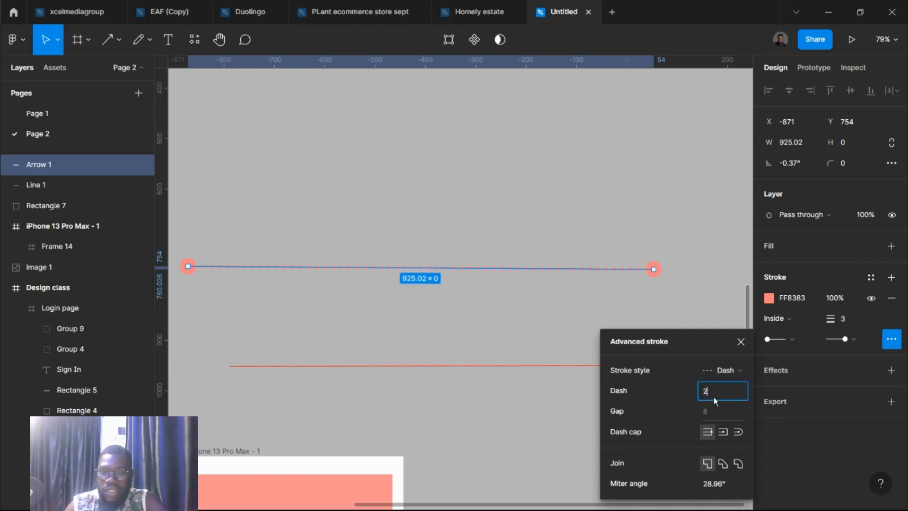
pyautogui.press('Return')
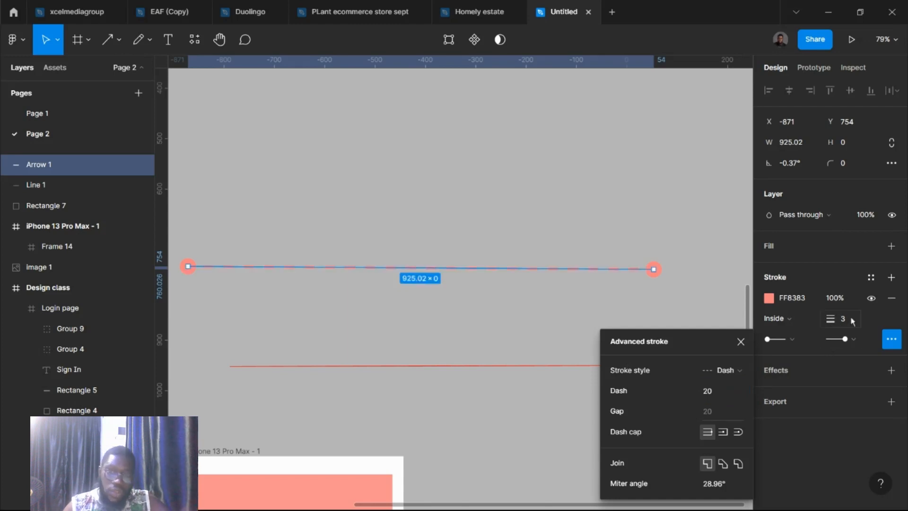
# - Hide and show the arrow's stroke and its layer, toggle the layer's lock, and deselect the arrow
pyautogui.click(872, 298)
pyautogui.click(872, 299)
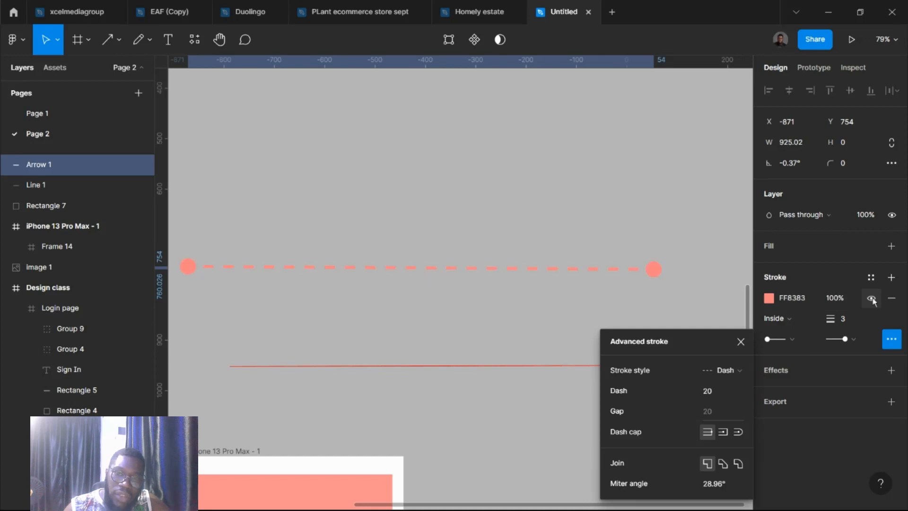
pyautogui.click(142, 165)
pyautogui.click(142, 166)
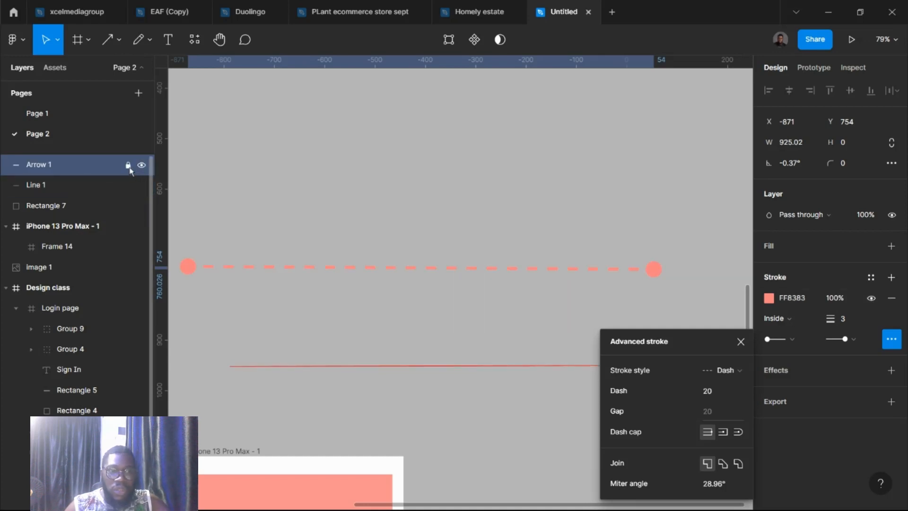
pyautogui.click(129, 166)
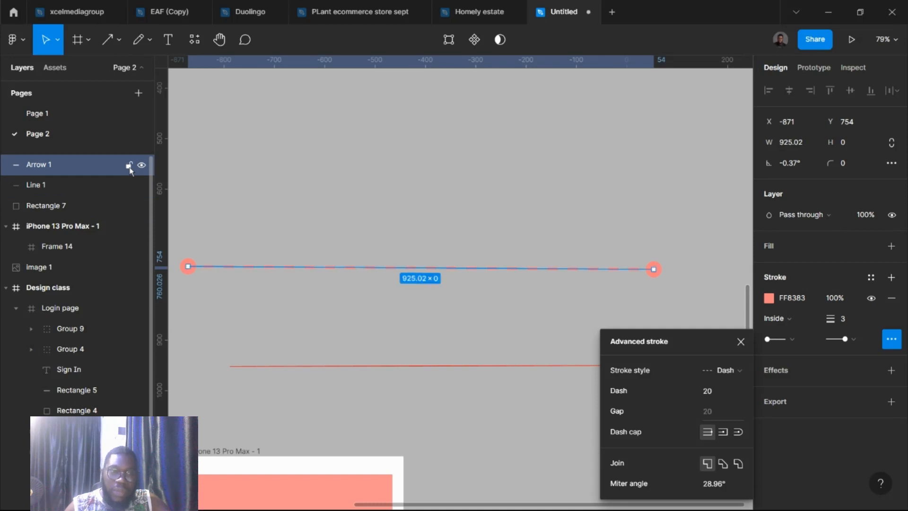
pyautogui.click(460, 414)
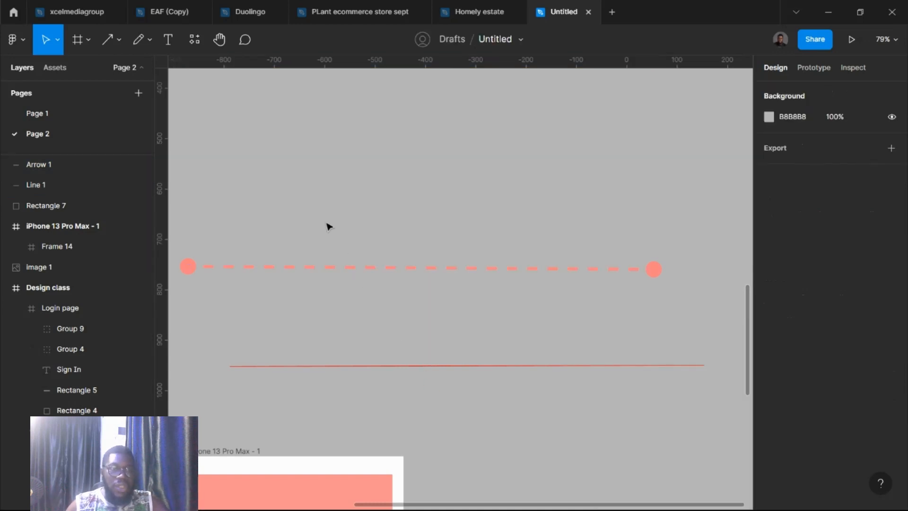
# - Delete the dashed arrow and the red line from the canvas
pyautogui.hotkey('ctrl', 'z')
pyautogui.hotkey('ctrl', 'z')
pyautogui.press('Delete')
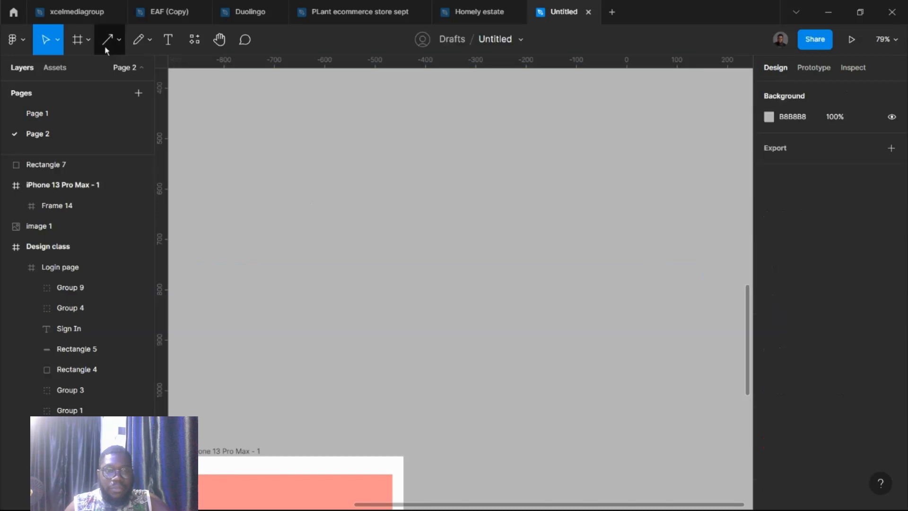
# - Draw a circle about 369 × 369 with the Ellipse tool on the empty canvas above the phone frame
pyautogui.click(115, 48)
pyautogui.click(110, 117)
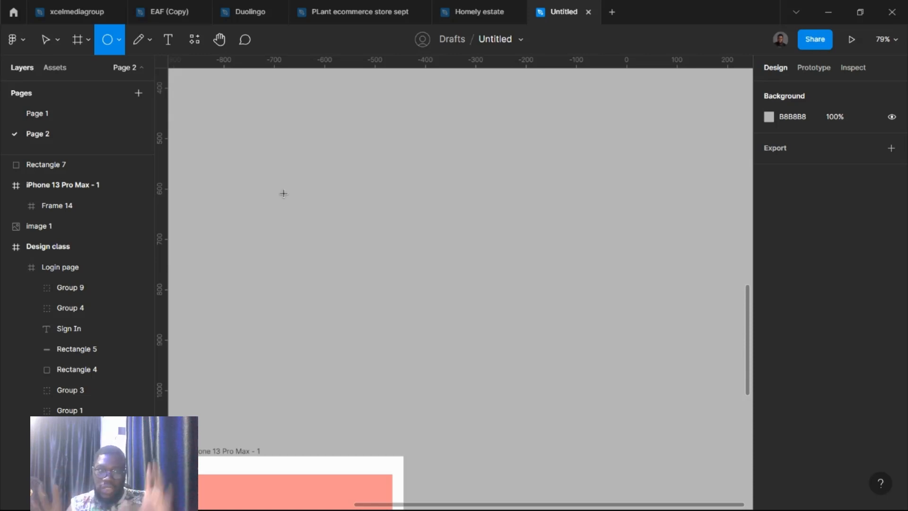
pyautogui.moveTo(282, 194)
pyautogui.mouseDown()
pyautogui.moveTo(424, 292)
pyautogui.moveTo(474, 344)
pyautogui.mouseUp()
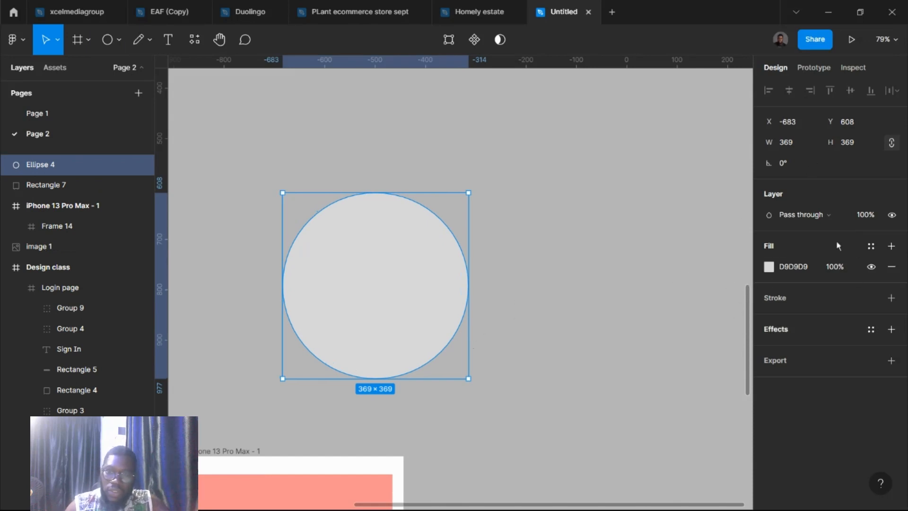
# - Add a stroke to the circle with weight 22, Outside alignment and light red color FF9494
pyautogui.click(799, 302)
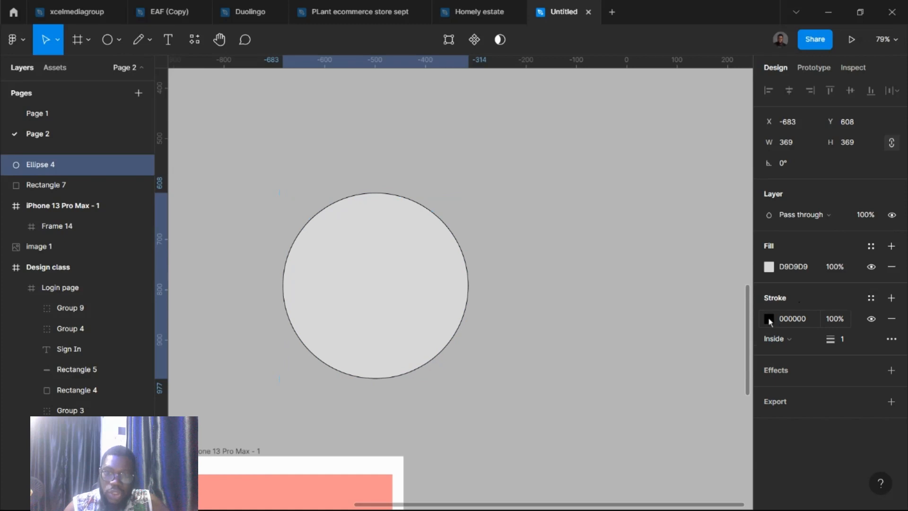
pyautogui.click(769, 320)
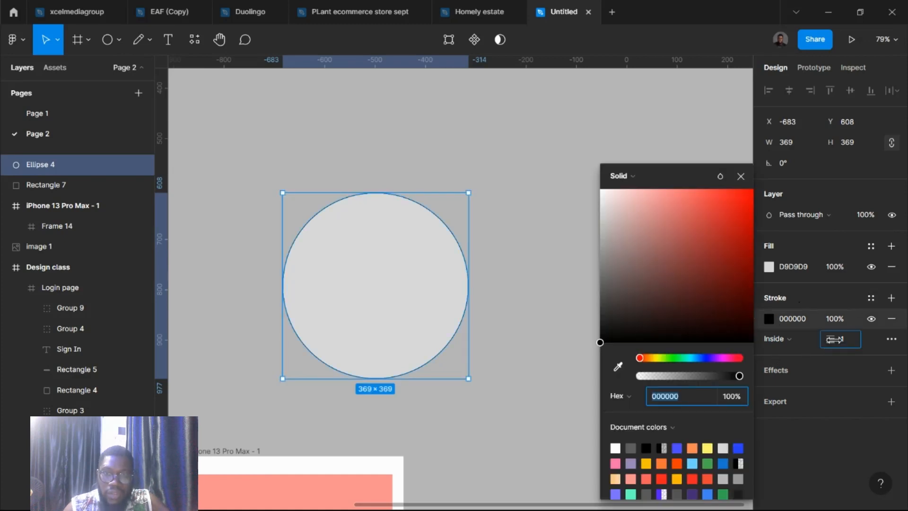
pyautogui.moveTo(829, 341); pyautogui.dragTo(860, 348)
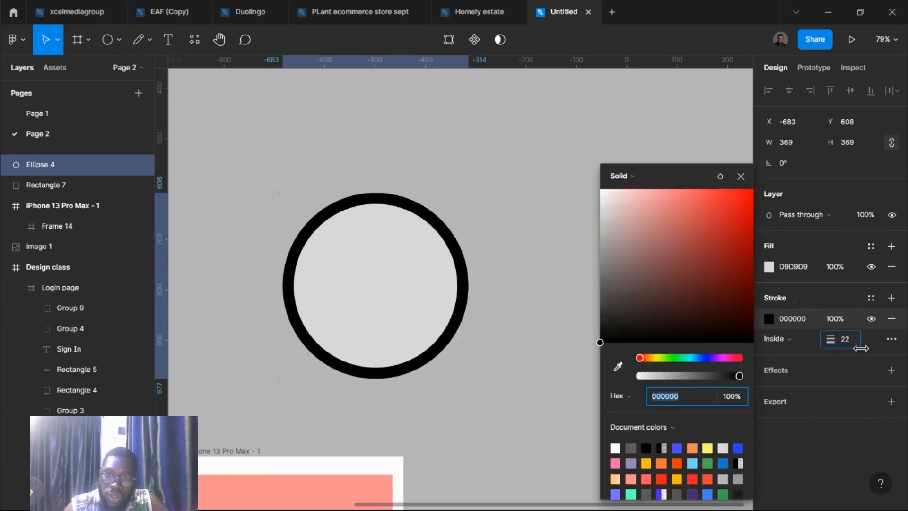
pyautogui.click(784, 339)
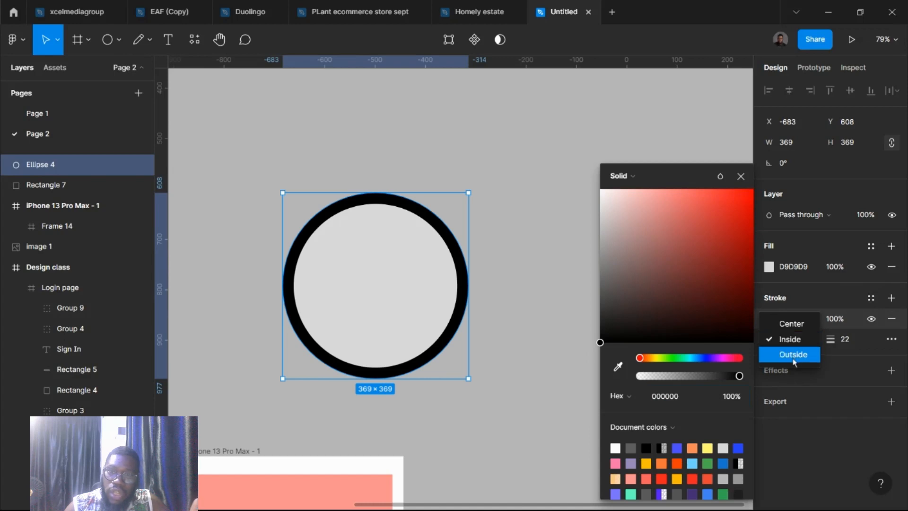
pyautogui.click(793, 355)
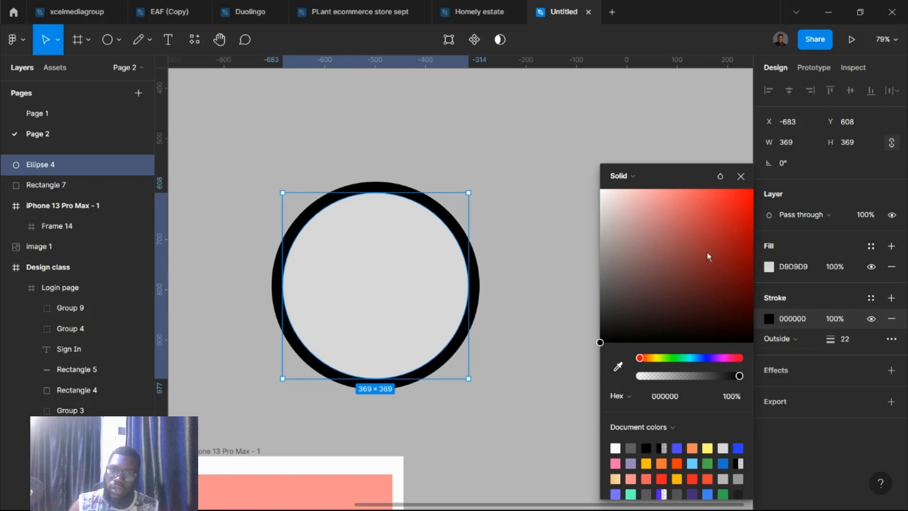
pyautogui.moveTo(708, 251)
pyautogui.mouseDown()
pyautogui.moveTo(668, 148)
pyautogui.moveTo(665, 189)
pyautogui.mouseUp()
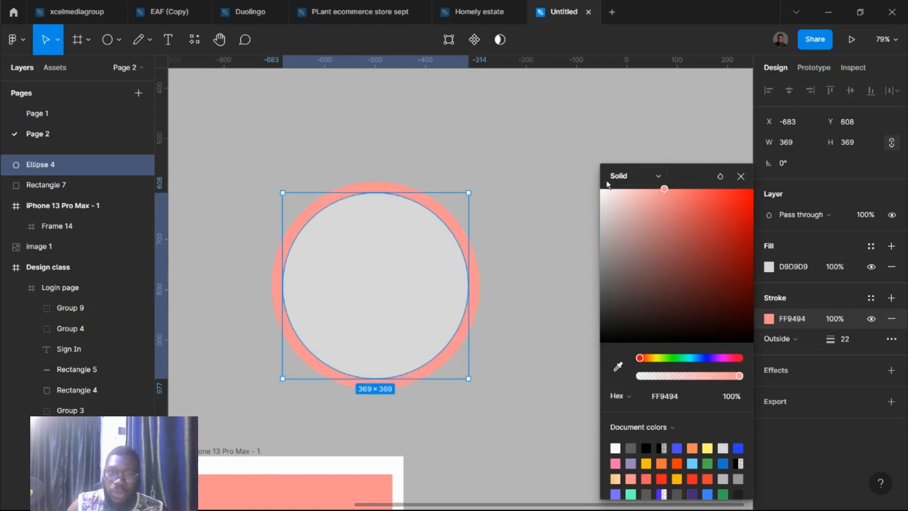
# - Remove the circle's fill and reshape it into an open arc with a sweep of about -66% and a ratio of 100%
pyautogui.click(770, 267)
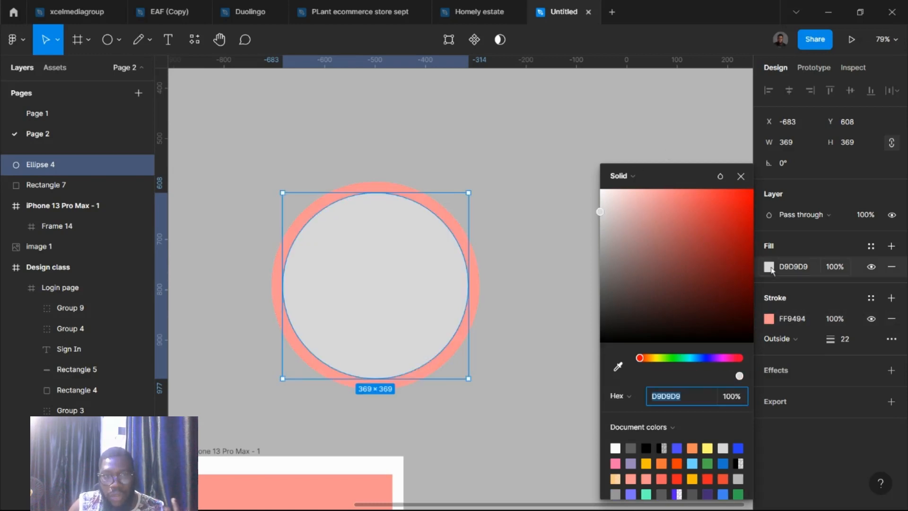
pyautogui.click(891, 266)
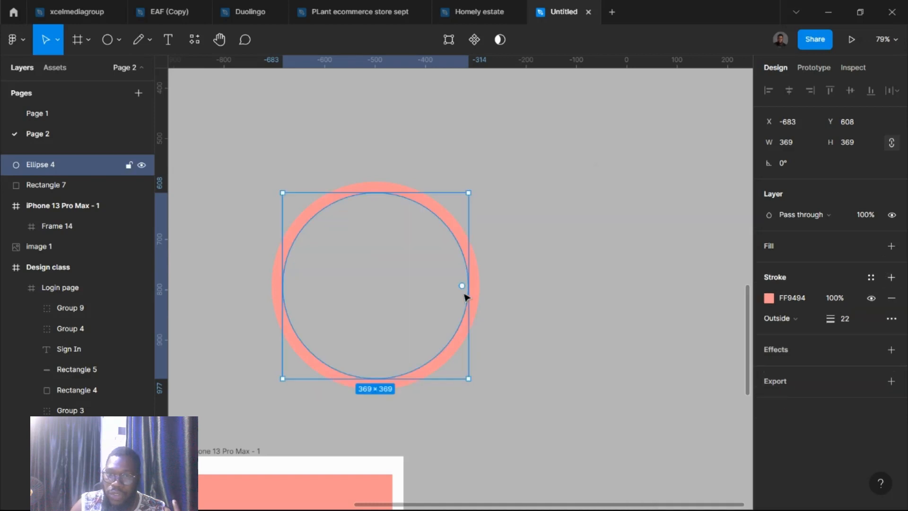
pyautogui.moveTo(463, 289); pyautogui.dragTo(334, 361)
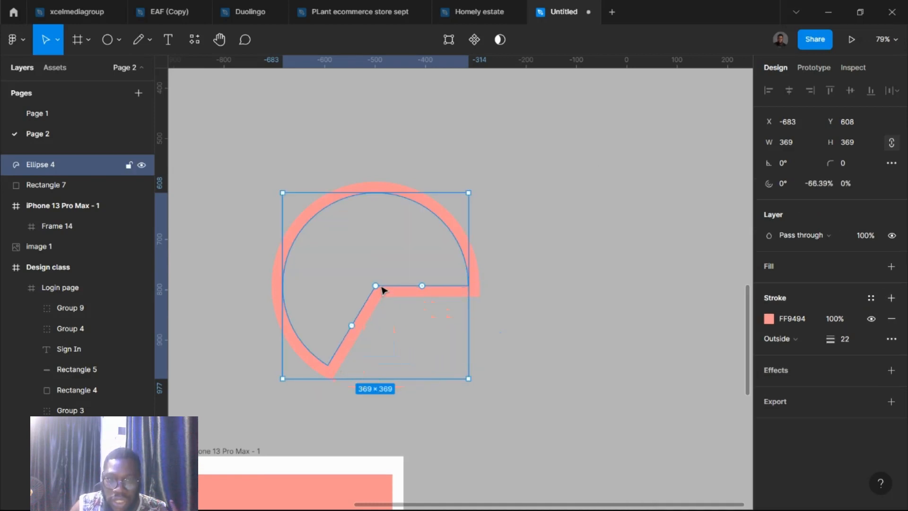
pyautogui.moveTo(373, 289); pyautogui.dragTo(255, 101)
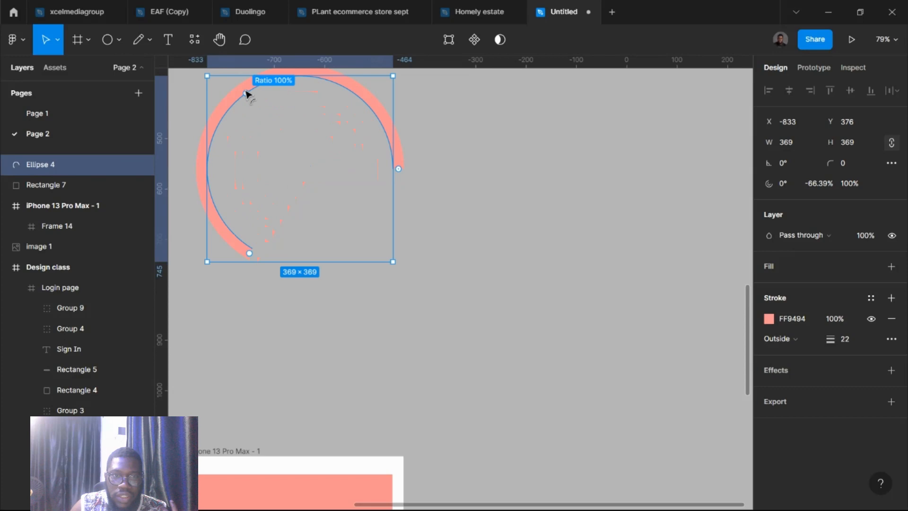
# - Delete the light red arc from the canvas
pyautogui.click(492, 253)
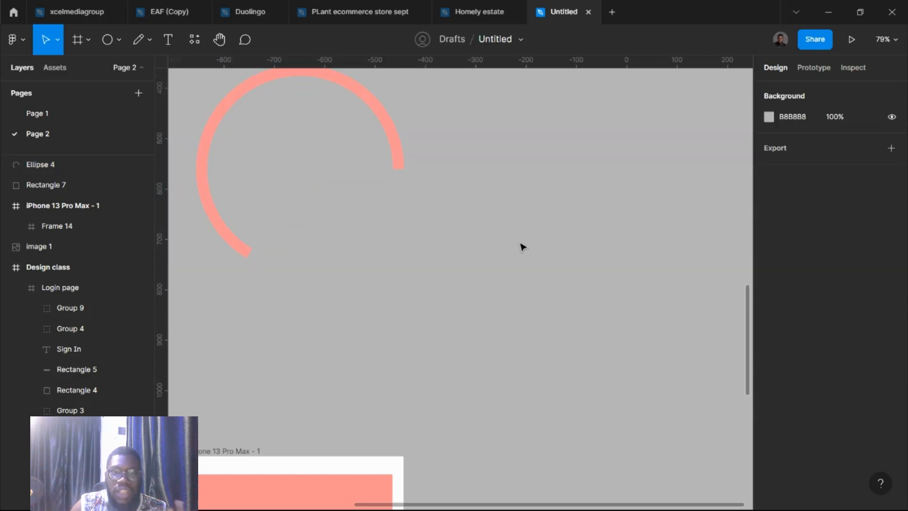
pyautogui.moveTo(522, 247); pyautogui.dragTo(376, 215)
pyautogui.press('Delete')
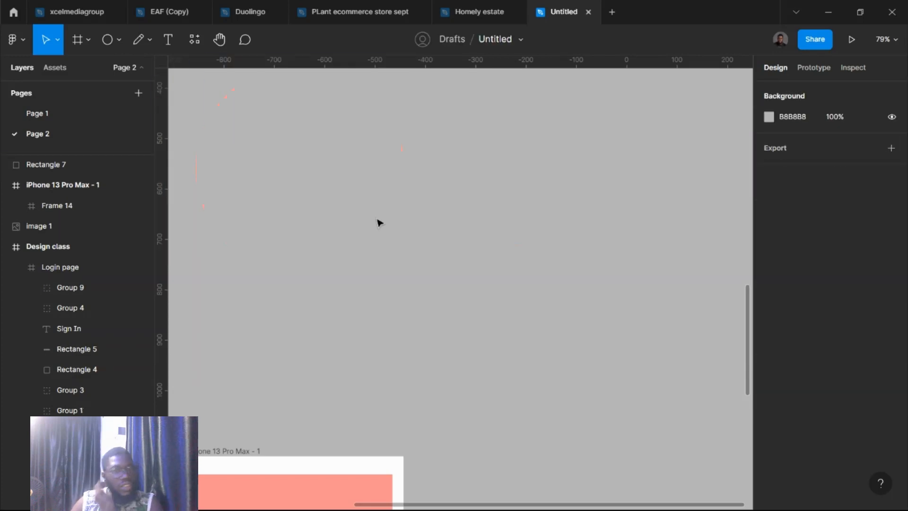
# - Draw a triangle about 375 × 375 with the Polygon tool on the empty canvas above the phone frame
pyautogui.click(119, 40)
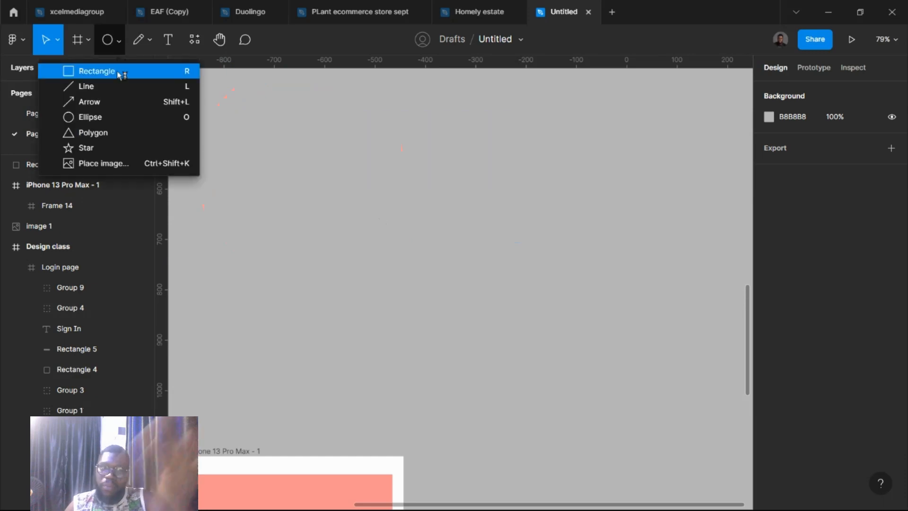
pyautogui.click(113, 135)
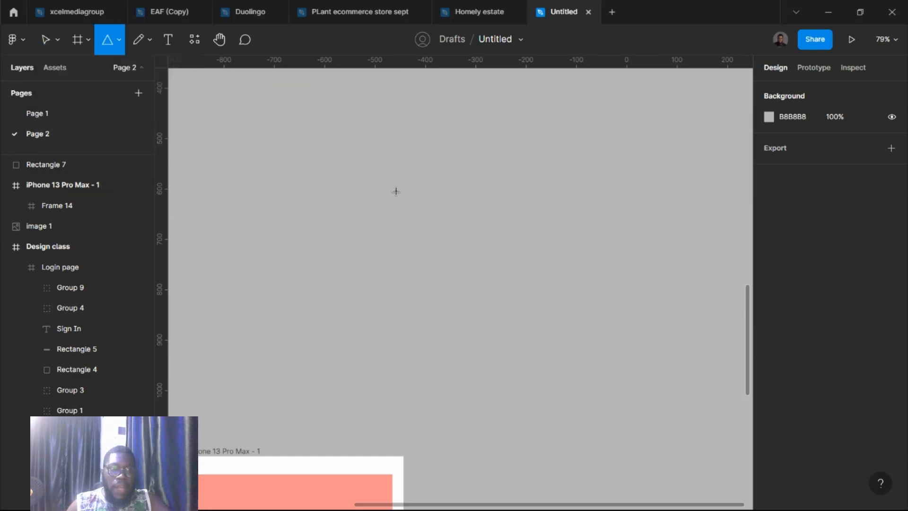
pyautogui.moveTo(352, 164)
pyautogui.mouseDown()
pyautogui.moveTo(520, 286)
pyautogui.moveTo(542, 313)
pyautogui.moveTo(543, 300)
pyautogui.mouseUp()
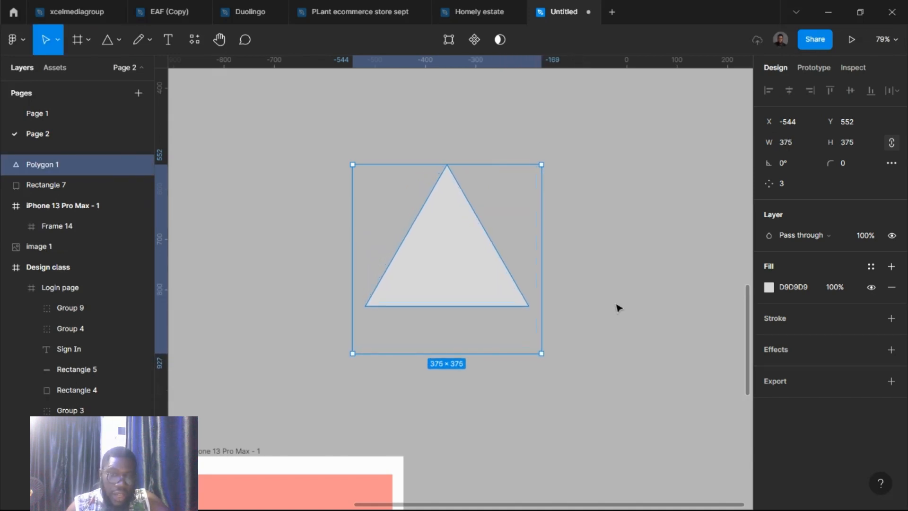
# - Raise the polygon's corner count to 7, and finally set it to 9
pyautogui.moveTo(774, 187); pyautogui.dragTo(832, 200)
pyautogui.click(784, 182)
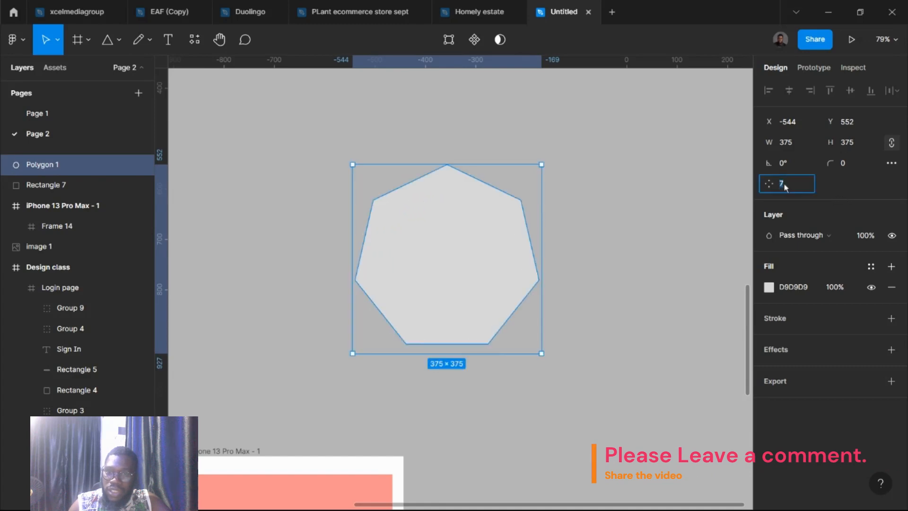
pyautogui.write('9')
pyautogui.press('Return')
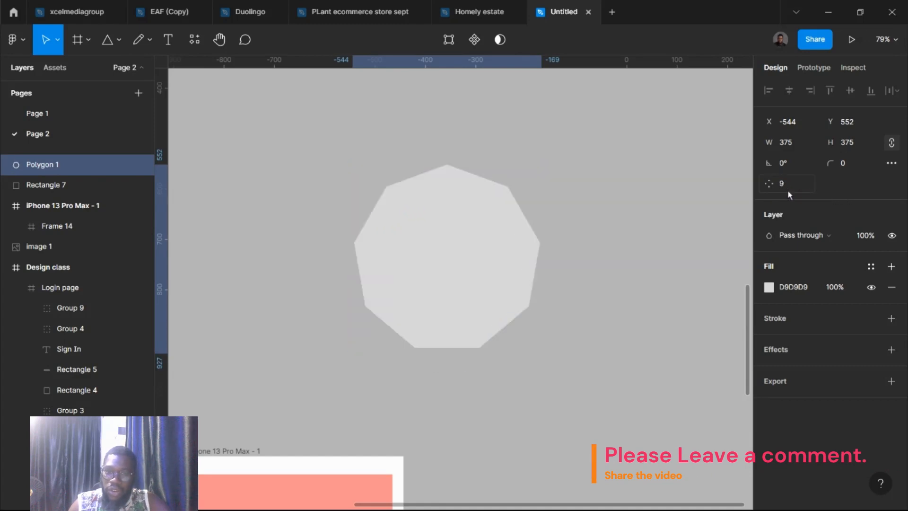
# - Add a default black stroke to the polygon and a drop shadow with X offset 4 and blur 61
pyautogui.click(775, 319)
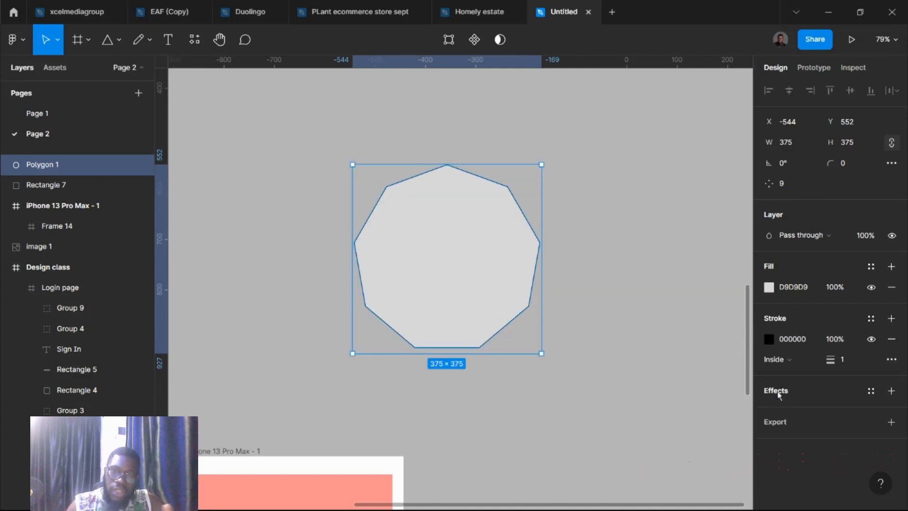
pyautogui.click(778, 392)
pyautogui.click(768, 411)
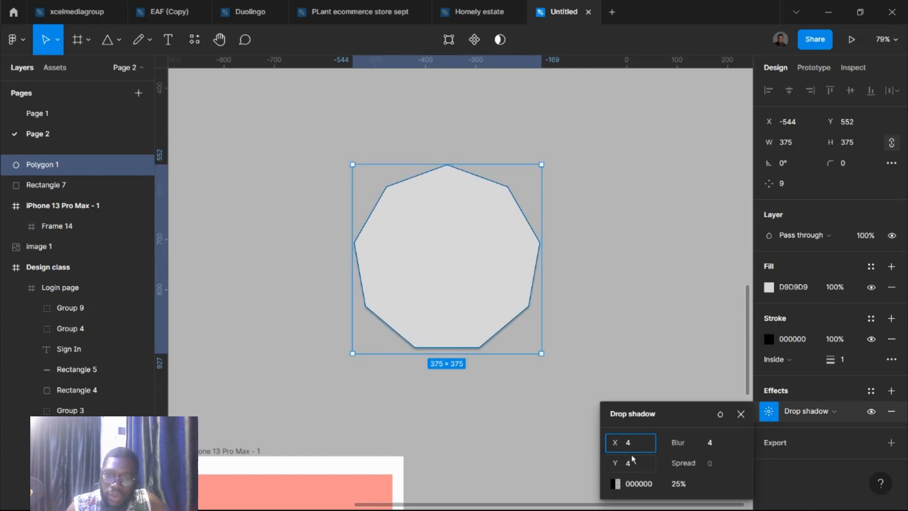
pyautogui.press('Return')
pyautogui.moveTo(679, 444); pyautogui.dragTo(488, 457)
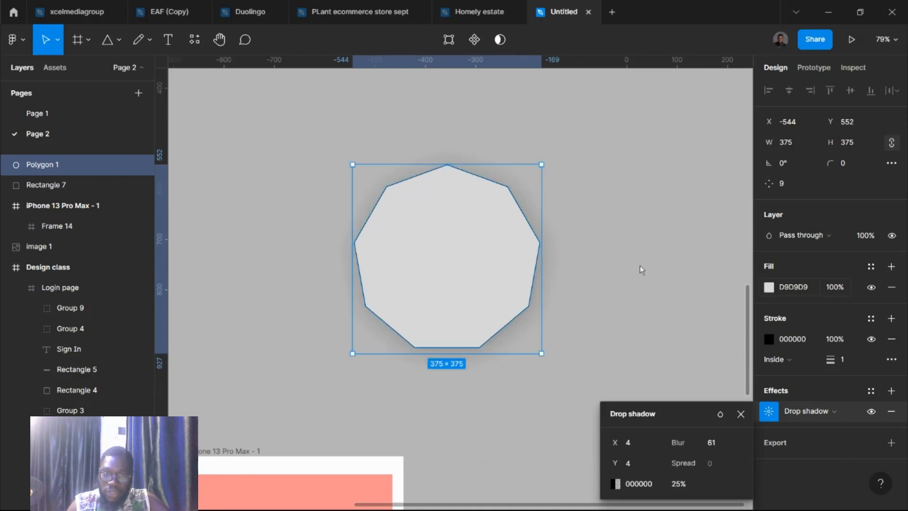
# - Change the polygon's fill color to green 47FFA6
pyautogui.click(769, 287)
pyautogui.click(681, 358)
pyautogui.moveTo(700, 266); pyautogui.dragTo(718, 142)
pyautogui.click(554, 123)
# - Delete the green polygon from the canvas
pyautogui.click(492, 272)
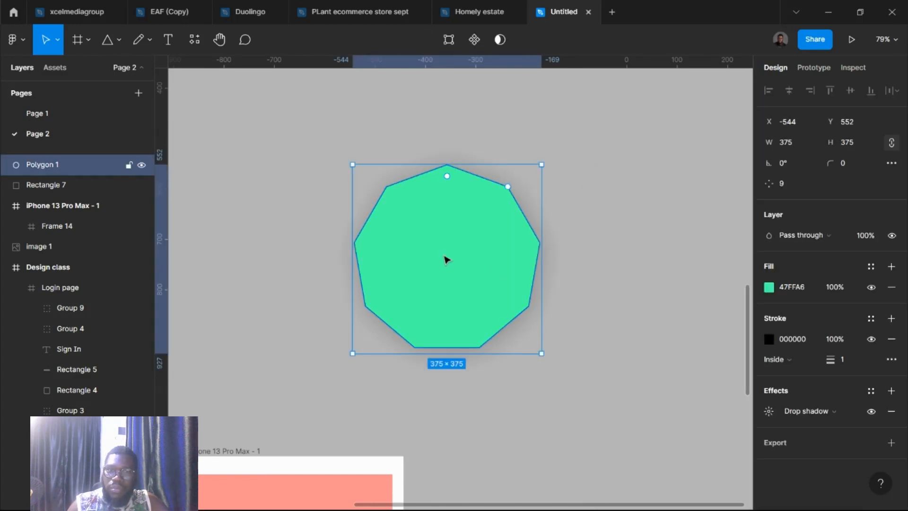
pyautogui.press('Delete')
# - Draw a five-pointed star about 255 by 255 on the empty canvas above the phone frame
pyautogui.click(119, 40)
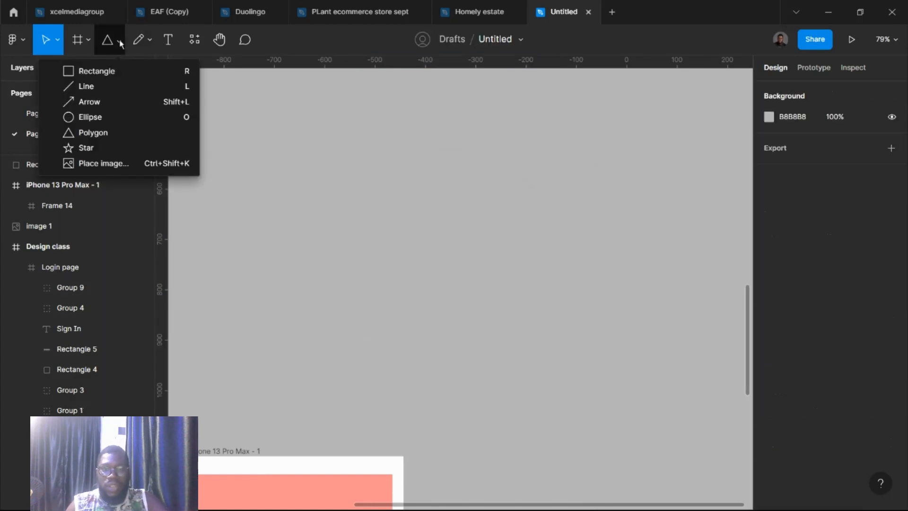
pyautogui.click(105, 148)
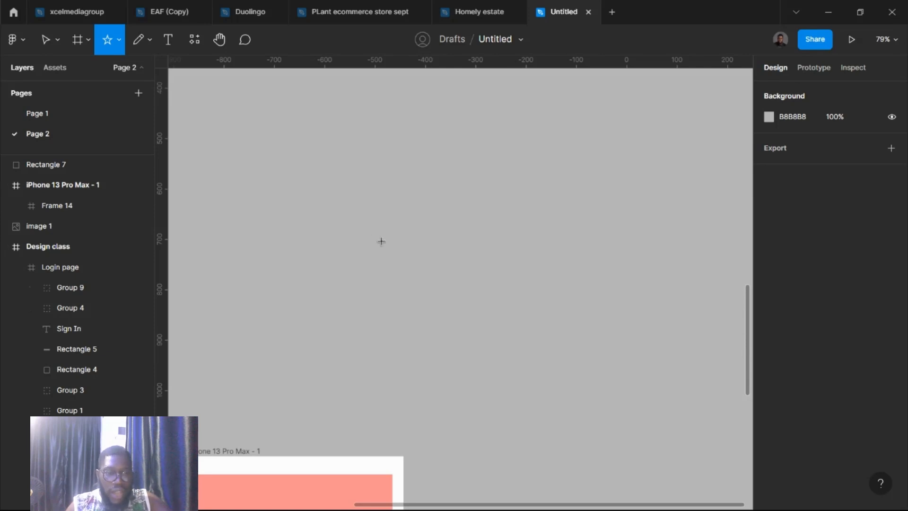
pyautogui.moveTo(362, 220); pyautogui.dragTo(490, 348)
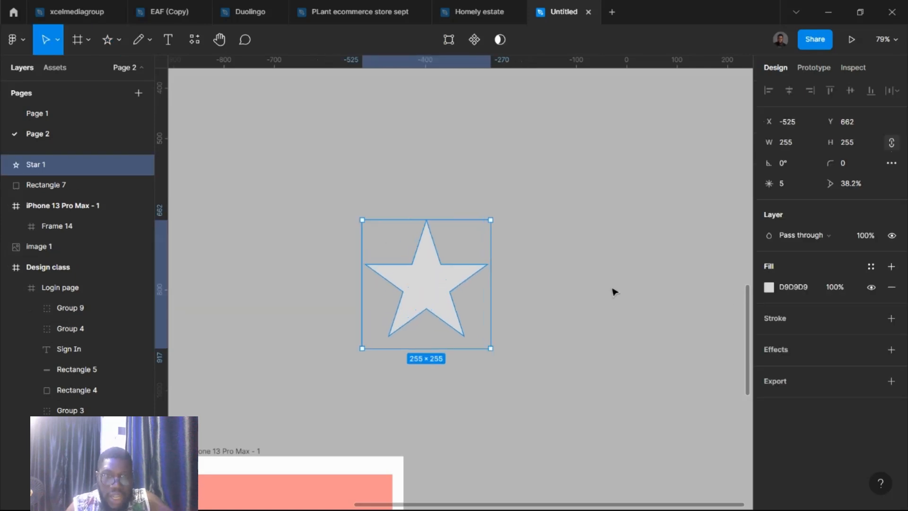
# - Give the star 13 points, a 90.1% ratio and a corner radius of 36, and delete it
pyautogui.moveTo(762, 186); pyautogui.dragTo(253, 235)
pyautogui.click(488, 324)
pyautogui.click(463, 289)
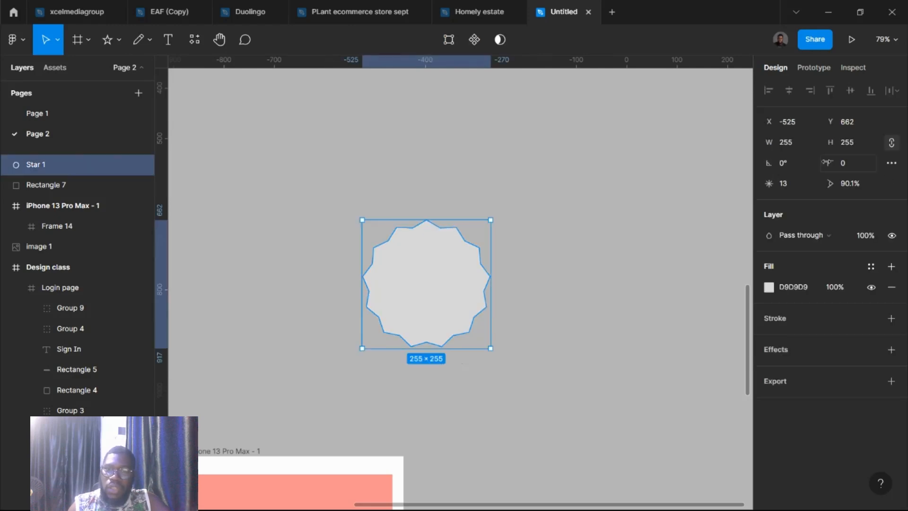
pyautogui.moveTo(828, 163); pyautogui.dragTo(384, 210)
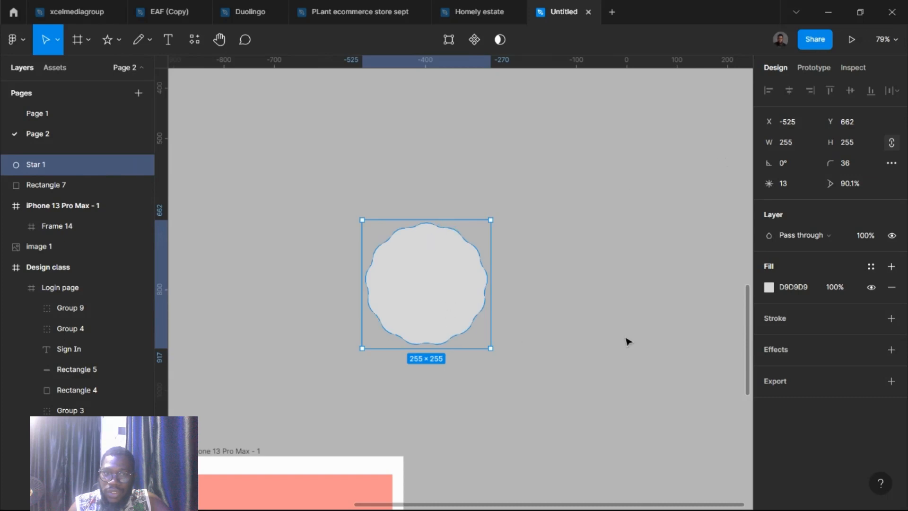
pyautogui.press('Delete')
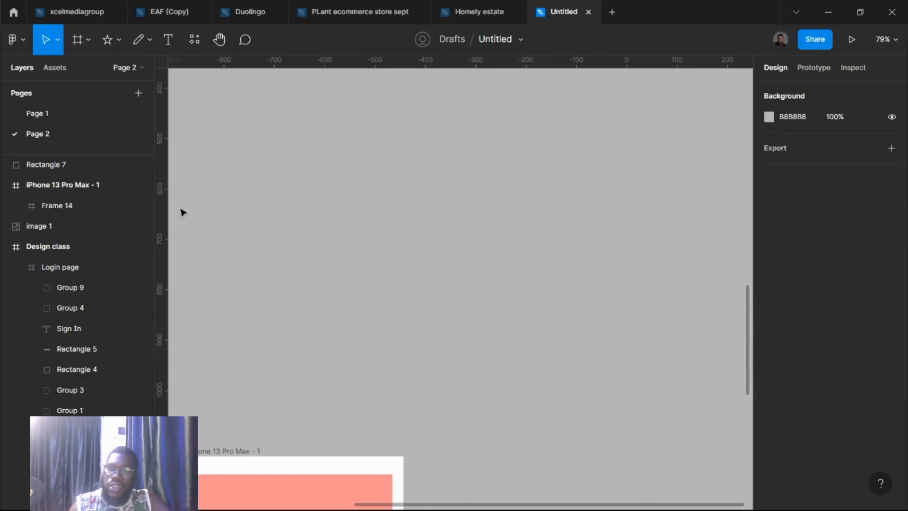
# - Replace the solid fill of the coral frame inside the iPhone 13 Pro Max frame with the salad photo as an image fill
pyautogui.click(118, 40)
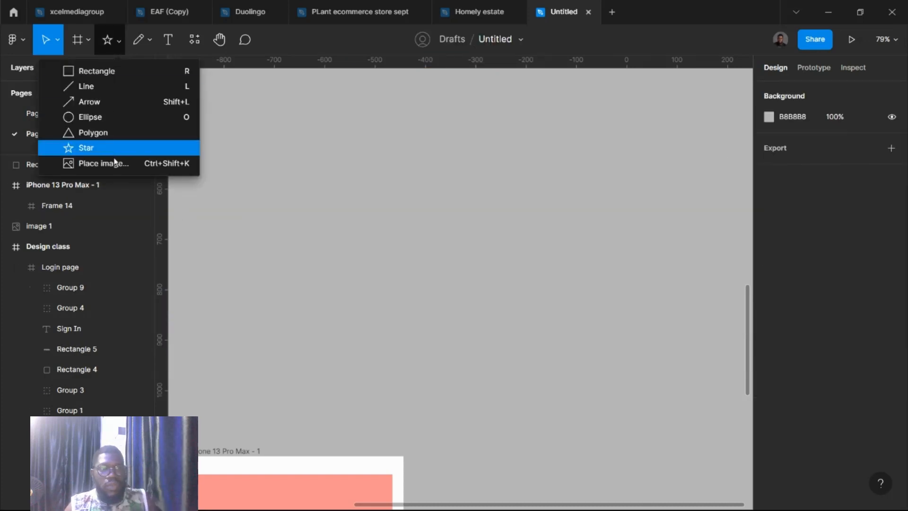
pyautogui.scroll(-5, 233, 308)
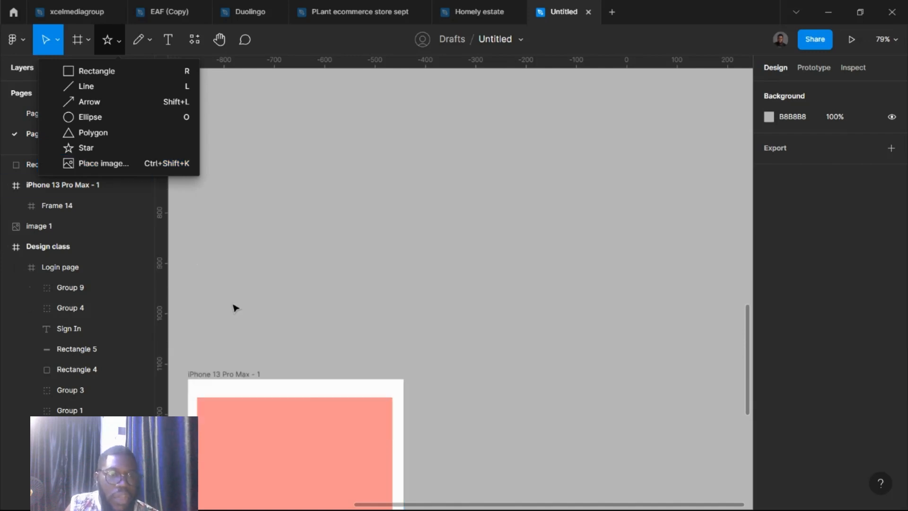
pyautogui.click(278, 289)
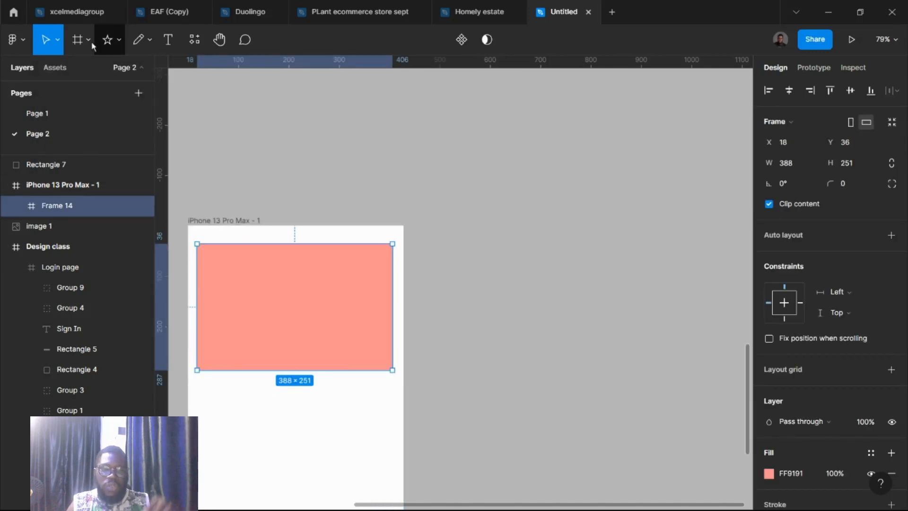
pyautogui.click(117, 42)
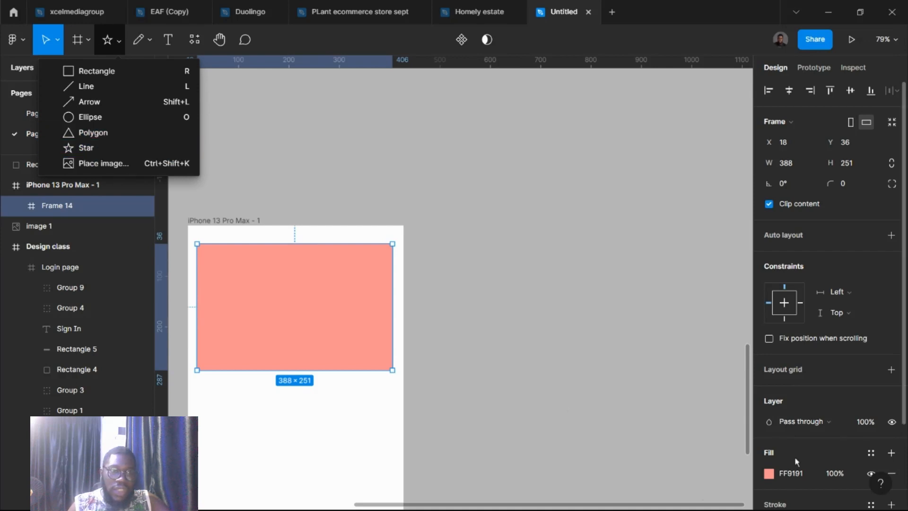
pyautogui.click(768, 474)
pyautogui.click(648, 182)
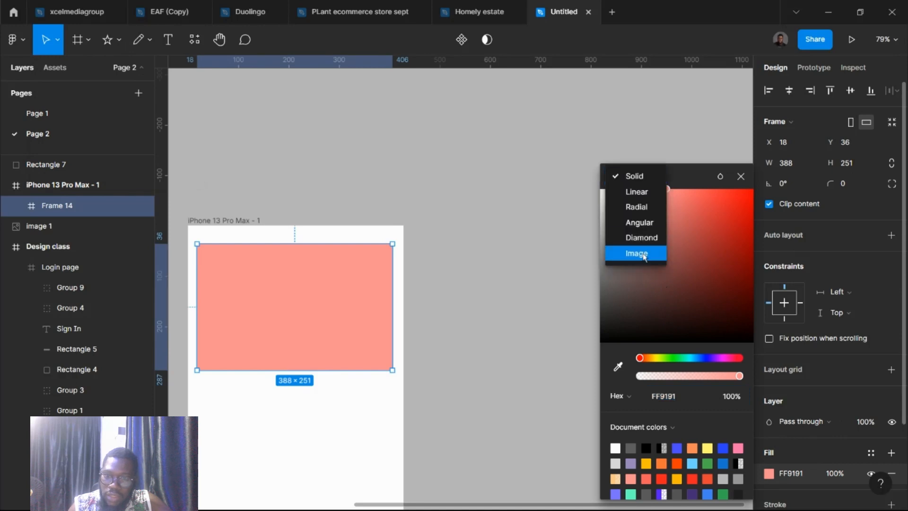
pyautogui.click(642, 254)
pyautogui.moveTo(677, 268)
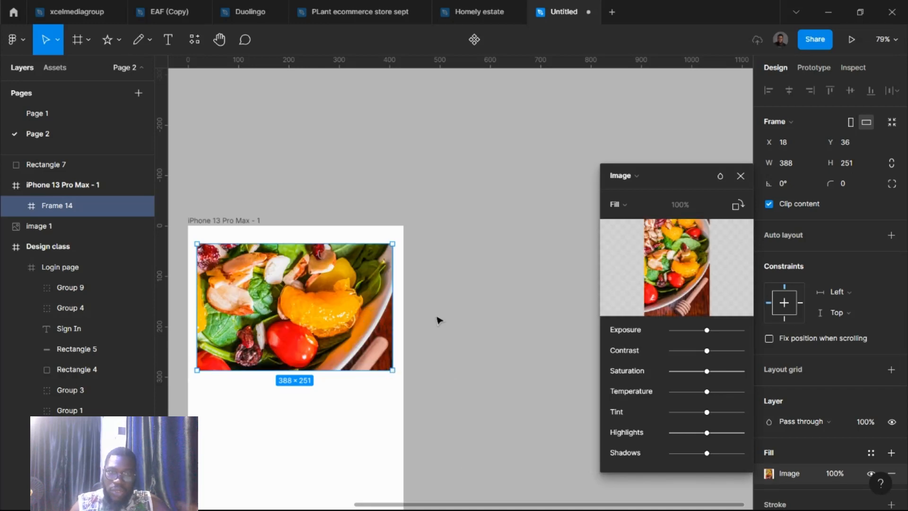
pyautogui.scroll(-2, 408, 256)
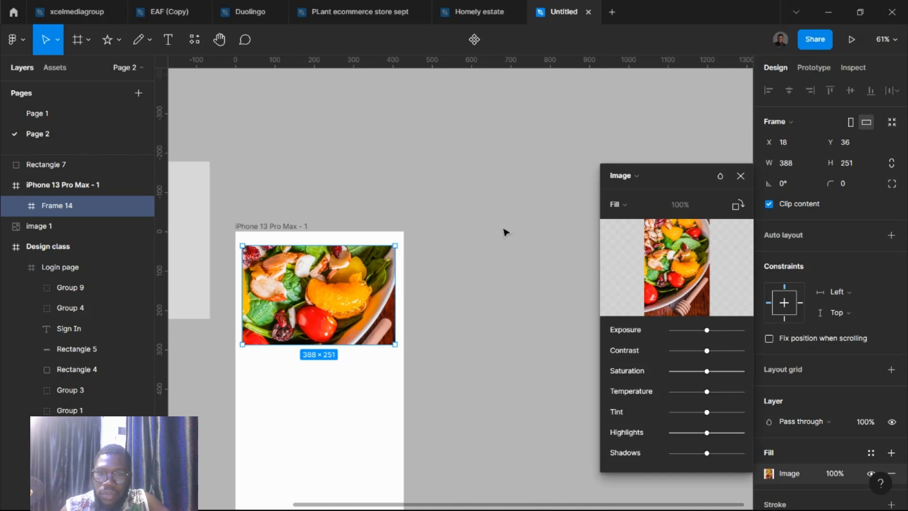
pyautogui.click(740, 176)
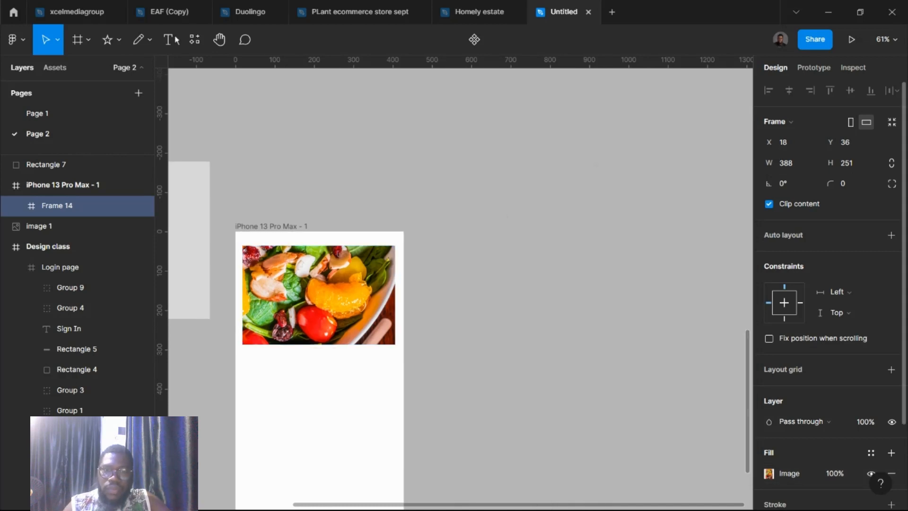
# - Draw a closed, irregular curved shape about 582 by 422 with the Pen tool on the canvas beside the phone frame
pyautogui.click(149, 40)
pyautogui.click(134, 71)
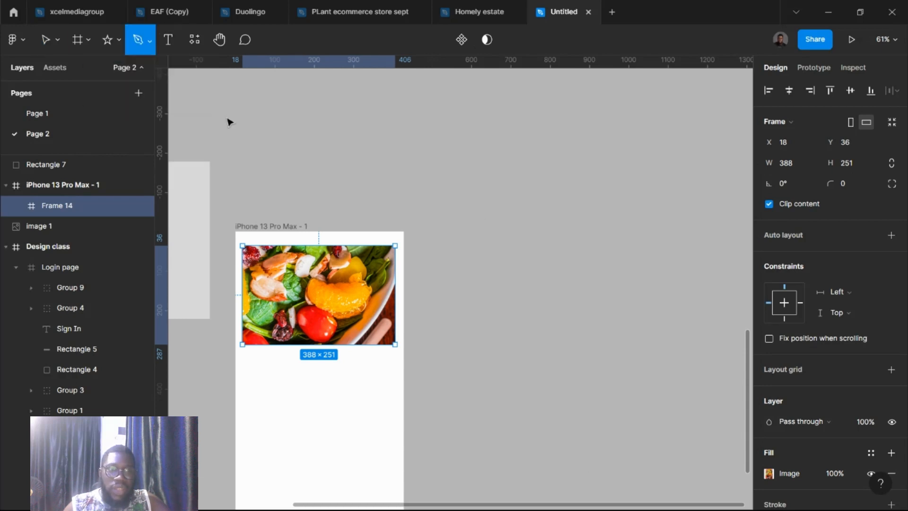
pyautogui.click(429, 189)
pyautogui.click(491, 199)
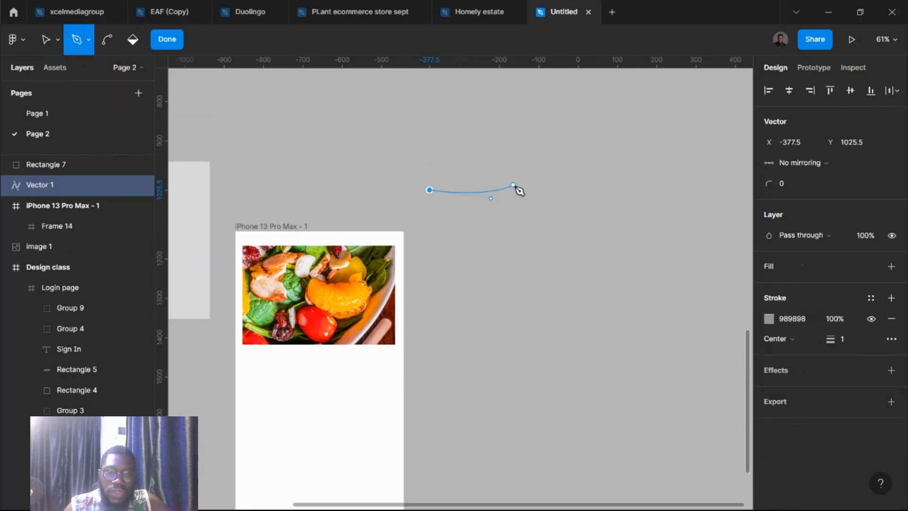
pyautogui.click(513, 180)
pyautogui.moveTo(525, 170); pyautogui.dragTo(561, 200)
pyautogui.moveTo(589, 194); pyautogui.dragTo(658, 207)
pyautogui.click(656, 204)
pyautogui.moveTo(621, 241); pyautogui.dragTo(641, 271)
pyautogui.click(594, 273)
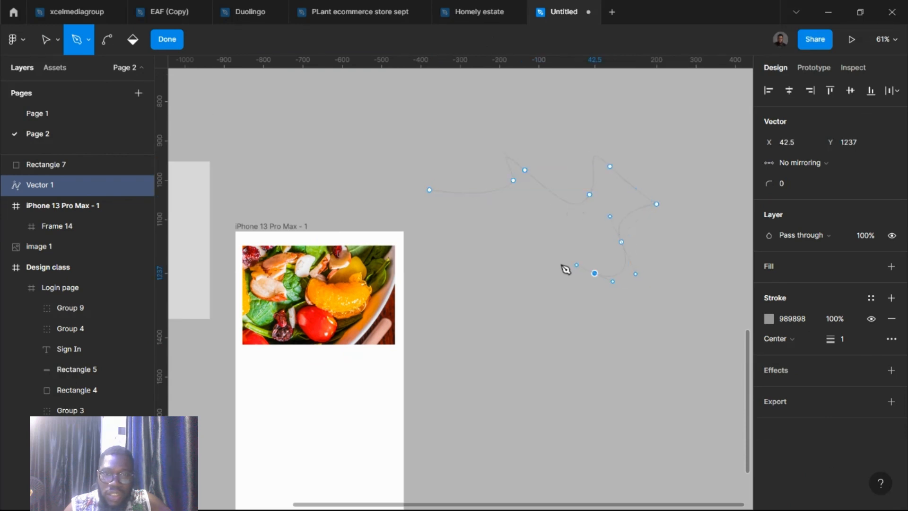
pyautogui.moveTo(536, 305); pyautogui.dragTo(443, 257)
pyautogui.moveTo(452, 225); pyautogui.dragTo(444, 214)
pyautogui.moveTo(430, 208); pyautogui.dragTo(423, 203)
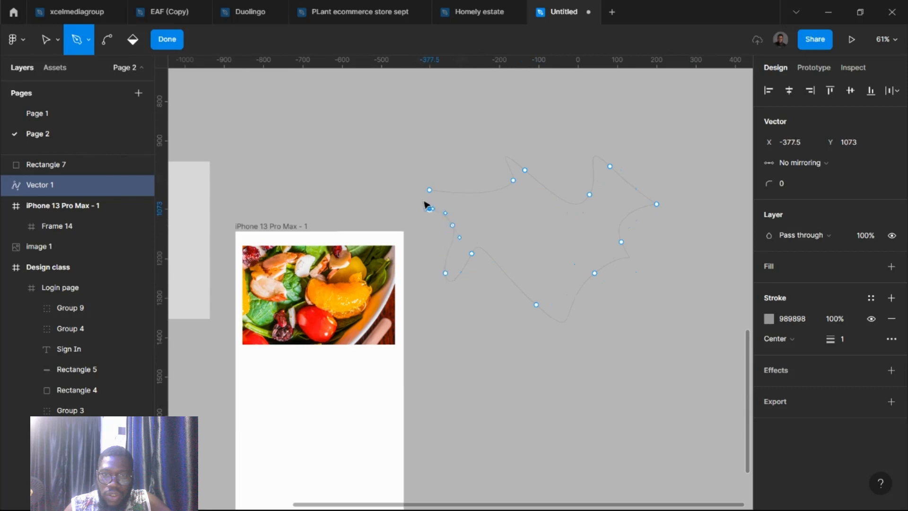
pyautogui.click(429, 190)
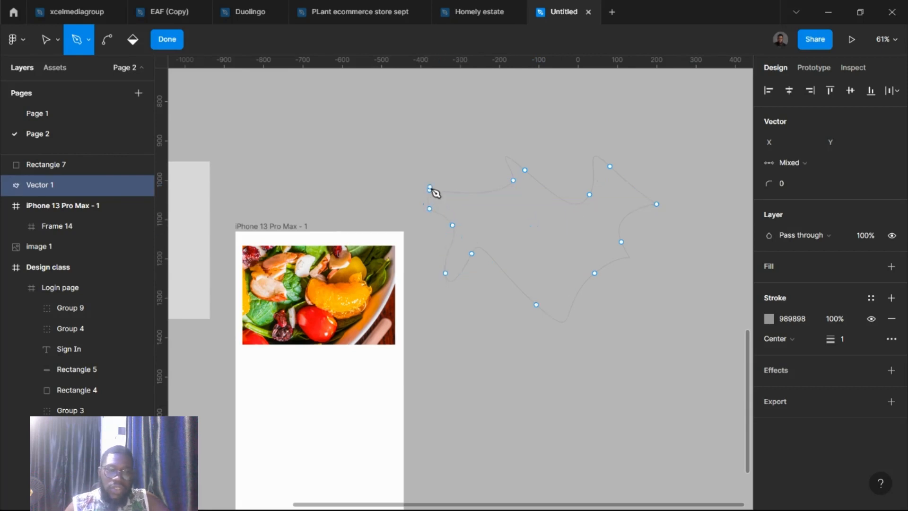
pyautogui.click(524, 169)
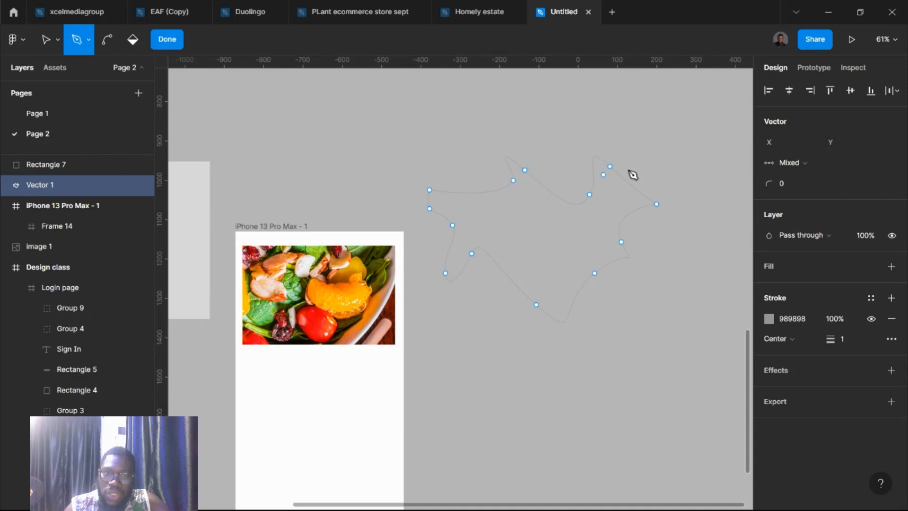
pyautogui.press('Escape')
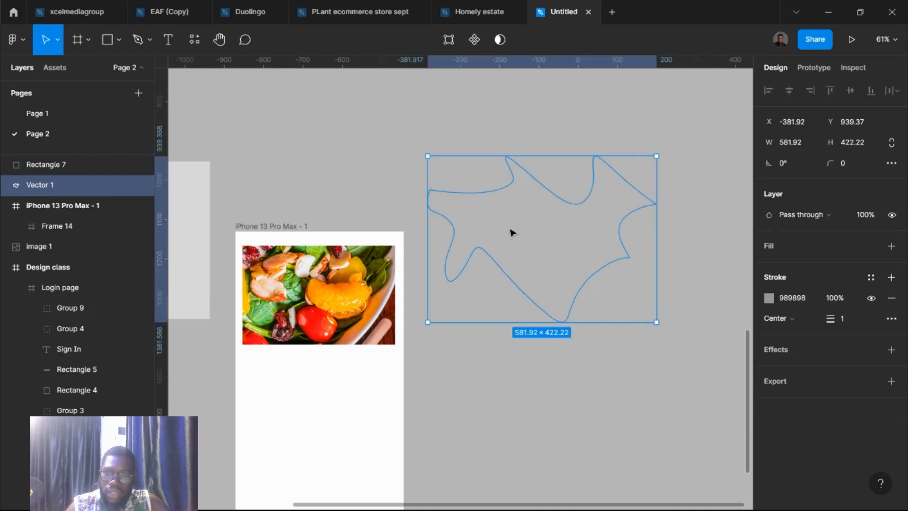
# - Add an E26E6E solid fill to the pen-drawn shape and remove its stroke
pyautogui.click(804, 246)
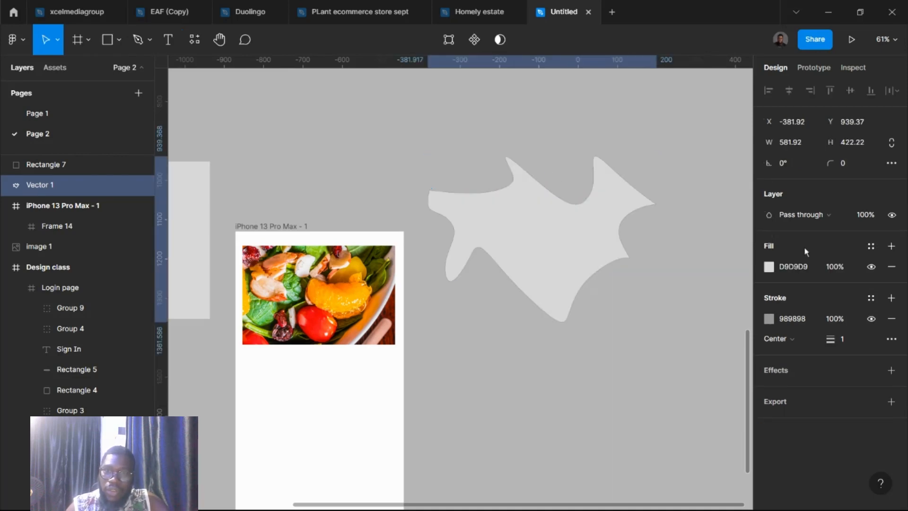
pyautogui.click(768, 266)
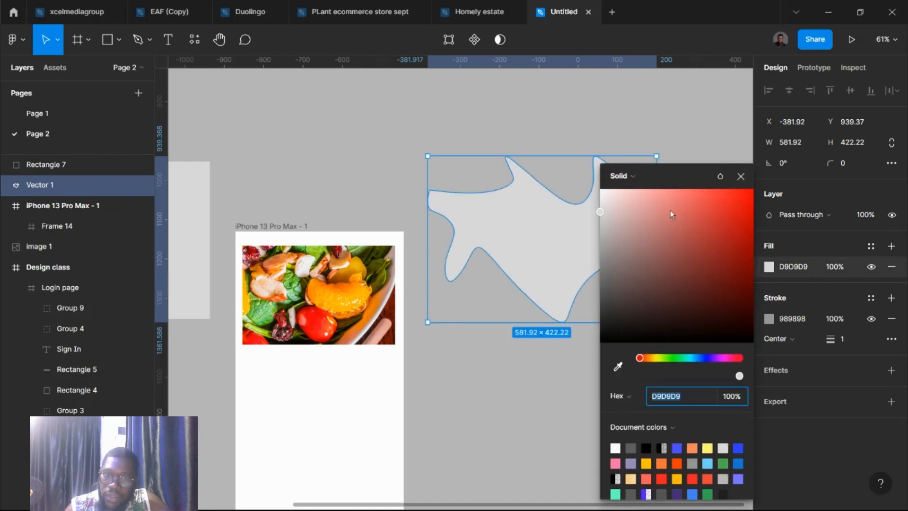
pyautogui.moveTo(670, 210)
pyautogui.mouseDown()
pyautogui.moveTo(681, 200)
pyautogui.moveTo(671, 235)
pyautogui.moveTo(679, 206)
pyautogui.mouseUp()
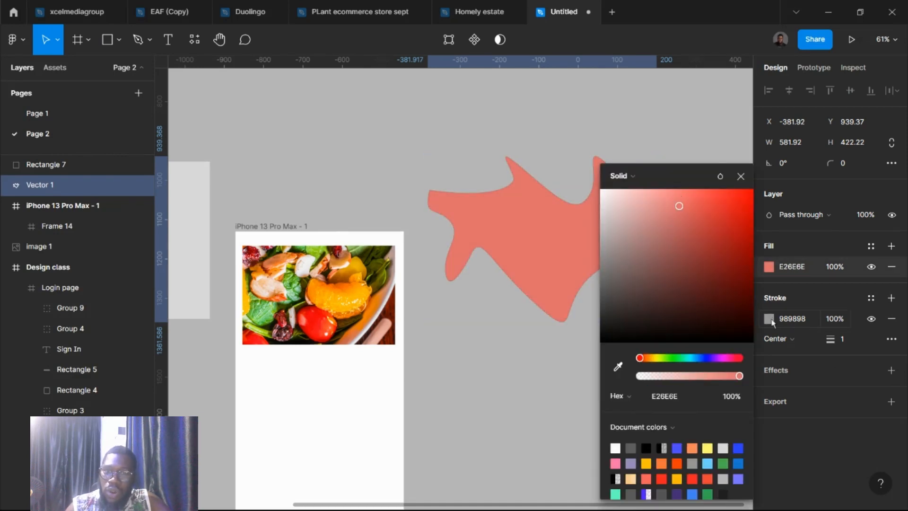
pyautogui.click(891, 318)
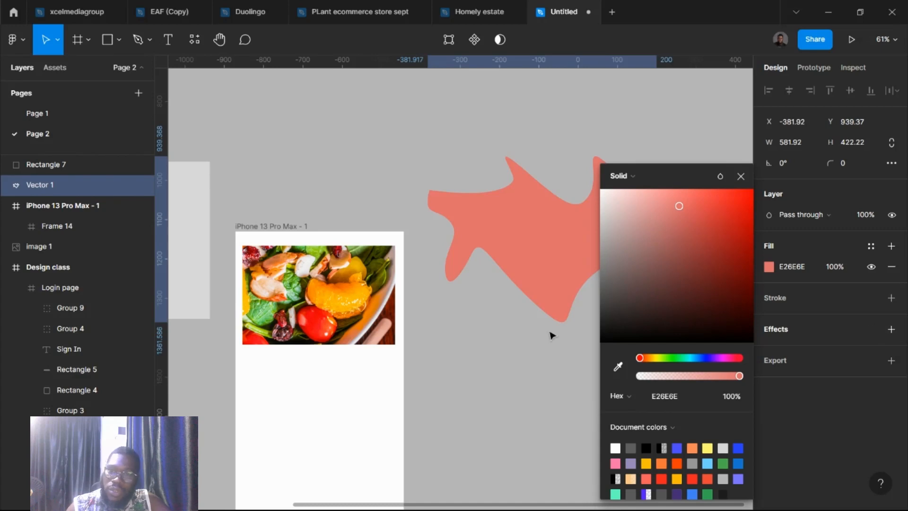
# - Draw two wavy Pencil strokes above the phone frame and a short one in its blank area below the photo
pyautogui.click(150, 41)
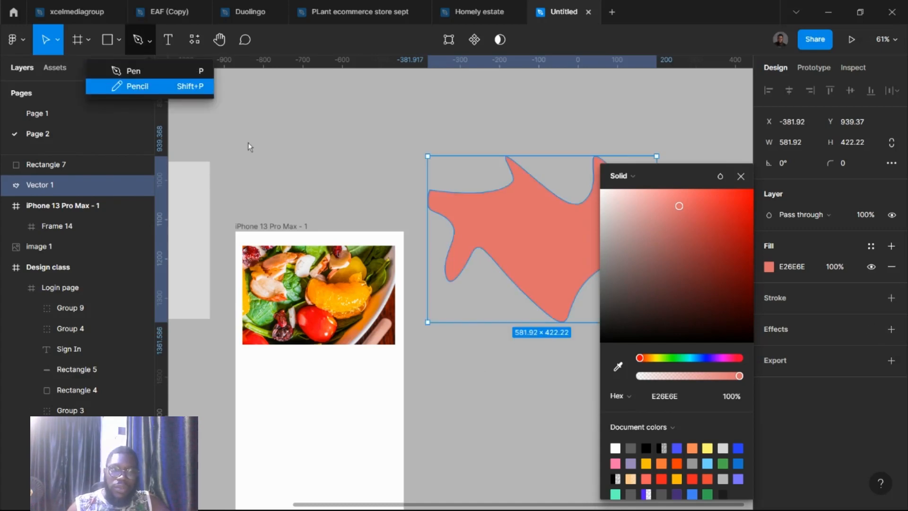
pyautogui.hotkey('shift', 'p')
pyautogui.moveTo(251, 150)
pyautogui.mouseDown()
pyautogui.moveTo(282, 131)
pyautogui.moveTo(316, 146)
pyautogui.moveTo(392, 132)
pyautogui.moveTo(404, 146)
pyautogui.moveTo(431, 147)
pyautogui.moveTo(451, 138)
pyautogui.mouseUp()
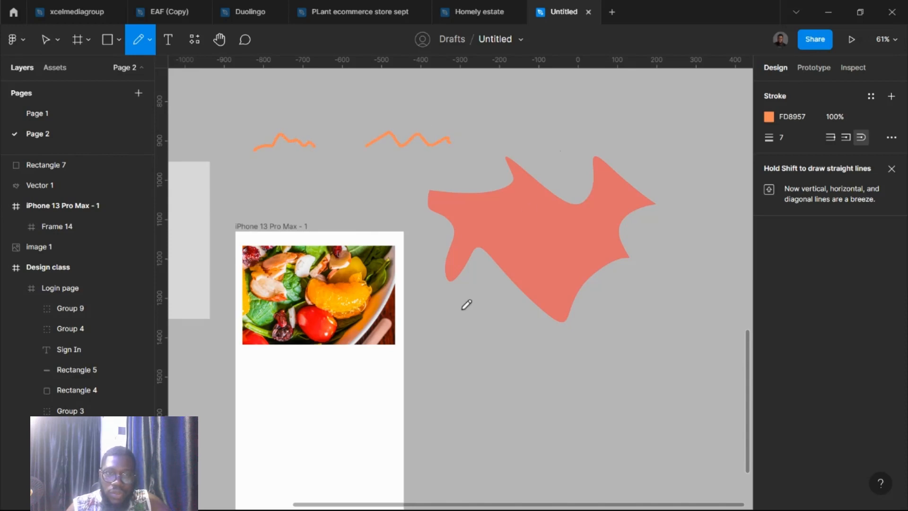
pyautogui.moveTo(310, 430); pyautogui.dragTo(361, 420)
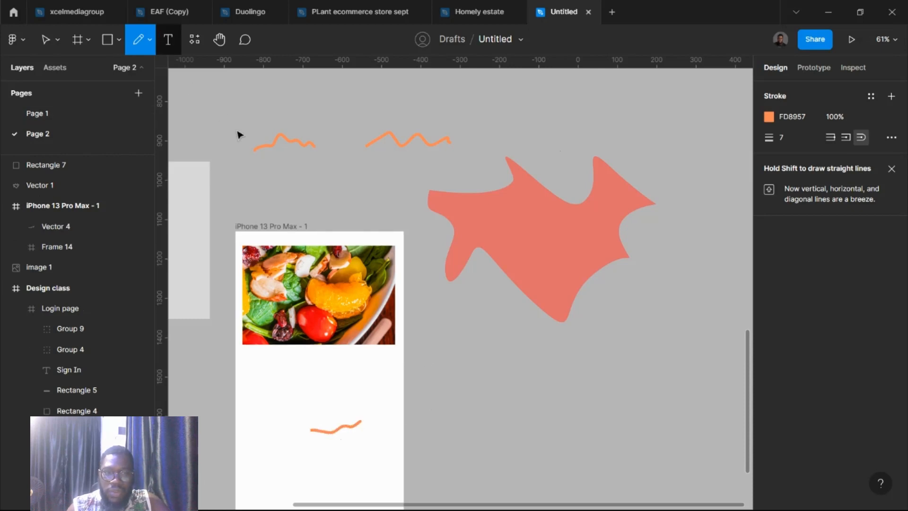
# - Add the text "Resturant" on the empty canvas beside the phone frame, below the red shape
pyautogui.press('t')
pyautogui.click(491, 393)
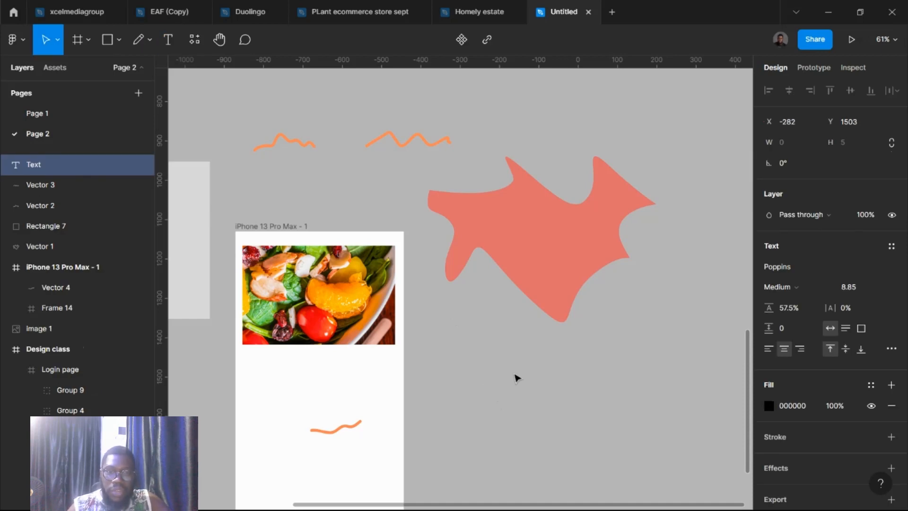
pyautogui.write('Restura')
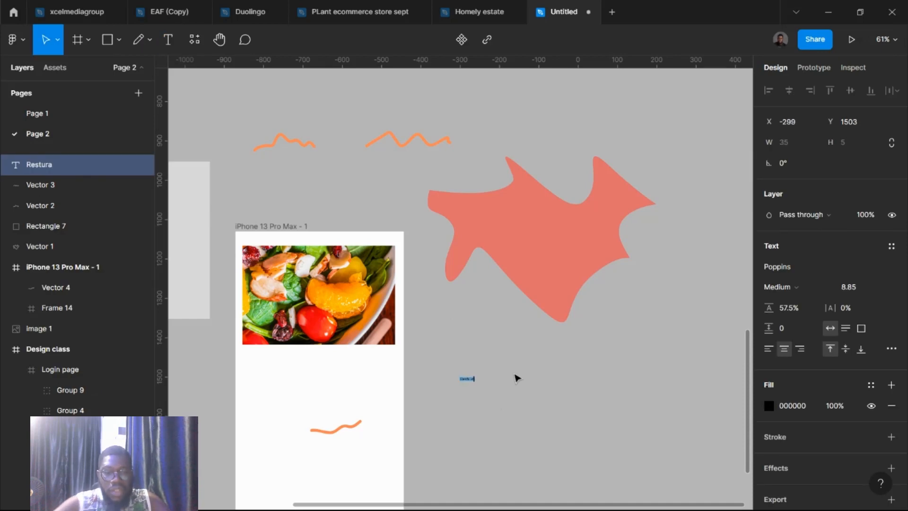
pyautogui.write('nt')
# - Set the font size of the "Resturant" text to 24
pyautogui.scroll(10, 481, 393)
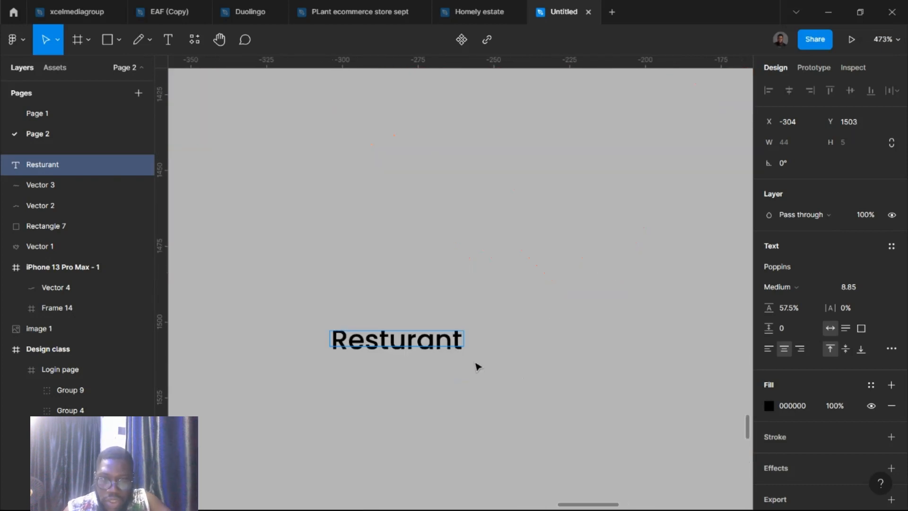
pyautogui.scroll(6, 478, 367)
pyautogui.click(866, 290)
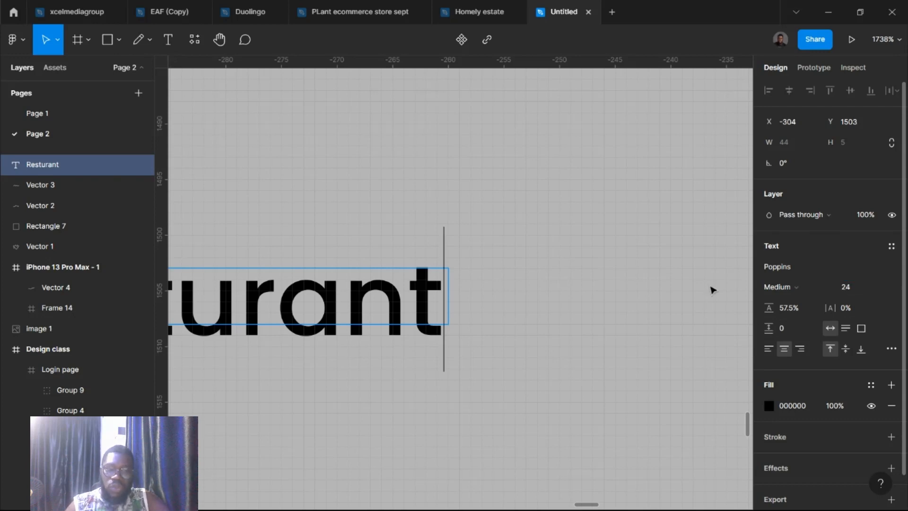
pyautogui.press('Escape')
pyautogui.click(853, 290)
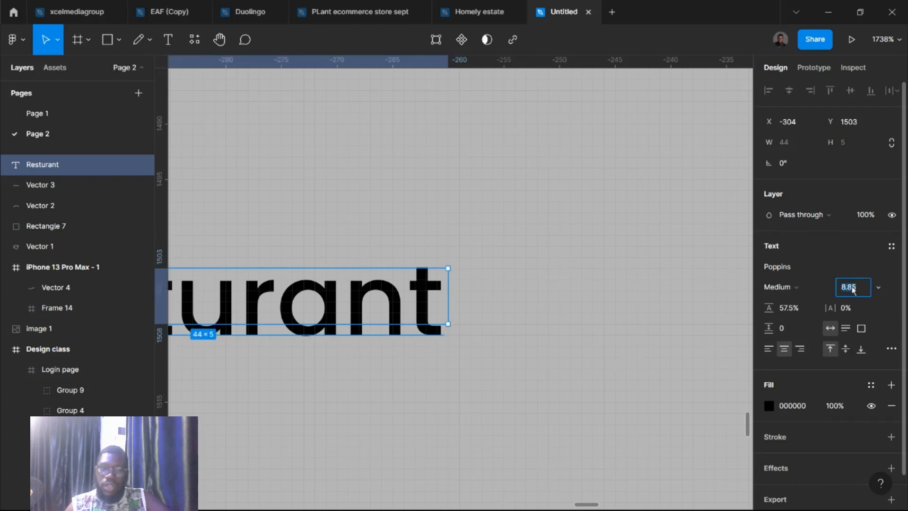
pyautogui.write('24')
pyautogui.press('Return')
# - Move the "Resturant" text into the phone frame, just below the salad photo, at about X 117, Y 339
pyautogui.scroll(-10, 696, 309)
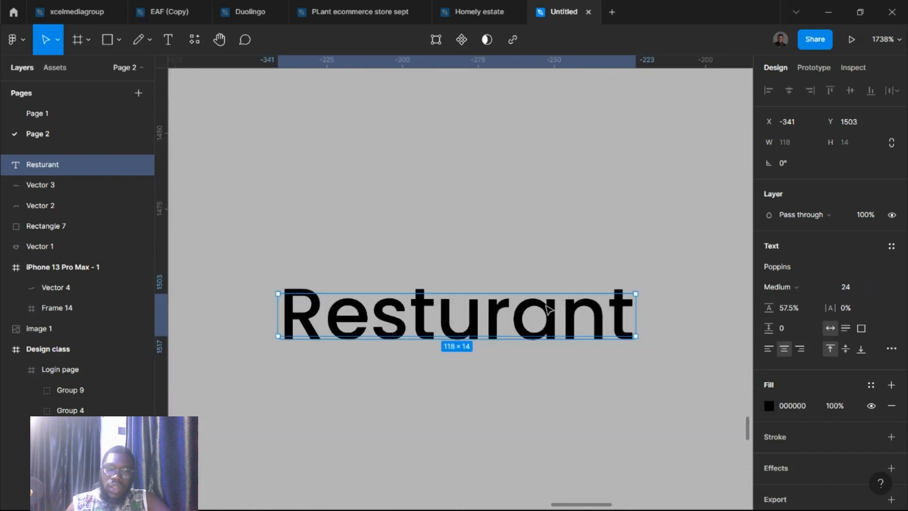
pyautogui.moveTo(274, 282); pyautogui.dragTo(208, 284)
pyautogui.hscroll(-2, 287, 286)
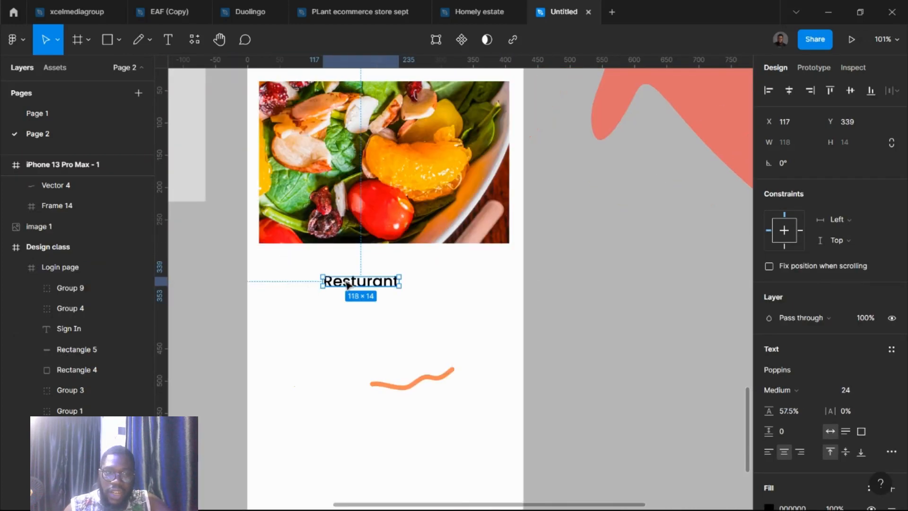
# - Align the "Resturant" text with the photo's left edge at X 18, Y 332, and set the photo's corner radius to 24
pyautogui.moveTo(326, 283); pyautogui.dragTo(288, 281)
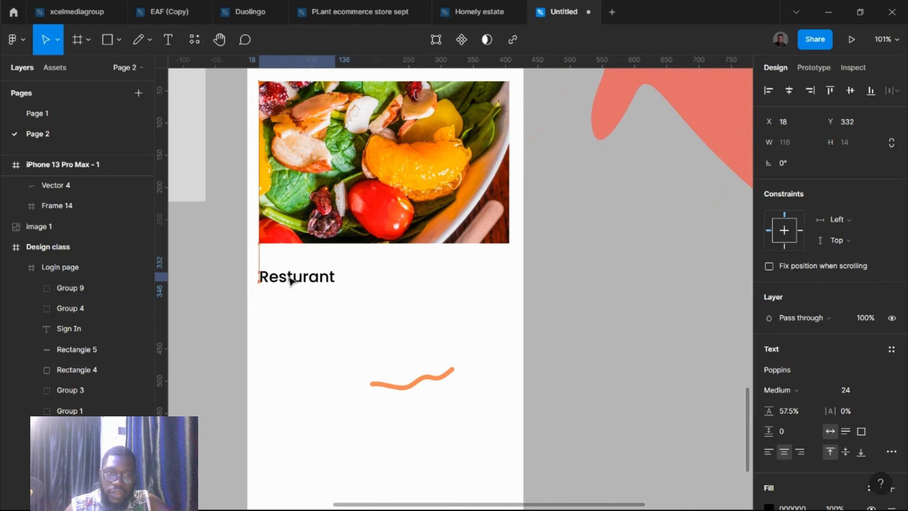
pyautogui.click(494, 150)
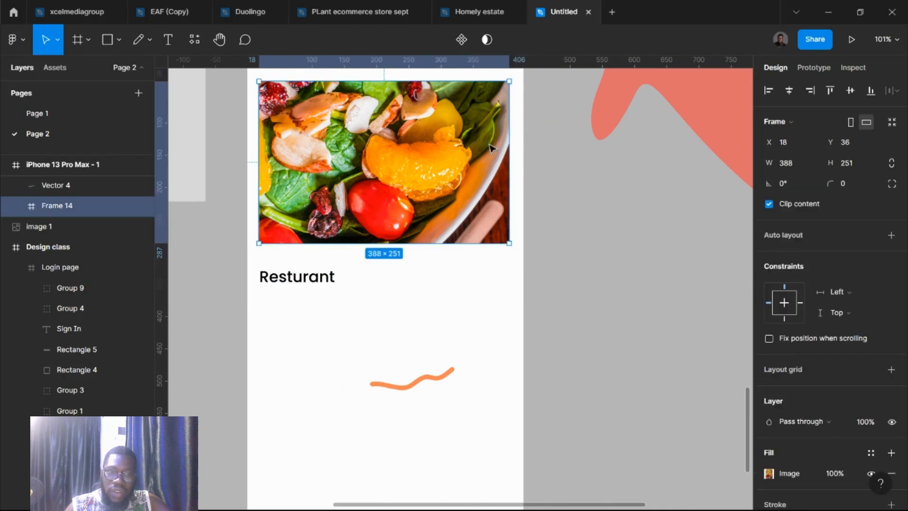
pyautogui.click(849, 186)
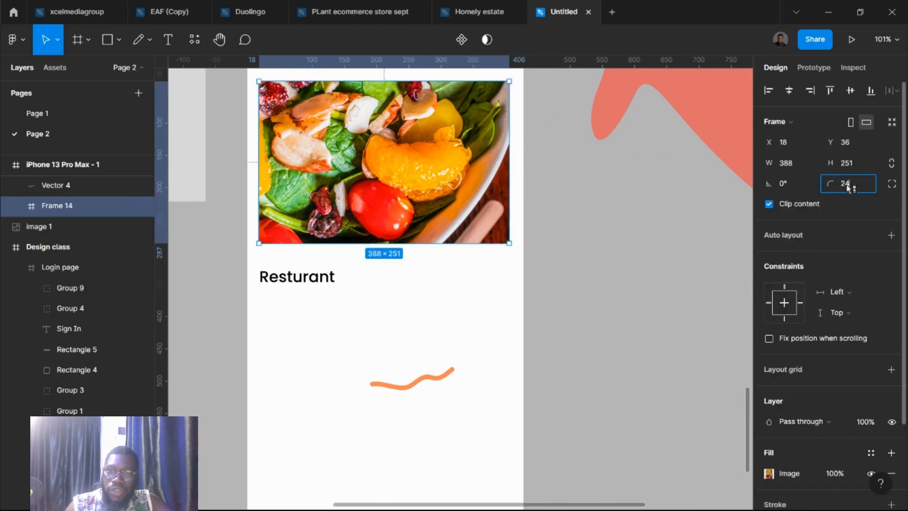
pyautogui.press('Return')
pyautogui.click(628, 326)
pyautogui.scroll(2, 628, 327)
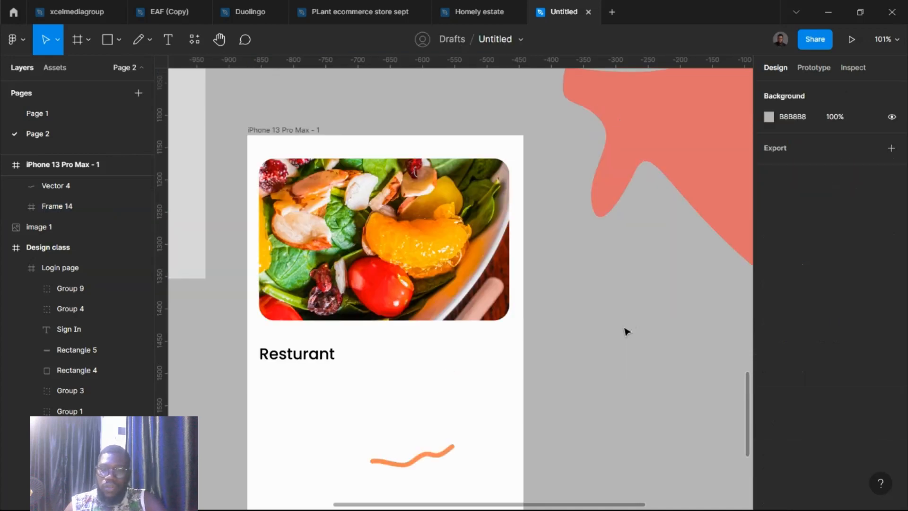
# - Move the salad photo down to Y 64 and the "Resturant" text down to Y 357
pyautogui.moveTo(422, 288)
pyautogui.mouseDown()
pyautogui.moveTo(422, 322)
pyautogui.moveTo(422, 306)
pyautogui.mouseUp()
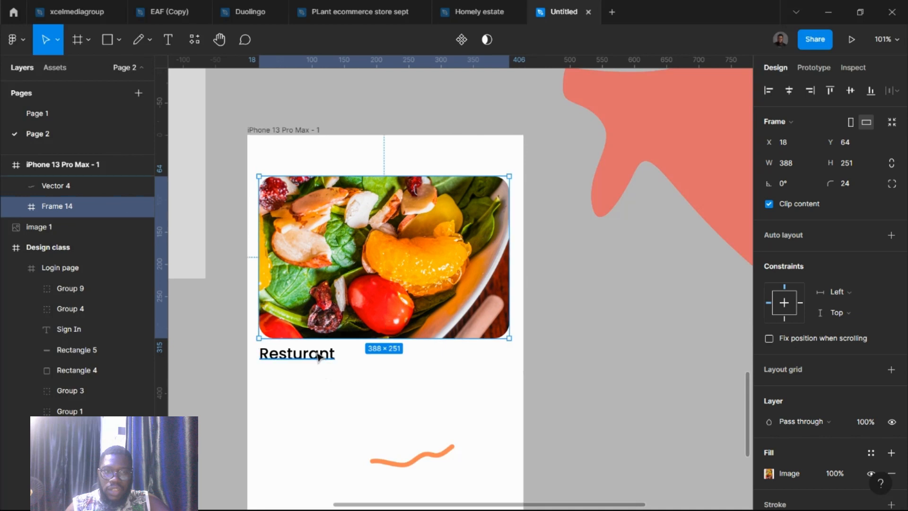
pyautogui.moveTo(319, 357); pyautogui.dragTo(319, 373)
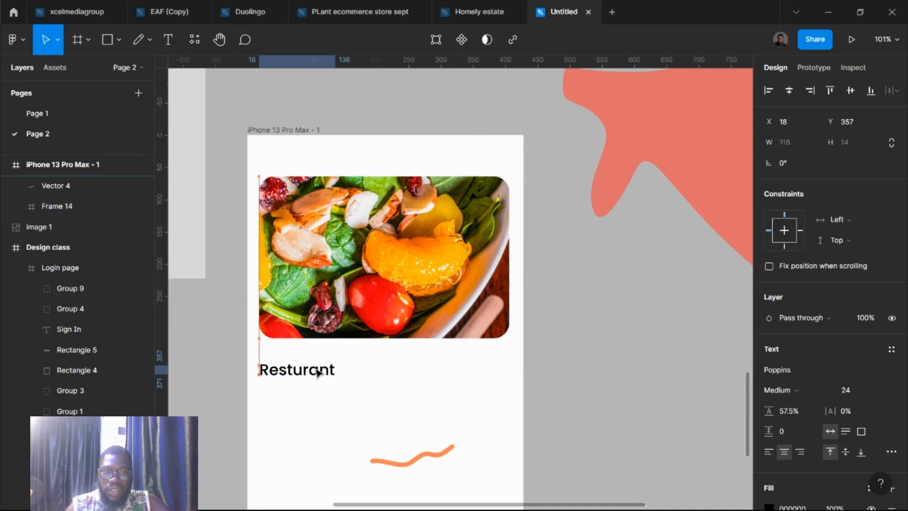
# - Delete the short orange pencil stroke inside the phone frame
pyautogui.click(422, 463)
pyautogui.press('Delete')
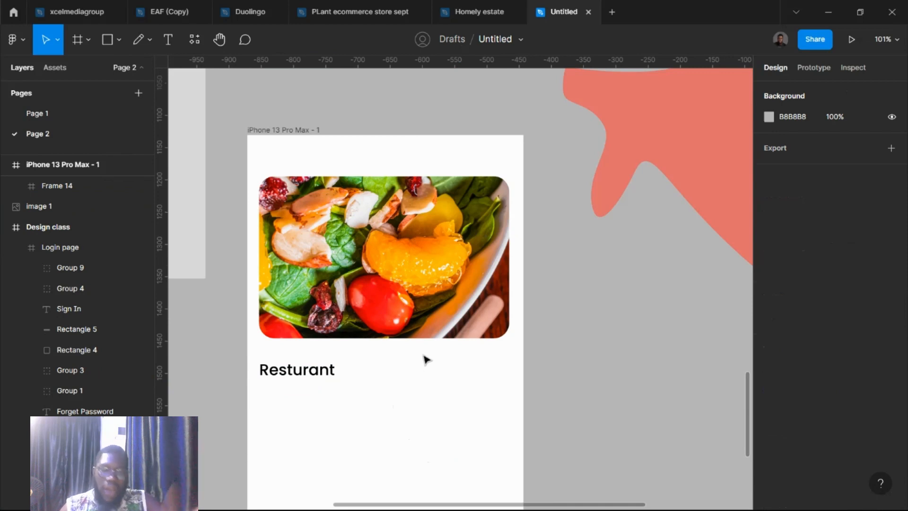
# - Duplicate the rounded salad photo and place the copy outside the phone frame at X -277, Y 1318
pyautogui.click(393, 289)
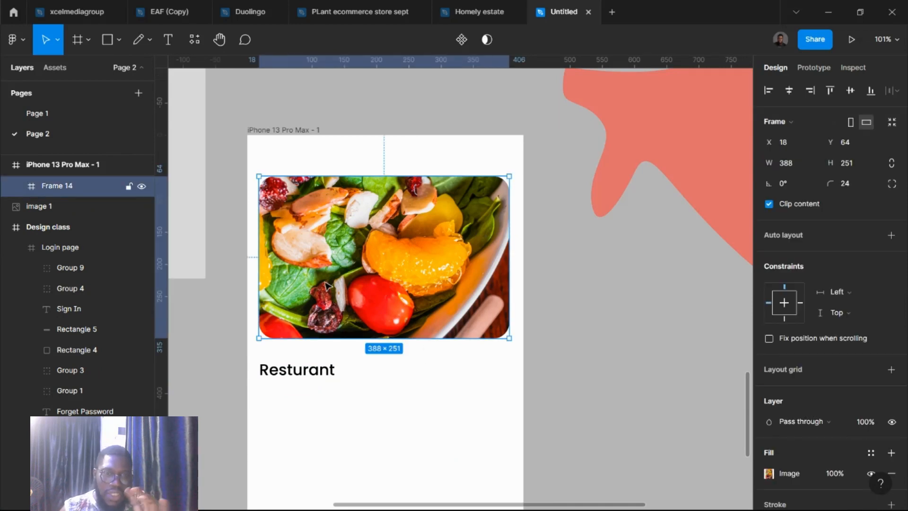
pyautogui.moveTo(356, 283); pyautogui.dragTo(728, 285)
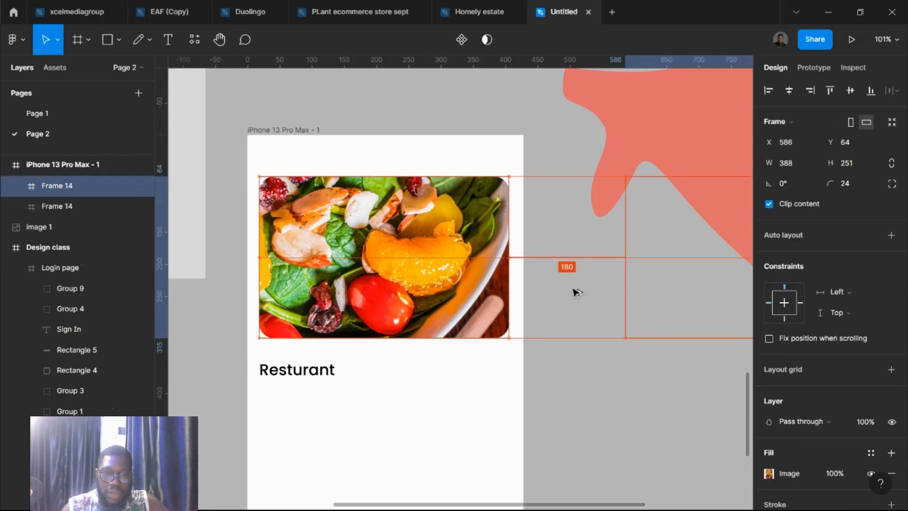
pyautogui.hscroll(5, 567, 293)
pyautogui.moveTo(517, 331); pyautogui.dragTo(520, 410)
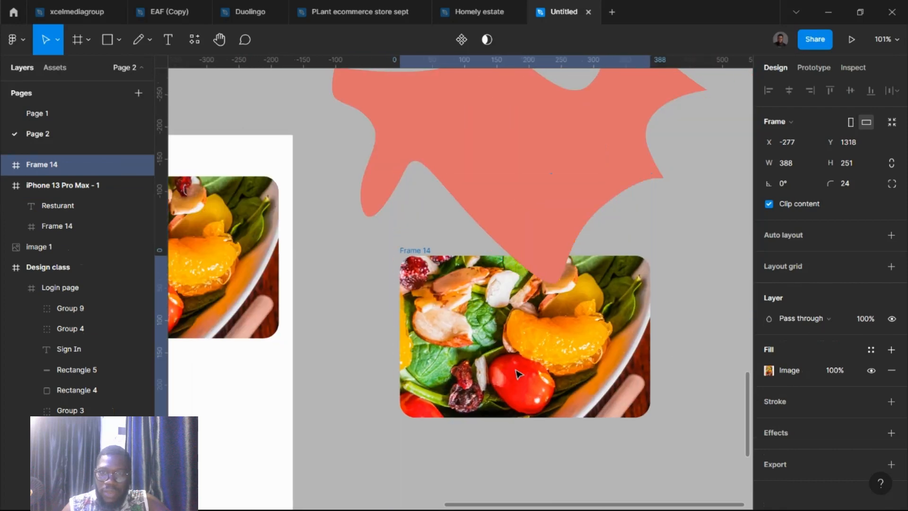
# - Duplicate the outside photo copy at X -277, Y 1594, and add another copy directly below that one
pyautogui.moveTo(521, 363); pyautogui.dragTo(525, 495)
pyautogui.scroll(-3, 527, 425)
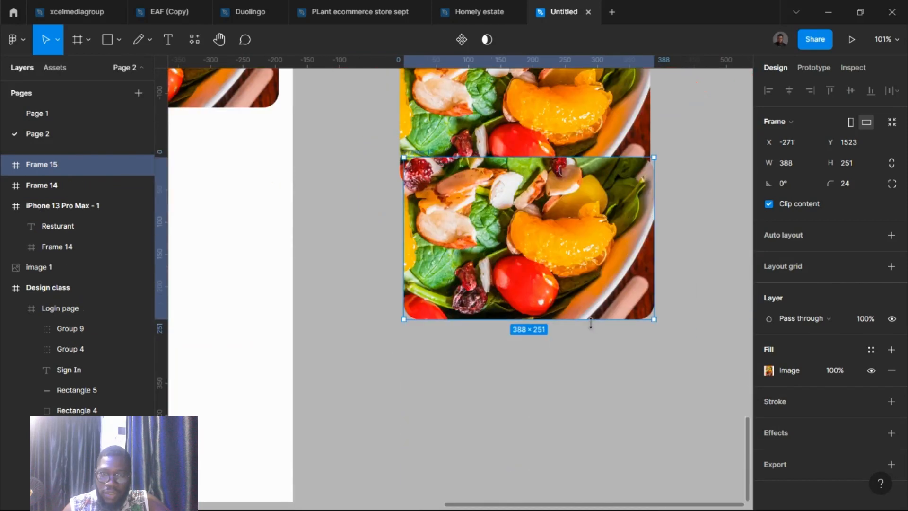
pyautogui.hscroll(1, 568, 312)
pyautogui.moveTo(439, 235); pyautogui.dragTo(436, 282)
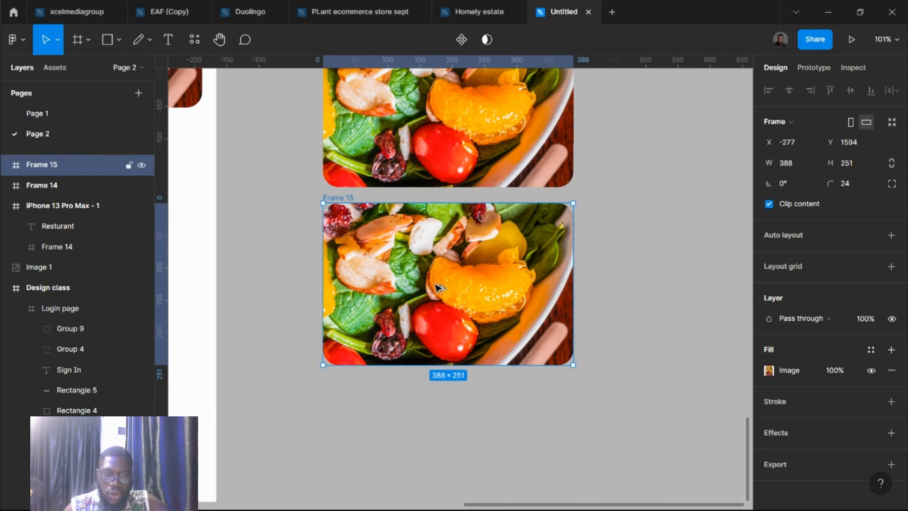
pyautogui.moveTo(436, 291); pyautogui.dragTo(448, 481)
# - Duplicate the middle photo copy four times in an evenly spaced horizontal row from X 151 to X 1435
pyautogui.click(502, 307)
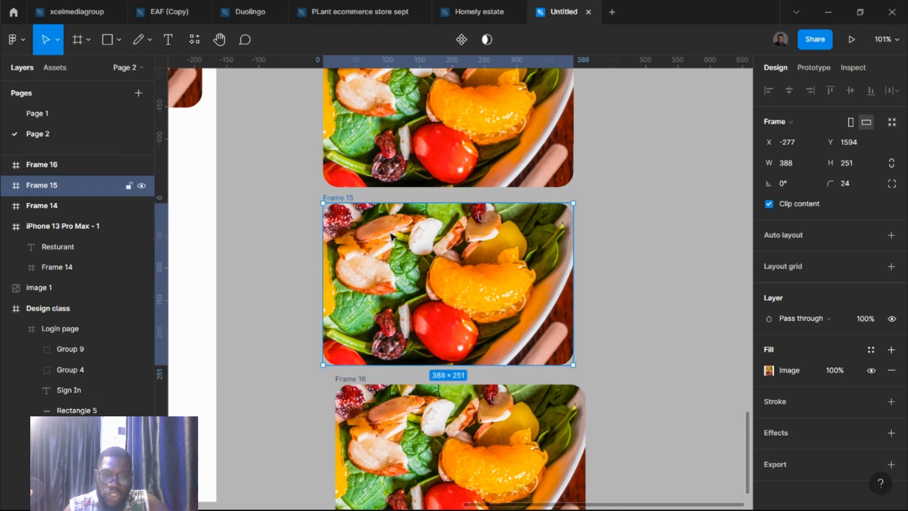
pyautogui.hotkey('ctrl', 'd')
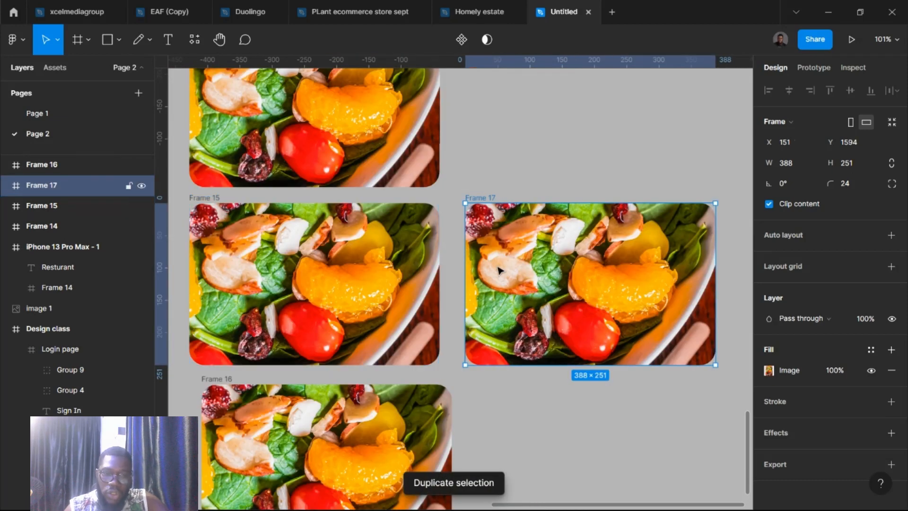
pyautogui.hotkey('ctrl', 'd')
pyautogui.hotkey('ctrl', 'd')
pyautogui.hotkey('ctrl', 'd')
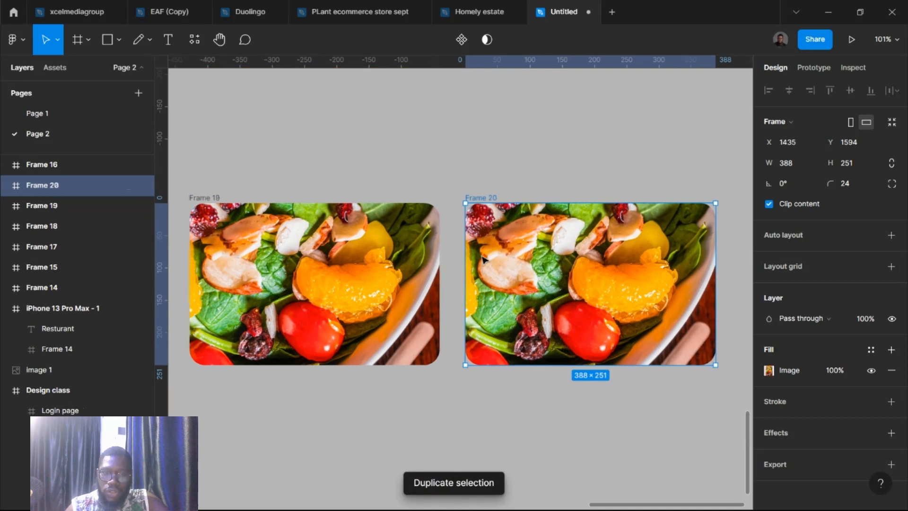
# - Delete the whole row of photo copies and the copy below it, keeping the one overlapping the red shape
pyautogui.keyDown('ctrl'); pyautogui.scroll(-5, 479, 269); pyautogui.keyUp('ctrl')
pyautogui.keyDown('ctrl'); pyautogui.scroll(-3, 477, 269); pyautogui.keyUp('ctrl')
pyautogui.keyDown('ctrl'); pyautogui.scroll(2, 287, 262); pyautogui.keyUp('ctrl')
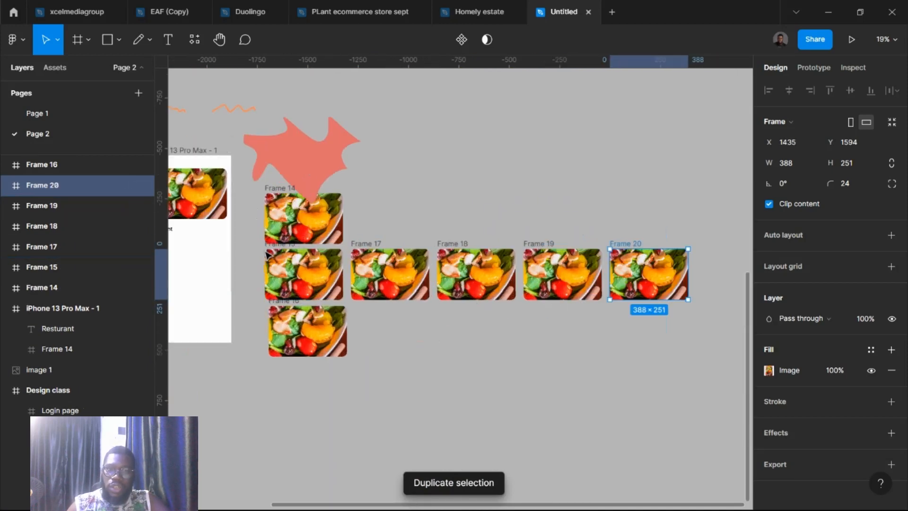
pyautogui.click(287, 263)
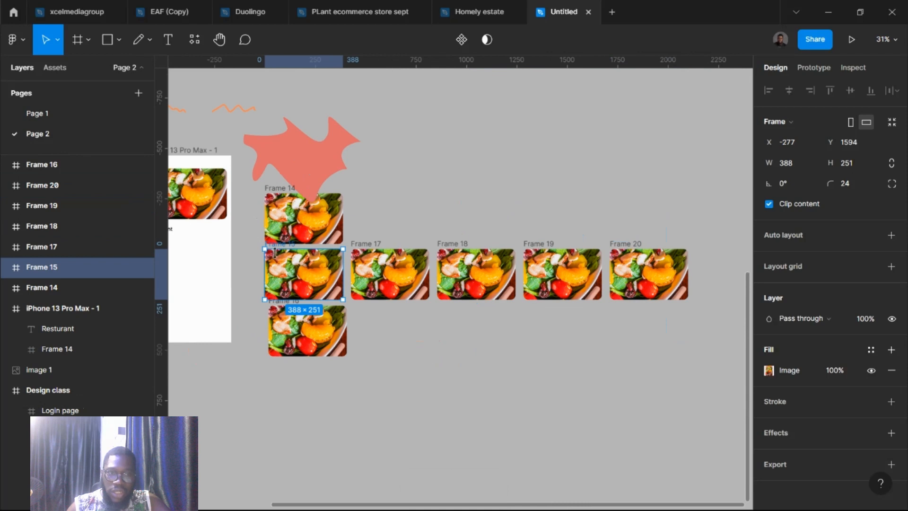
pyautogui.click(503, 307)
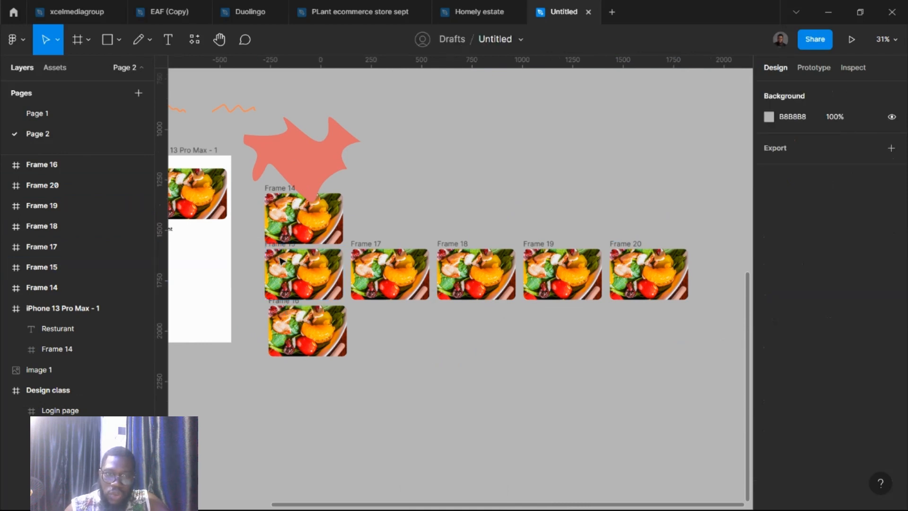
pyautogui.moveTo(721, 338); pyautogui.dragTo(263, 250)
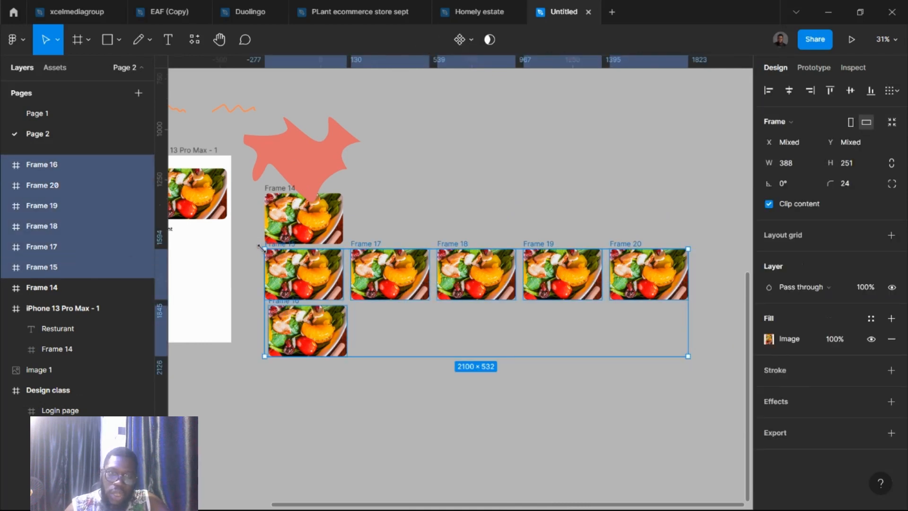
pyautogui.press('Delete')
# - Scale the remaining outside photo copy to about 167 × 108 and place it under "Resturant" at X 18, Y 409
pyautogui.hscroll(-5, 284, 219)
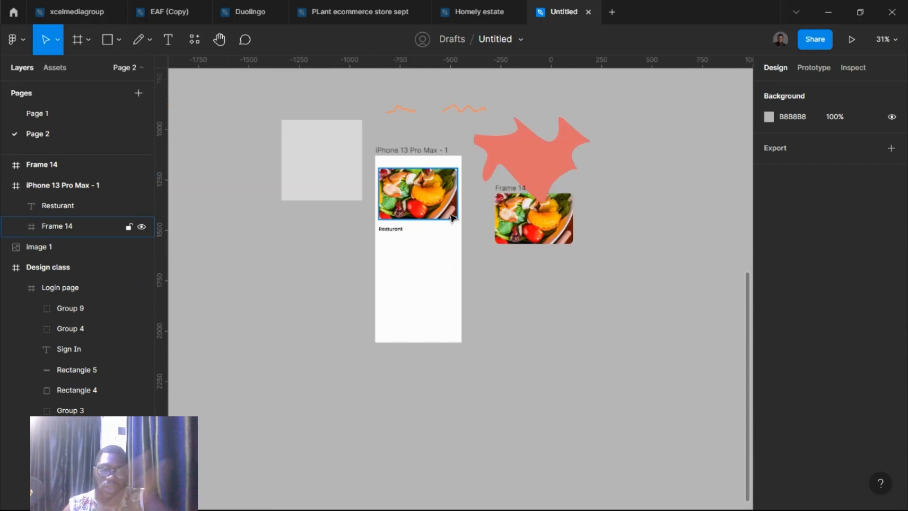
pyautogui.click(501, 191)
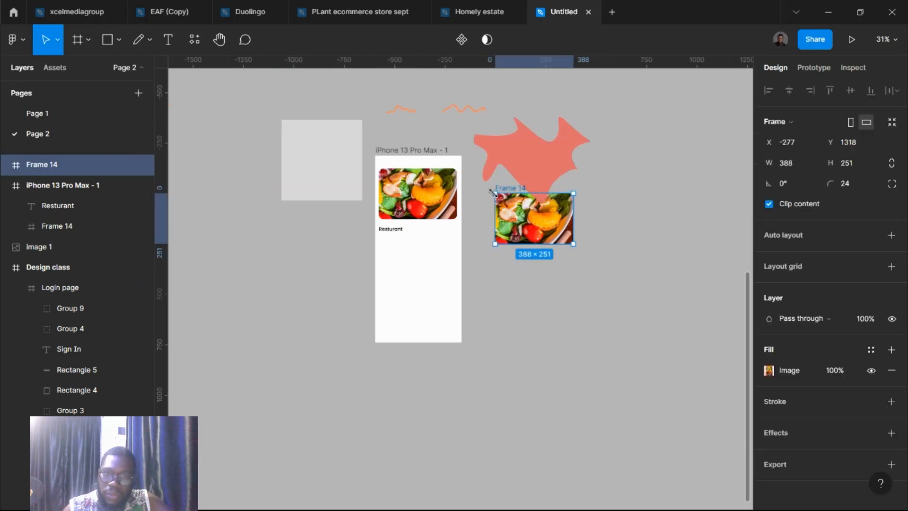
pyautogui.press('k')
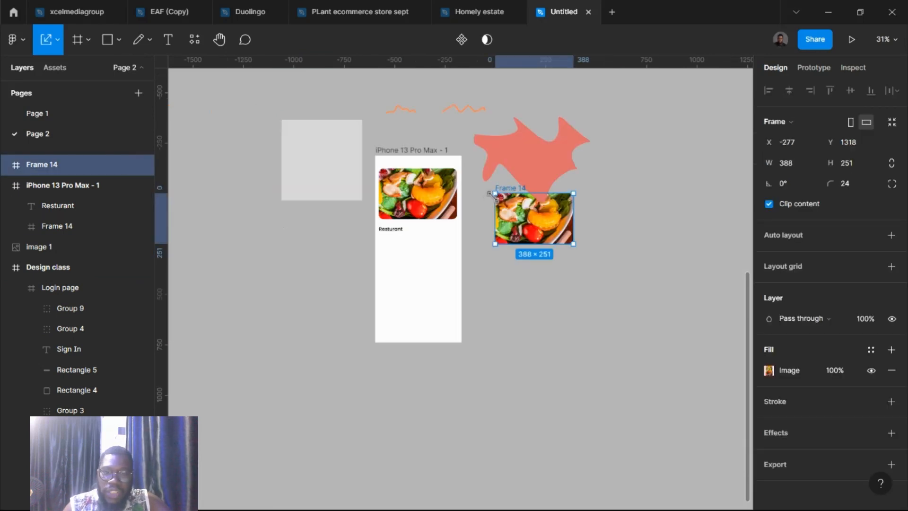
pyautogui.moveTo(491, 194); pyautogui.dragTo(386, 236)
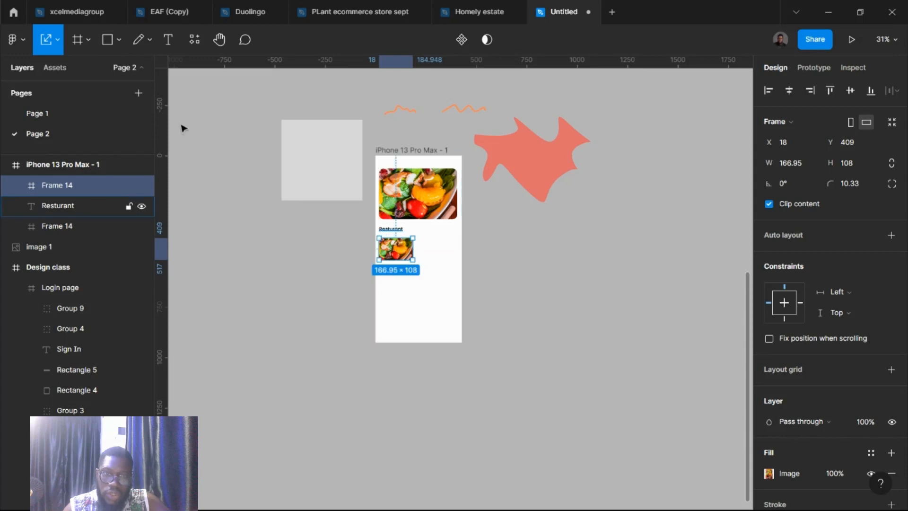
pyautogui.click(57, 41)
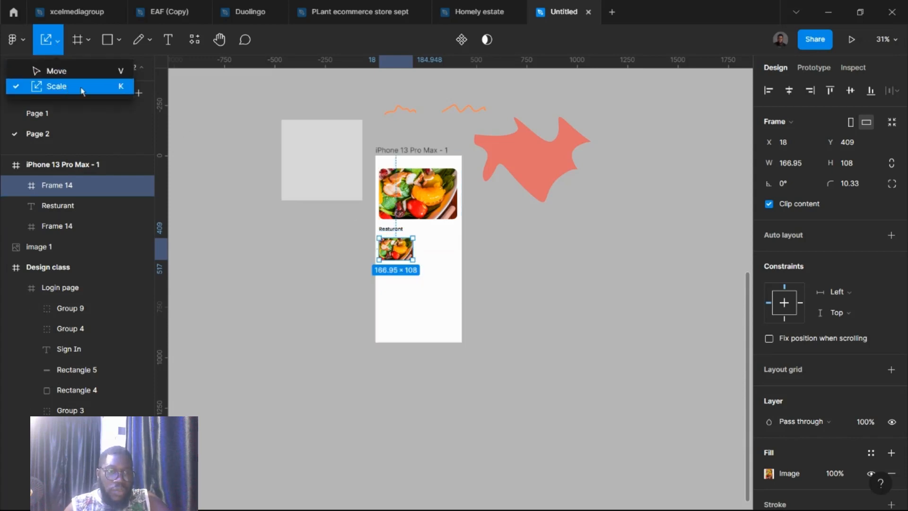
pyautogui.click(507, 289)
# - Duplicate the small photo inside the phone frame, placing the copy beside it at X 202, Y 409
pyautogui.scroll(5, 407, 251)
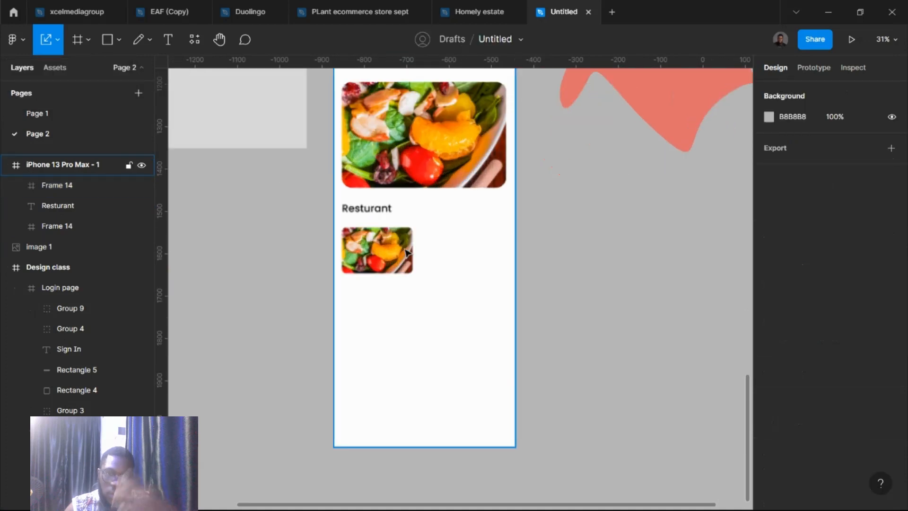
pyautogui.scroll(2, 408, 253)
pyautogui.moveTo(368, 254); pyautogui.dragTo(473, 253)
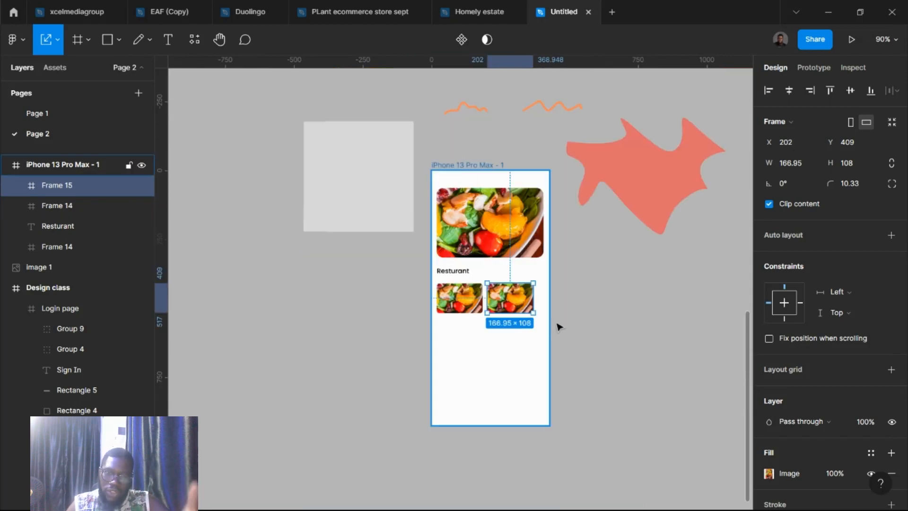
pyautogui.scroll(-5, 554, 355)
pyautogui.click(586, 316)
pyautogui.hscroll(3, 565, 314)
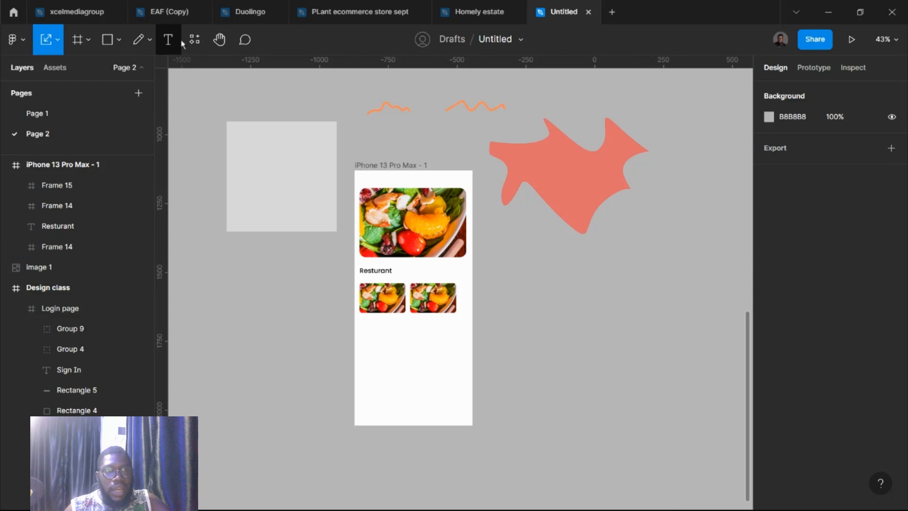
# - Draw a text box about 598 × 183 on the canvas below the red shape and enter "I am a designer"
pyautogui.click(167, 46)
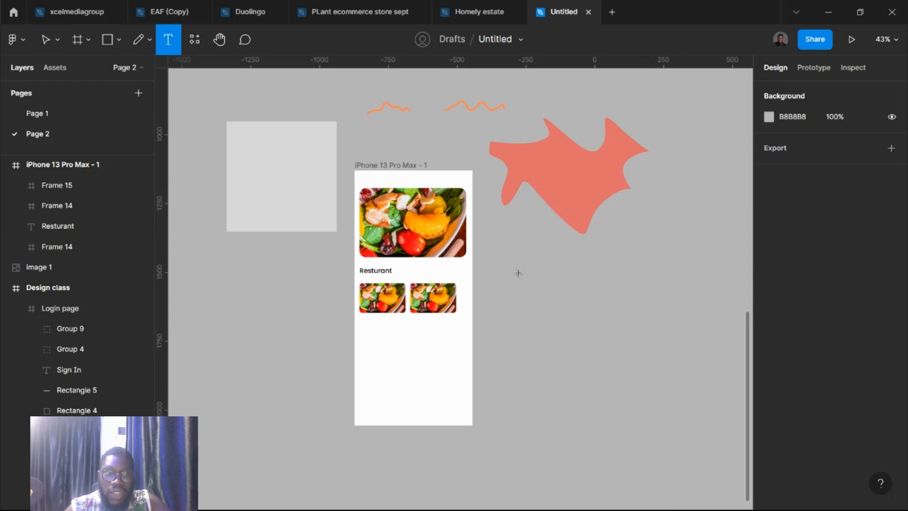
pyautogui.moveTo(517, 271); pyautogui.dragTo(683, 322)
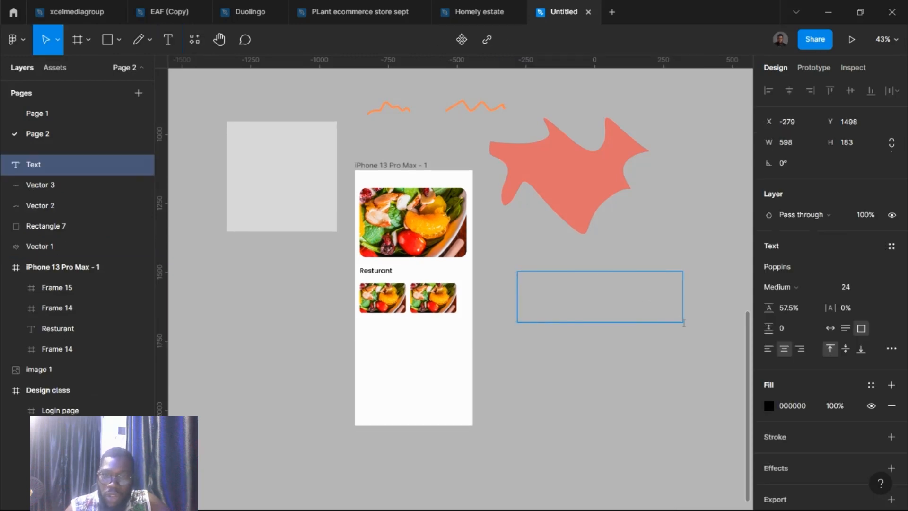
pyautogui.write('Hhjgjgjgj')
pyautogui.hotkey('ctrl', 'a')
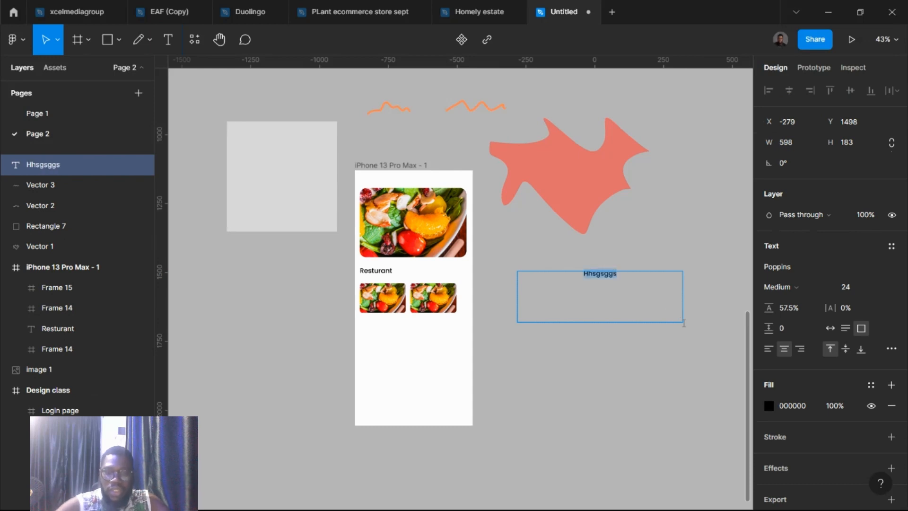
pyautogui.write('I am a')
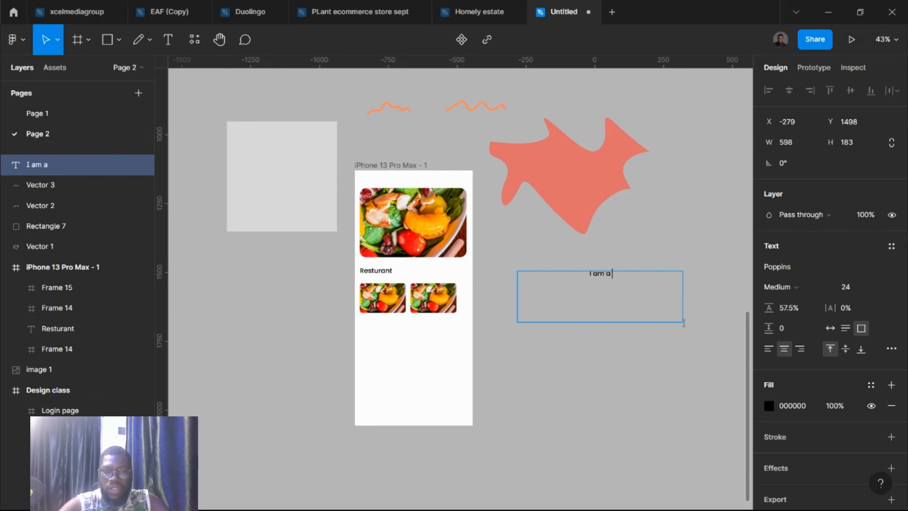
pyautogui.write(' designer')
# - Copy the "I am a designer" phrase, add a comma after it, and paste it repeatedly to fill several lines
pyautogui.hotkey('ctrl', 'a')
pyautogui.hotkey('ctrl', 'c')
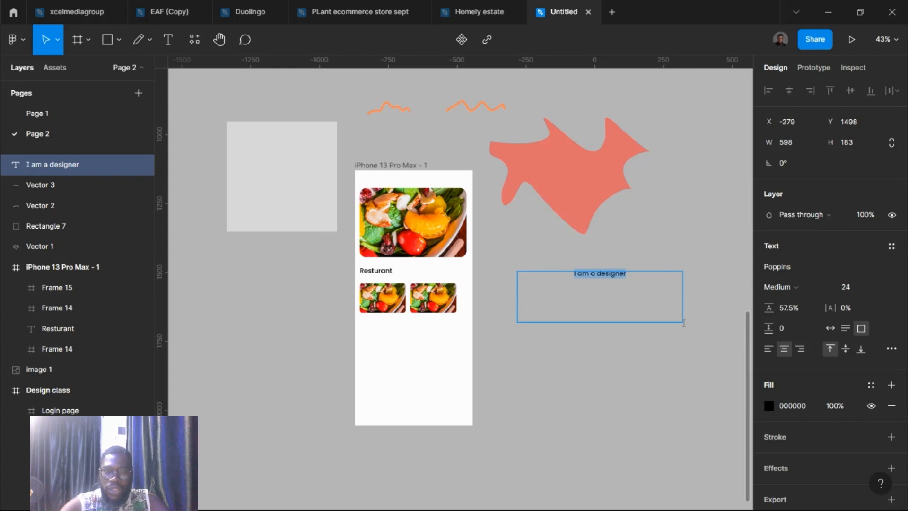
pyautogui.press('Right')
pyautogui.write(',')
pyautogui.hotkey('ctrl', 'v')
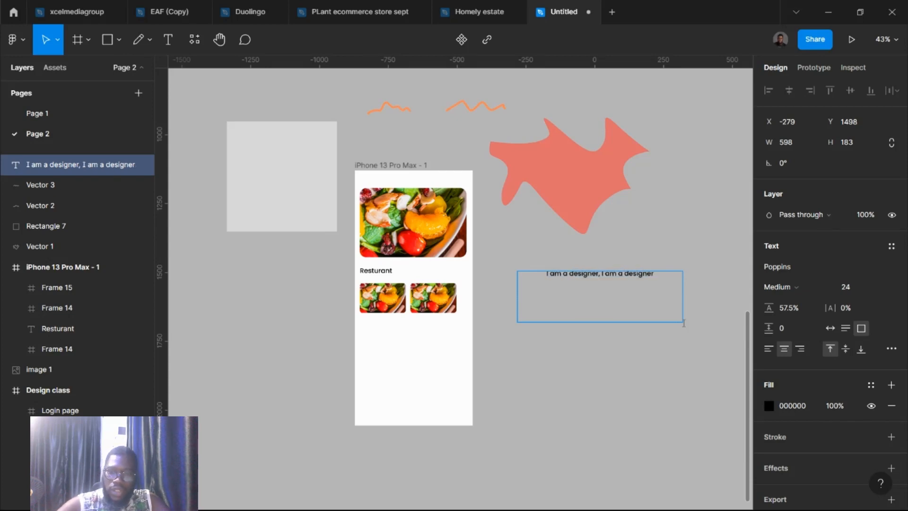
pyautogui.hotkey('ctrl', 'v')
pyautogui.hotkey('ctrl', 'v')
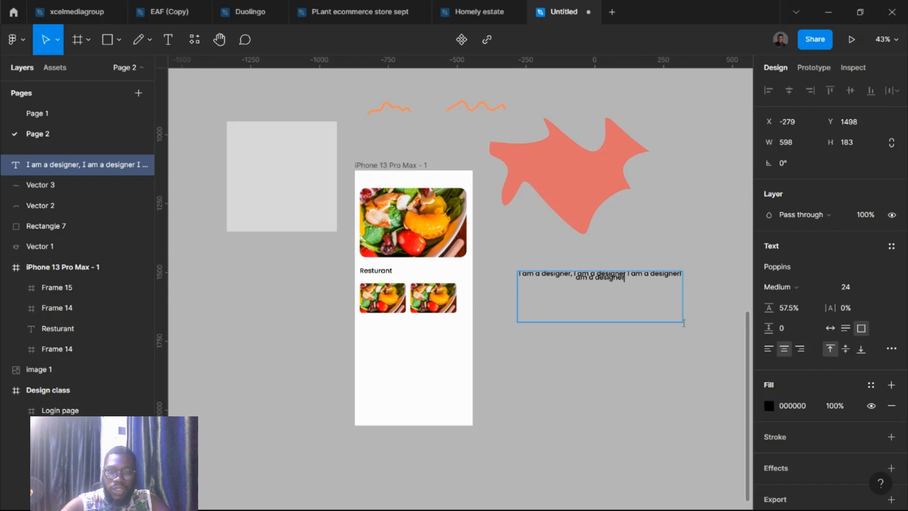
pyautogui.hotkey('ctrl', 'v')
pyautogui.hotkey('ctrl', 'v')
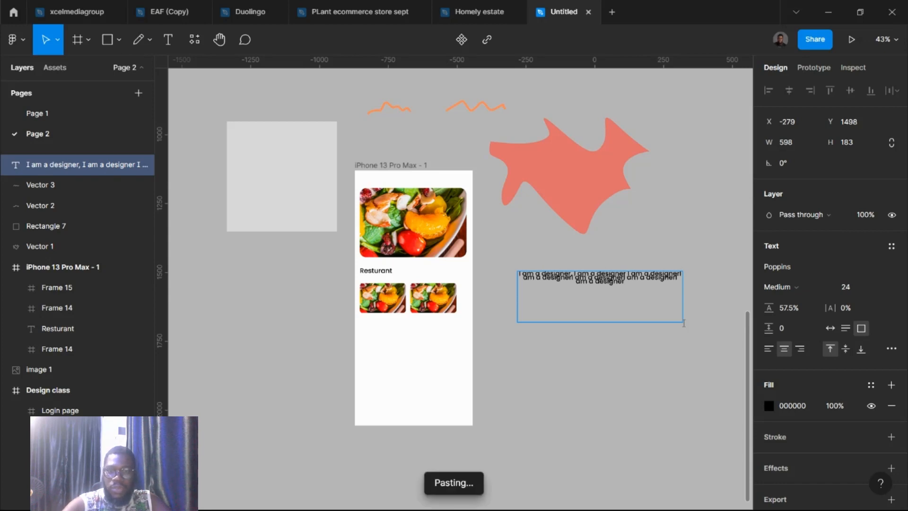
# - Try the Porter Sans Block font on the "I am a designer" paragraph and switch it to Ponnala
pyautogui.press('Escape')
pyautogui.scroll(6, 534, 281)
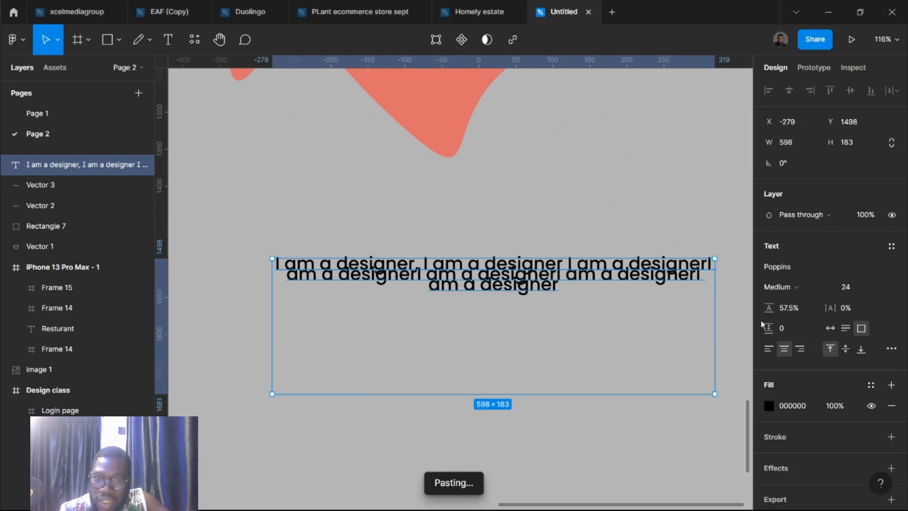
pyautogui.click(894, 269)
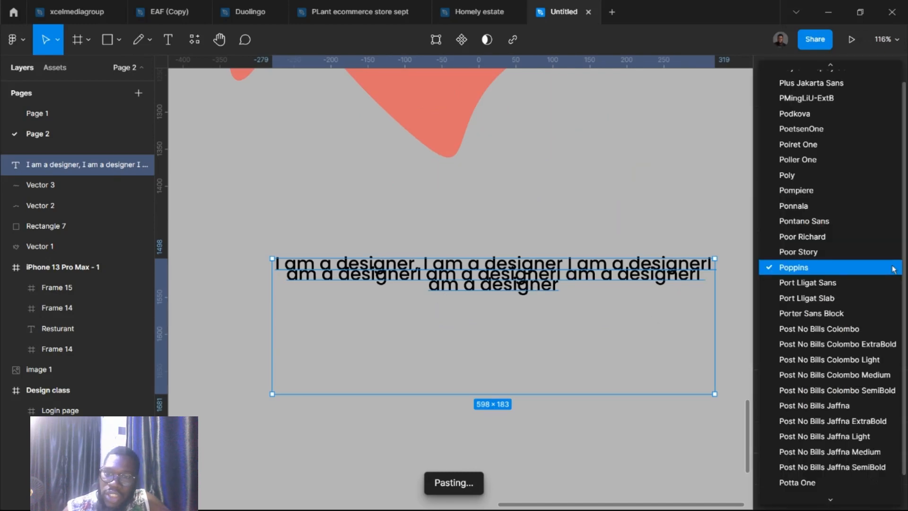
pyautogui.click(874, 313)
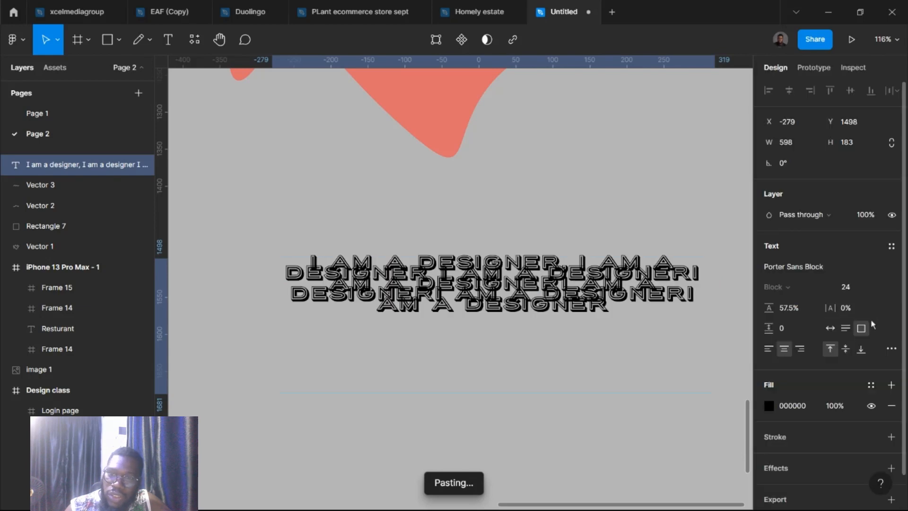
pyautogui.click(892, 269)
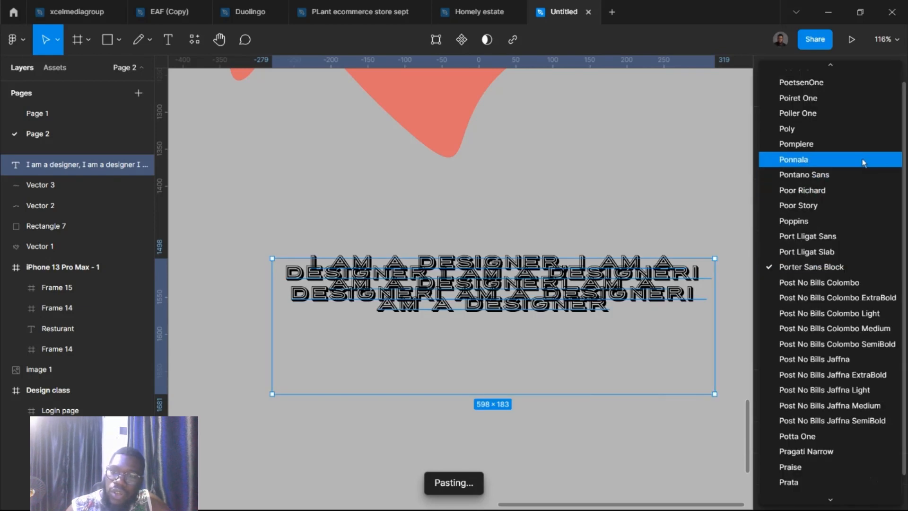
pyautogui.click(862, 162)
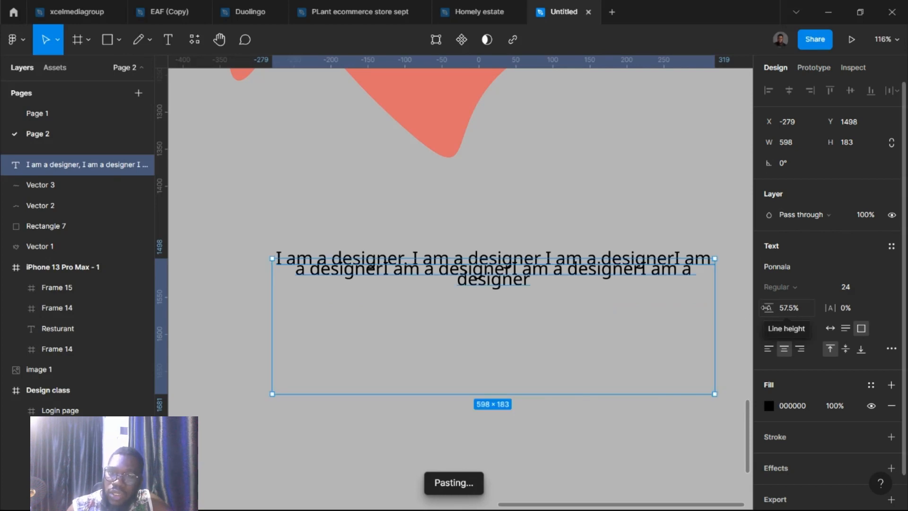
# - Set the designer paragraph's line height to 156% and its letter spacing to -2%
pyautogui.moveTo(767, 307); pyautogui.dragTo(821, 305)
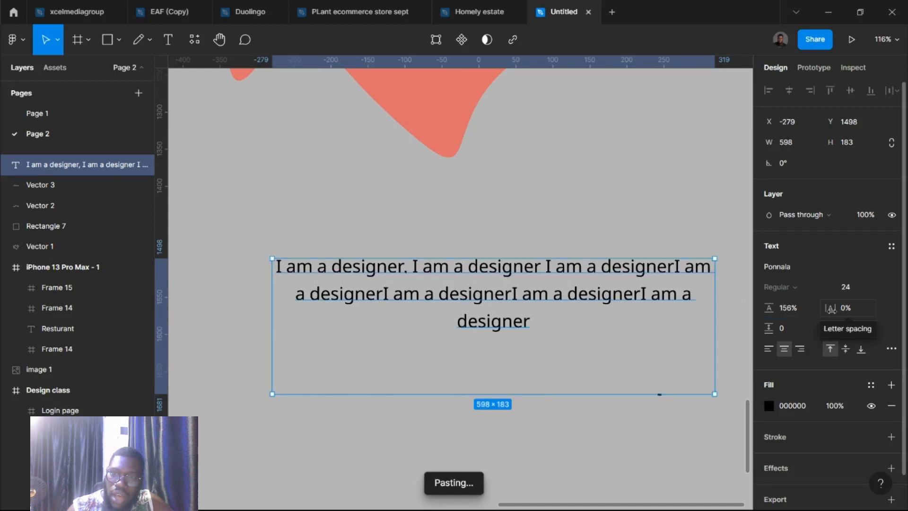
pyautogui.moveTo(831, 309)
pyautogui.mouseDown()
pyautogui.moveTo(866, 308)
pyautogui.moveTo(821, 311)
pyautogui.moveTo(831, 311)
pyautogui.mouseUp()
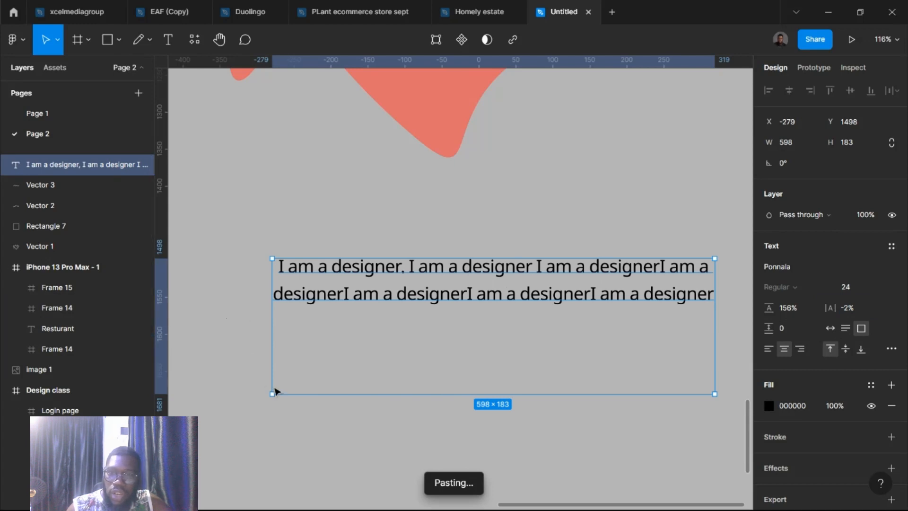
# - Set the page's canvas background colour to white (FFFFFF)
pyautogui.click(463, 207)
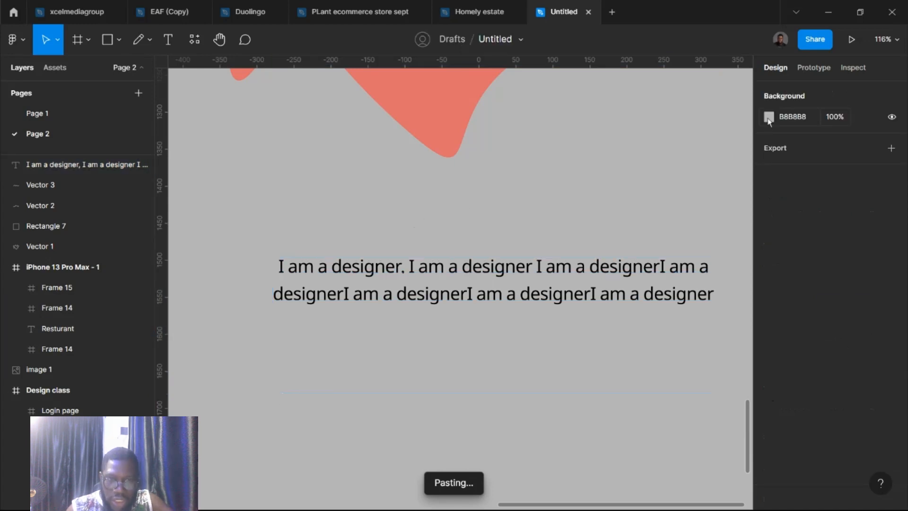
pyautogui.click(769, 116)
pyautogui.moveTo(667, 149); pyautogui.dragTo(634, 140)
pyautogui.moveTo(545, 86); pyautogui.dragTo(514, 71)
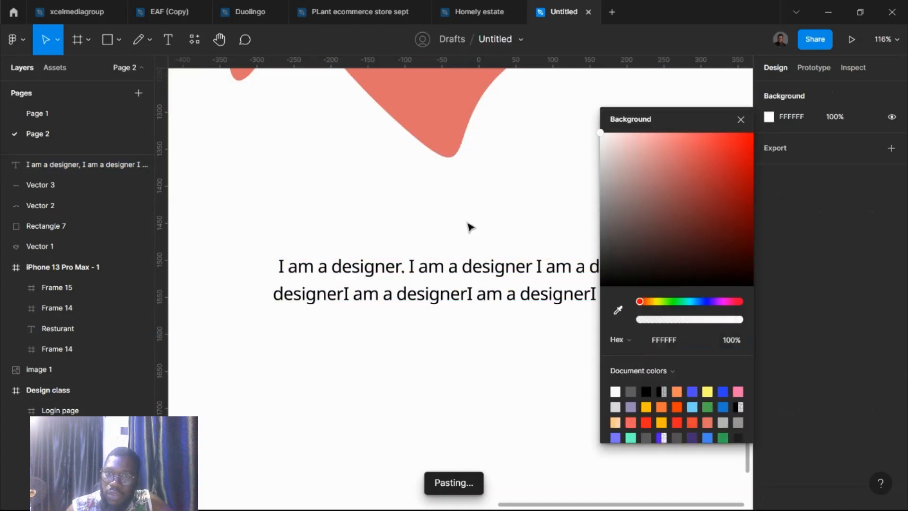
# - Resize the designer paragraph's text box to about 517 × 340, narrower and taller
pyautogui.click(459, 296)
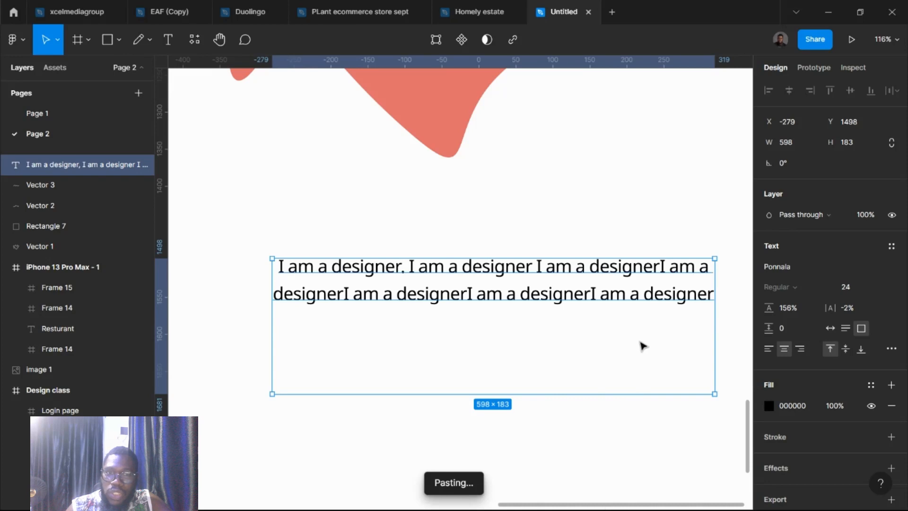
pyautogui.scroll(-3, 462, 352)
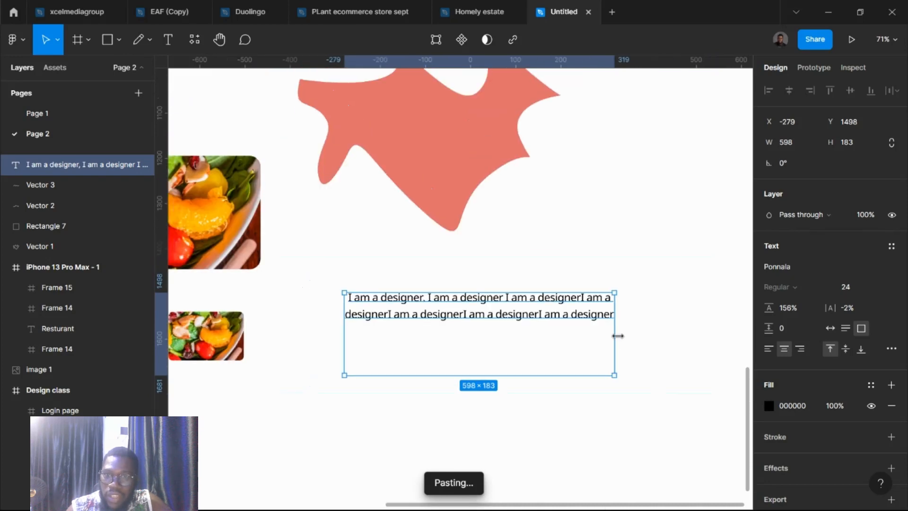
pyautogui.moveTo(633, 335); pyautogui.dragTo(579, 334)
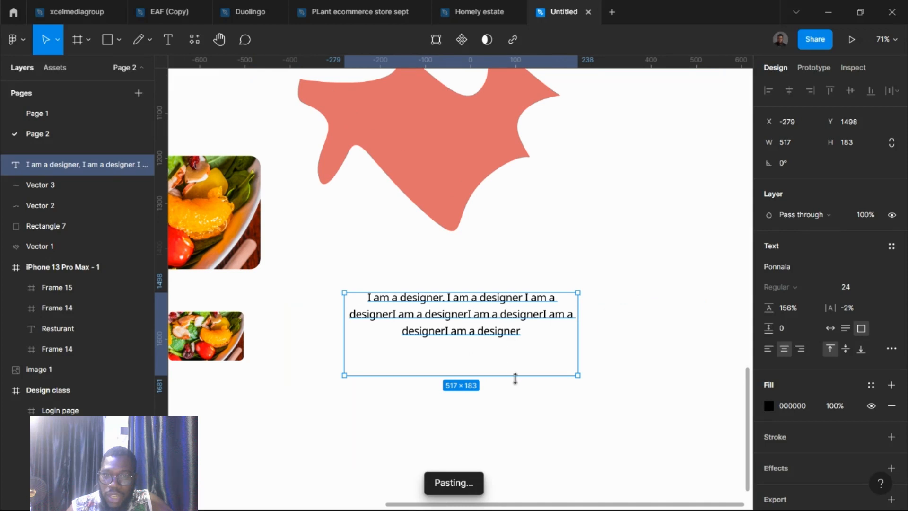
pyautogui.moveTo(515, 387); pyautogui.dragTo(511, 447)
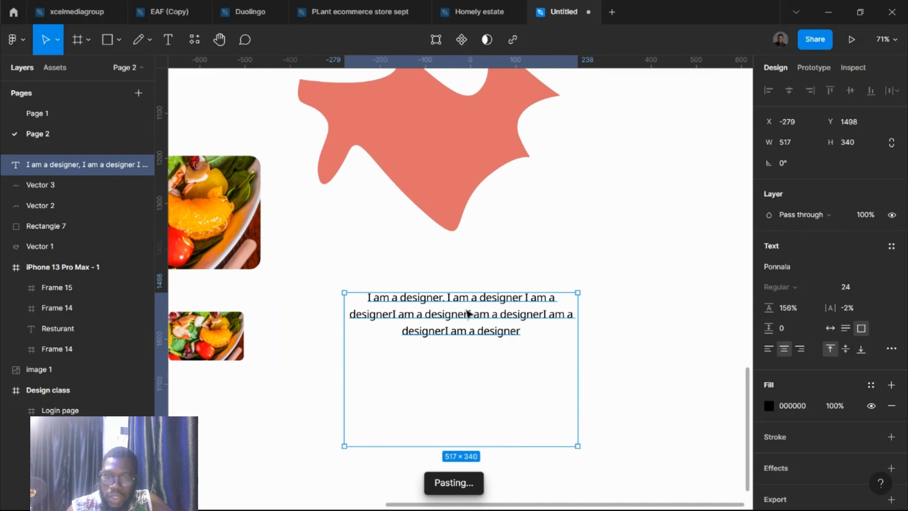
# - Move the designer text box to about X -349, Y 1464 and set its resizing to auto height
pyautogui.moveTo(476, 316); pyautogui.dragTo(444, 301)
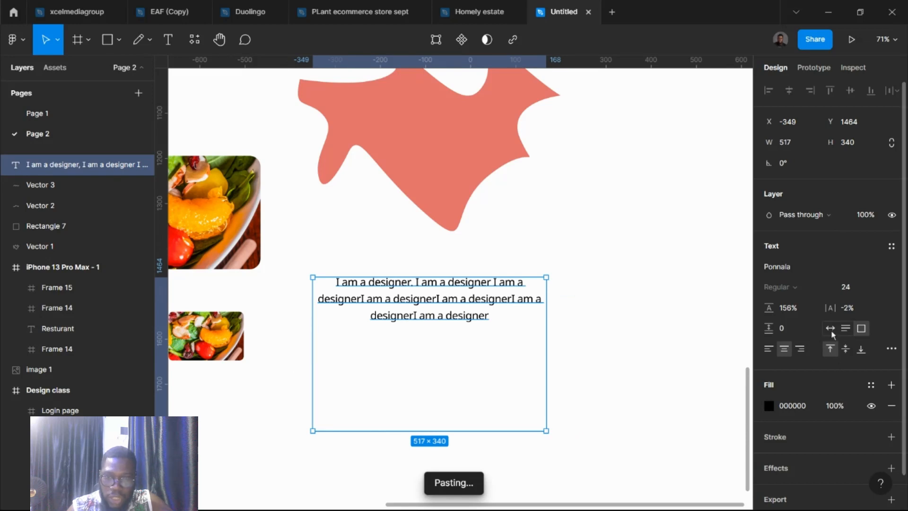
pyautogui.click(844, 329)
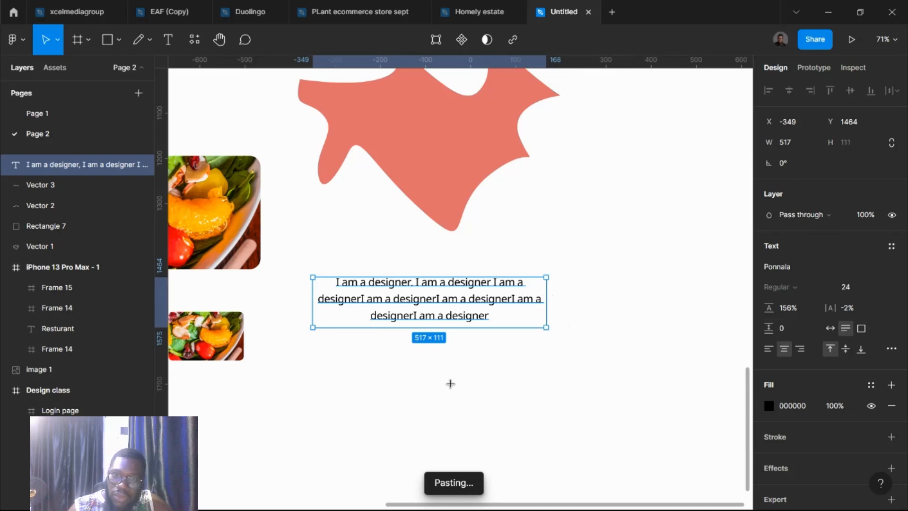
# - Draw a second text box about 655 × 153 below the paragraph, enter "gggg" and set it to auto width
pyautogui.moveTo(399, 365); pyautogui.dragTo(695, 434)
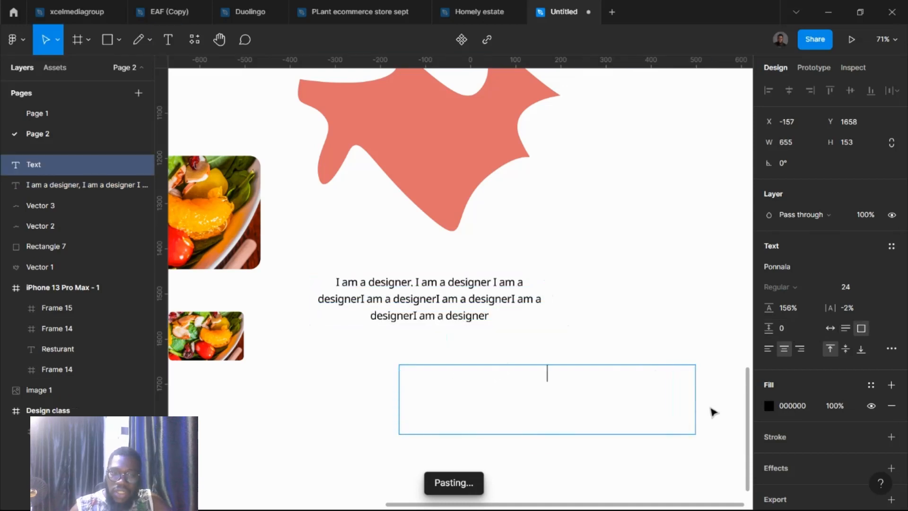
pyautogui.write('gggg')
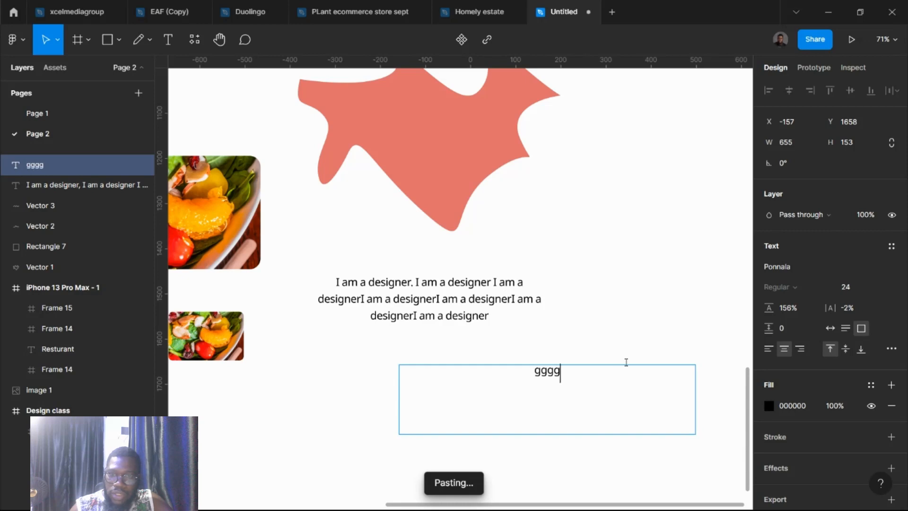
pyautogui.press('Escape')
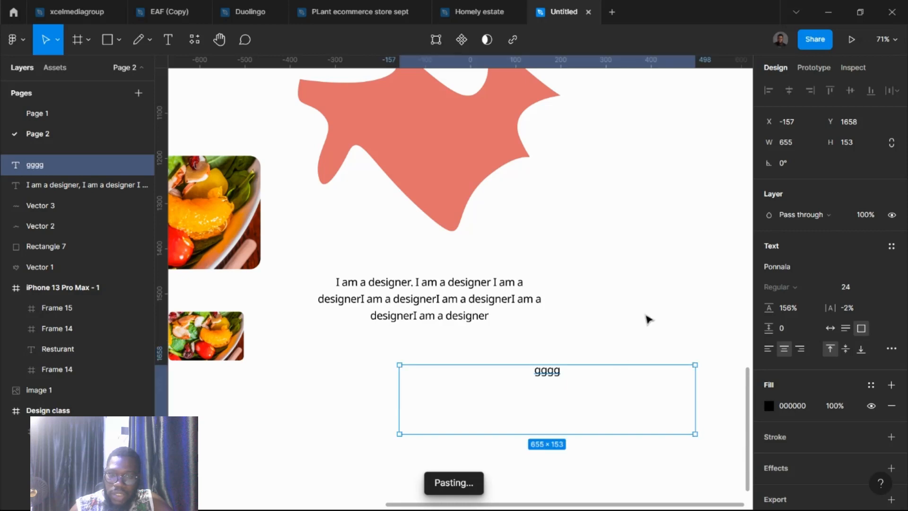
pyautogui.click(830, 329)
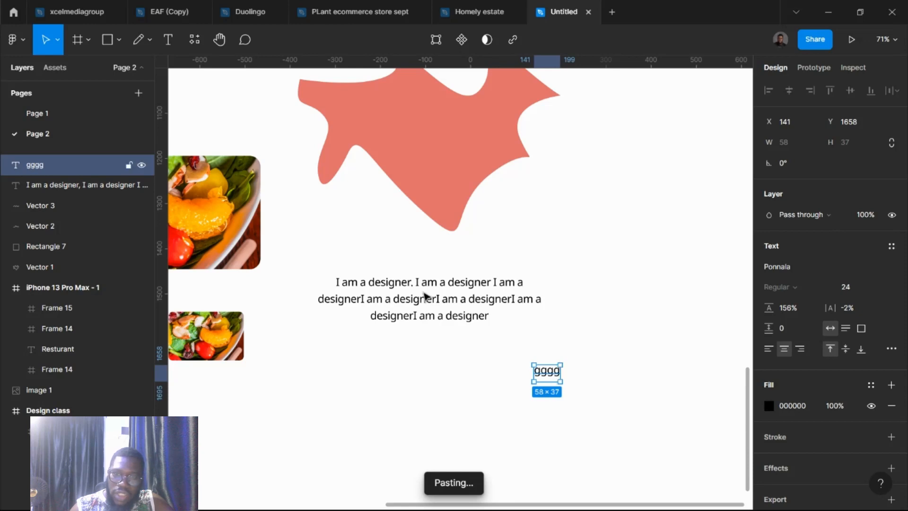
# - Delete the "gggg" text and the "I am a designer" paragraph from the canvas
pyautogui.press('Delete')
pyautogui.click(425, 298)
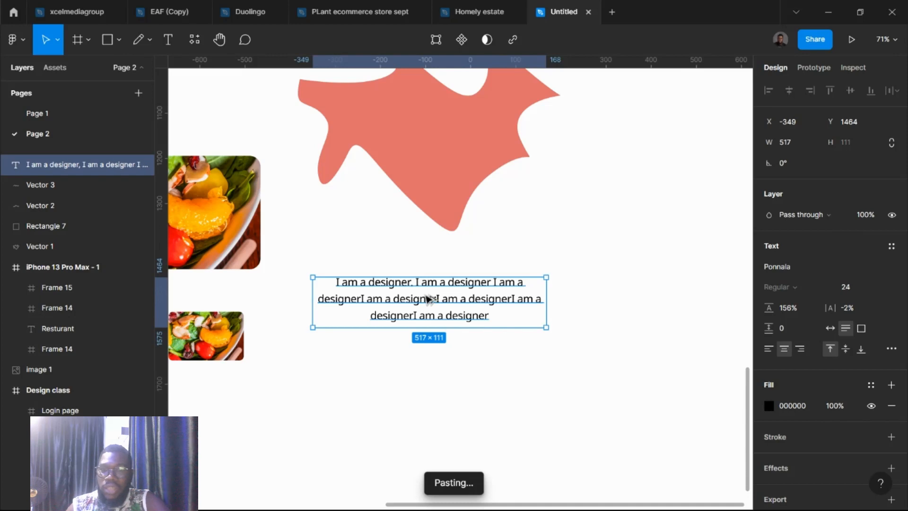
pyautogui.moveTo(427, 296); pyautogui.dragTo(429, 299)
pyautogui.moveTo(604, 401); pyautogui.dragTo(333, 256)
pyautogui.press('Delete')
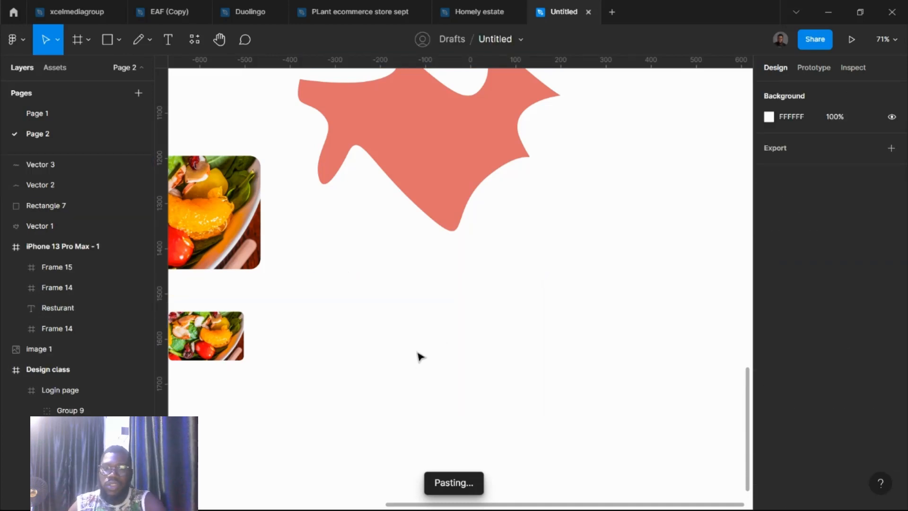
# - Draw a square about 706 × 706 on the empty canvas to the right of the login page designs
pyautogui.scroll(-5, 399, 308)
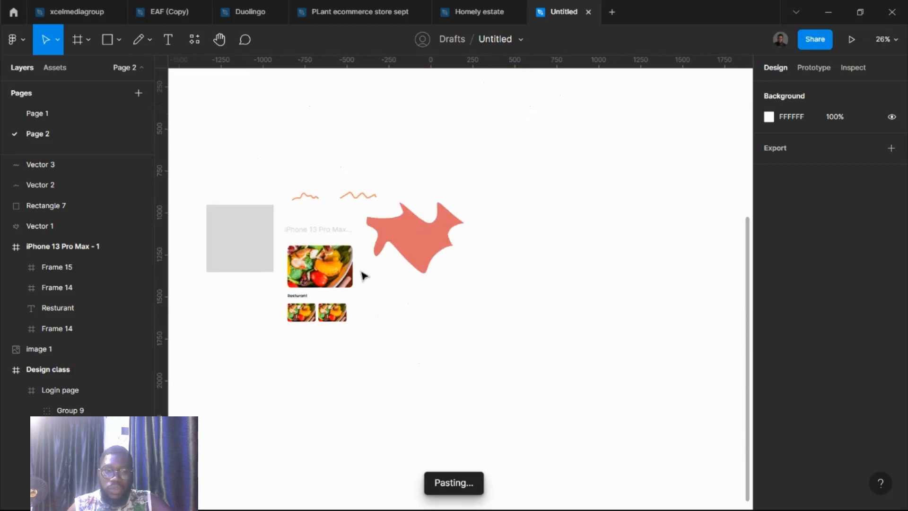
pyautogui.hscroll(-3, 375, 306)
pyautogui.hscroll(-2, 628, 320)
pyautogui.scroll(4, 634, 267)
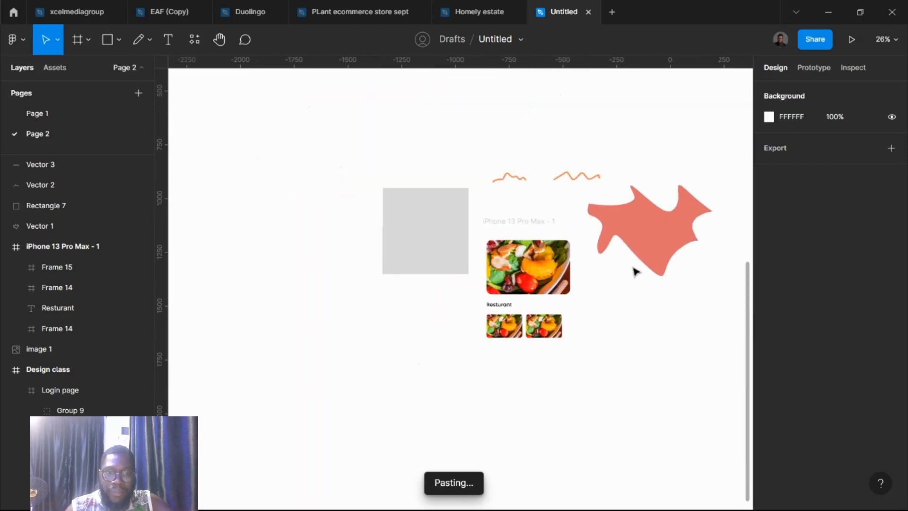
pyautogui.scroll(-6, 567, 275)
pyautogui.scroll(3, 610, 251)
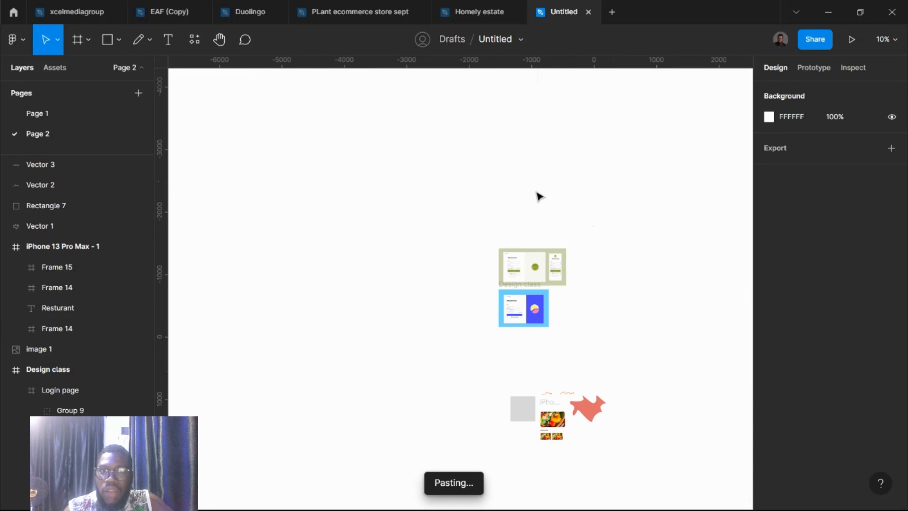
pyautogui.hscroll(5, 500, 258)
pyautogui.scroll(3, 324, 306)
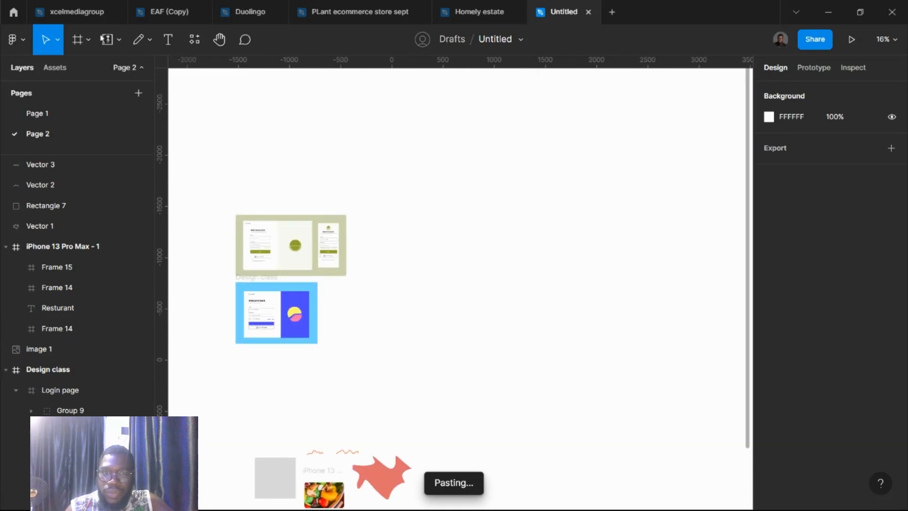
pyautogui.click(103, 39)
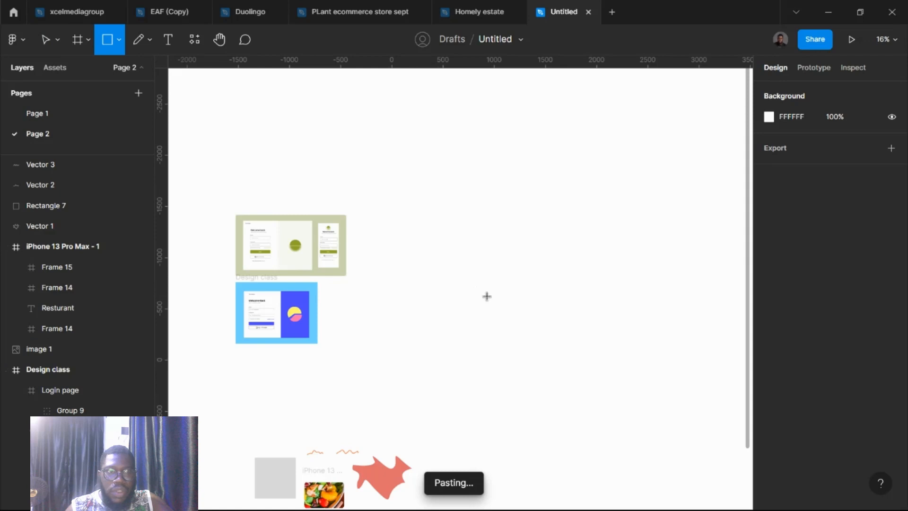
pyautogui.moveTo(426, 256); pyautogui.dragTo(502, 309)
pyautogui.scroll(4, 504, 307)
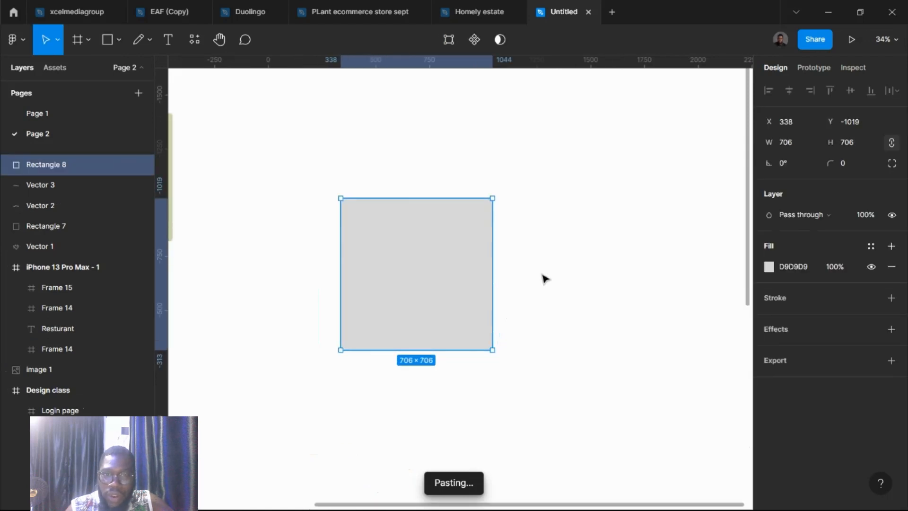
# - Draw a polygon about 676 × 676 to the right of the new square and give it 5 sides
pyautogui.press('Escape')
pyautogui.click(119, 40)
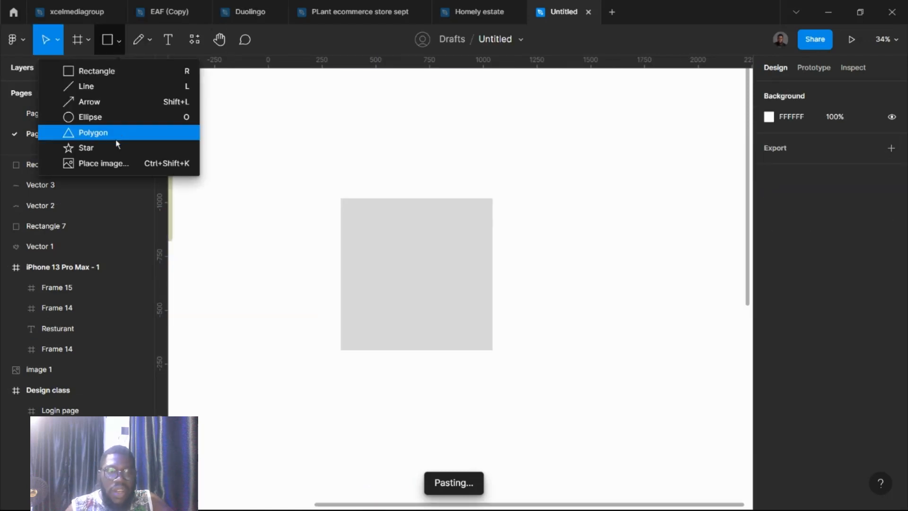
pyautogui.click(116, 134)
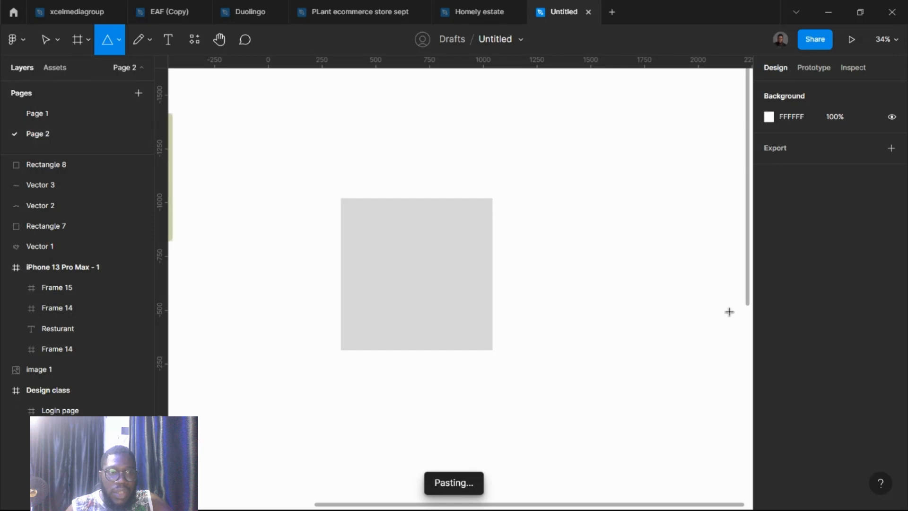
pyautogui.moveTo(583, 198); pyautogui.dragTo(728, 344)
pyautogui.moveTo(761, 182); pyautogui.dragTo(781, 183)
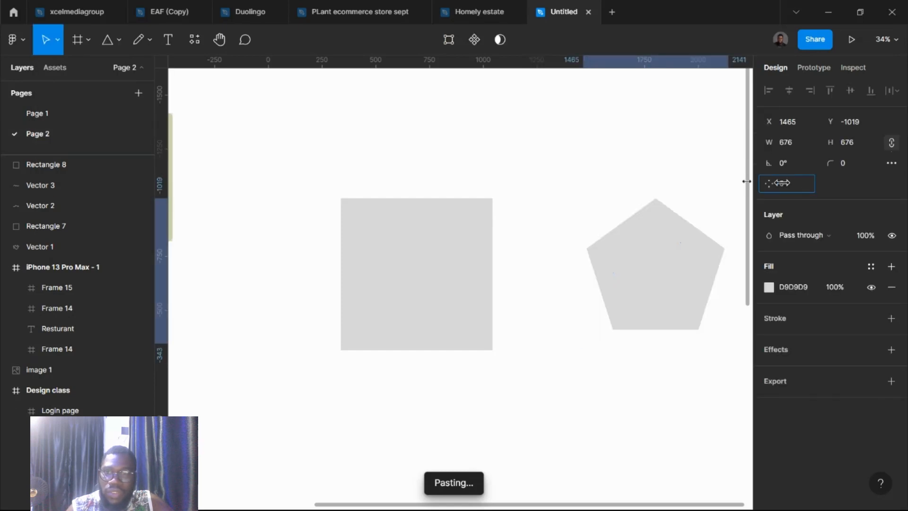
# - Move the pentagon over the square's right edge at about X 706, Y -974 and group the two shapes
pyautogui.click(618, 154)
pyautogui.moveTo(612, 279); pyautogui.dragTo(489, 288)
pyautogui.click(641, 403)
pyautogui.moveTo(623, 416); pyautogui.dragTo(294, 189)
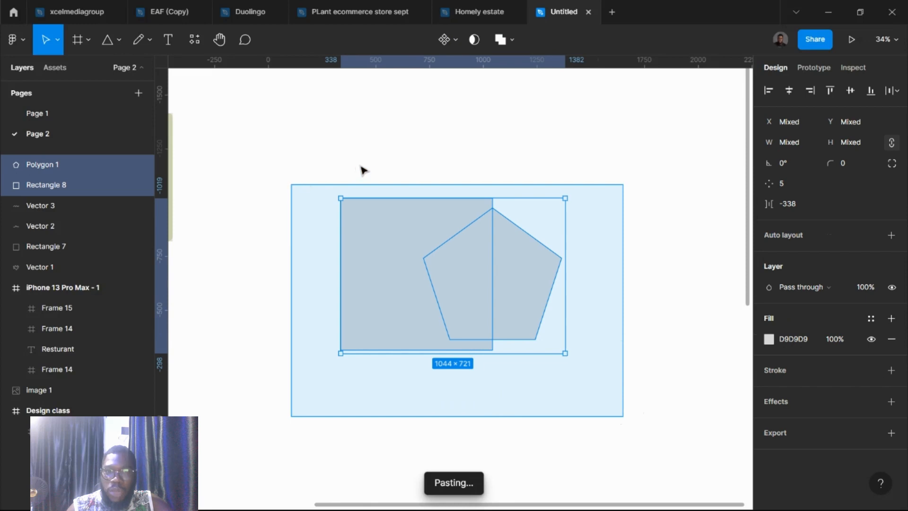
pyautogui.scroll(-5, 360, 170)
pyautogui.click(544, 299)
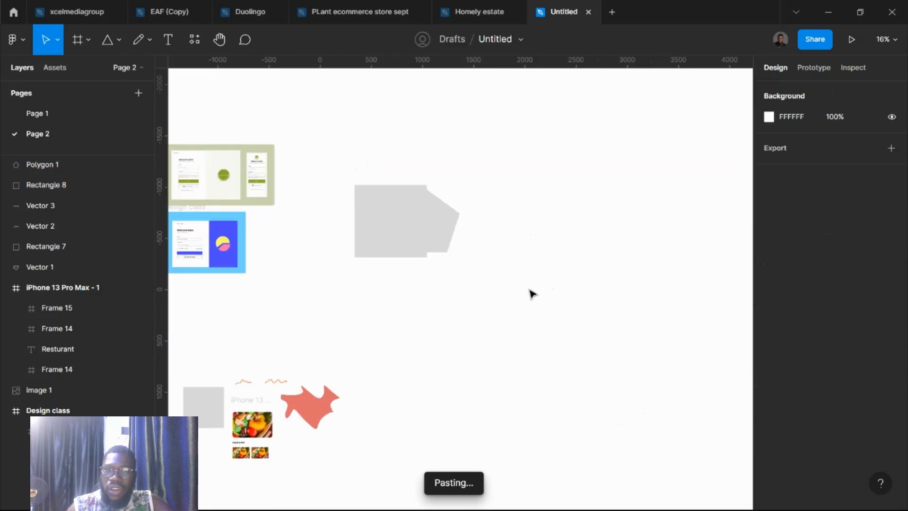
pyautogui.moveTo(528, 288)
pyautogui.mouseDown()
pyautogui.moveTo(439, 253)
pyautogui.moveTo(304, 142)
pyautogui.moveTo(527, 282)
pyautogui.mouseUp()
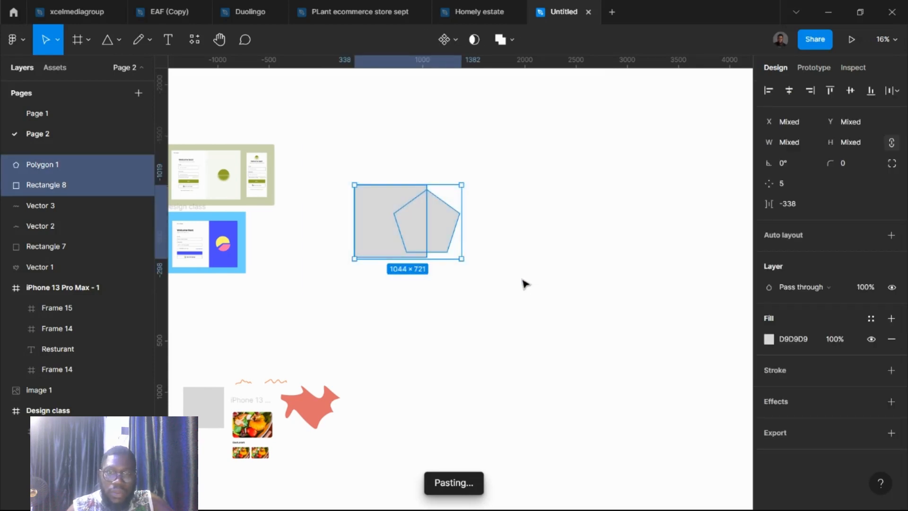
pyautogui.hotkey('ctrl', 'g')
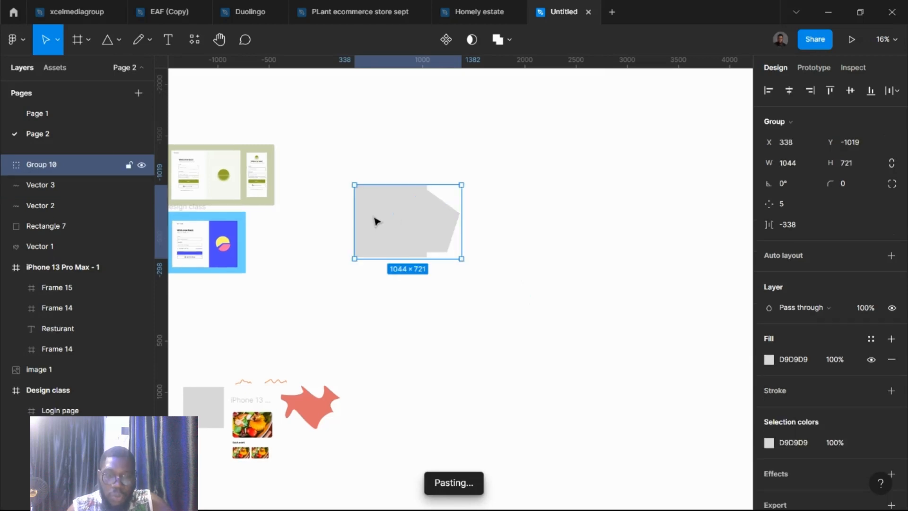
# - Expand the new group in the layer list and select the pentagon inside it
pyautogui.click(6, 165)
pyautogui.click(43, 189)
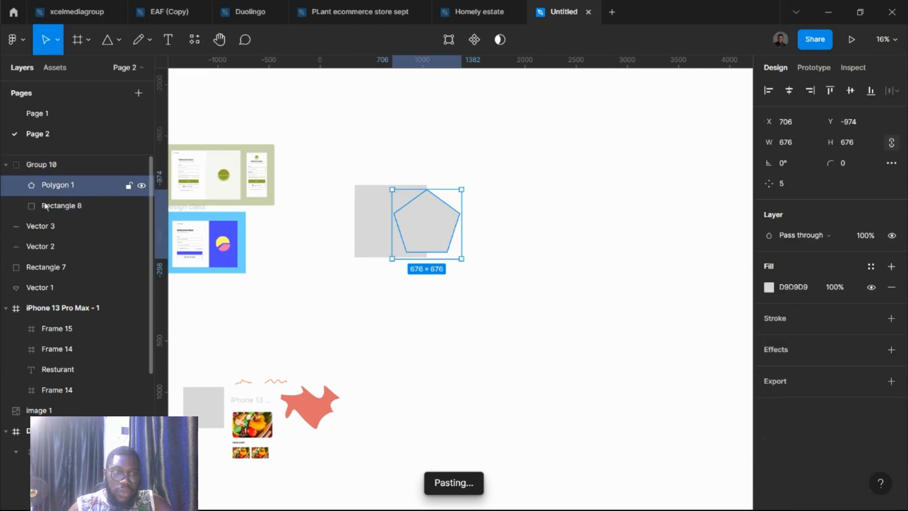
# - Move the square-and-pentagon group to about X 851, Y -1607 and ungroup it
pyautogui.click(44, 204)
pyautogui.click(59, 166)
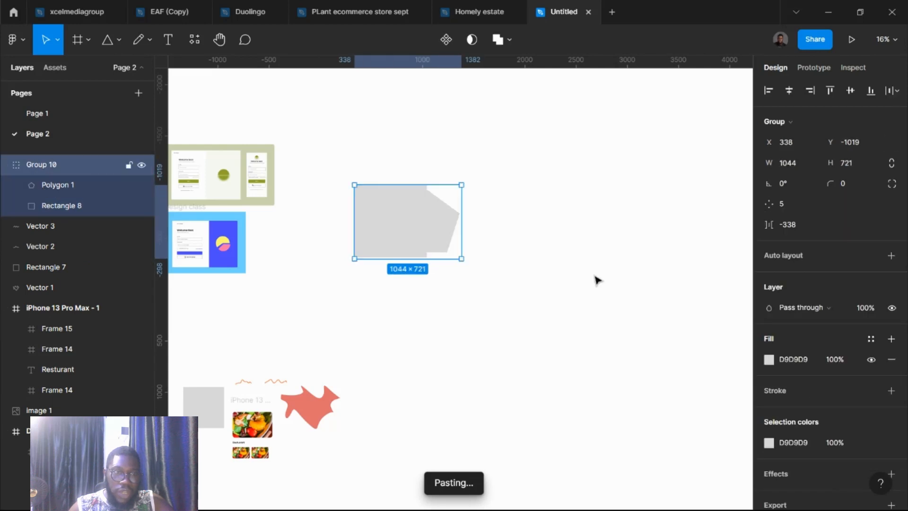
pyautogui.moveTo(383, 236); pyautogui.dragTo(436, 176)
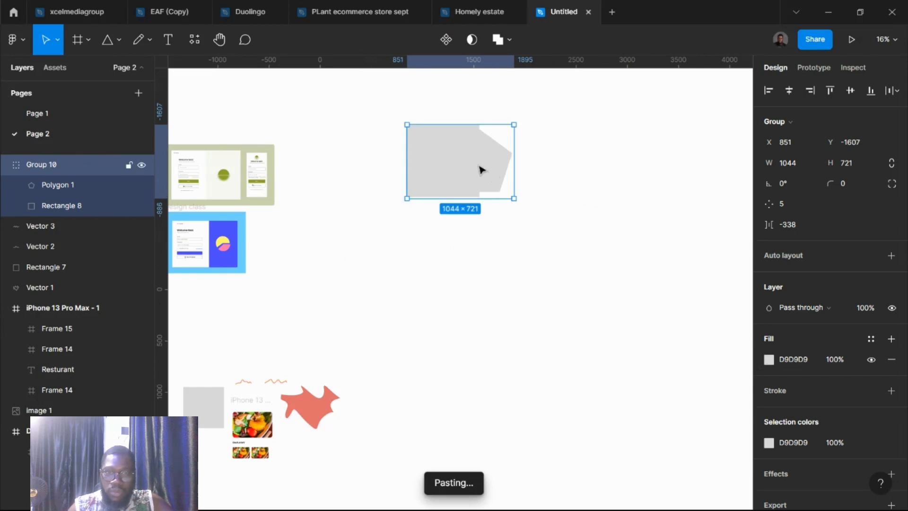
pyautogui.rightClick(480, 168)
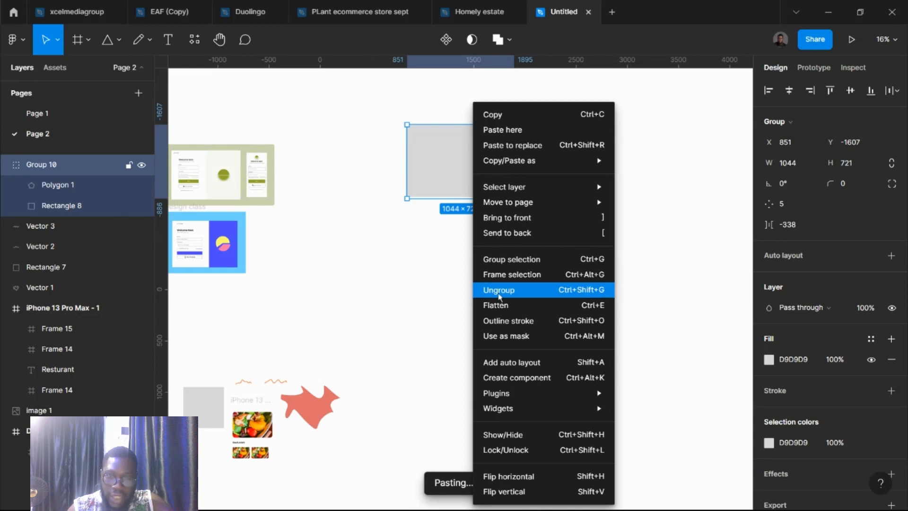
pyautogui.click(499, 289)
pyautogui.click(597, 186)
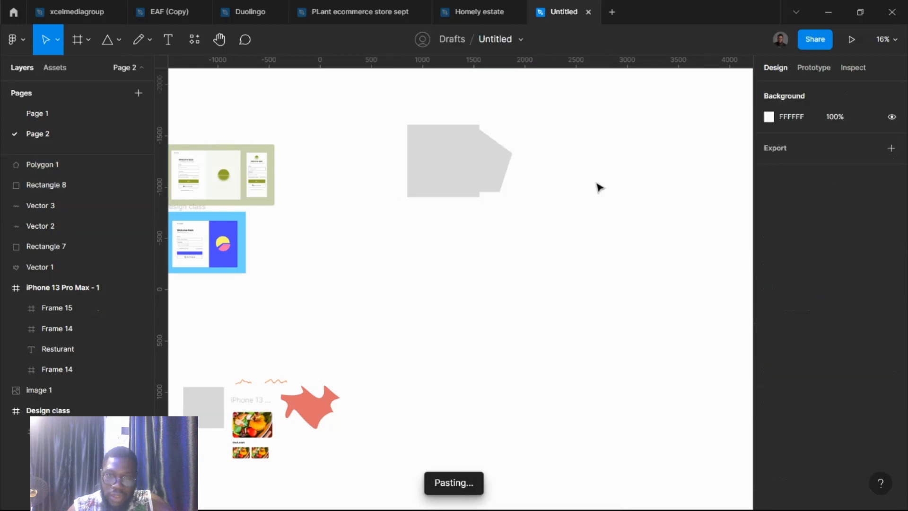
pyautogui.click(478, 168)
pyautogui.click(589, 247)
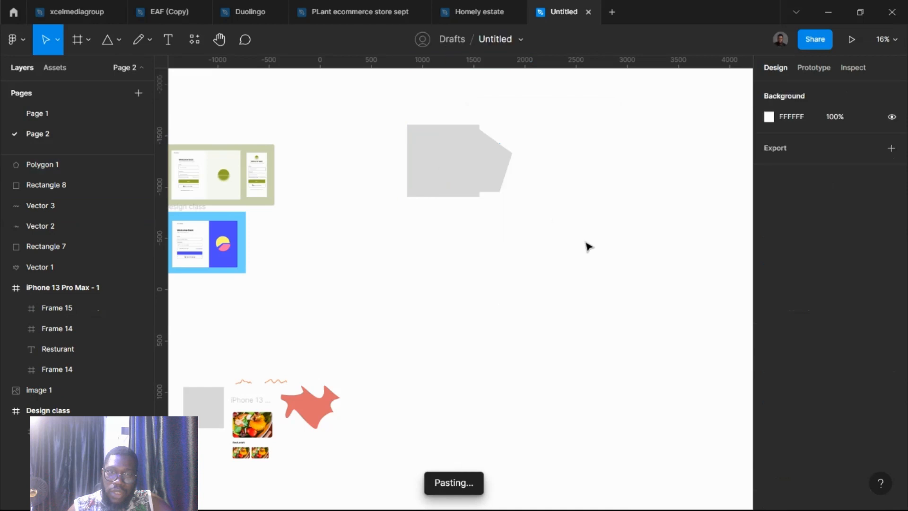
# - Select both grey shapes, try combining them with Union selection, and undo it
pyautogui.moveTo(584, 240); pyautogui.dragTo(403, 121)
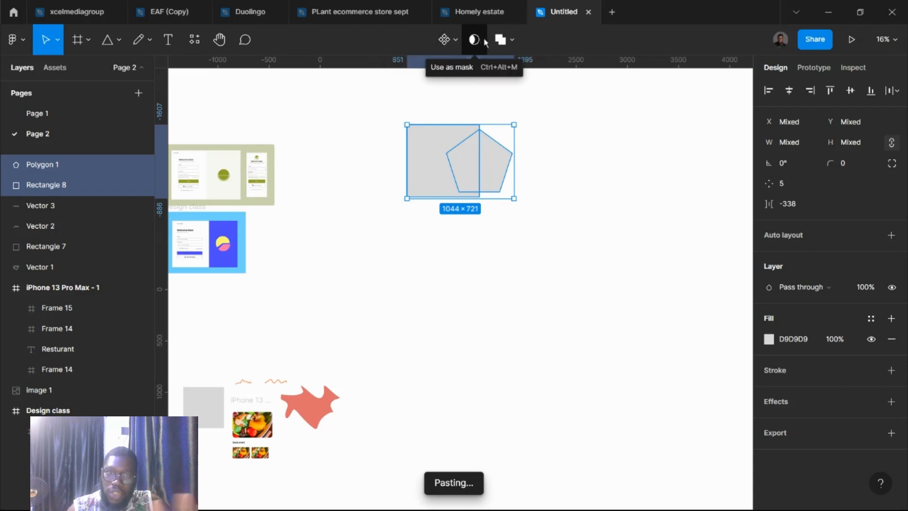
pyautogui.click(513, 42)
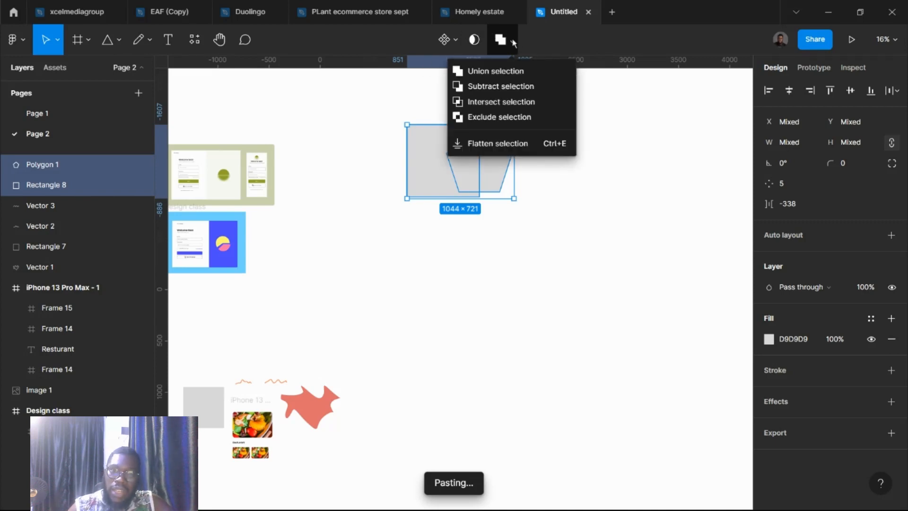
pyautogui.click(504, 75)
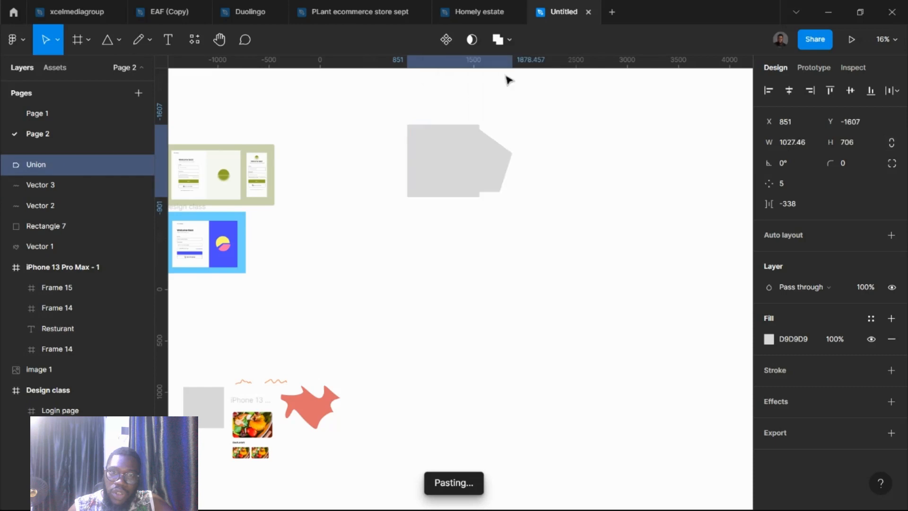
pyautogui.hotkey('ctrl', 'z')
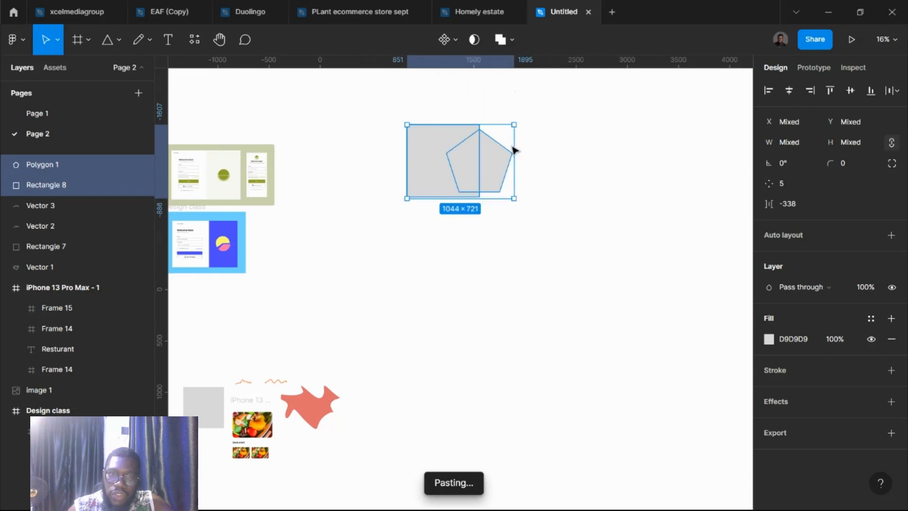
# - Fill the square with red FE6363 and the pentagon with blue 4D4AFF
pyautogui.click(437, 162)
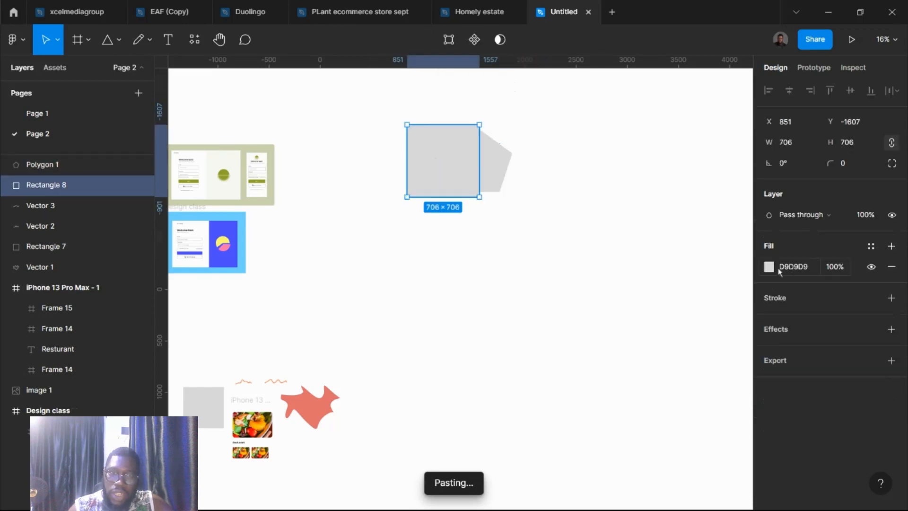
pyautogui.click(768, 267)
pyautogui.click(679, 394)
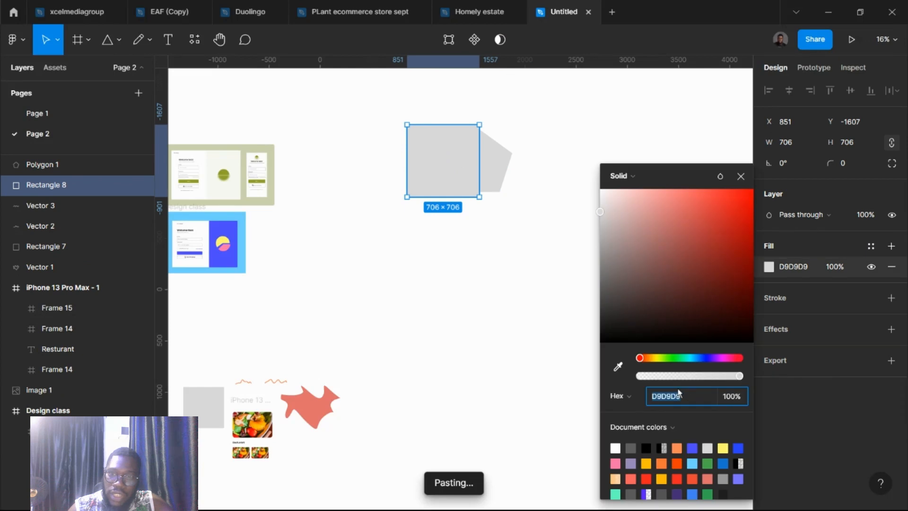
pyautogui.click(704, 229)
pyautogui.click(490, 172)
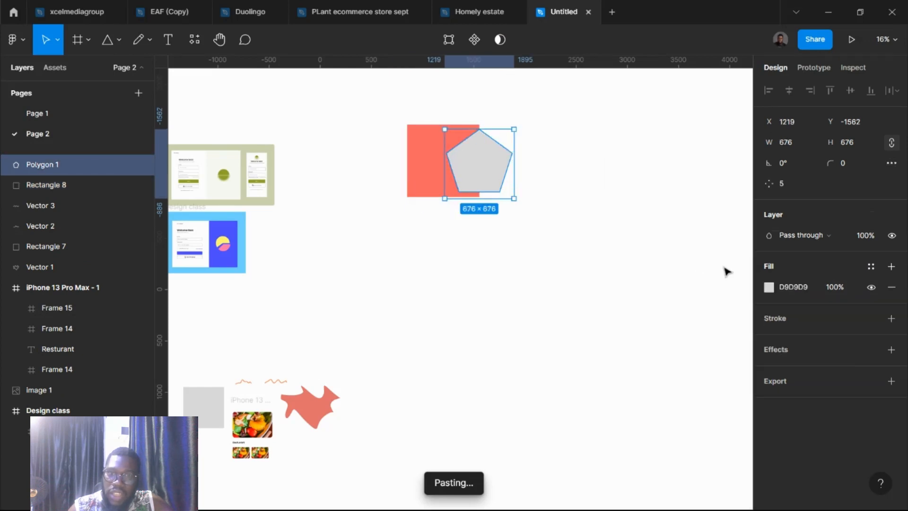
pyautogui.click(768, 287)
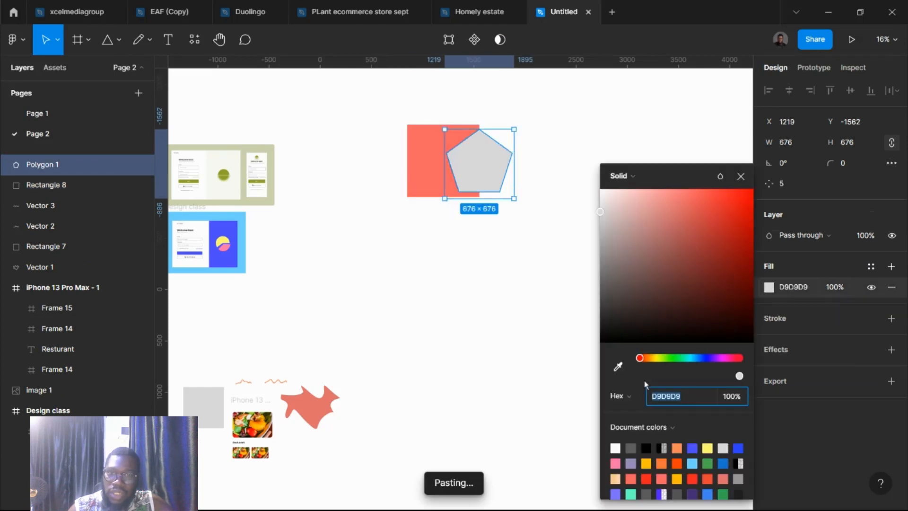
pyautogui.click(692, 447)
# - Try a union of the red square and blue pentagon, and undo it
pyautogui.moveTo(556, 243); pyautogui.dragTo(444, 71)
pyautogui.click(497, 40)
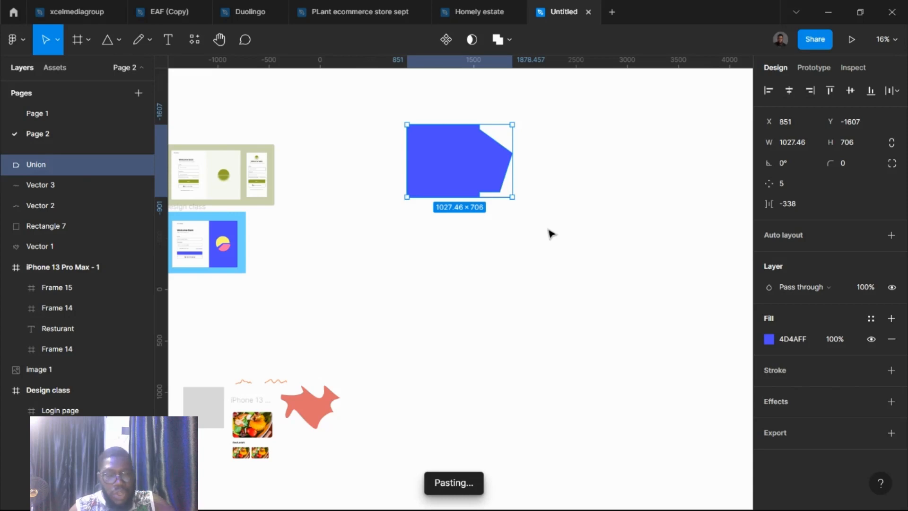
pyautogui.hotkey('ctrl', 'z')
# - Try subtracting the blue pentagon from the red square, and undo the subtraction
pyautogui.click(511, 41)
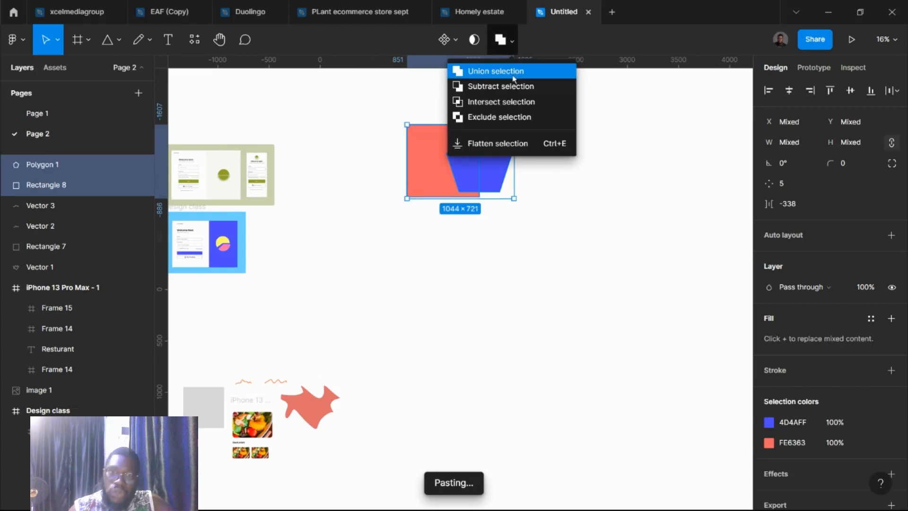
pyautogui.click(515, 88)
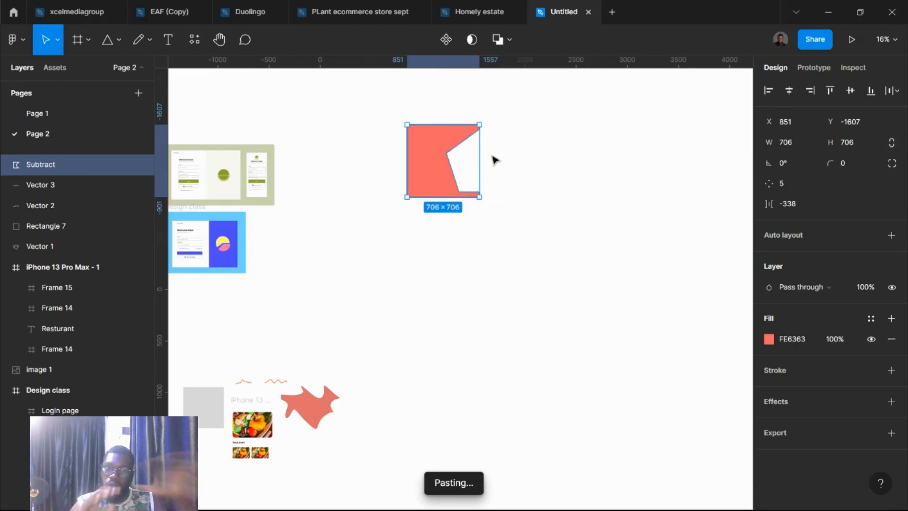
pyautogui.hotkey('ctrl', 'z')
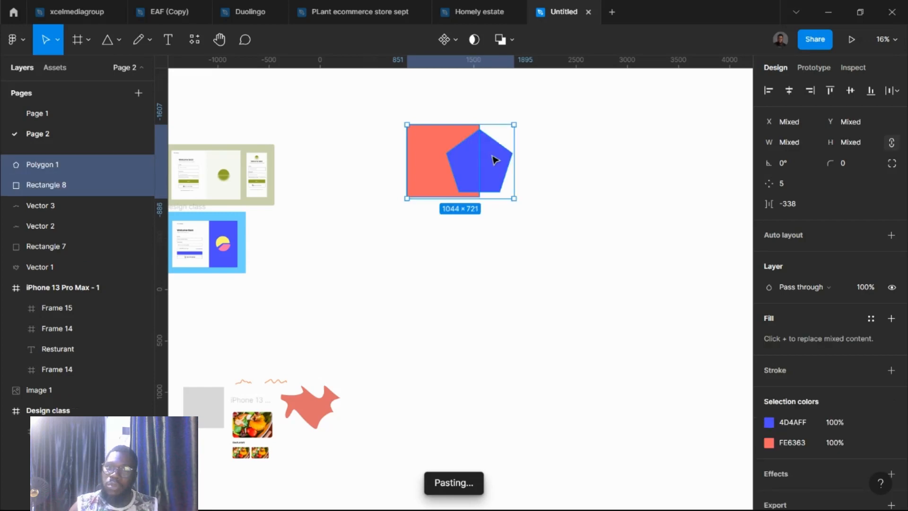
# - Try intersecting the red square and blue pentagon, and undo the intersection
pyautogui.click(506, 42)
pyautogui.click(510, 101)
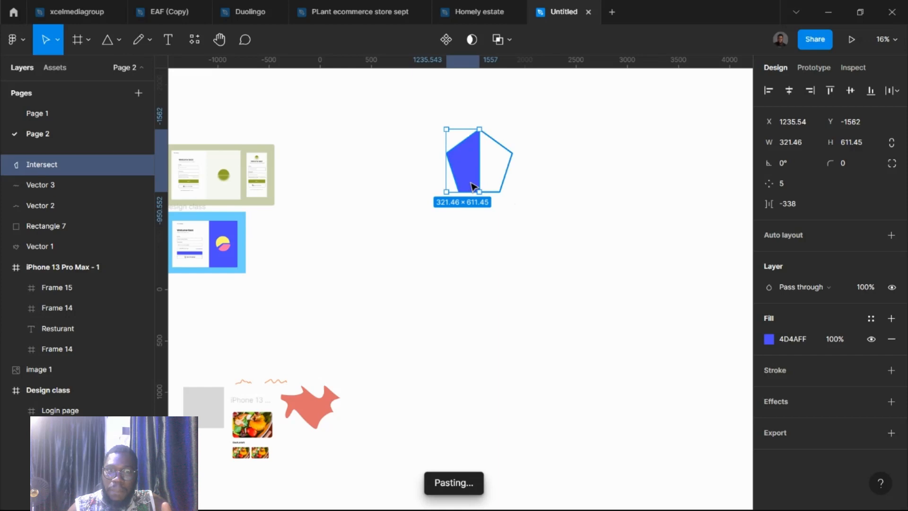
pyautogui.hotkey('ctrl', 'z')
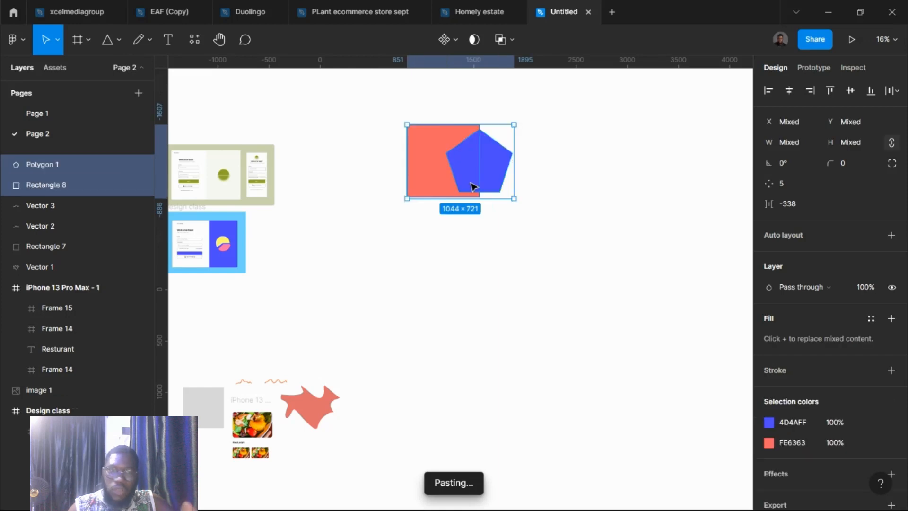
pyautogui.click(502, 46)
pyautogui.hotkey('ctrl', 'z')
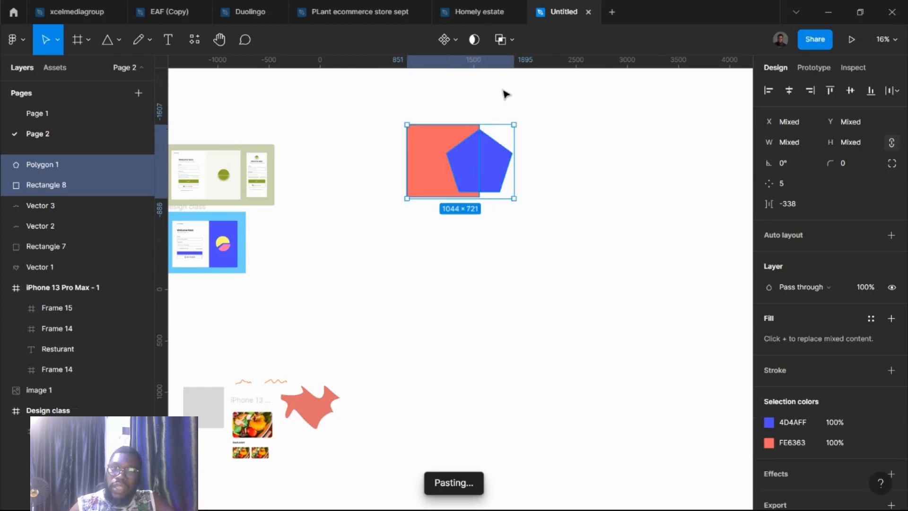
# - Combine the square and pentagon with Exclude selection and delete the combined shape from the canvas
pyautogui.click(511, 39)
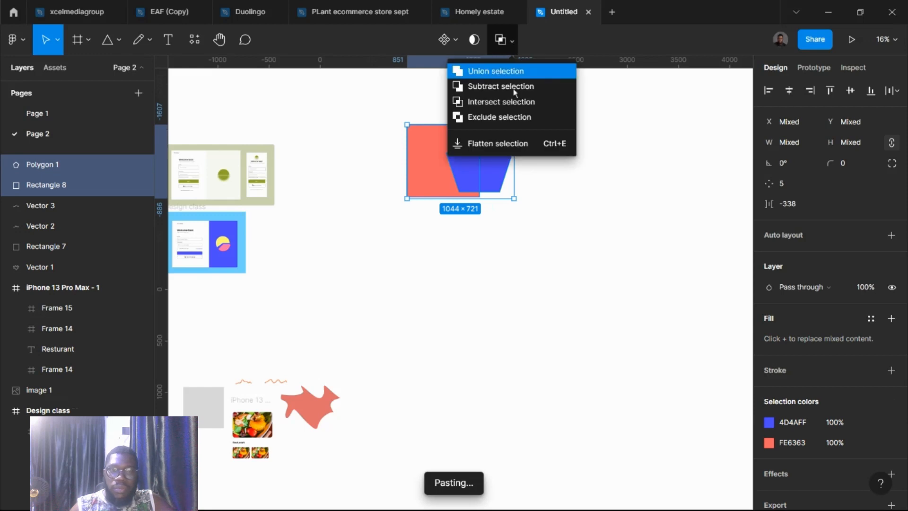
pyautogui.click(512, 118)
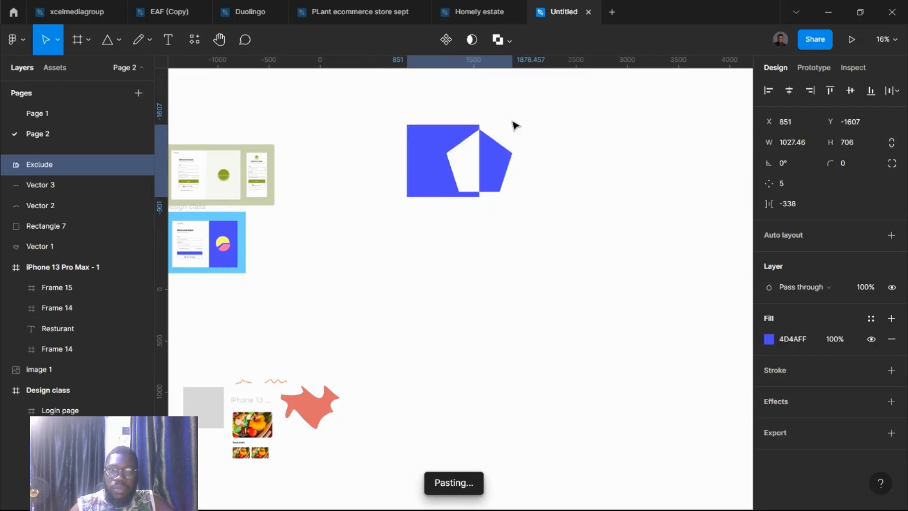
pyautogui.click(557, 274)
pyautogui.moveTo(555, 268); pyautogui.dragTo(374, 104)
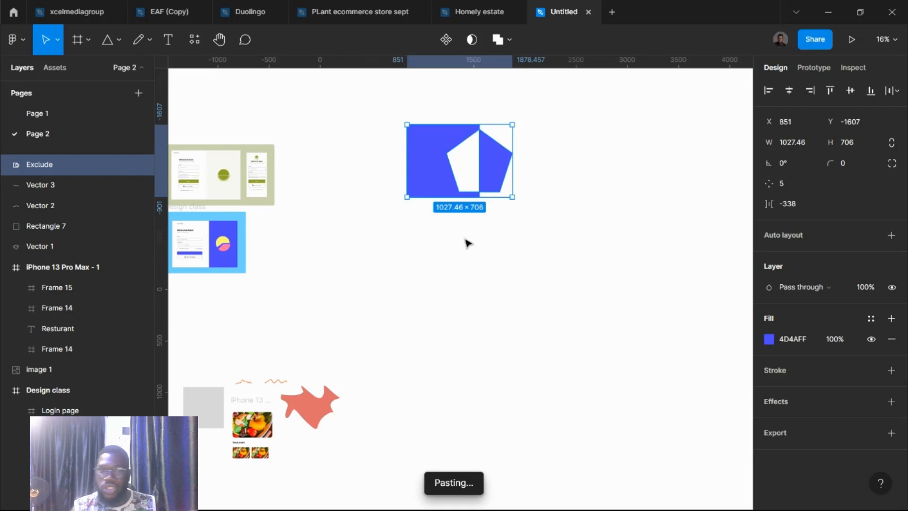
pyautogui.press('Delete')
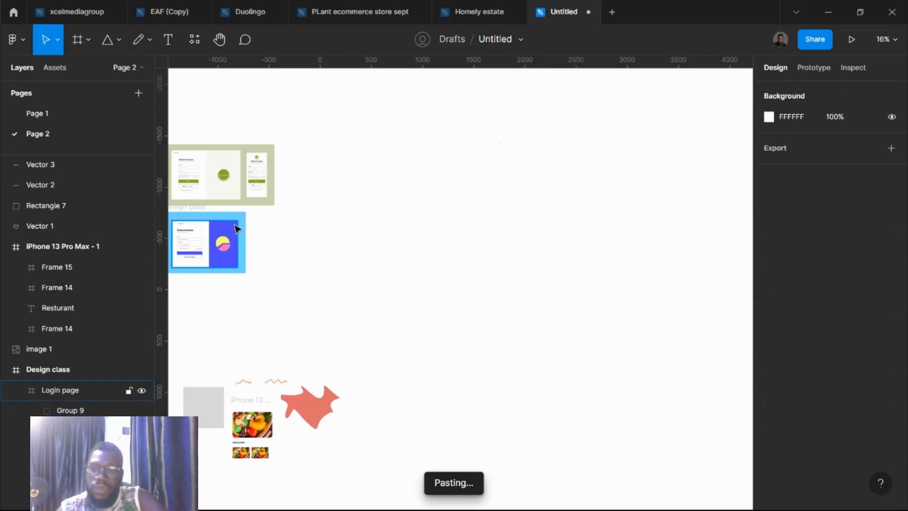
# - Look through the available components, plugins and widgets in the resources browser
pyautogui.click(194, 40)
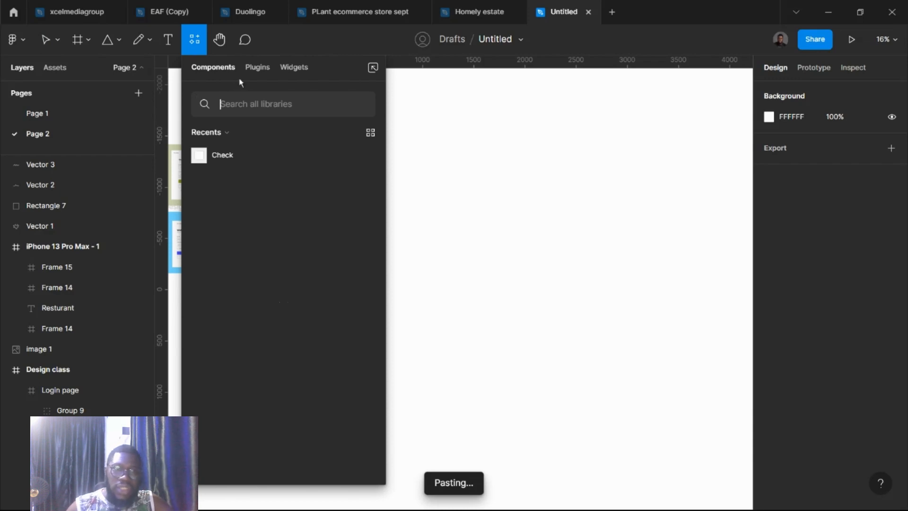
pyautogui.click(259, 71)
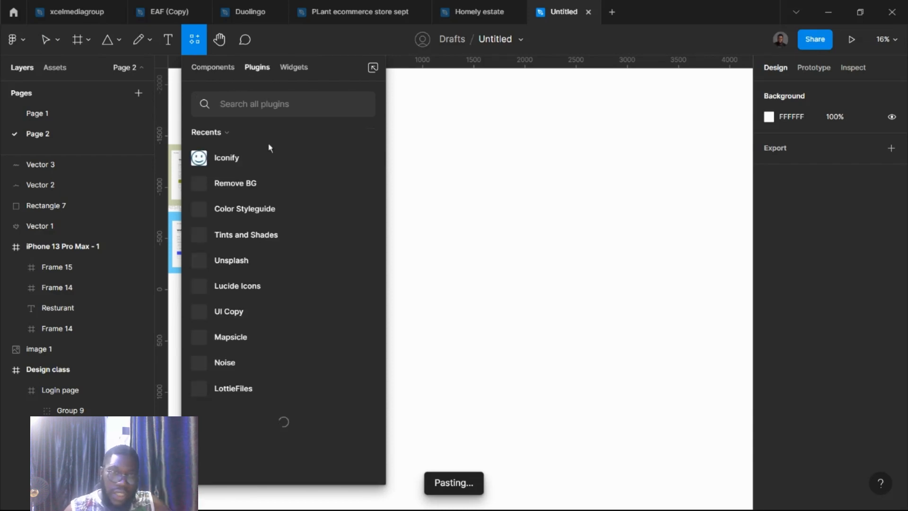
pyautogui.click(291, 77)
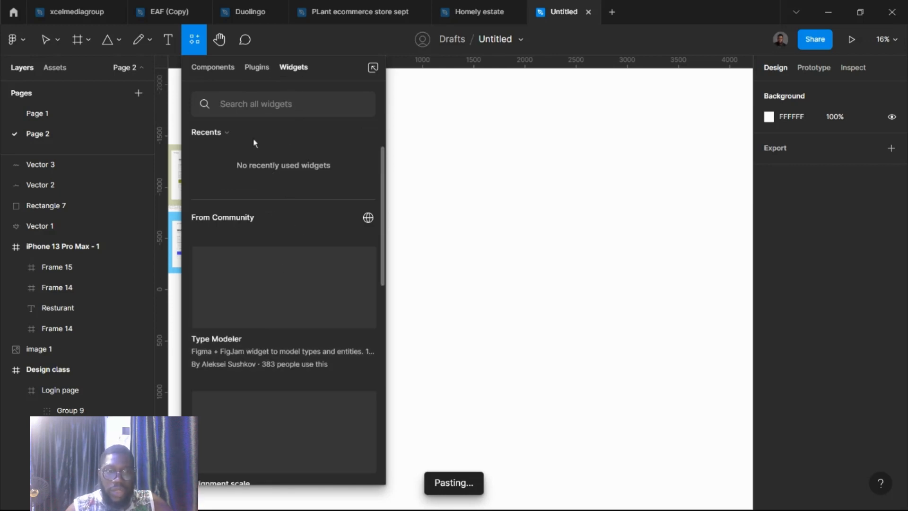
pyautogui.click(196, 42)
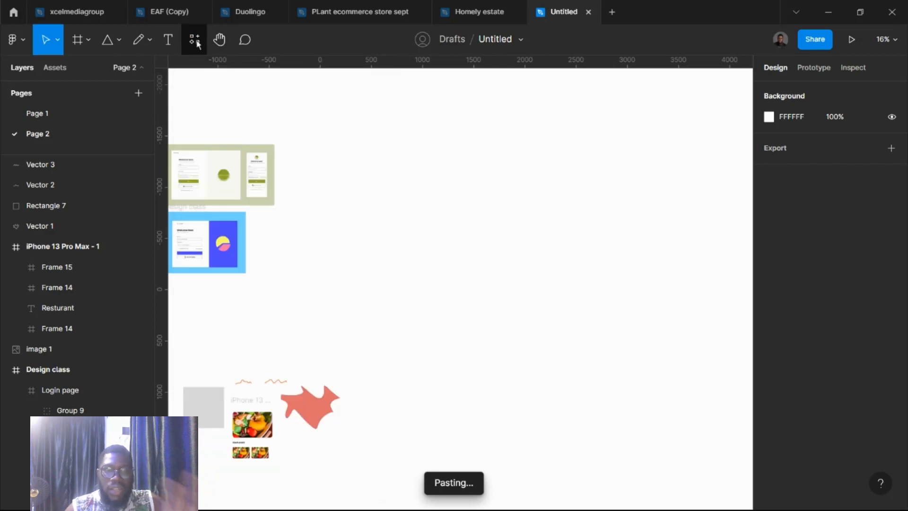
# - Post the comment "Nice work" on the green login page design and leave comment mode
pyautogui.click(221, 47)
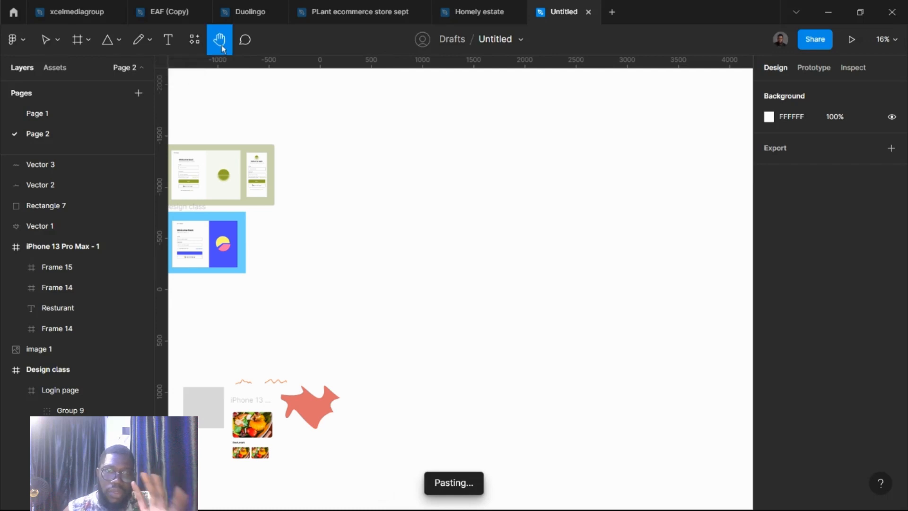
pyautogui.moveTo(436, 272); pyautogui.dragTo(497, 250)
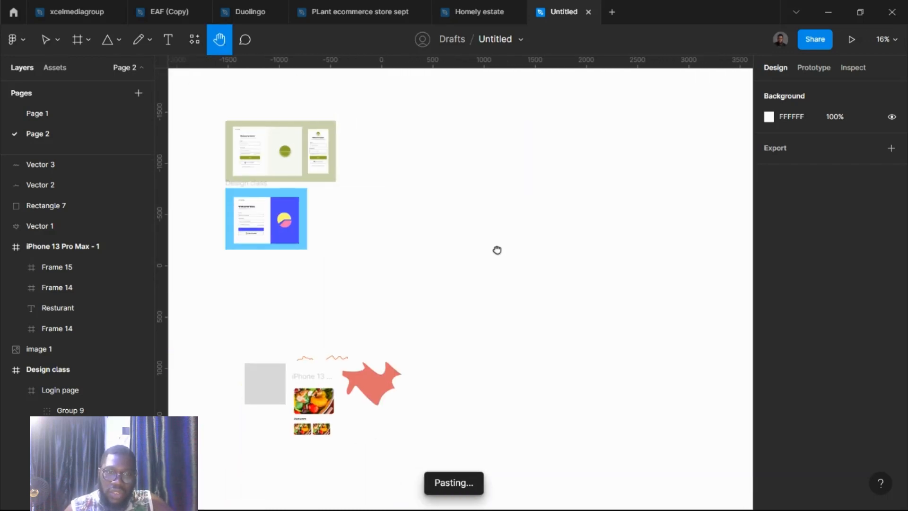
pyautogui.press('c')
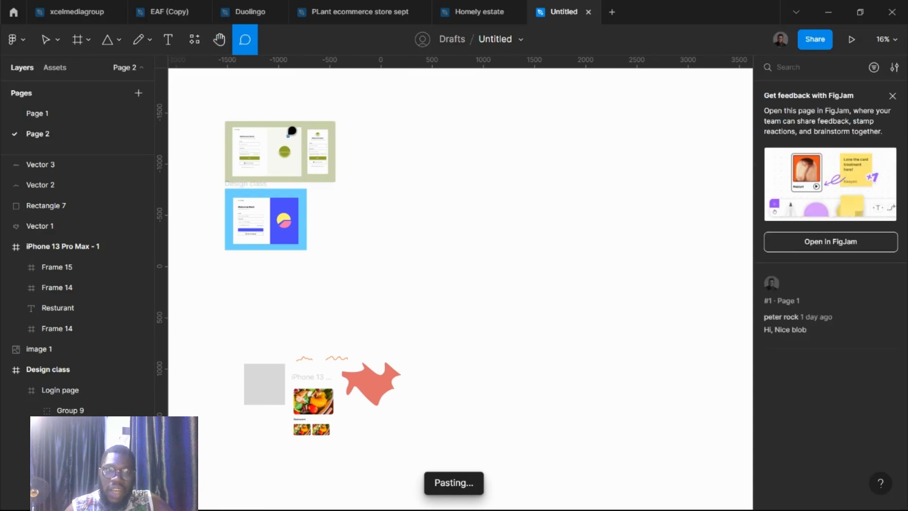
pyautogui.click(289, 136)
pyautogui.write('Nice ')
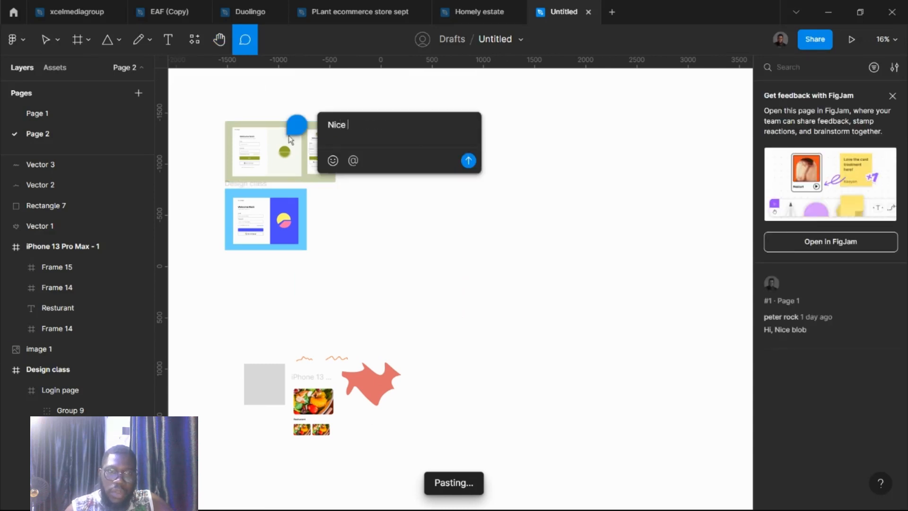
pyautogui.write('work')
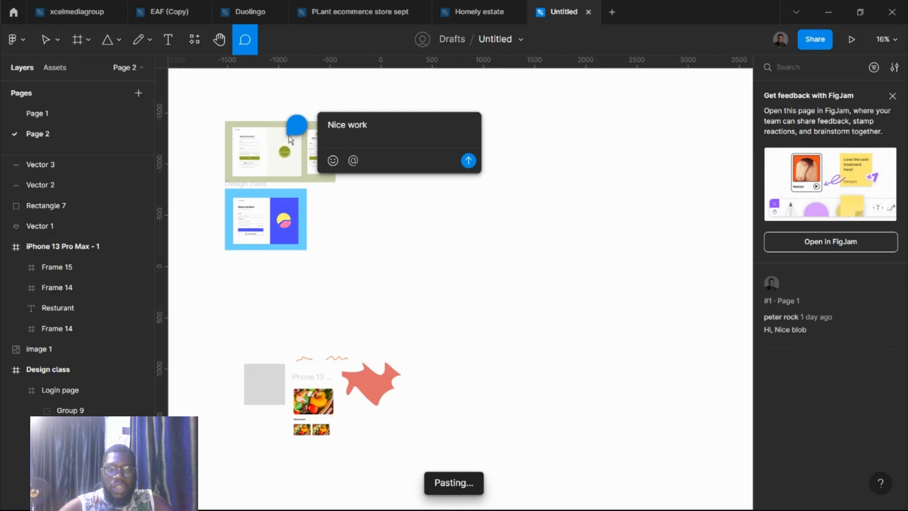
pyautogui.press('Return')
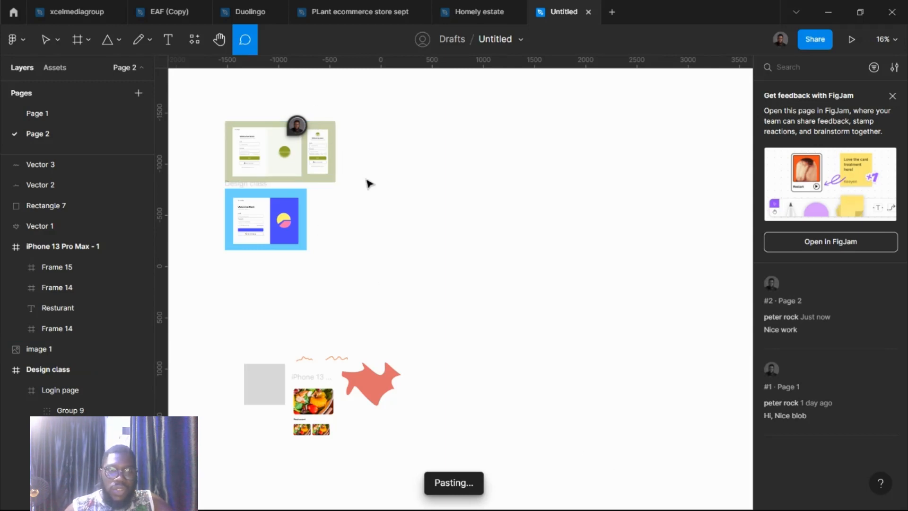
pyautogui.press('Escape')
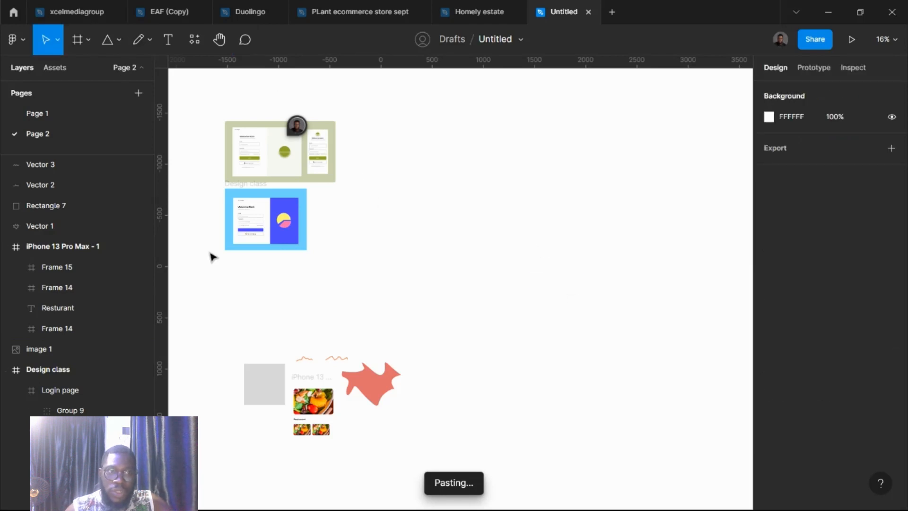
# - Add a new frame using the 1440 × 1024 Desktop preset beside the login page designs
pyautogui.scroll(2, 243, 196)
pyautogui.scroll(5, 242, 196)
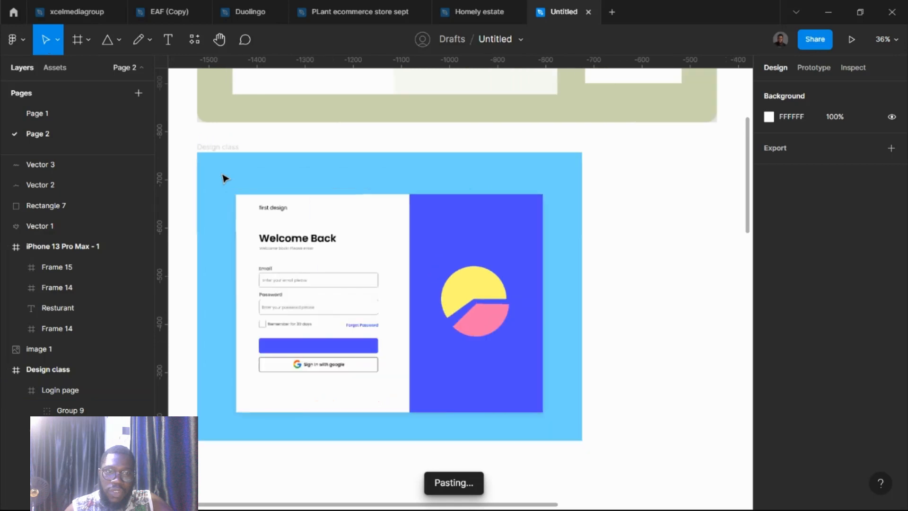
pyautogui.scroll(-3, 222, 178)
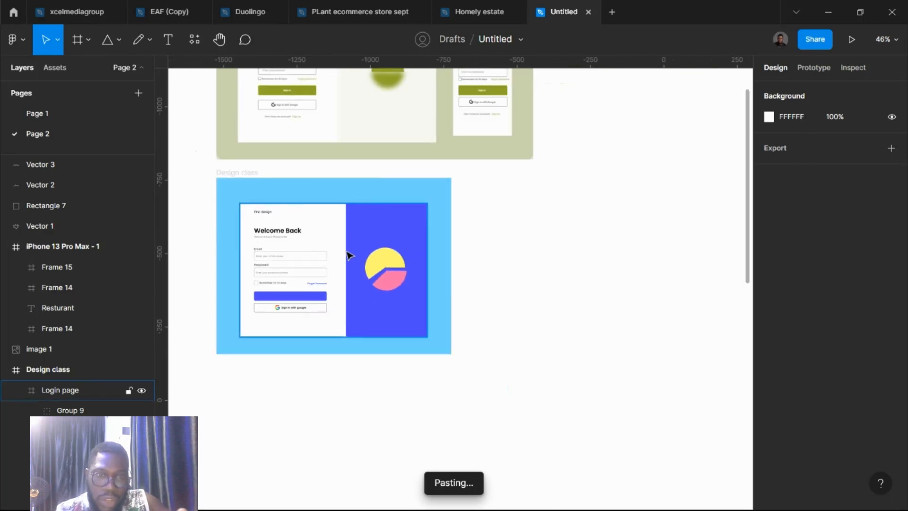
pyautogui.scroll(3, 364, 156)
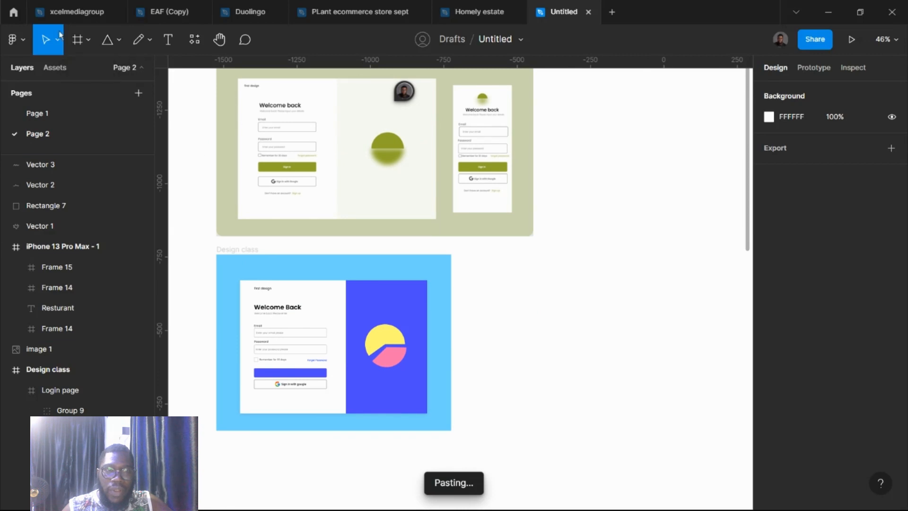
pyautogui.click(77, 42)
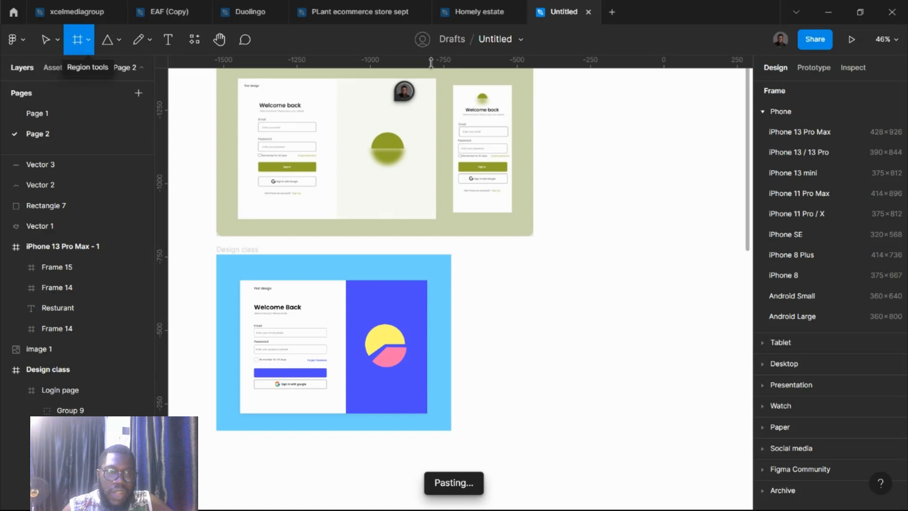
pyautogui.click(765, 112)
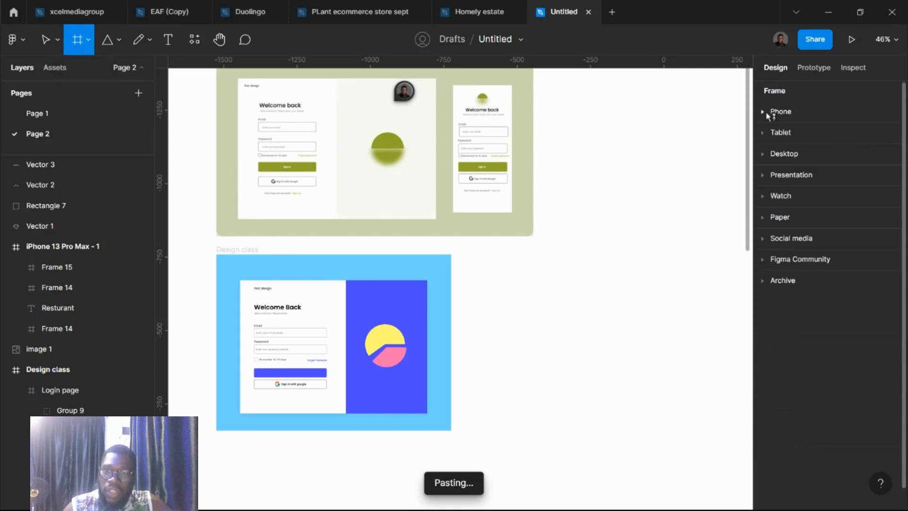
pyautogui.click(776, 156)
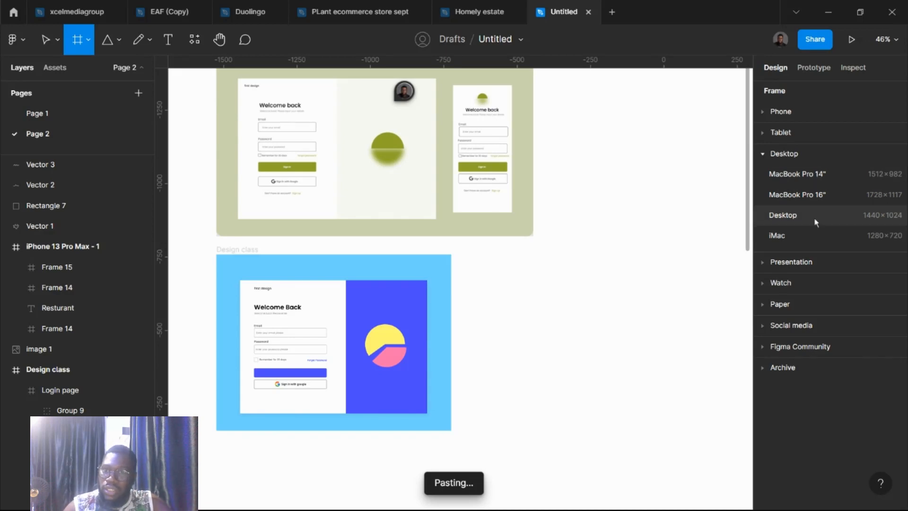
pyautogui.click(782, 215)
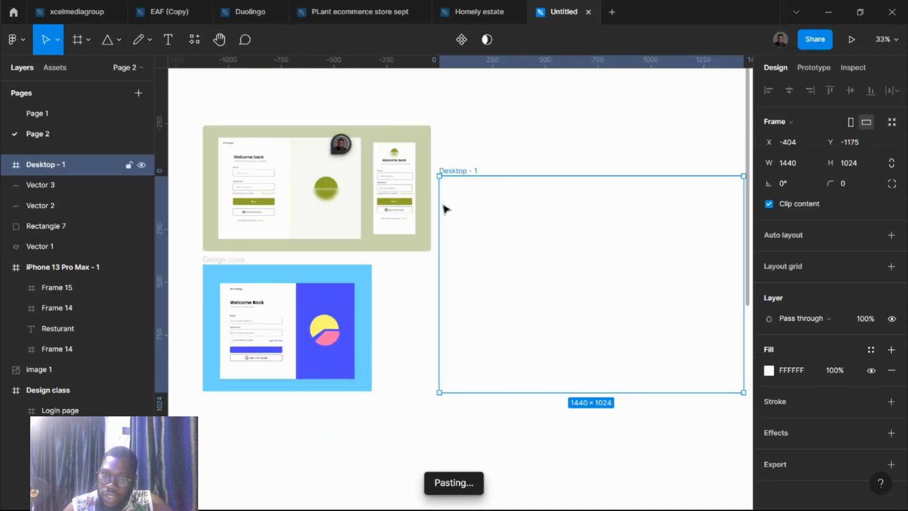
# - Change the page's background colour to dark grey 4C4C4C
pyautogui.hscroll(3, 446, 206)
pyautogui.click(620, 142)
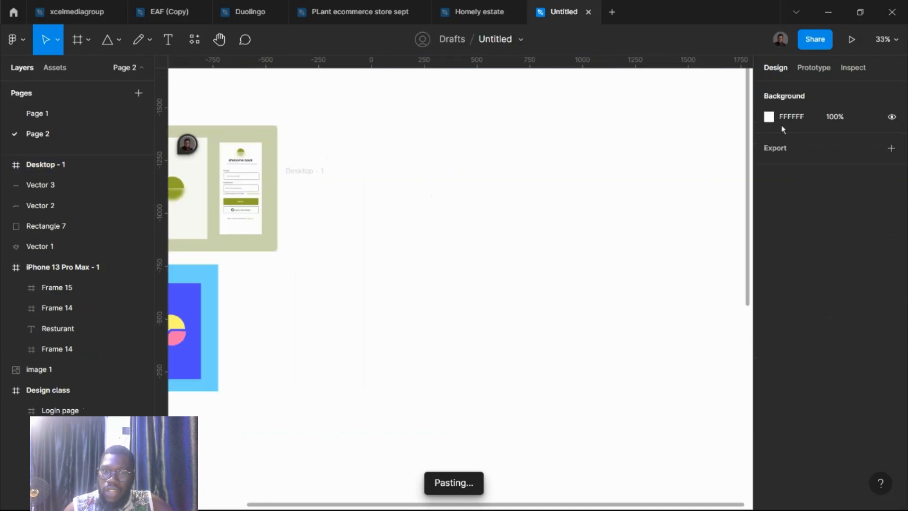
pyautogui.click(768, 117)
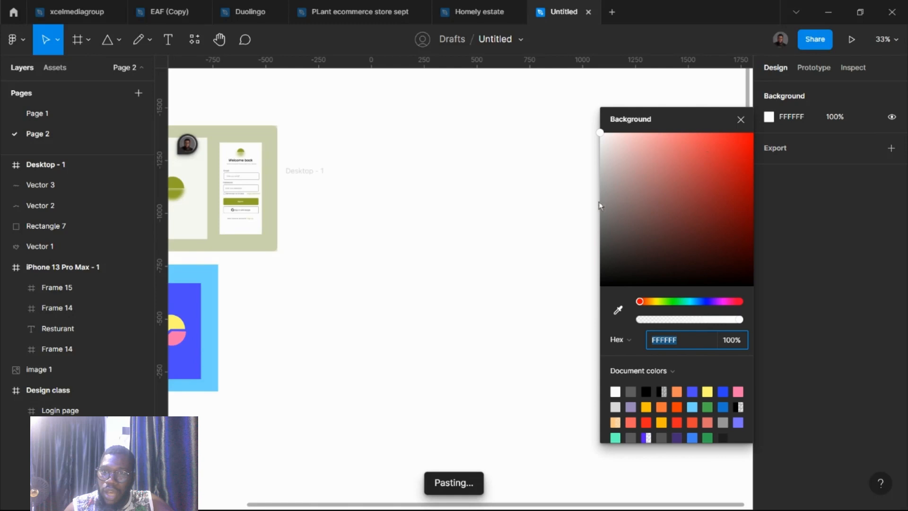
pyautogui.moveTo(599, 202); pyautogui.dragTo(543, 239)
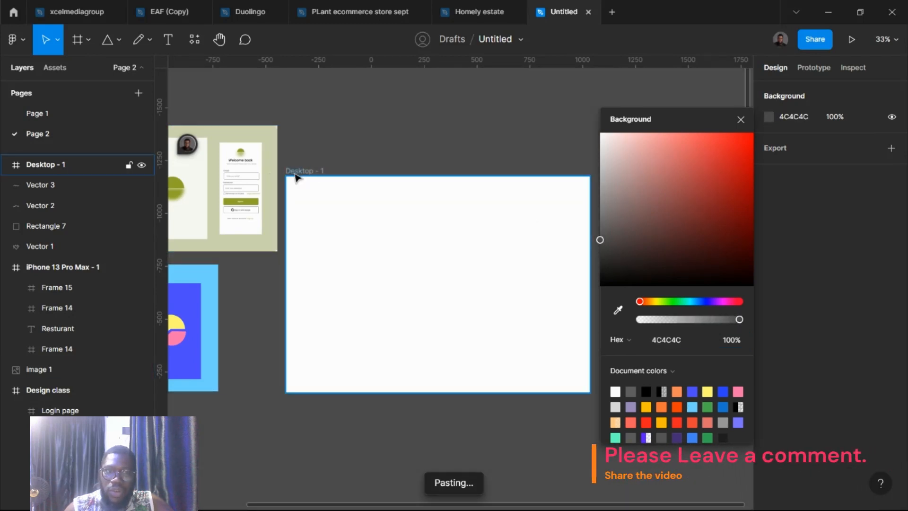
# - Reposition the new Desktop frame away from the green login design, to about X -298, Y -1181
pyautogui.moveTo(411, 348); pyautogui.dragTo(420, 354)
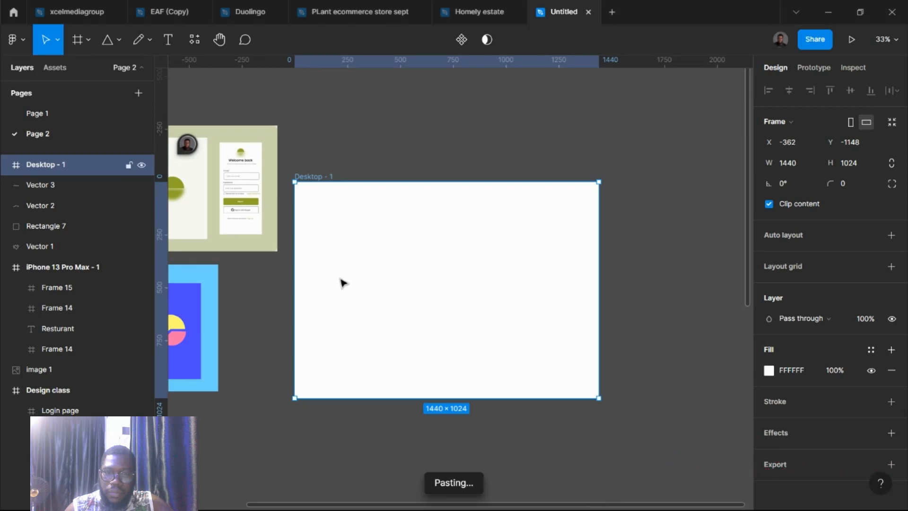
pyautogui.click(80, 40)
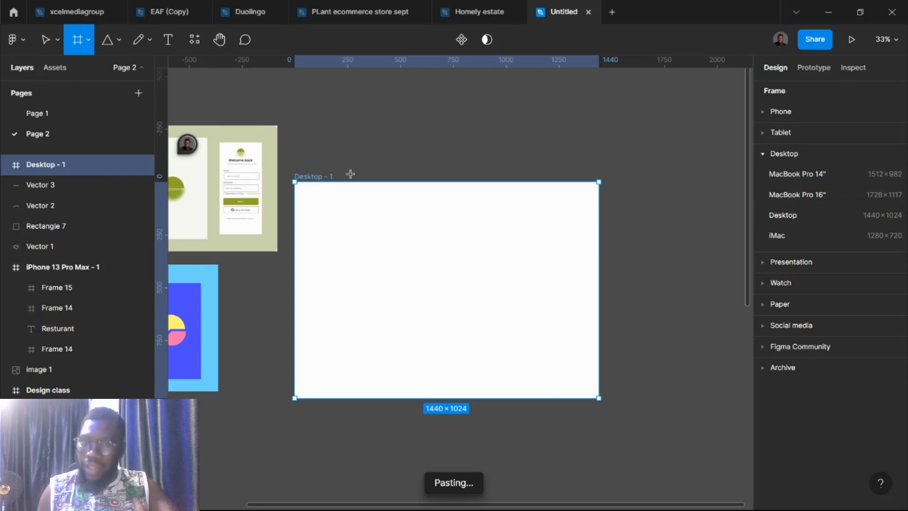
pyautogui.click(324, 178)
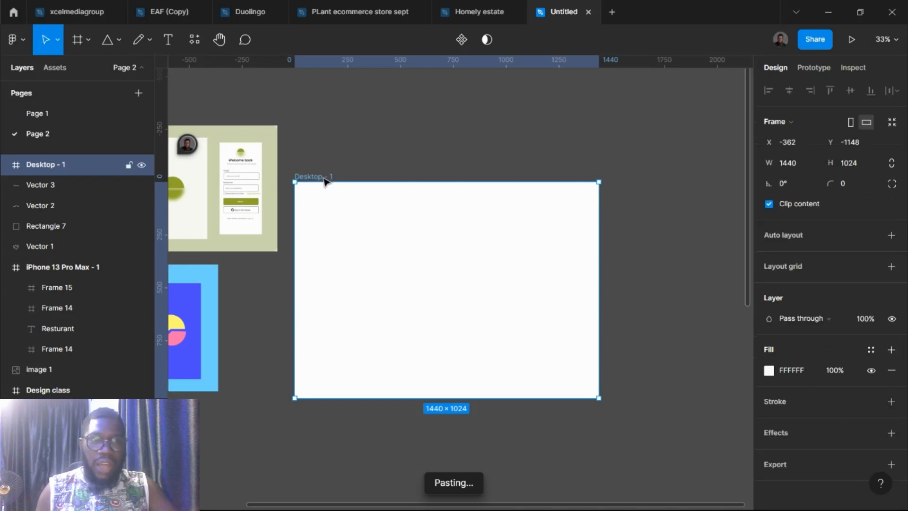
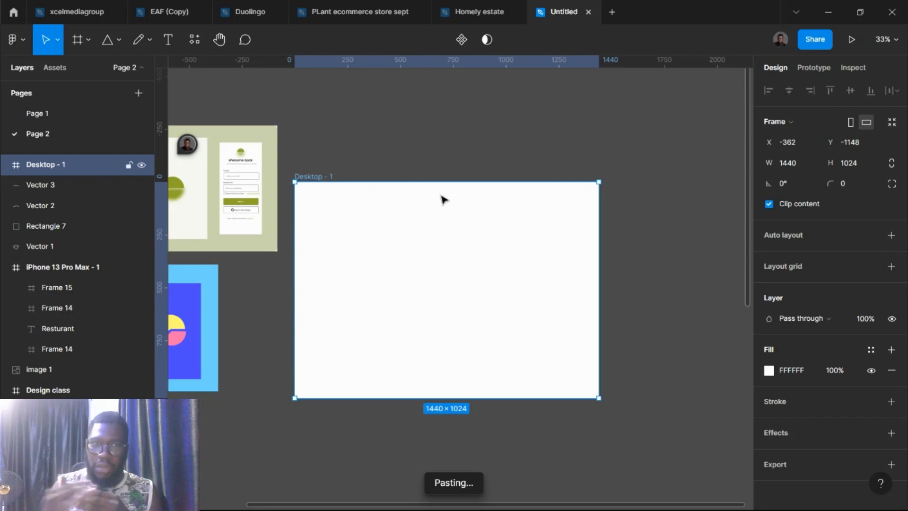
pyautogui.click(333, 137)
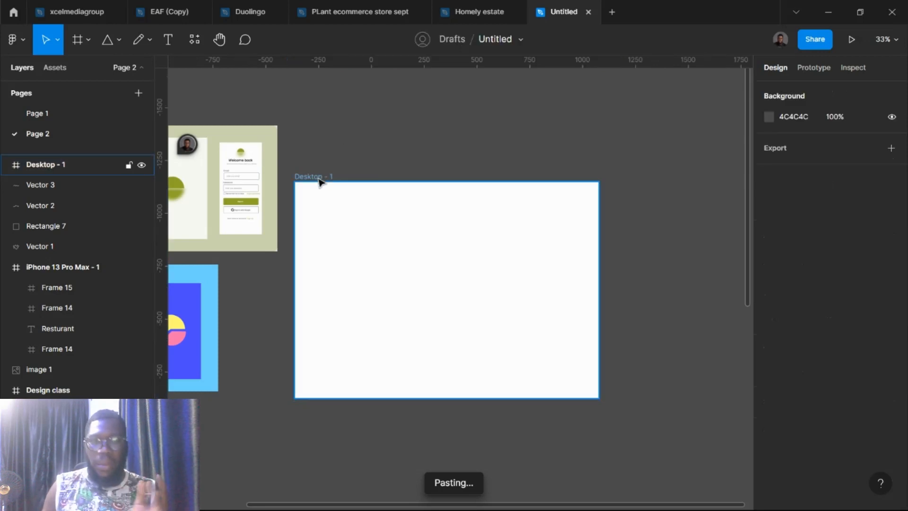
pyautogui.click(320, 181)
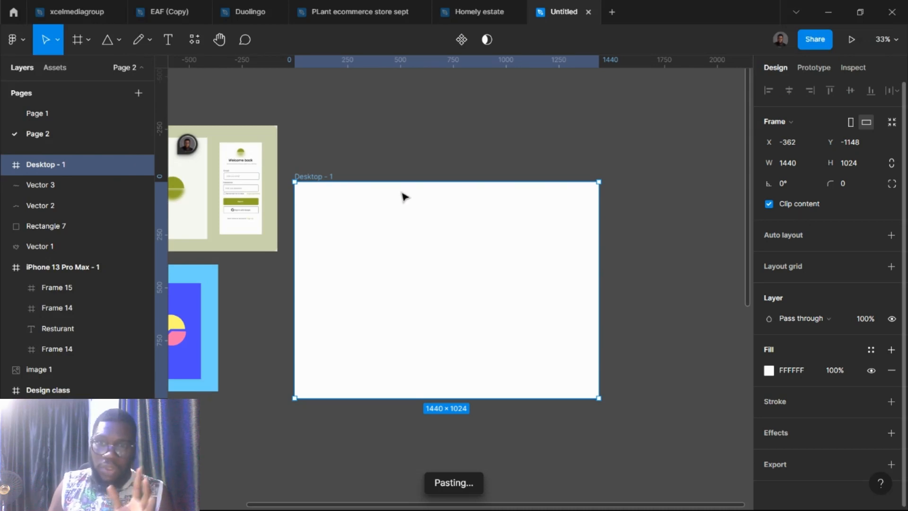
pyautogui.moveTo(311, 177); pyautogui.dragTo(325, 170)
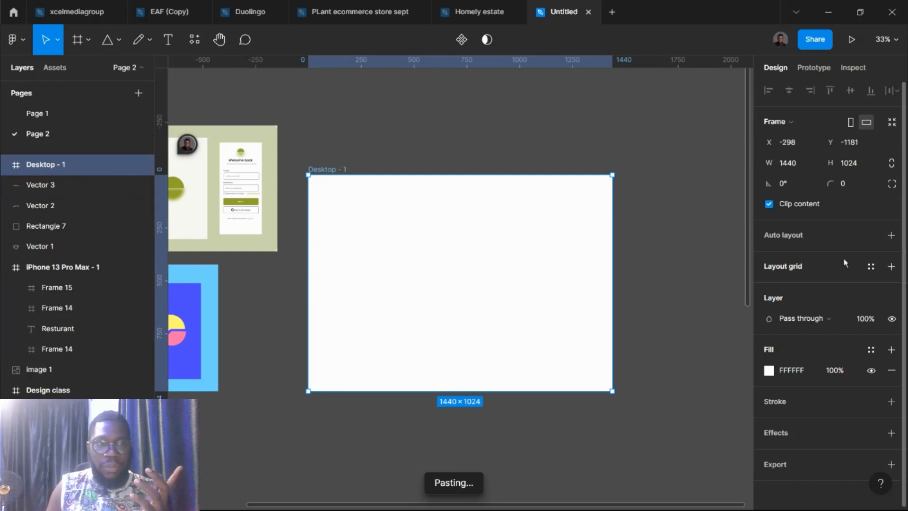
# - Add a layout grid to the Desktop frame and set its grid size to 8 px
pyautogui.click(793, 269)
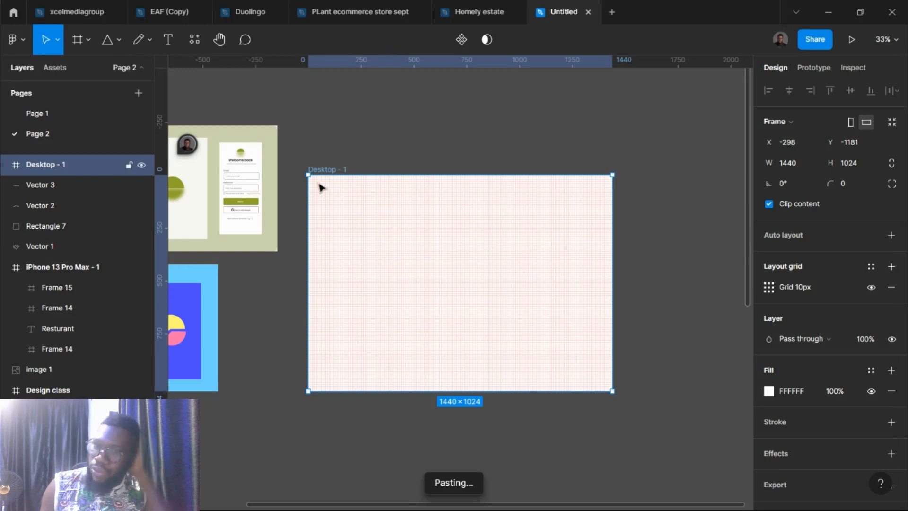
pyautogui.scroll(10, 328, 195)
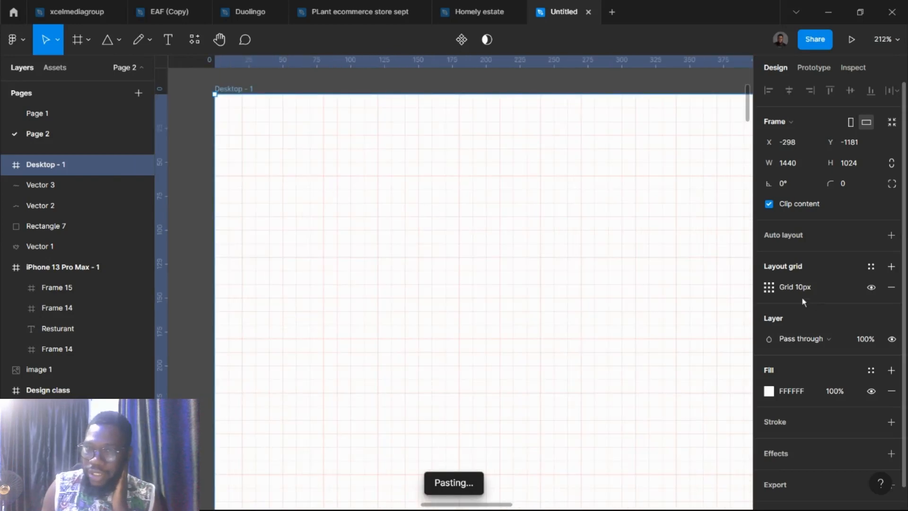
pyautogui.click(769, 287)
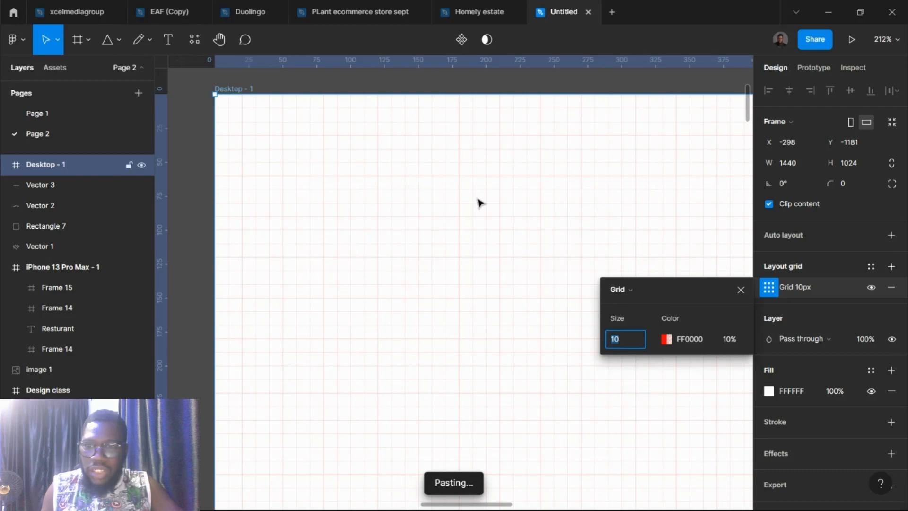
pyautogui.scroll(4, 549, 204)
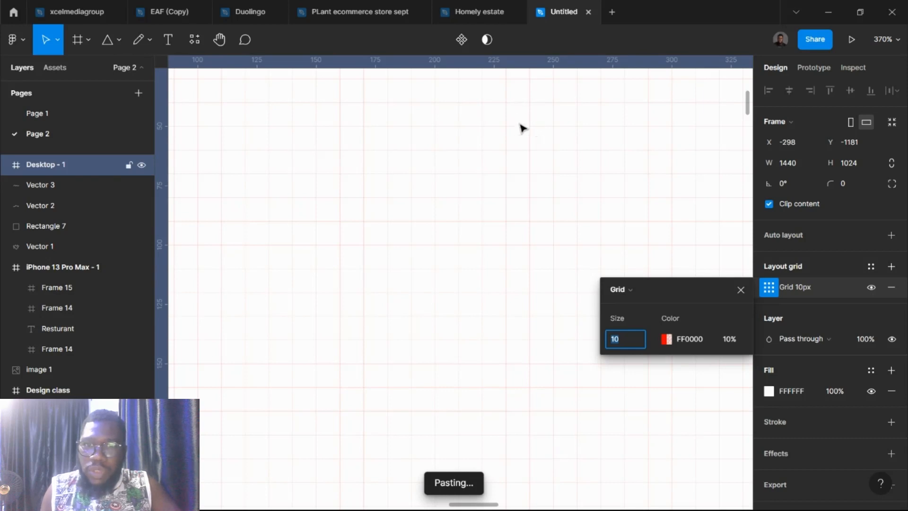
pyautogui.write('8')
pyautogui.press('Return')
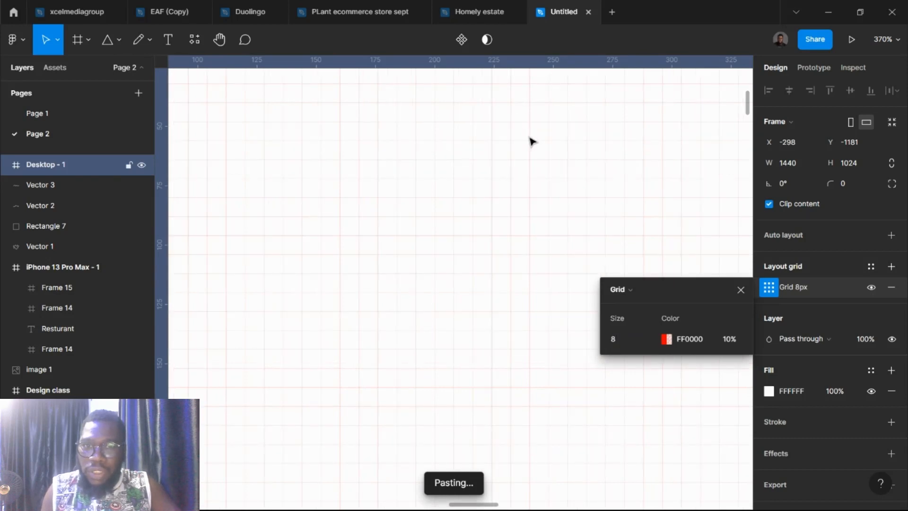
# - Switch the Desktop frame's layout grid to Columns and set the column count to 12
pyautogui.scroll(-5, 243, 212)
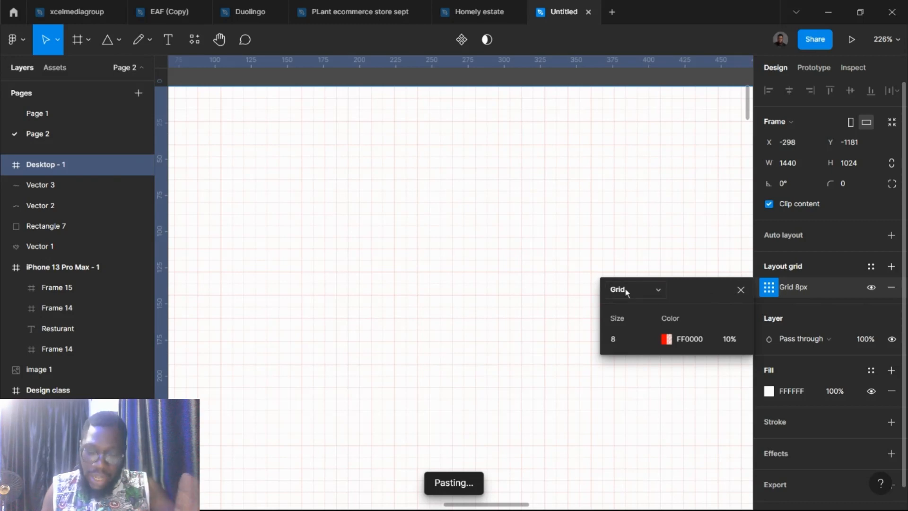
pyautogui.scroll(-3, 381, 242)
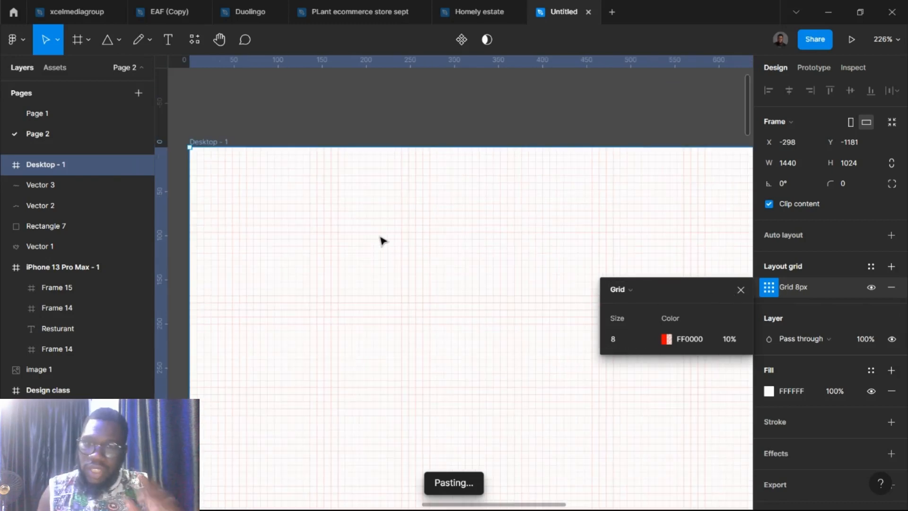
pyautogui.click(632, 289)
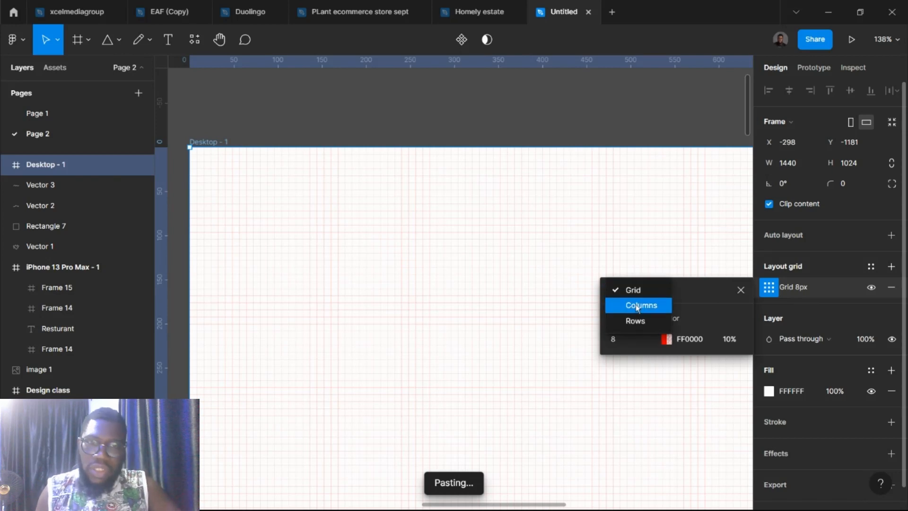
pyautogui.click(637, 306)
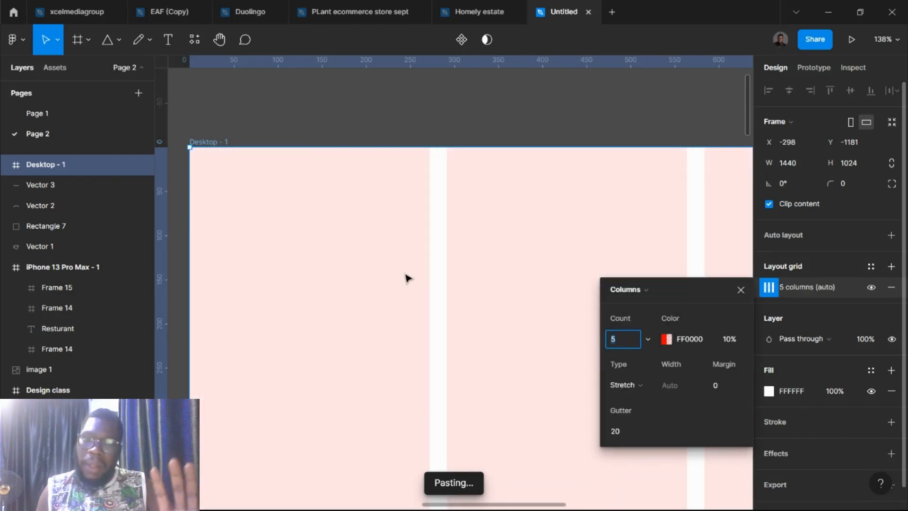
pyautogui.scroll(-10, 405, 278)
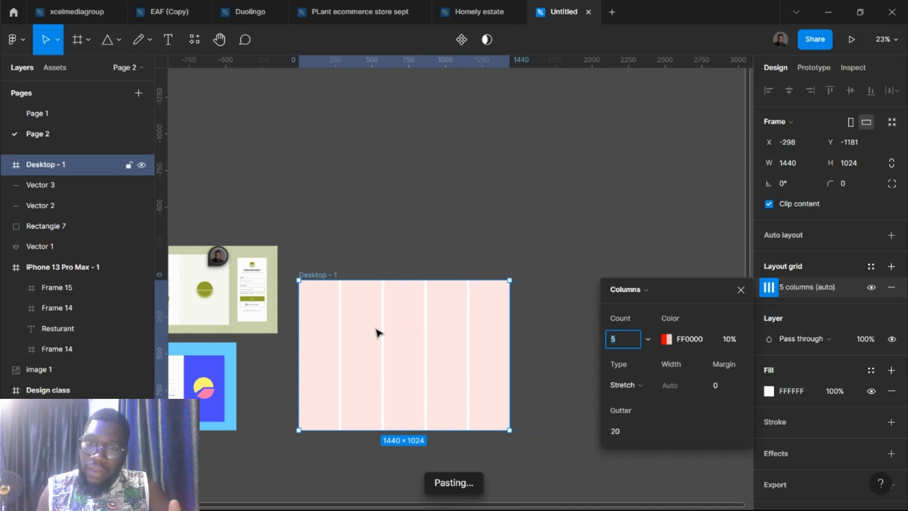
pyautogui.scroll(3, 378, 333)
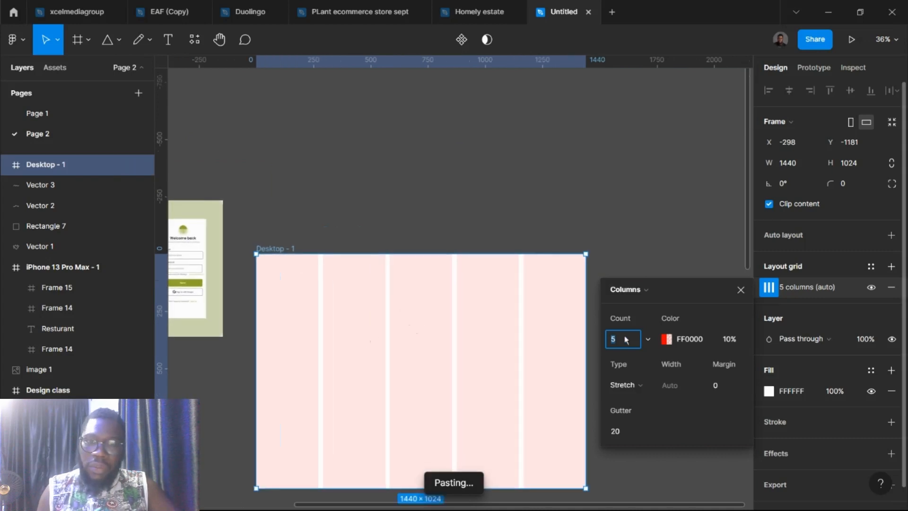
pyautogui.click(623, 335)
pyautogui.write('12')
pyautogui.press('Return')
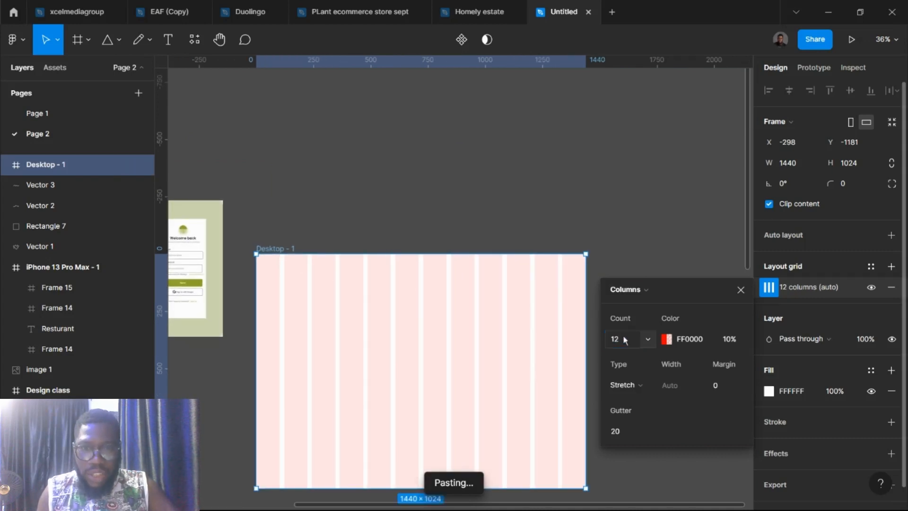
# - Set the column grid's margin to 100 after trying 120, and change its colour to blue 0038FF
pyautogui.click(717, 388)
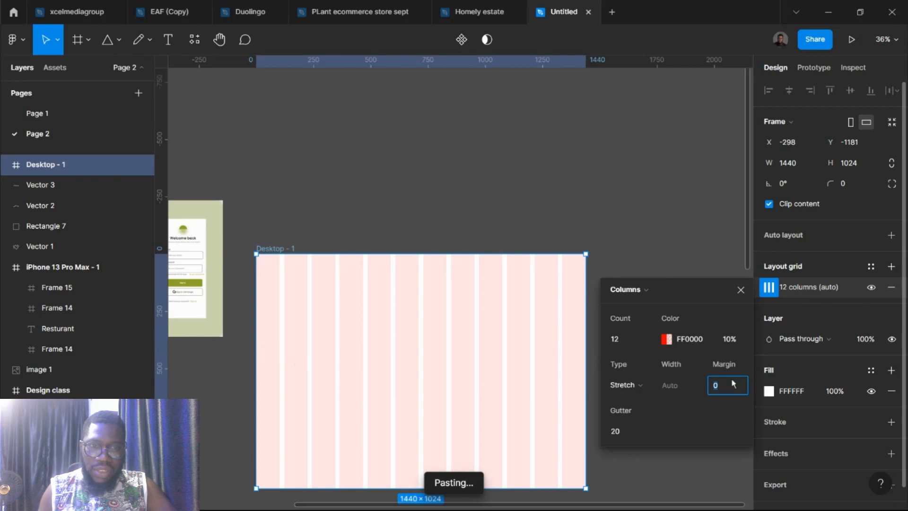
pyautogui.press('Return')
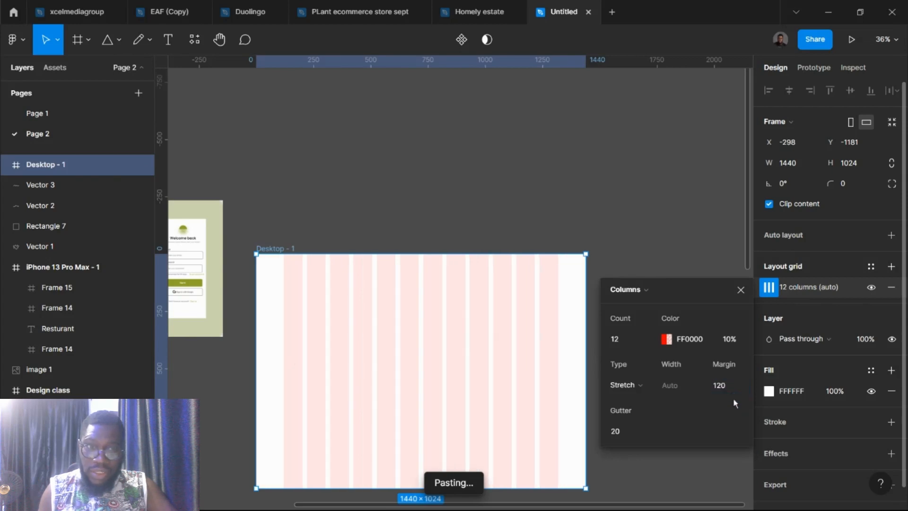
pyautogui.write('1')
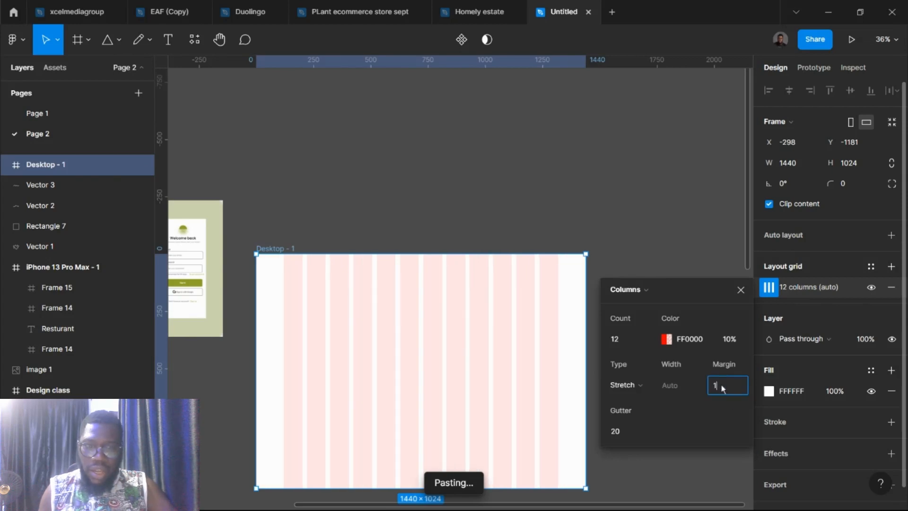
pyautogui.write('00')
pyautogui.press('Return')
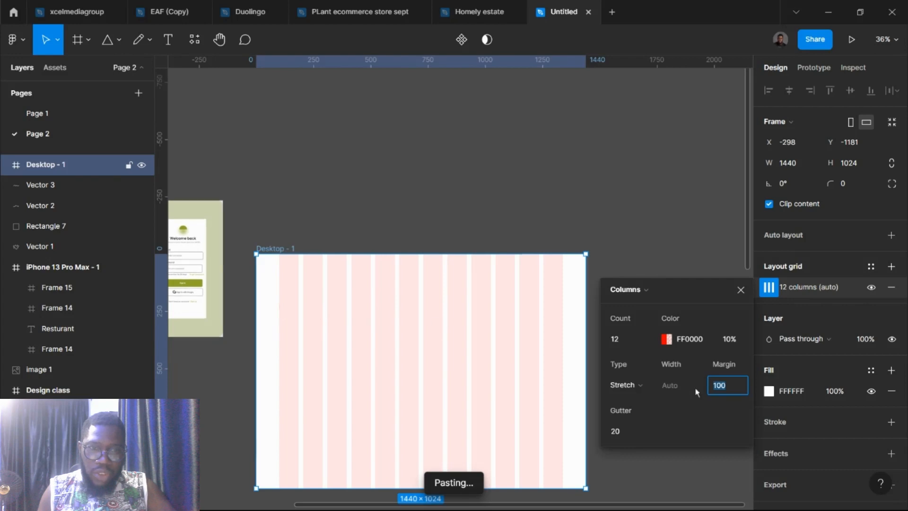
pyautogui.click(666, 339)
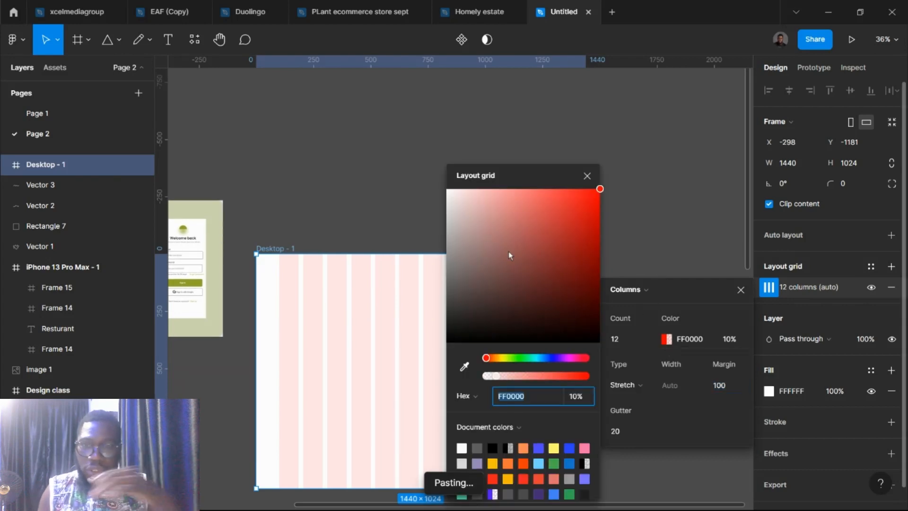
pyautogui.click(550, 357)
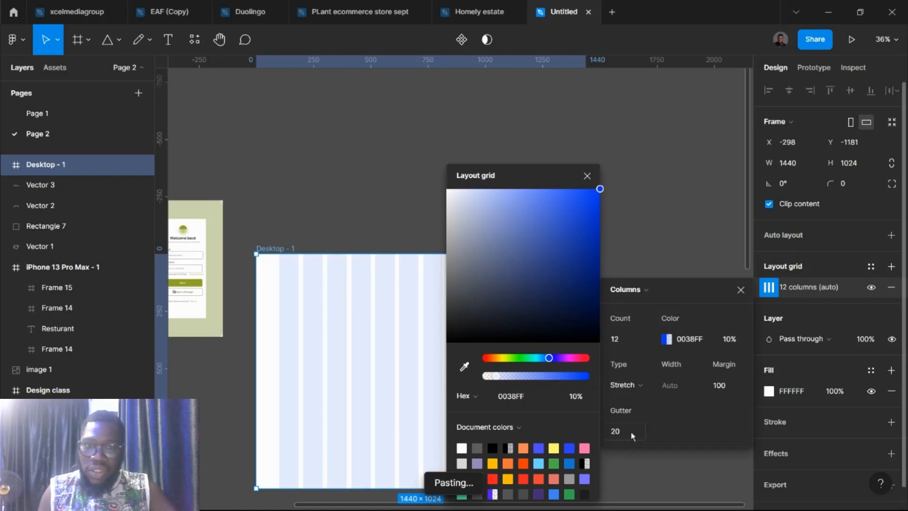
# - Set the column grid's gutter to 24 and close the grid settings
pyautogui.write('24')
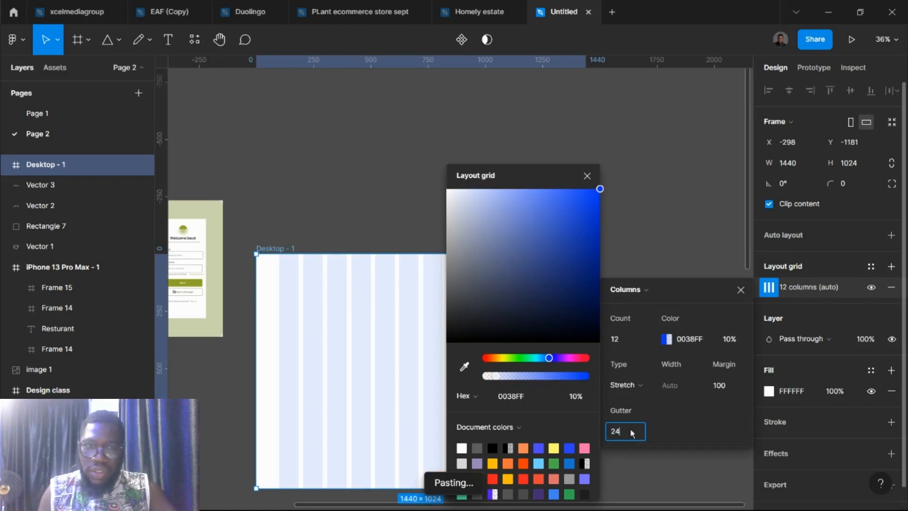
pyautogui.press('Return')
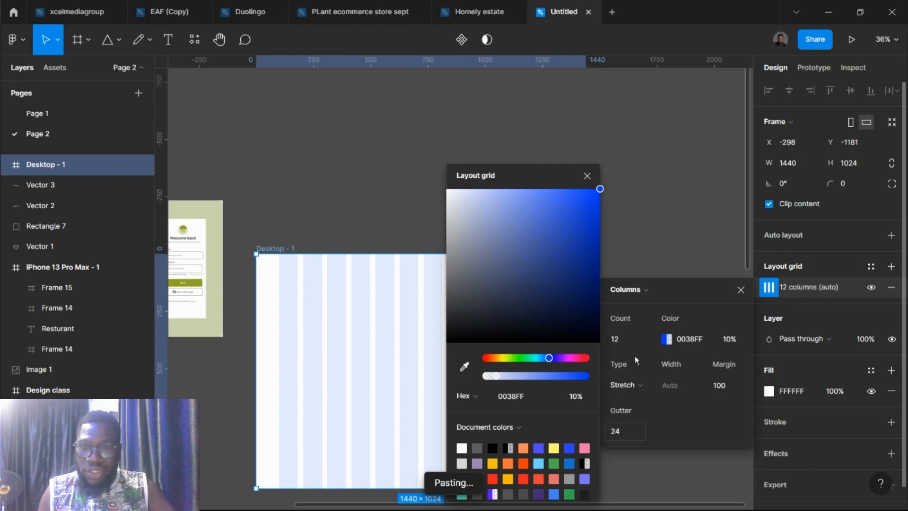
pyautogui.click(587, 177)
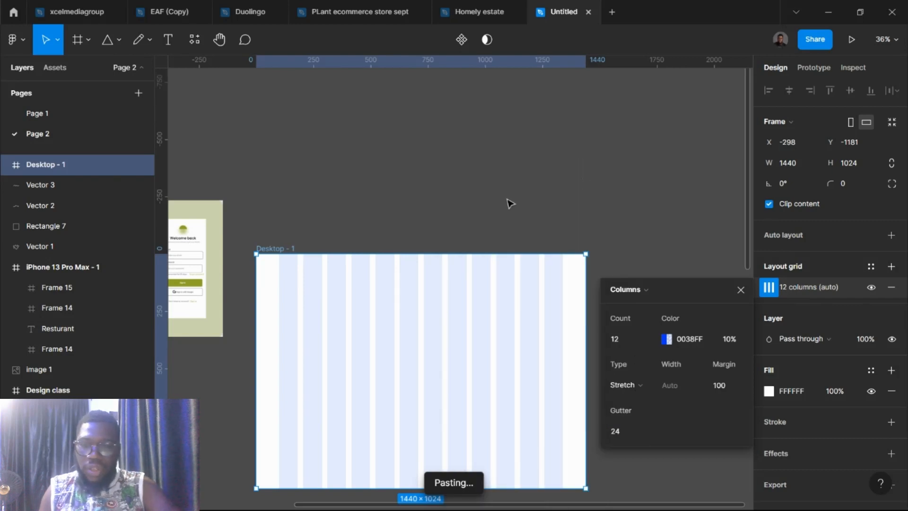
pyautogui.click(260, 236)
# - Draw a 720 × 1024 rectangle covering the right half of the Desktop frame, at X 720, Y 0
pyautogui.hscroll(-2, 270, 248)
pyautogui.hscroll(-6, 290, 304)
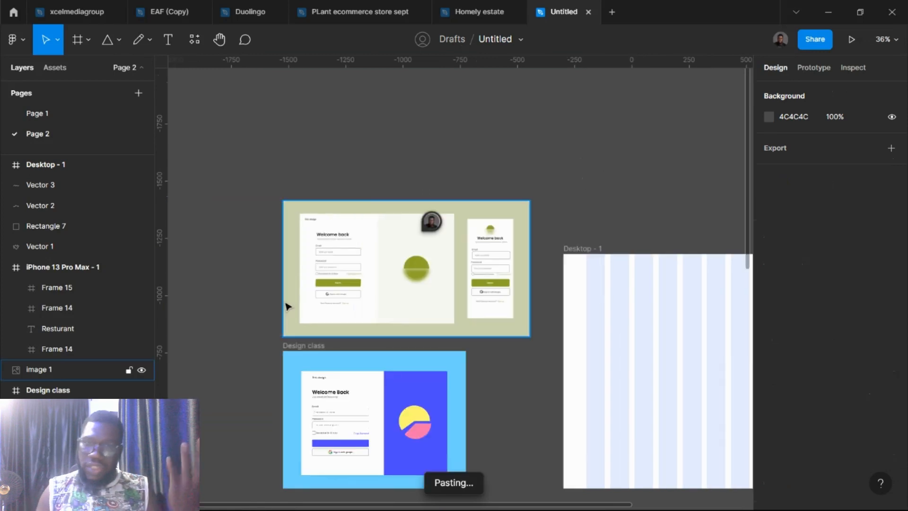
pyautogui.scroll(-2, 384, 308)
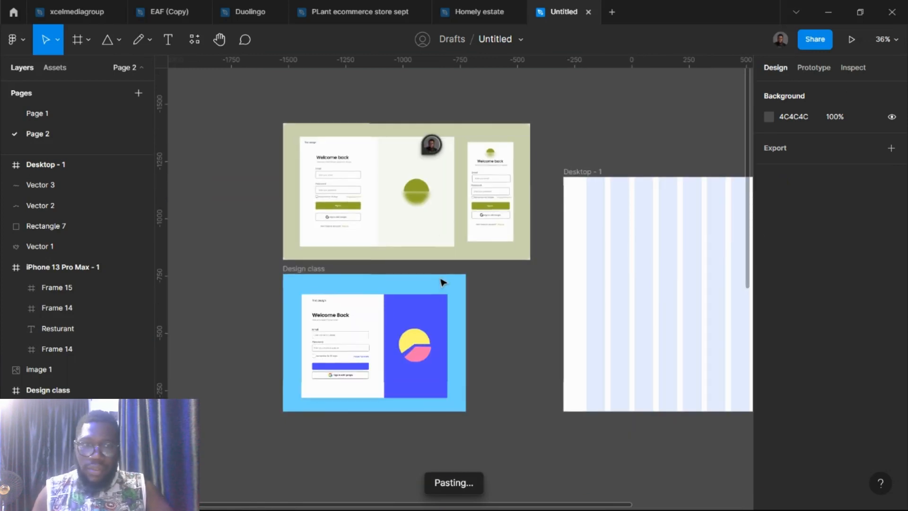
pyautogui.hscroll(6, 402, 350)
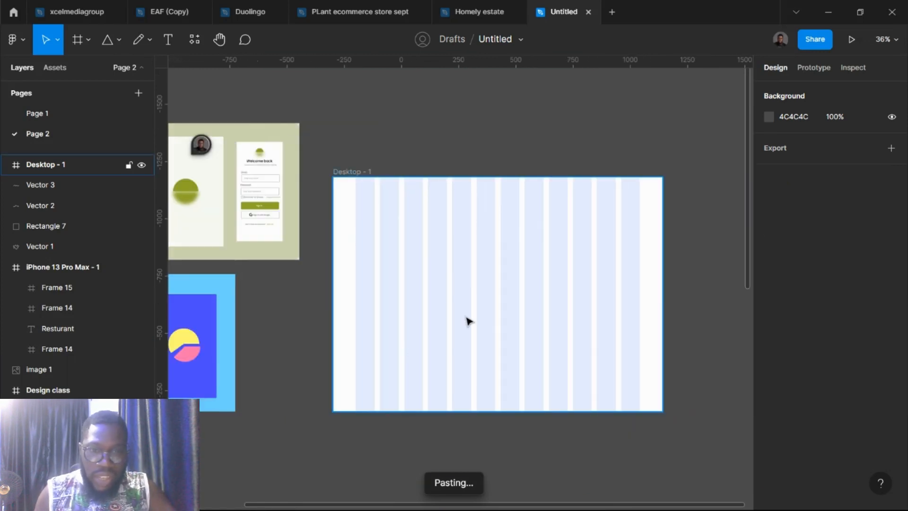
pyautogui.press('r')
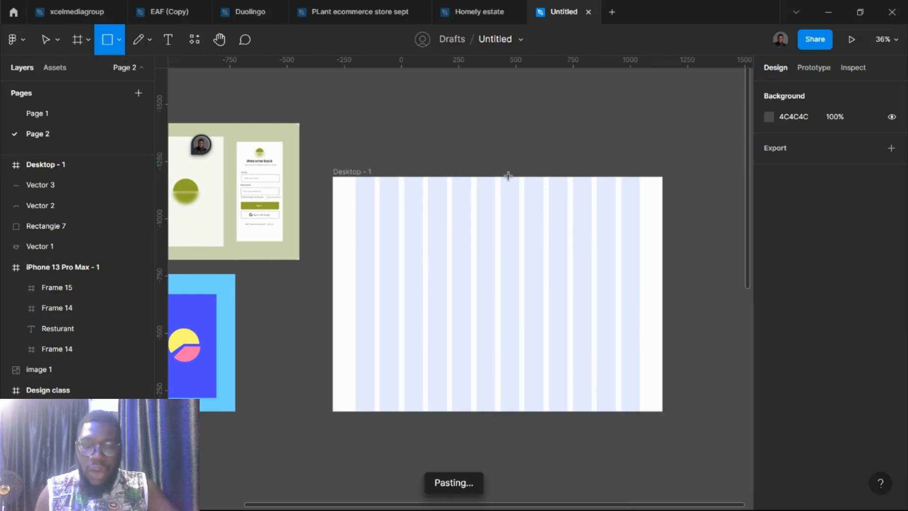
pyautogui.scroll(5, 502, 177)
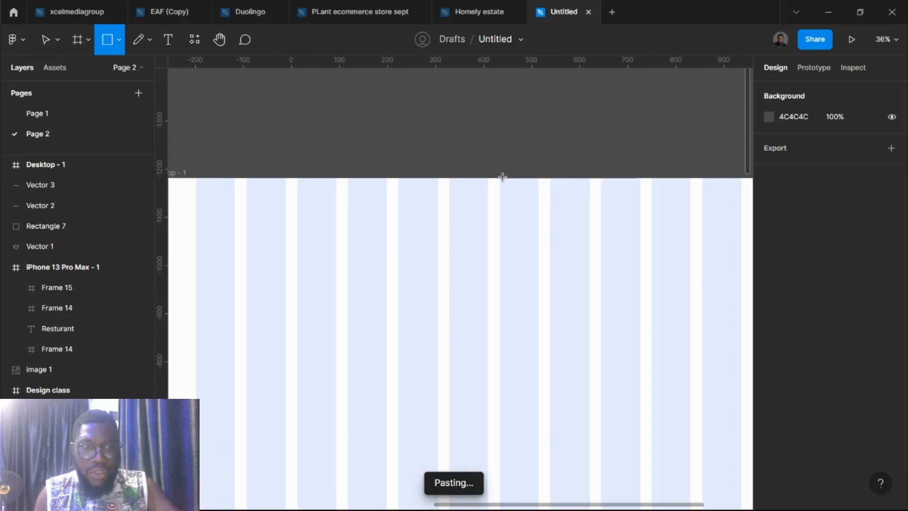
pyautogui.moveTo(747, 381); pyautogui.dragTo(543, 389)
pyautogui.scroll(-3, 544, 389)
pyautogui.scroll(-3, 519, 381)
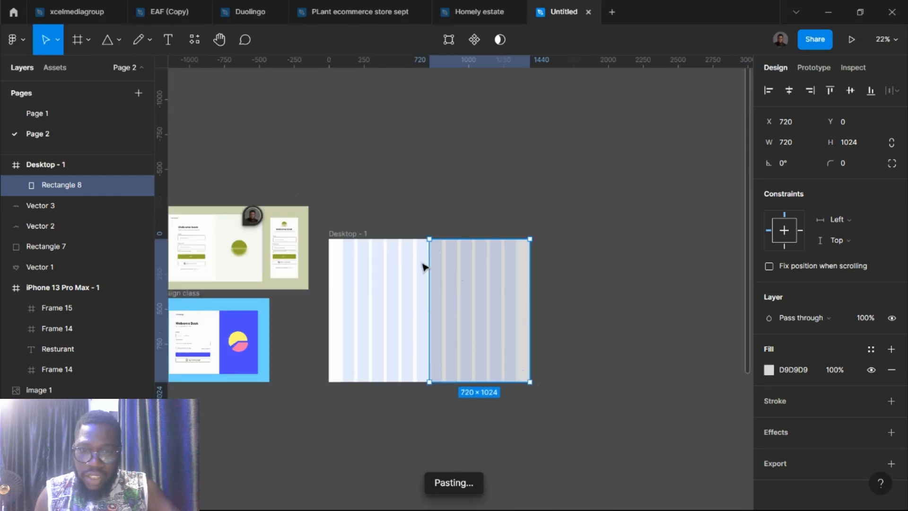
# - Fill the rectangle on the Desktop frame's right half with the blue document colour 4D4AFF
pyautogui.scroll(5, 470, 284)
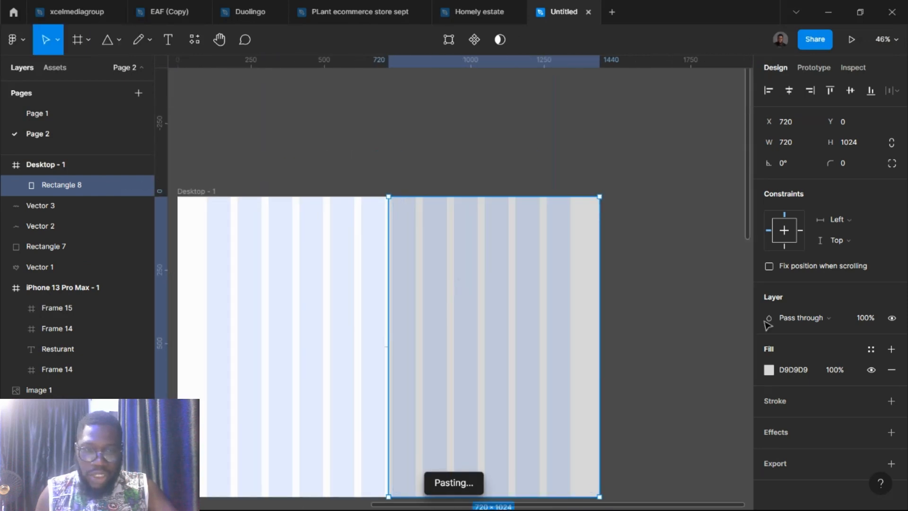
pyautogui.click(770, 368)
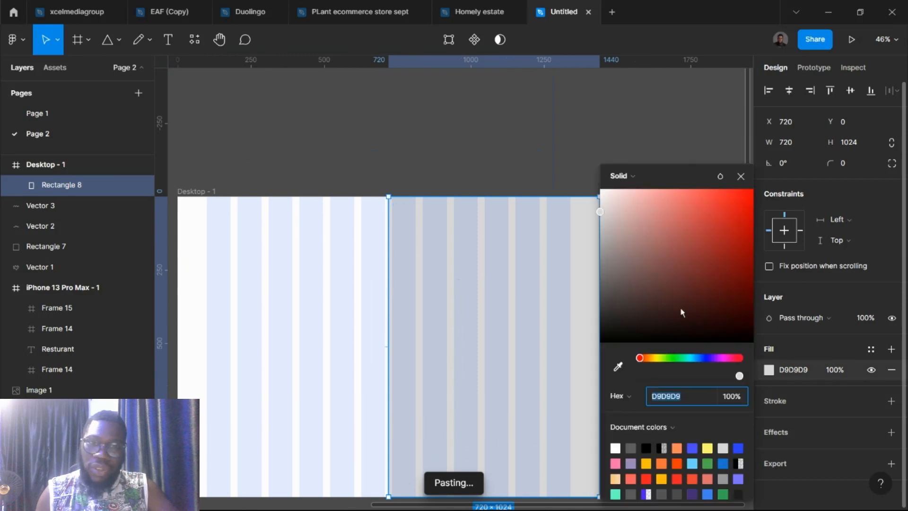
pyautogui.click(661, 395)
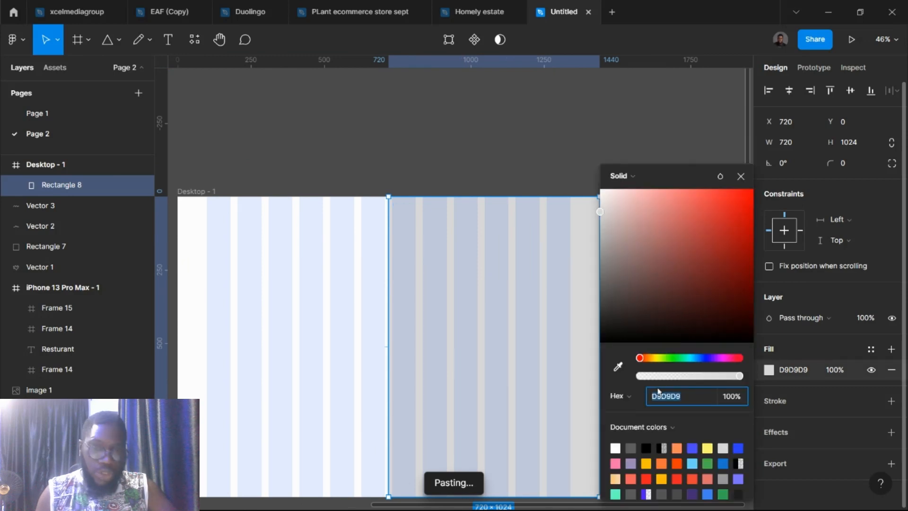
pyautogui.click(692, 447)
pyautogui.scroll(-3, 470, 360)
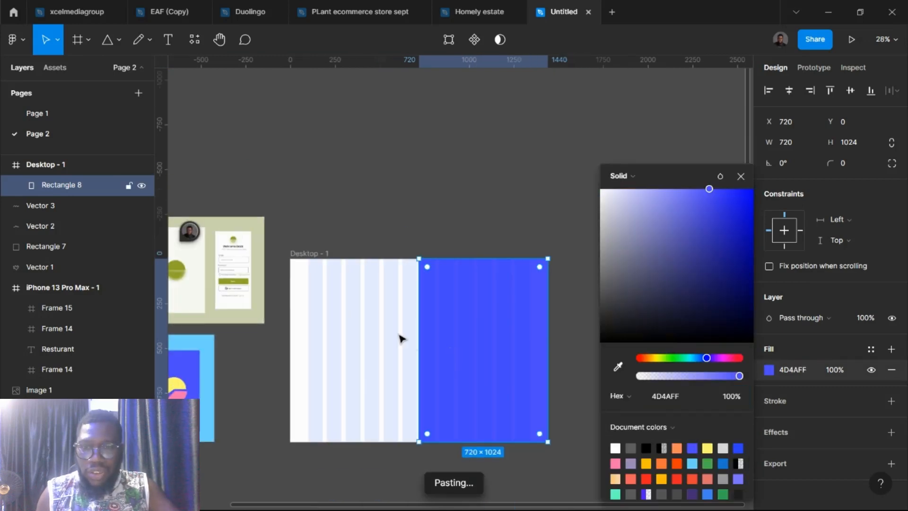
pyautogui.click(352, 237)
# - Draw a circle about 391 × 391 above the Desktop frame and fill it with yellow FFF972 sampled from the Design class logo
pyautogui.hscroll(-3, 325, 257)
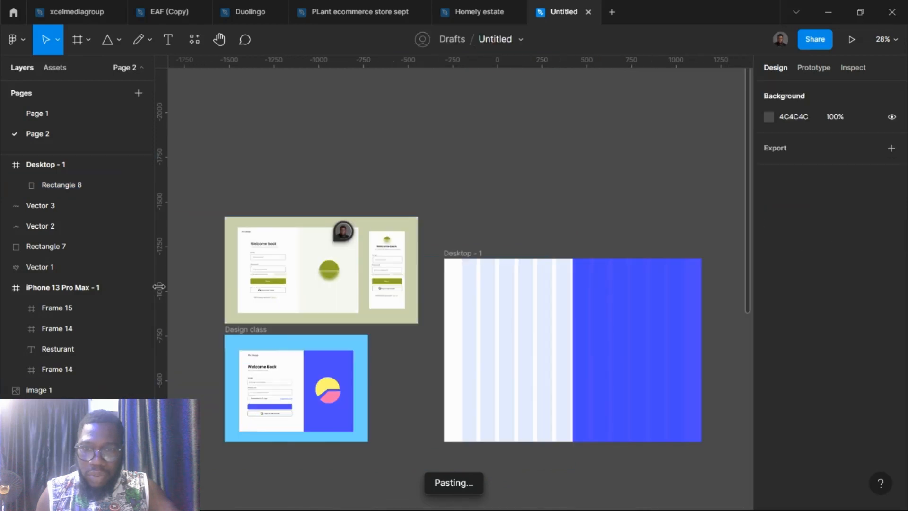
pyautogui.click(334, 268)
pyautogui.scroll(5, 333, 268)
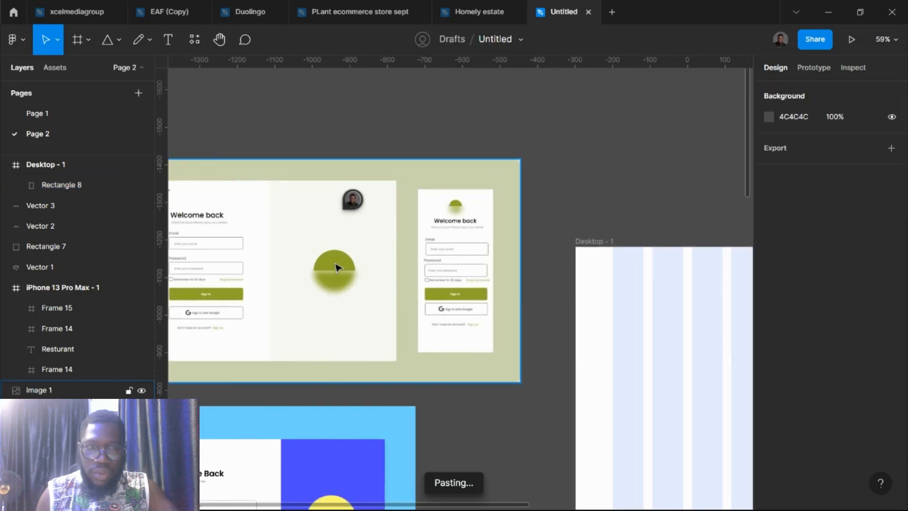
pyautogui.scroll(-2, 337, 267)
pyautogui.click(604, 203)
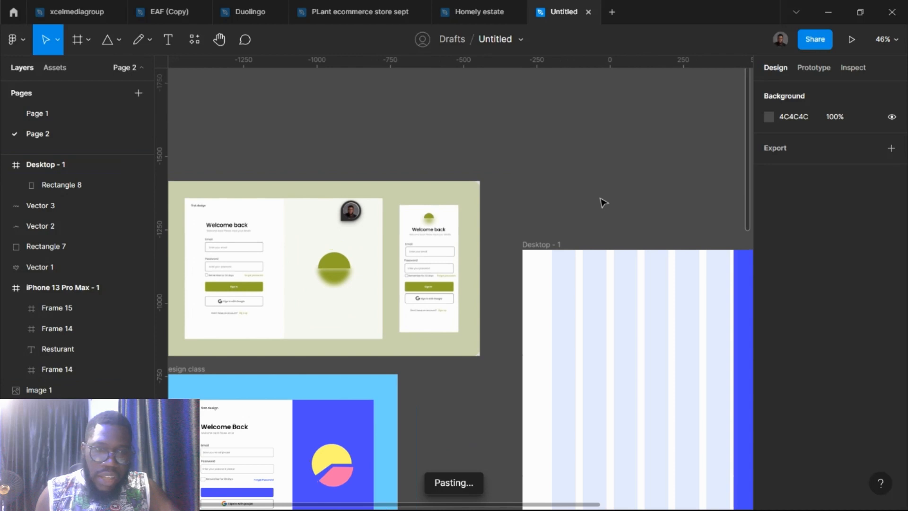
pyautogui.press('o')
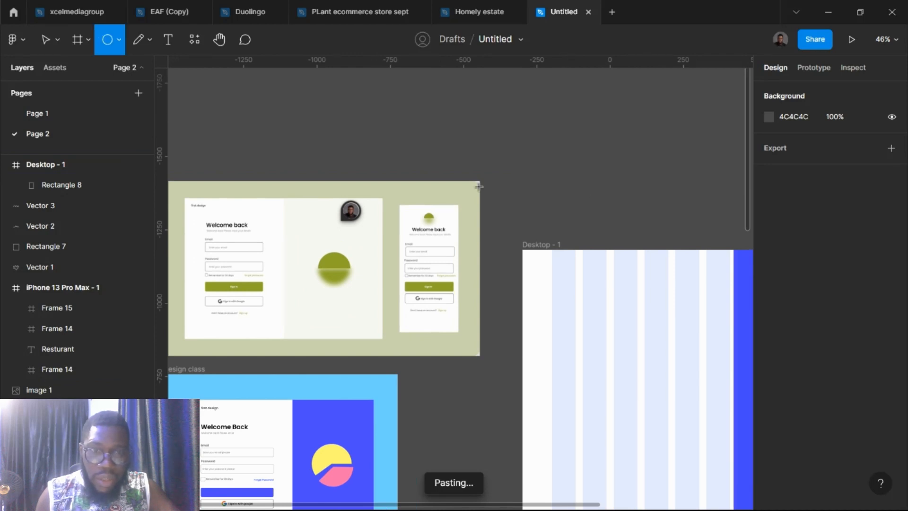
pyautogui.click(120, 42)
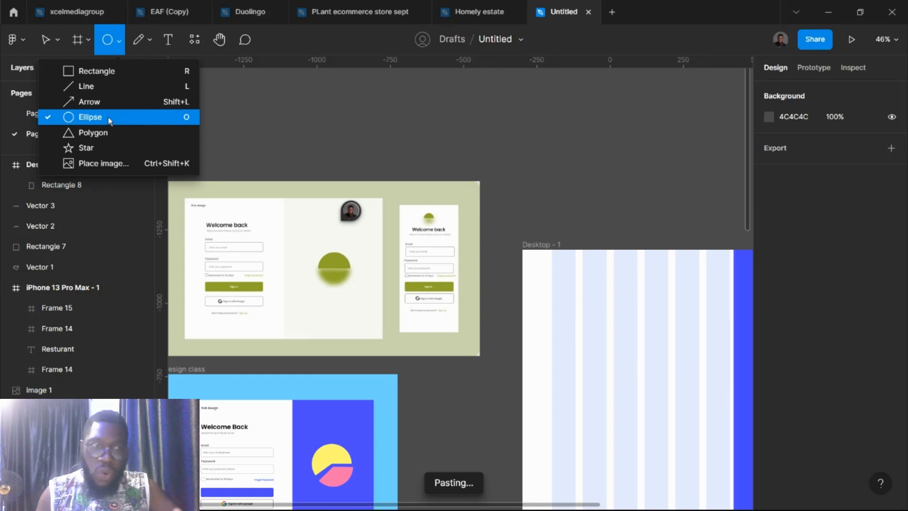
pyautogui.click(581, 150)
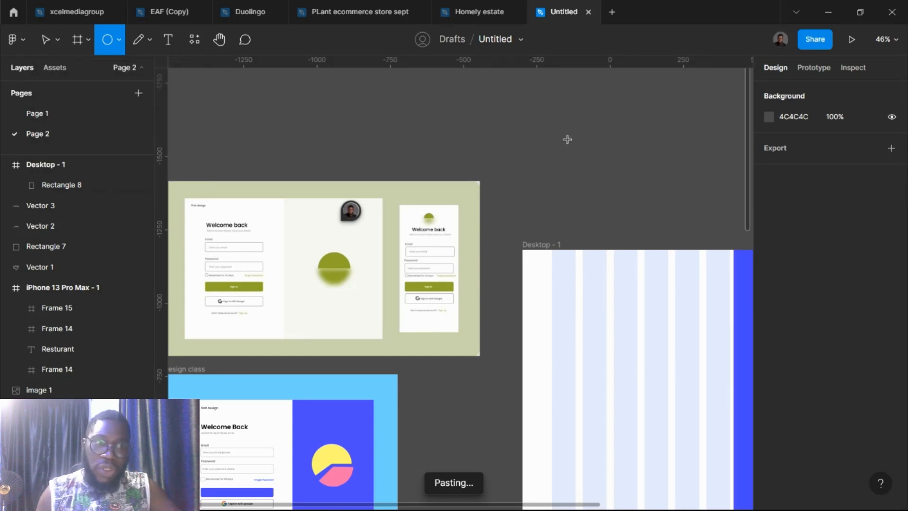
pyautogui.moveTo(555, 130)
pyautogui.mouseDown()
pyautogui.moveTo(624, 183)
pyautogui.moveTo(652, 227)
pyautogui.moveTo(670, 211)
pyautogui.mouseUp()
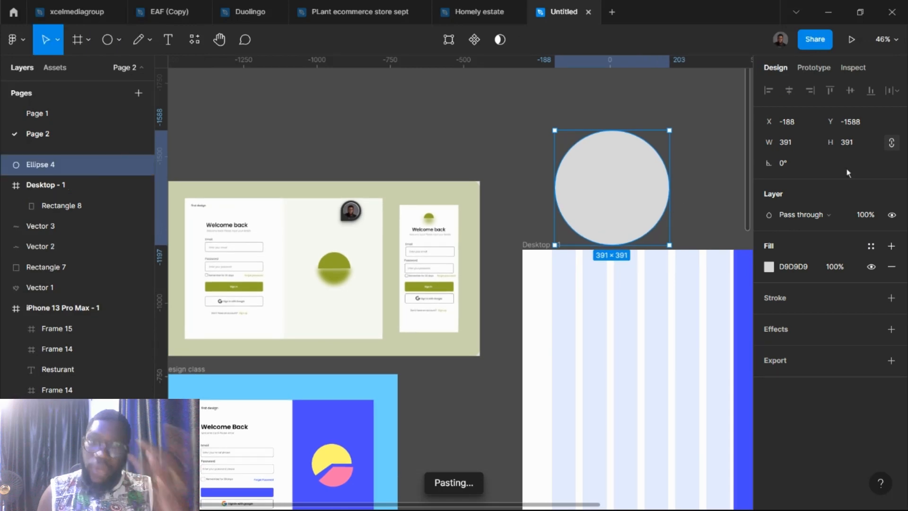
pyautogui.click(768, 267)
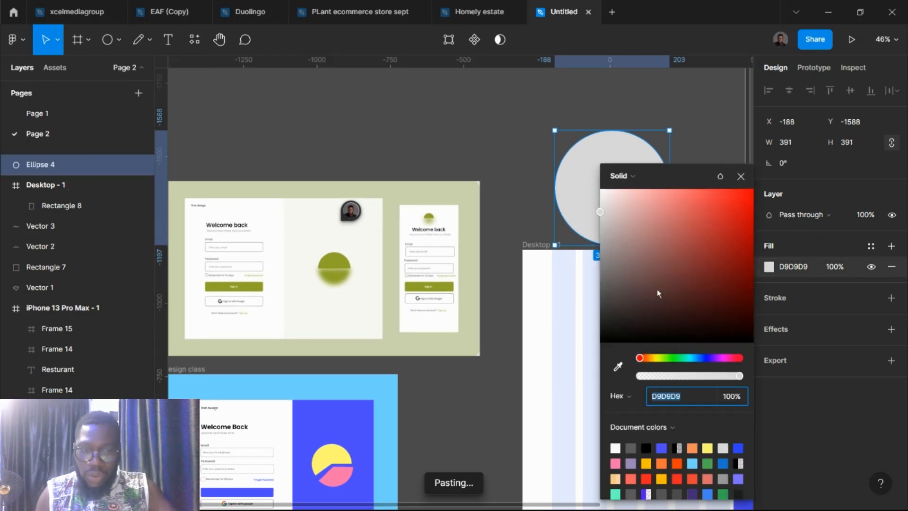
pyautogui.click(330, 453)
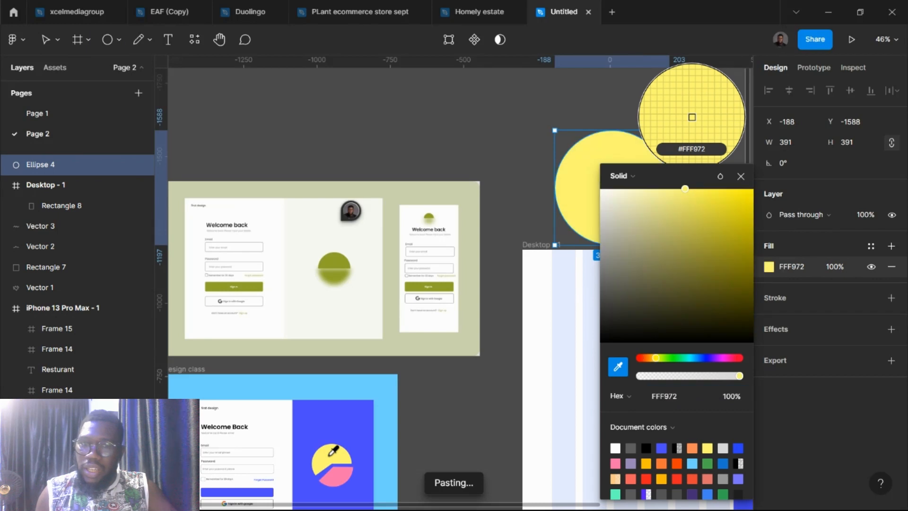
# - Move the yellow circle to the centre of the blue rectangle and shrink it to about 278 × 278
pyautogui.hscroll(8, 366, 380)
pyautogui.scroll(-1, 228, 242)
pyautogui.moveTo(226, 215); pyautogui.dragTo(403, 373)
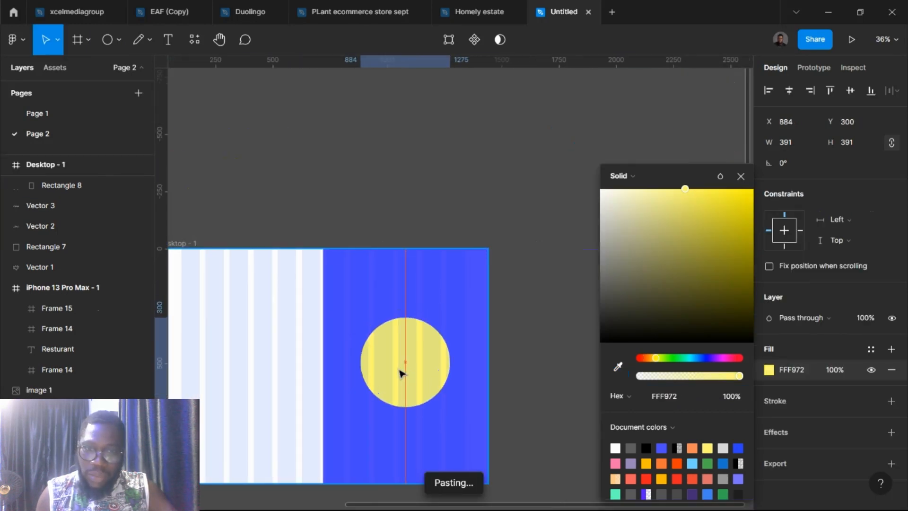
pyautogui.moveTo(360, 318); pyautogui.dragTo(399, 360)
# - Draw a rectangle about 505 × 315 inside the Desktop frame, covering the lower half of the yellow circle
pyautogui.hscroll(-4, 394, 364)
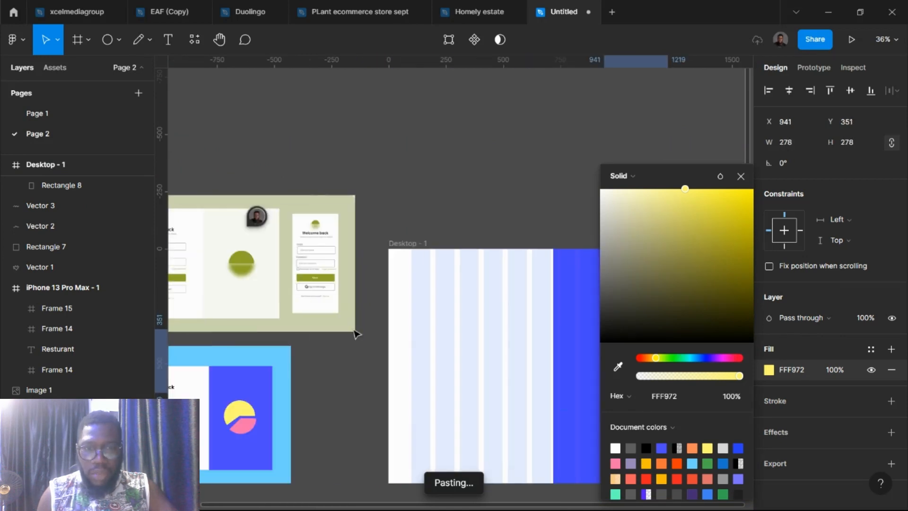
pyautogui.scroll(1, 332, 272)
pyautogui.scroll(5, 332, 272)
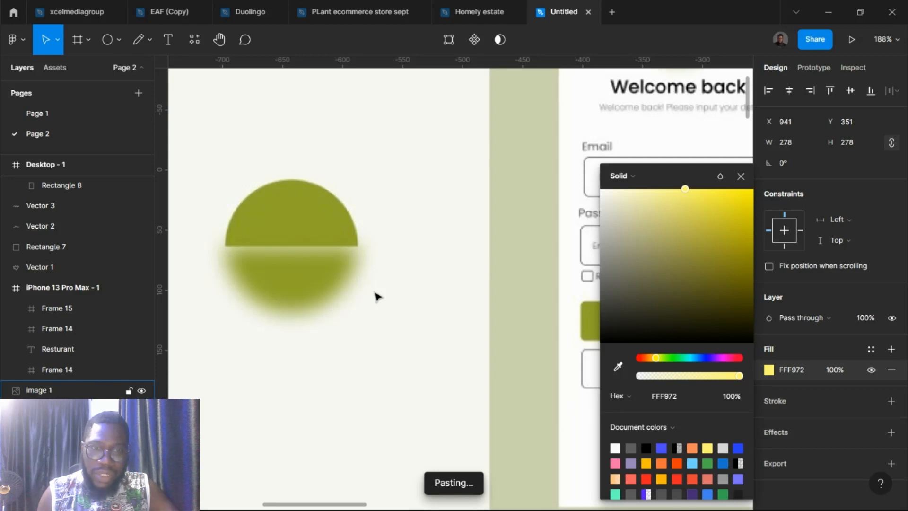
pyautogui.scroll(-10, 376, 296)
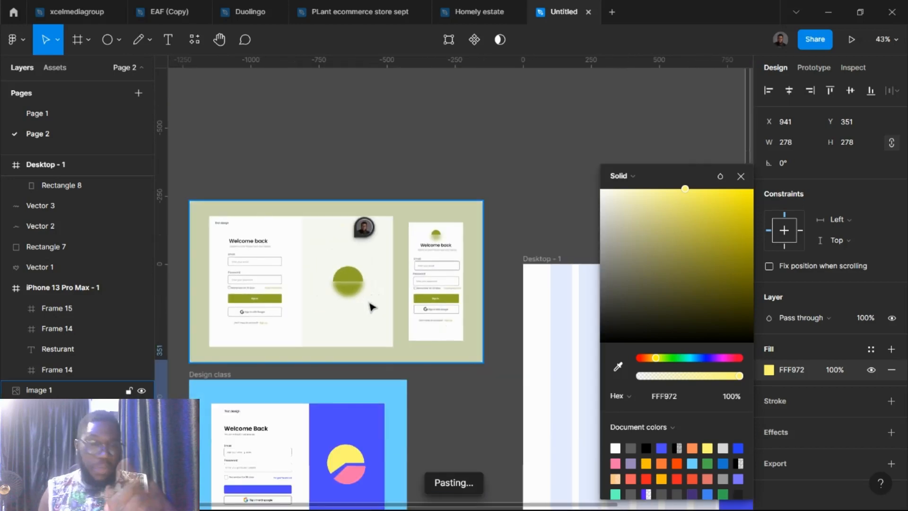
pyautogui.hscroll(6, 368, 309)
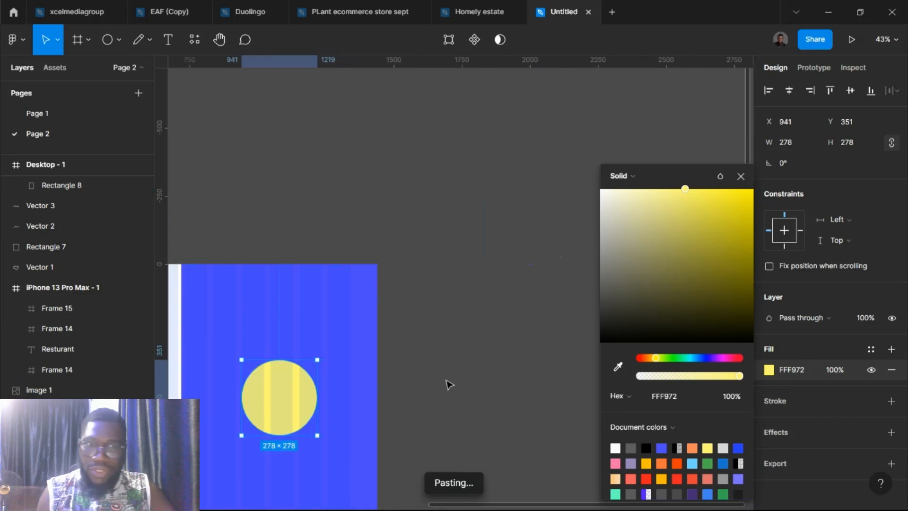
pyautogui.click(448, 385)
pyautogui.scroll(-3, 312, 376)
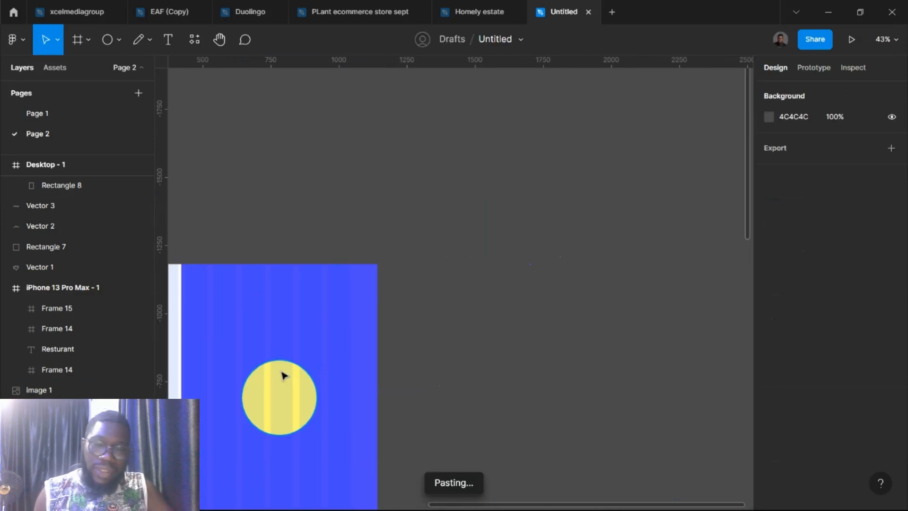
pyautogui.scroll(-3, 331, 379)
pyautogui.hscroll(-3, 331, 379)
pyautogui.press('r')
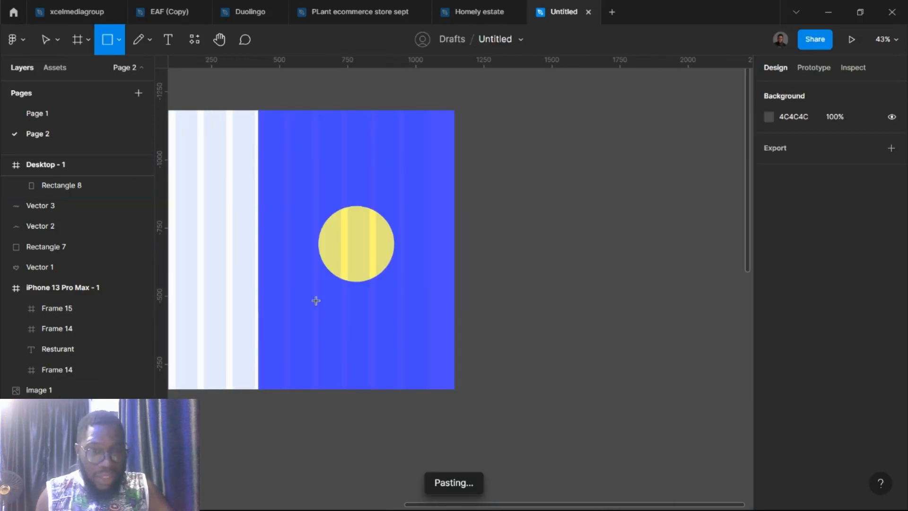
pyautogui.moveTo(278, 244); pyautogui.dragTo(415, 335)
pyautogui.moveTo(343, 310); pyautogui.dragTo(378, 329)
# - Hide the 12-column layout grid on the Desktop frame
pyautogui.hscroll(-5, 300, 177)
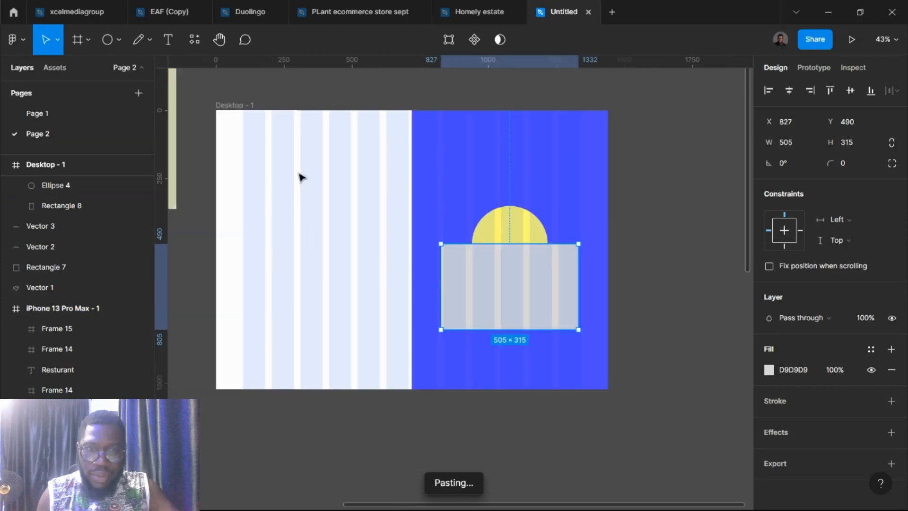
pyautogui.hscroll(-5, 299, 176)
pyautogui.click(393, 105)
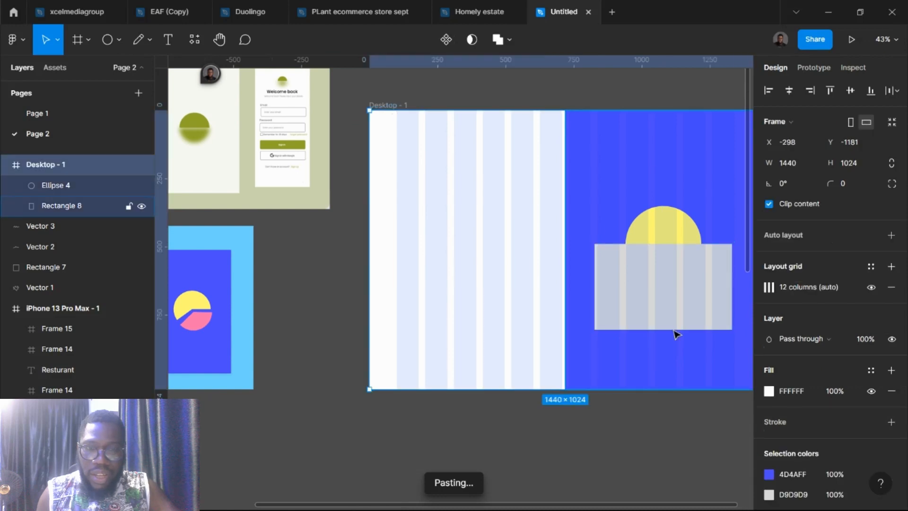
pyautogui.click(872, 288)
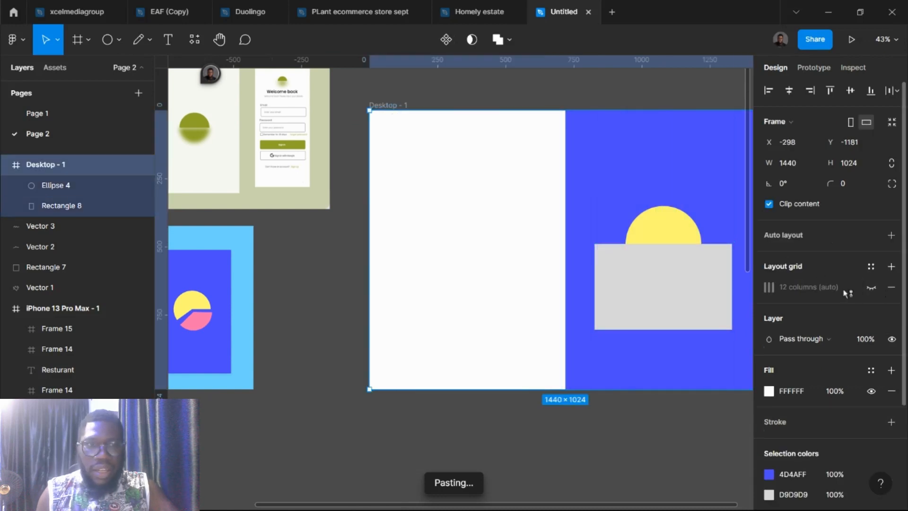
# - Change the fill of the grey rectangle below the yellow half circle to white FFFFFF
pyautogui.hscroll(-2, 618, 278)
pyautogui.click(618, 278)
pyautogui.click(724, 295)
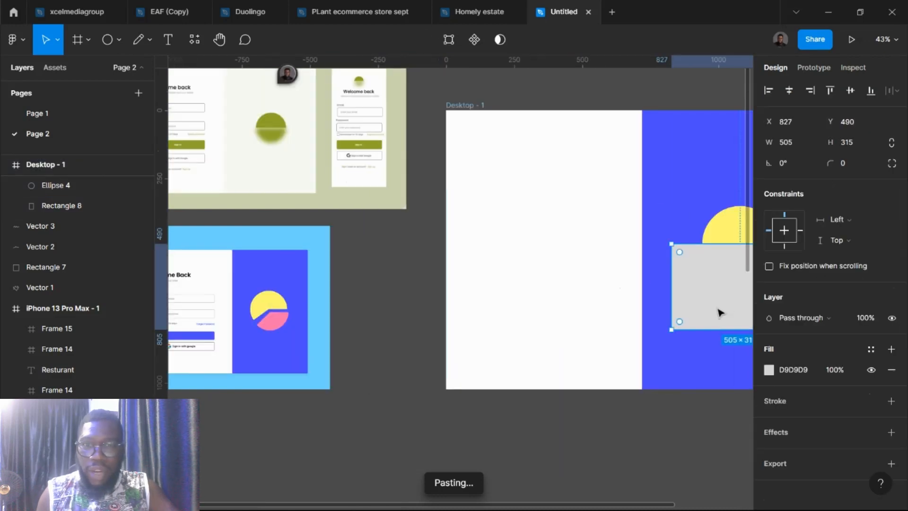
pyautogui.hscroll(5, 709, 335)
pyautogui.click(768, 370)
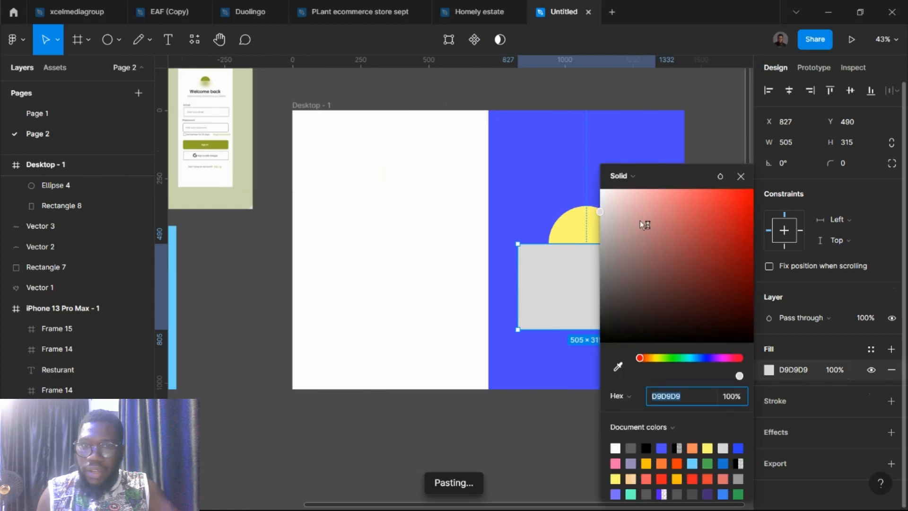
pyautogui.moveTo(643, 222); pyautogui.dragTo(512, 133)
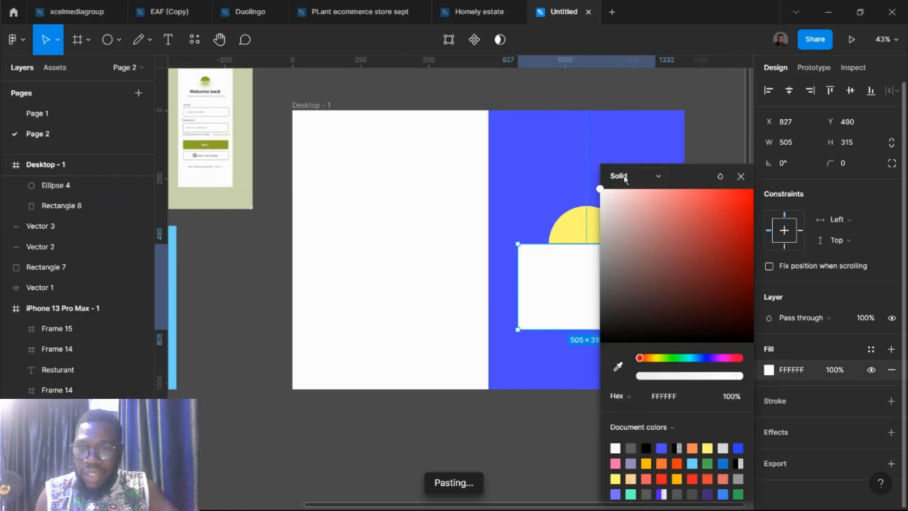
# - Change the fill of the white rectangle over the yellow circle from solid to a linear gradient
pyautogui.click(618, 177)
pyautogui.click(630, 198)
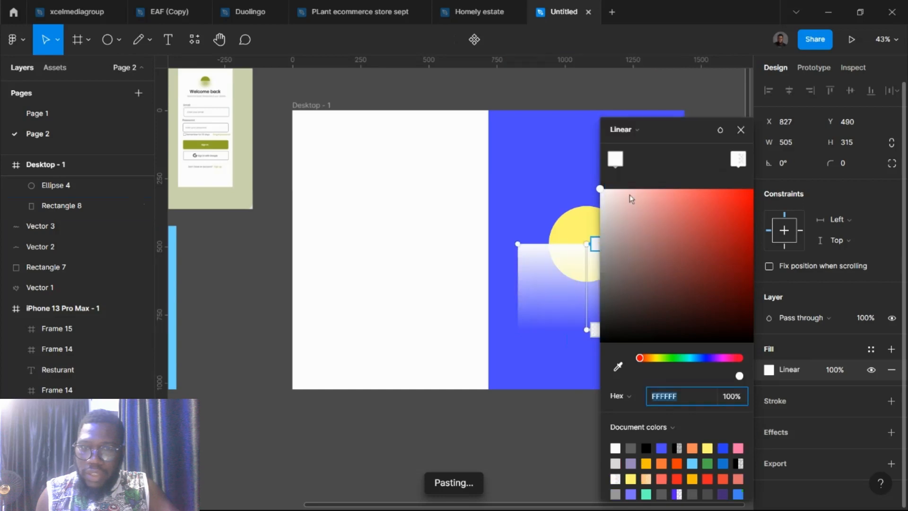
pyautogui.hscroll(2, 575, 301)
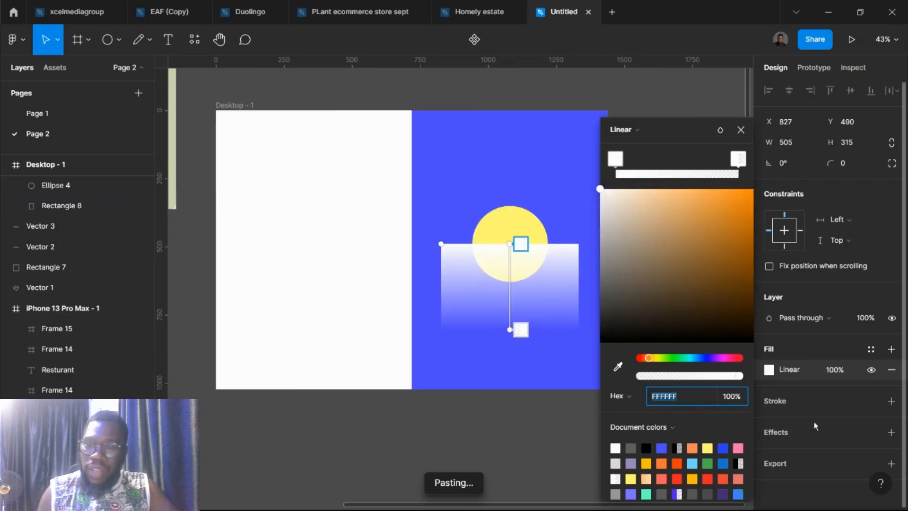
pyautogui.click(782, 434)
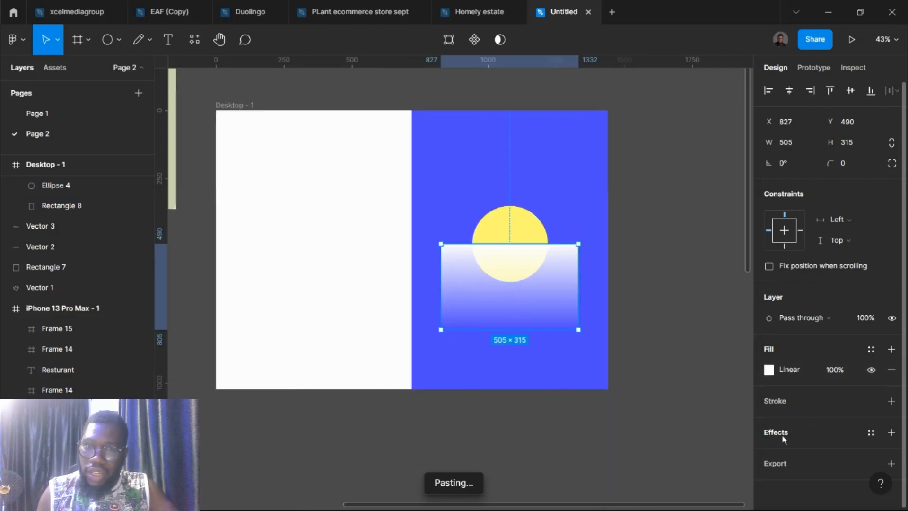
# - Add a layer blur effect of 400 to the gradient rectangle
pyautogui.click(781, 435)
pyautogui.click(799, 455)
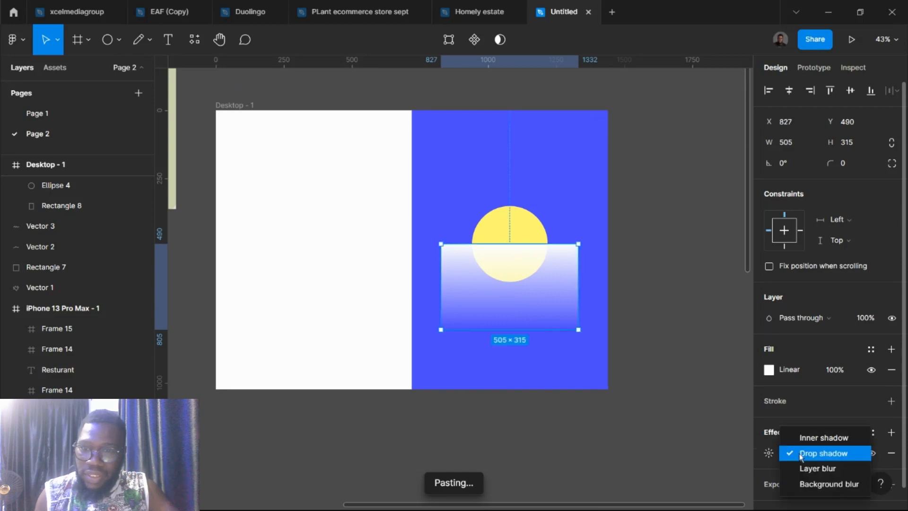
pyautogui.click(804, 472)
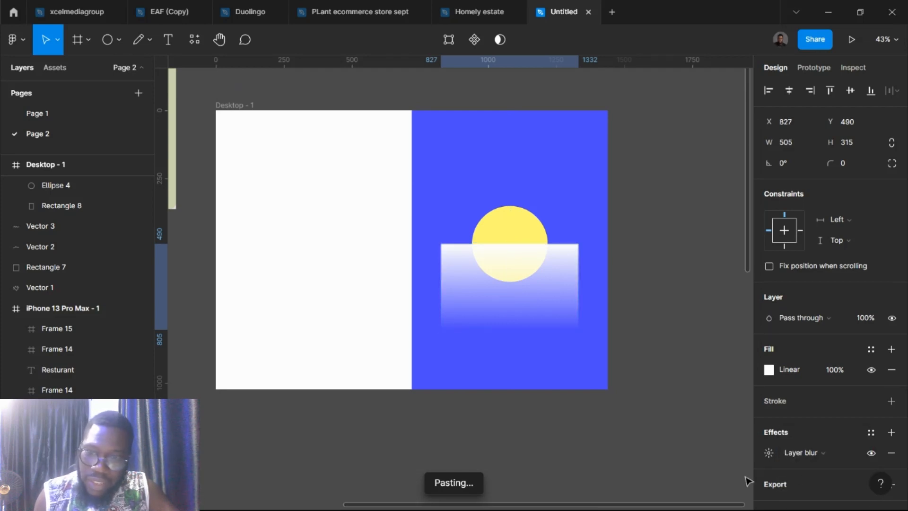
pyautogui.click(771, 454)
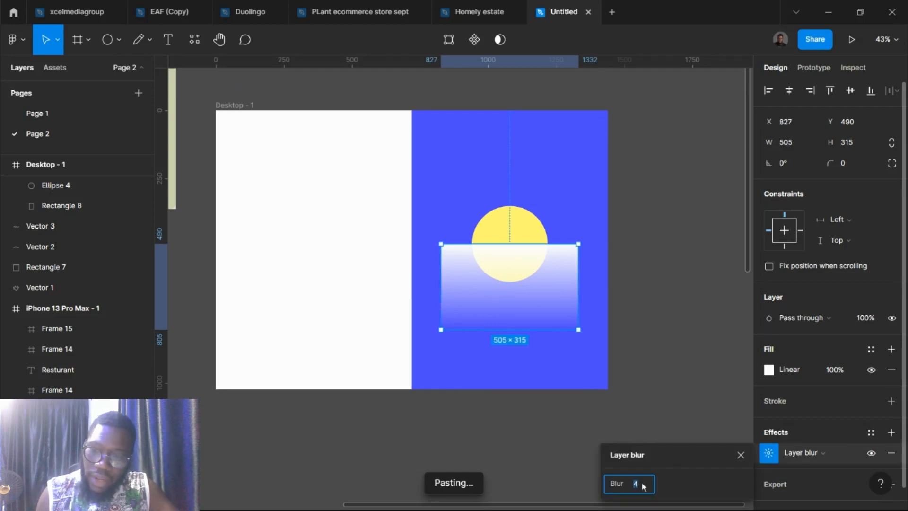
pyautogui.write('400')
pyautogui.press('Return')
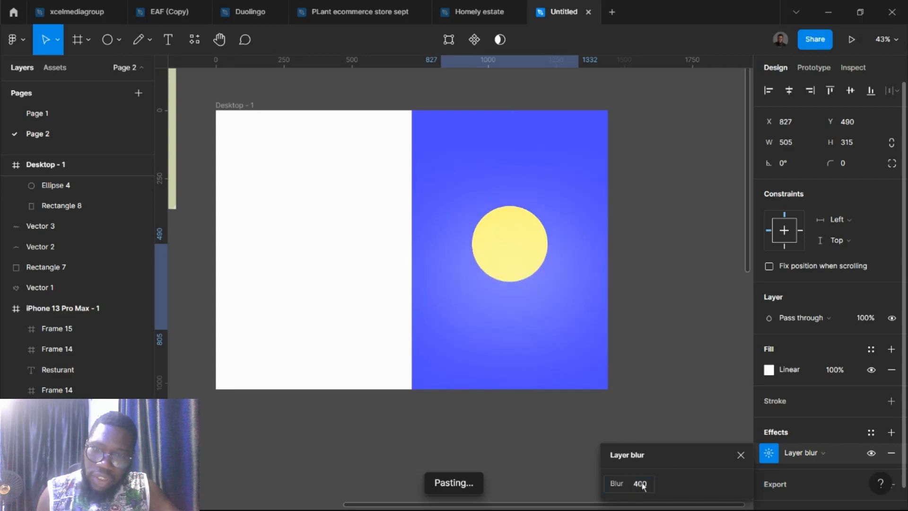
# - Reduce the rectangle's blur to 200 and change the effect type to background blur
pyautogui.click(641, 485)
pyautogui.write('2')
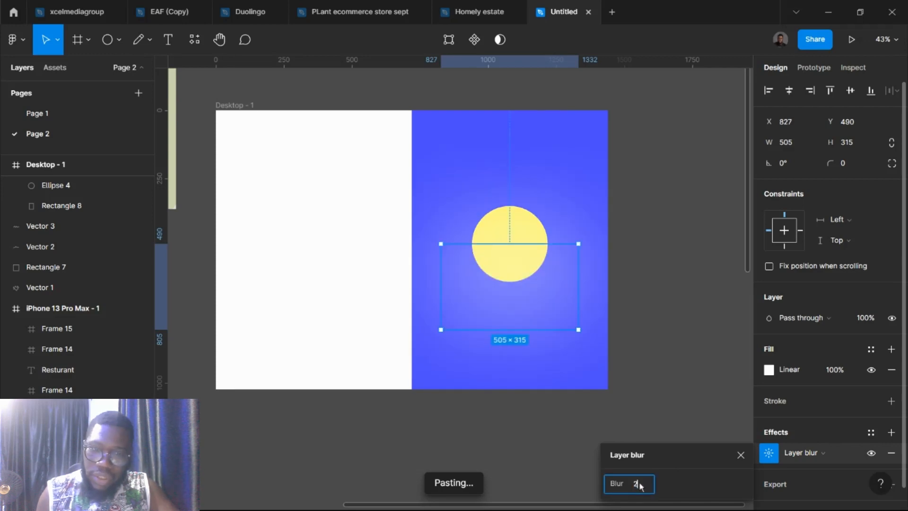
pyautogui.write('00')
pyautogui.press('Return')
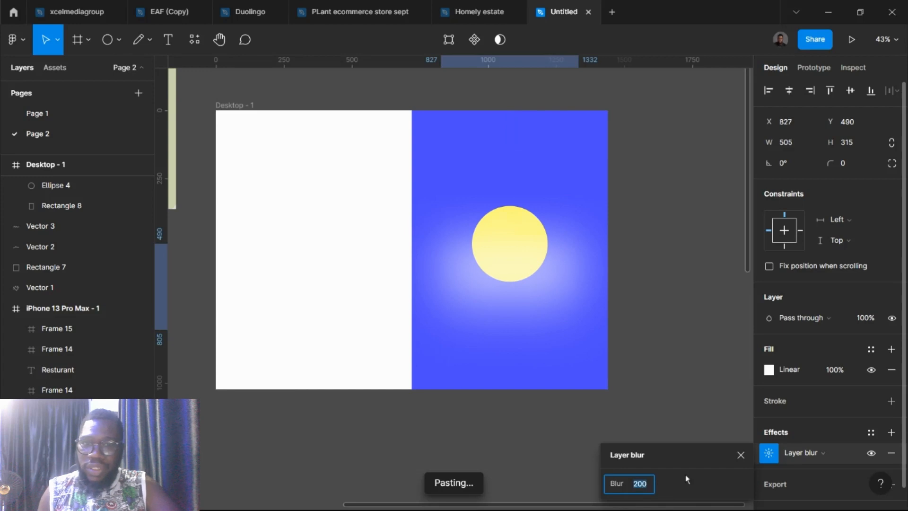
pyautogui.click(820, 453)
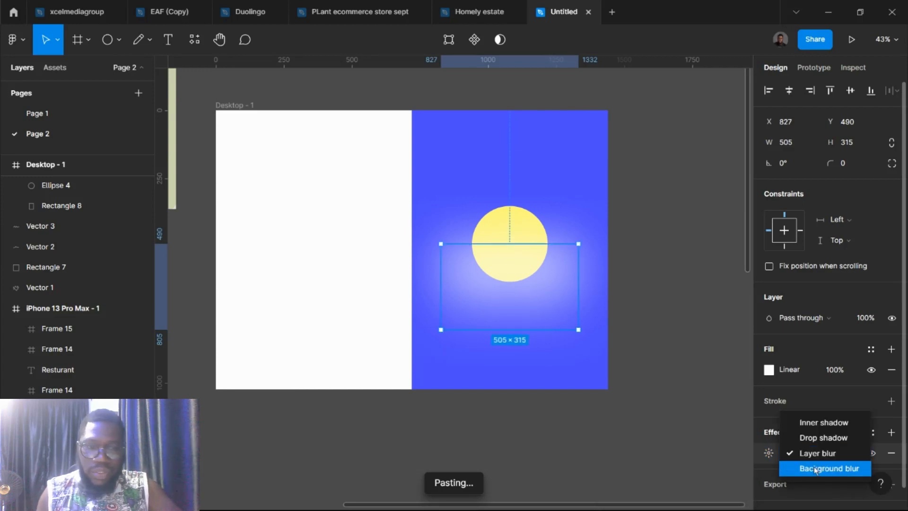
pyautogui.click(815, 468)
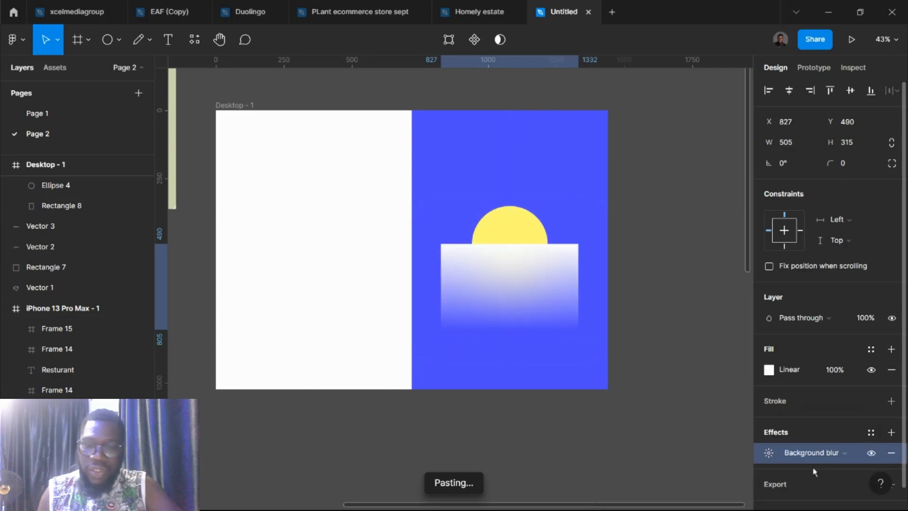
# - Lower the white gradient's opacity to about 2% at its start stop and 0% at its end stop
pyautogui.click(768, 372)
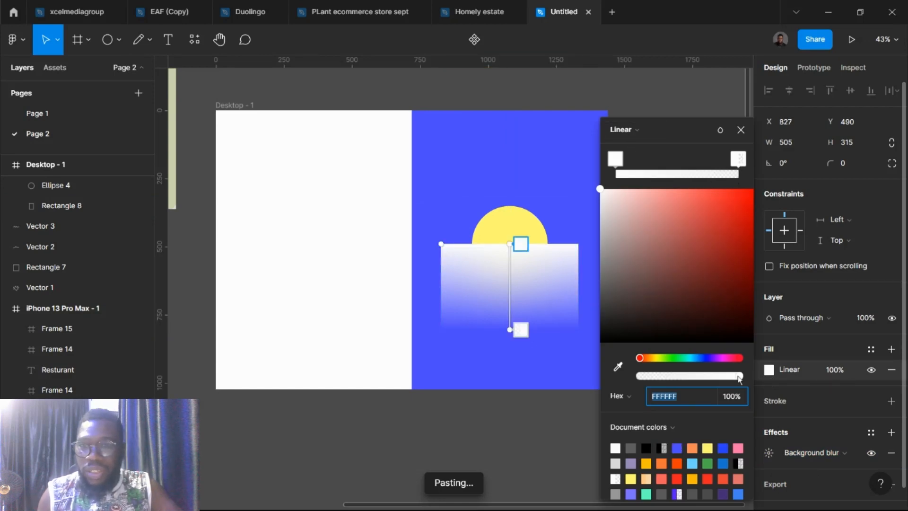
pyautogui.moveTo(739, 376); pyautogui.dragTo(689, 370)
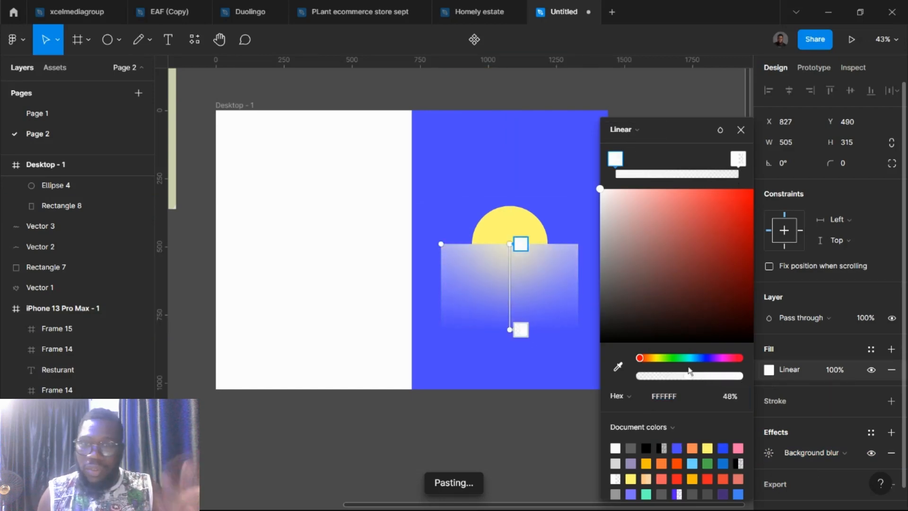
pyautogui.click(738, 159)
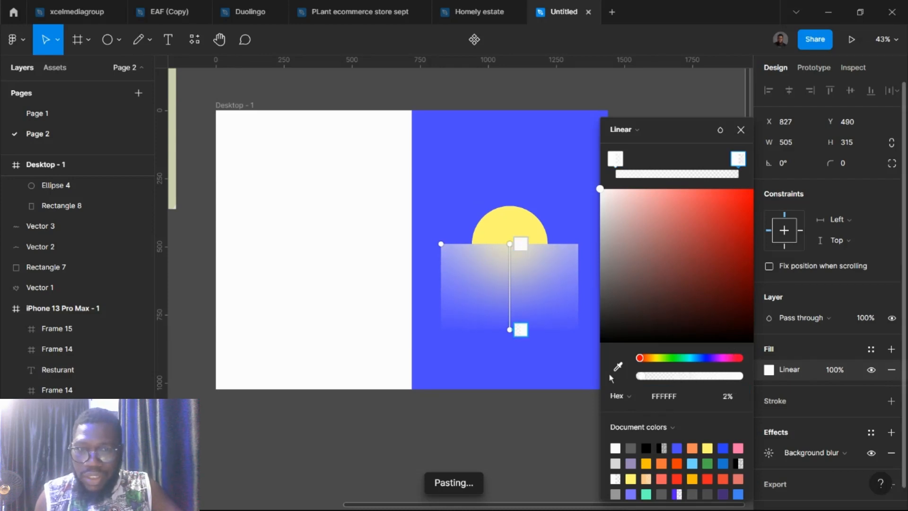
pyautogui.click(614, 160)
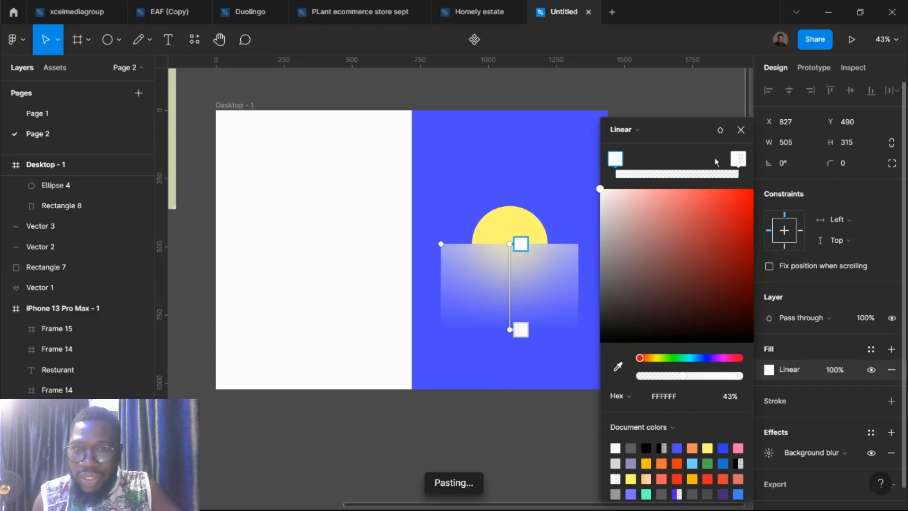
pyautogui.click(740, 161)
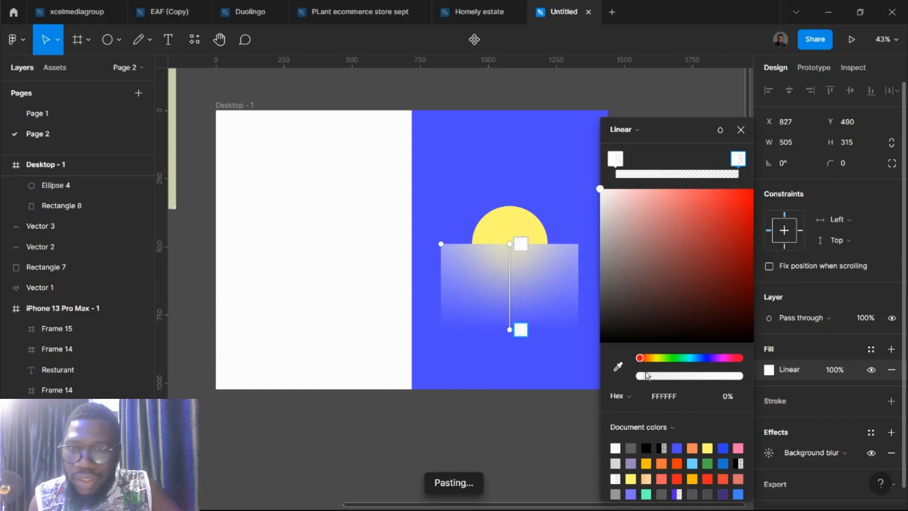
pyautogui.click(614, 159)
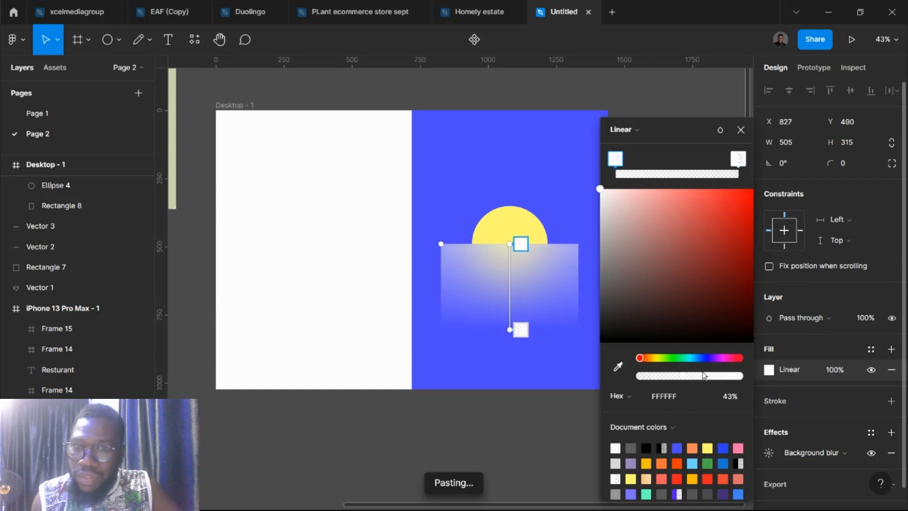
pyautogui.moveTo(683, 376); pyautogui.dragTo(643, 375)
# - Shorten the blurred rectangle from its lower edge to a height of about 261
pyautogui.hscroll(2, 526, 351)
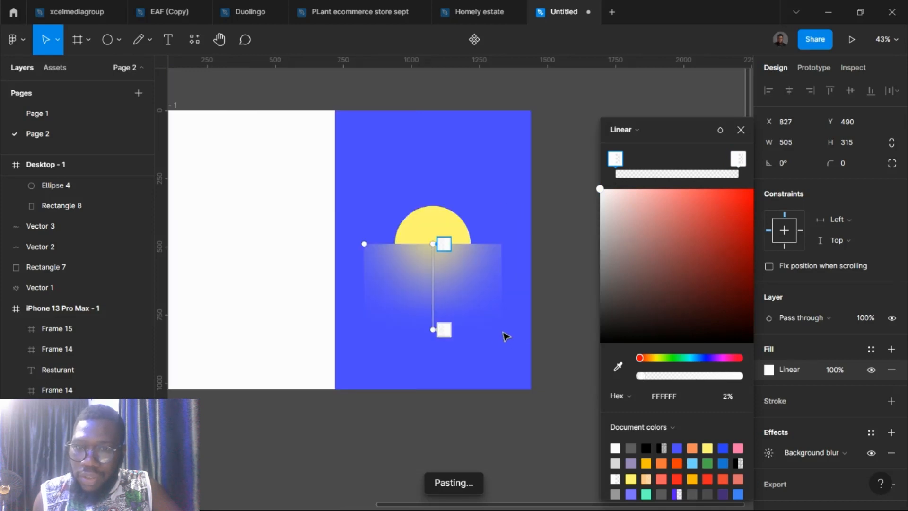
pyautogui.click(471, 305)
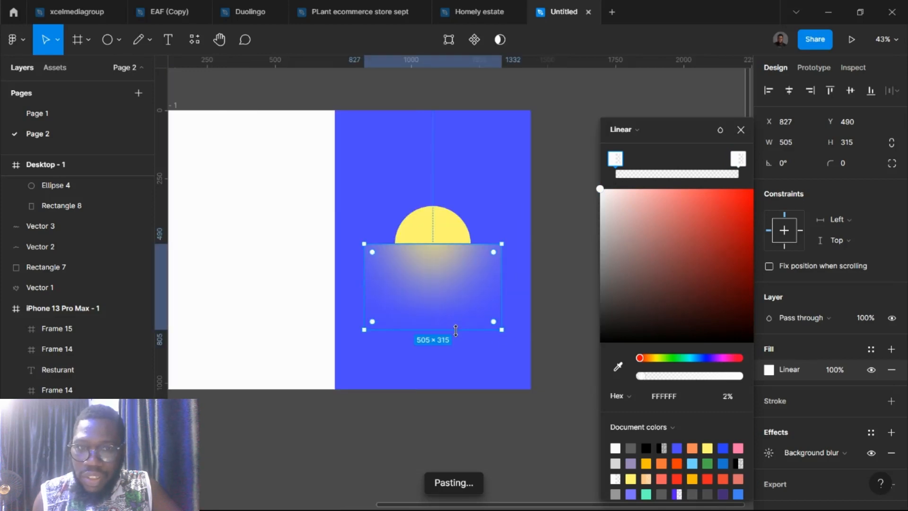
pyautogui.moveTo(456, 329)
pyautogui.mouseDown()
pyautogui.moveTo(459, 308)
pyautogui.moveTo(459, 315)
pyautogui.mouseUp()
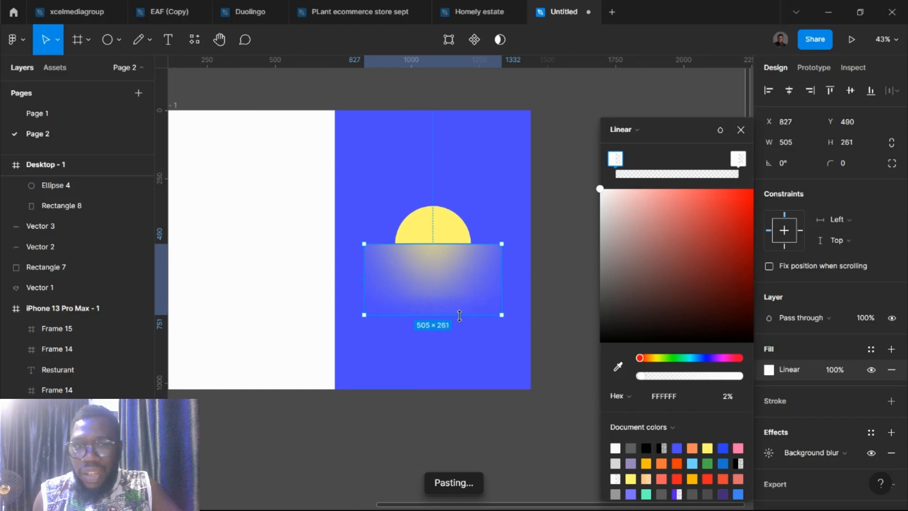
pyautogui.click(573, 366)
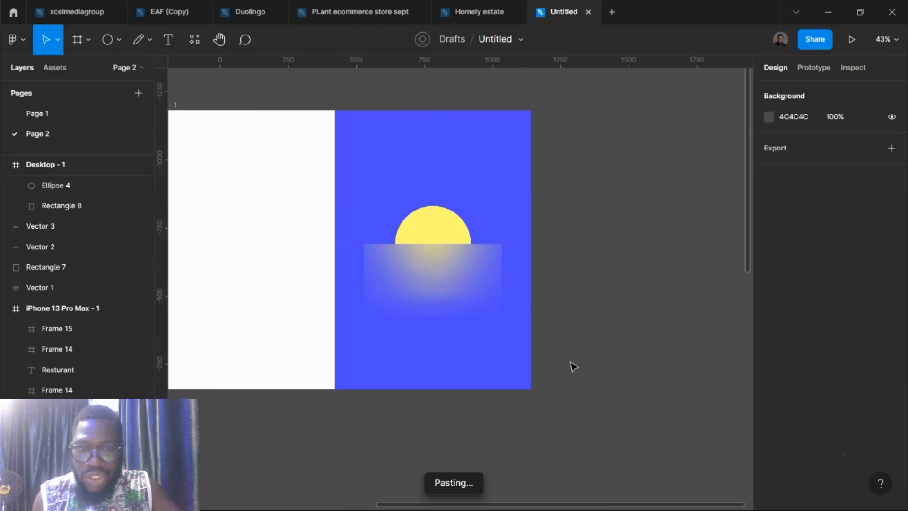
# - Compare with the green half-blurred logo in the sample design and narrow the blurred rectangle to about 405 wide
pyautogui.scroll(-1, 570, 367)
pyautogui.hscroll(-4, 513, 342)
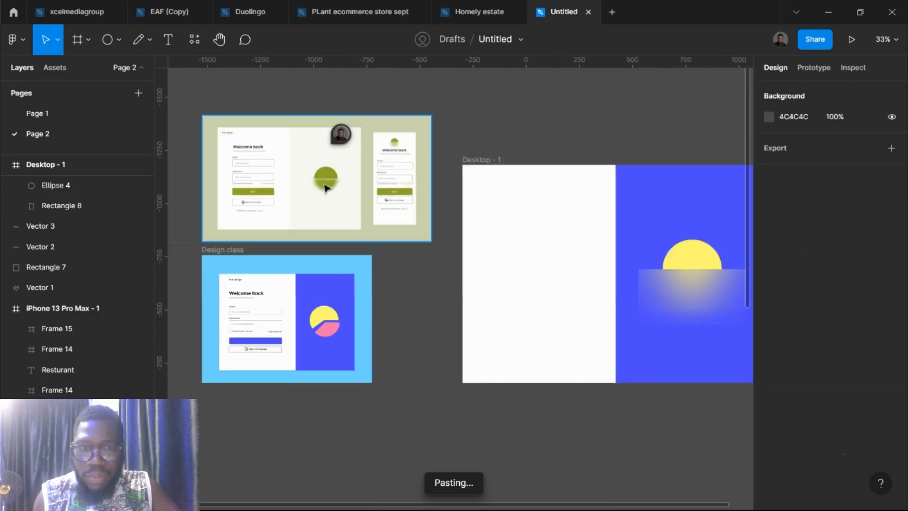
pyautogui.scroll(3, 325, 189)
pyautogui.scroll(4, 340, 189)
pyautogui.scroll(-3, 354, 202)
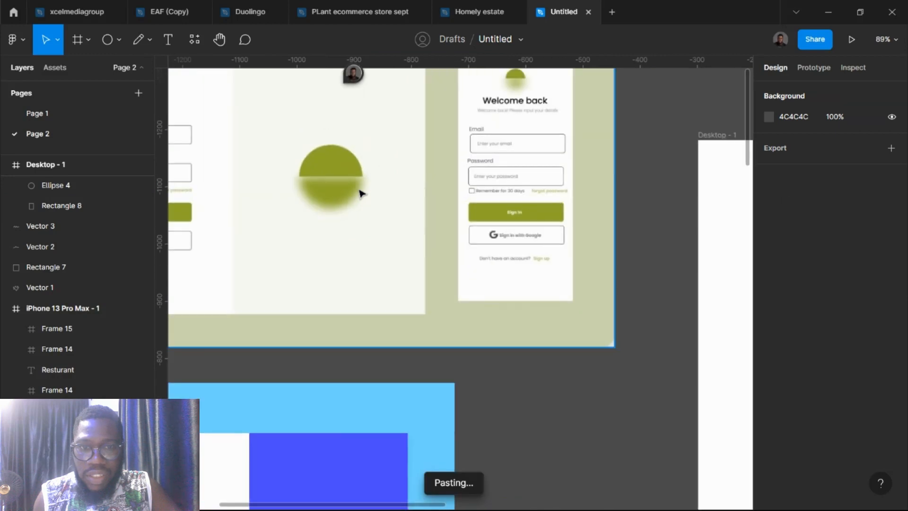
pyautogui.hscroll(5, 361, 194)
pyautogui.hscroll(5, 446, 283)
pyautogui.hscroll(3, 523, 372)
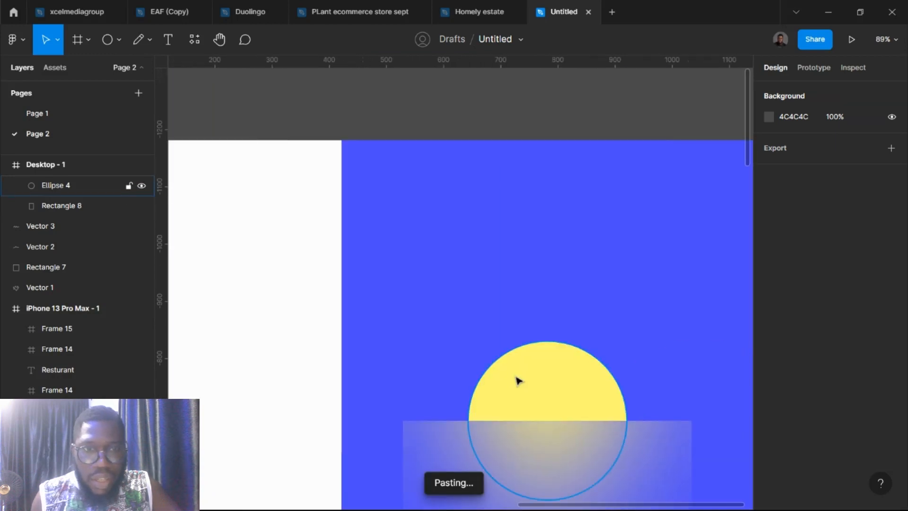
pyautogui.scroll(-3, 519, 379)
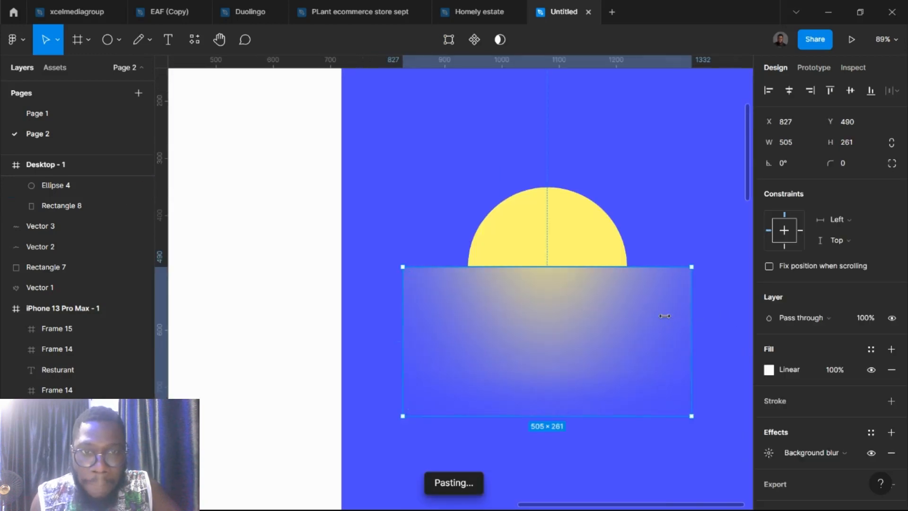
pyautogui.moveTo(691, 316); pyautogui.dragTo(620, 330)
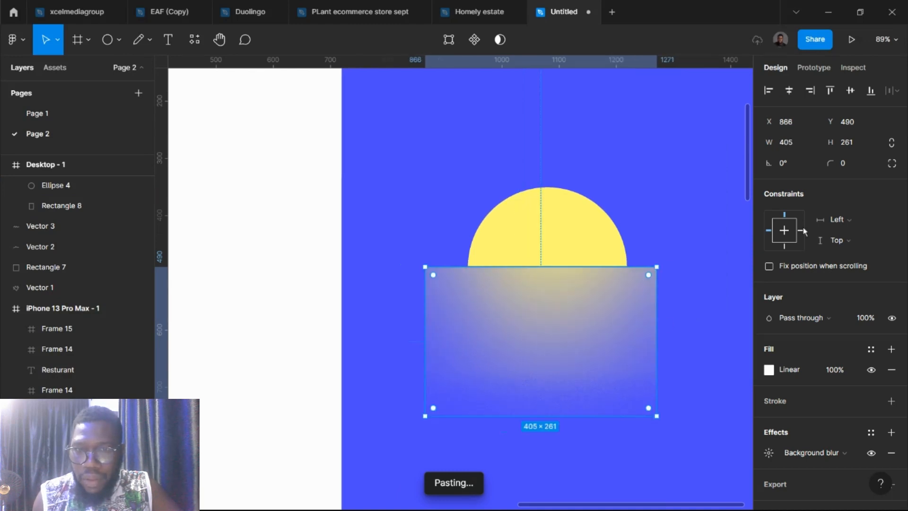
# - Round the blurred rectangle's top corners to a radius of 8 and both bottom corners to 600
pyautogui.moveTo(841, 165); pyautogui.dragTo(35, 166)
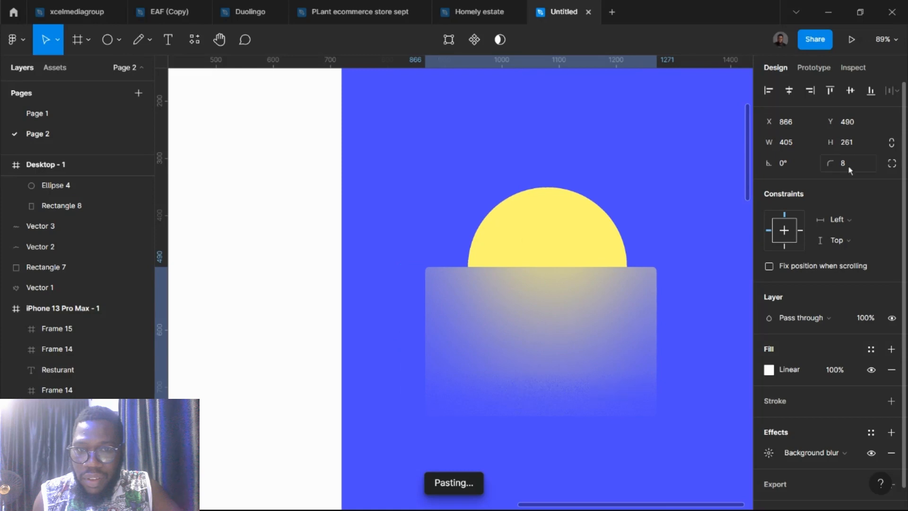
pyautogui.click(892, 163)
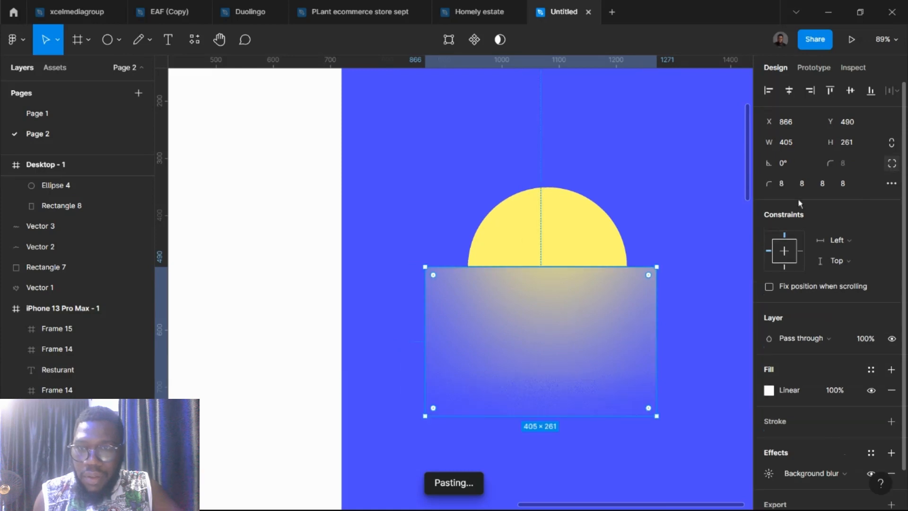
pyautogui.click(803, 184)
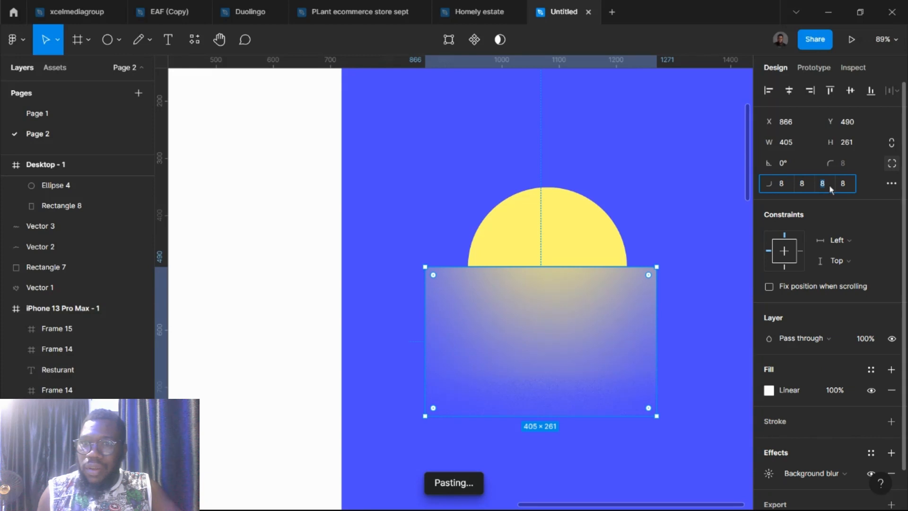
pyautogui.write('60')
pyautogui.press('Return')
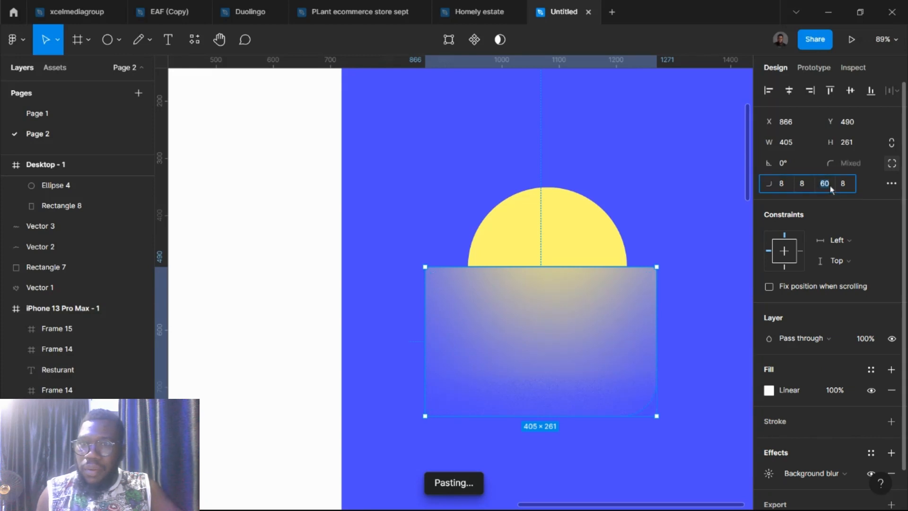
pyautogui.write('0')
pyautogui.press('Return')
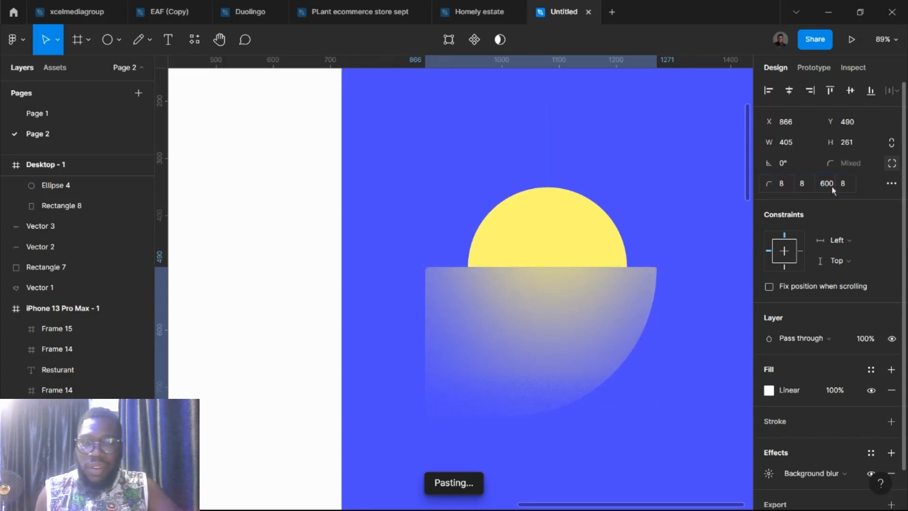
pyautogui.click(847, 187)
pyautogui.write('600')
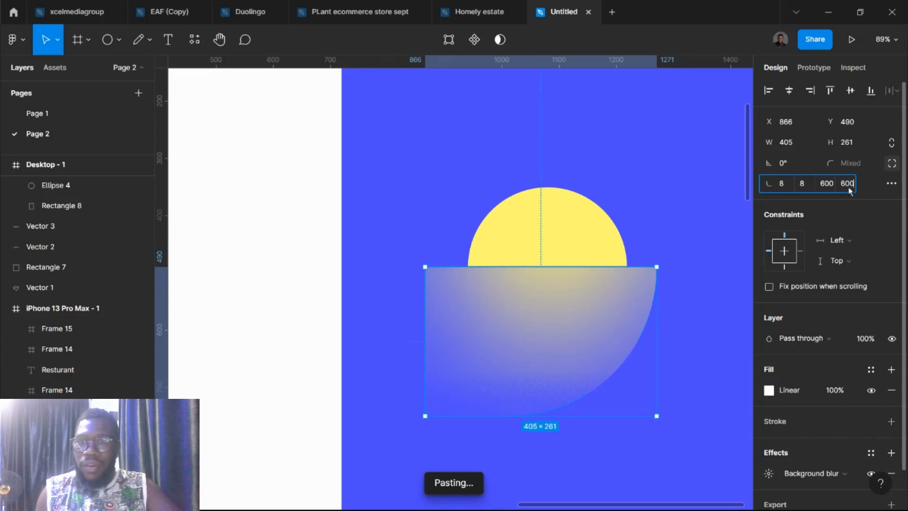
pyautogui.press('Return')
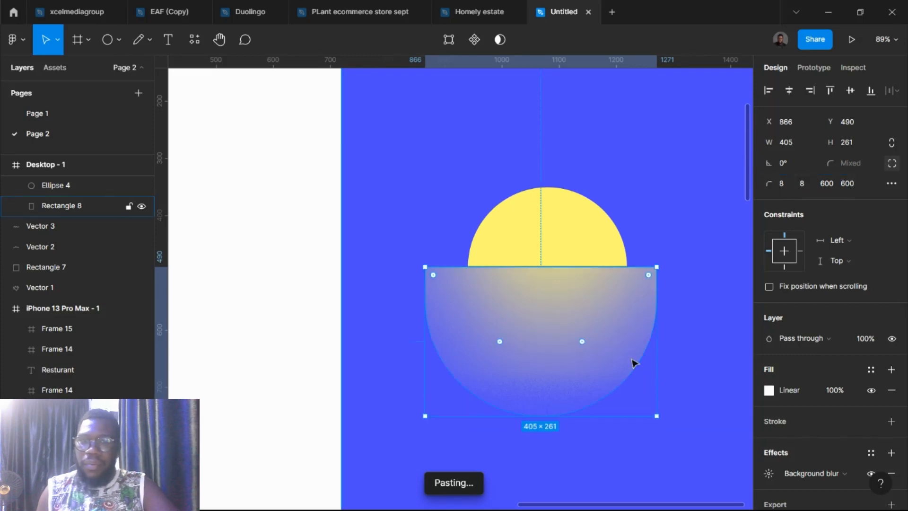
# - Narrow the rounded blur shape to slightly wider than the yellow circle and centre it over the circle's lower half
pyautogui.moveTo(425, 293); pyautogui.dragTo(469, 300)
pyautogui.moveTo(541, 311); pyautogui.dragTo(540, 341)
pyautogui.scroll(-3, 540, 341)
pyautogui.click(564, 134)
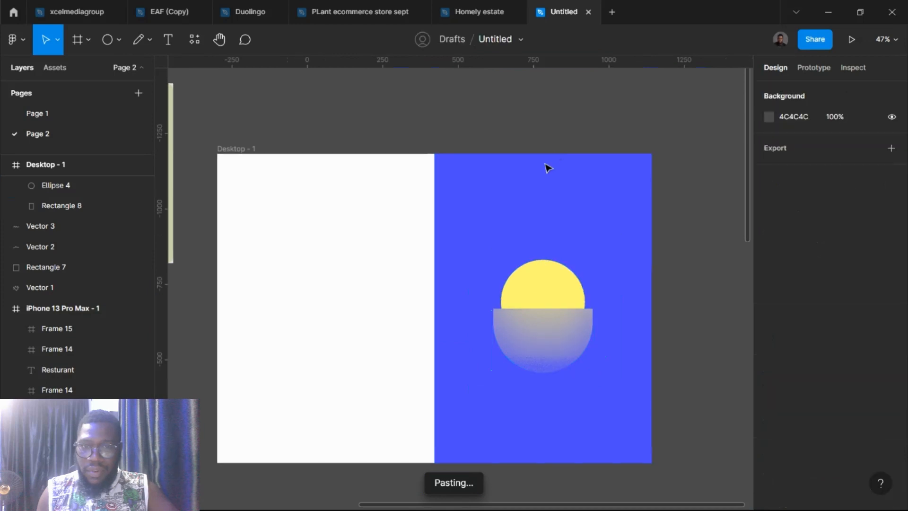
pyautogui.scroll(-5, 651, 421)
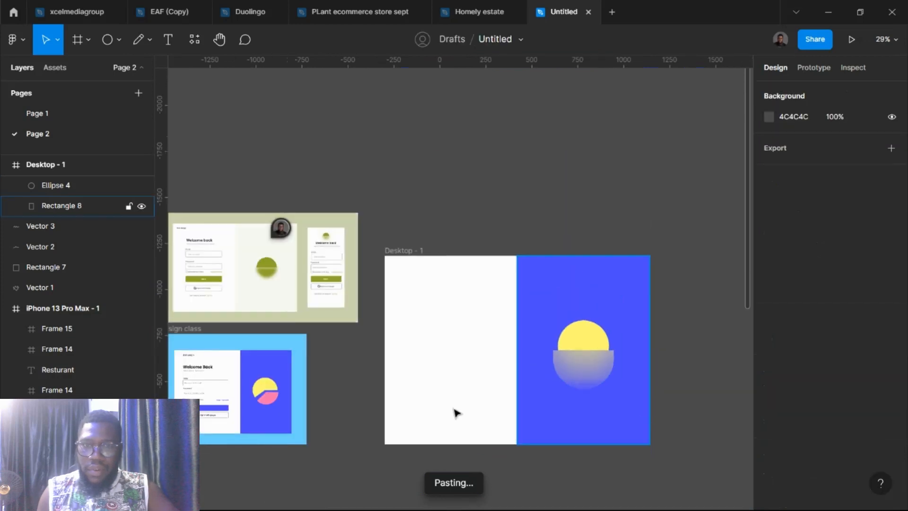
# - Set both top corner radii of the blurred shape over the yellow circle to 24
pyautogui.scroll(5, 290, 290)
pyautogui.hscroll(3, 290, 297)
pyautogui.scroll(-3, 292, 306)
pyautogui.hscroll(5, 292, 306)
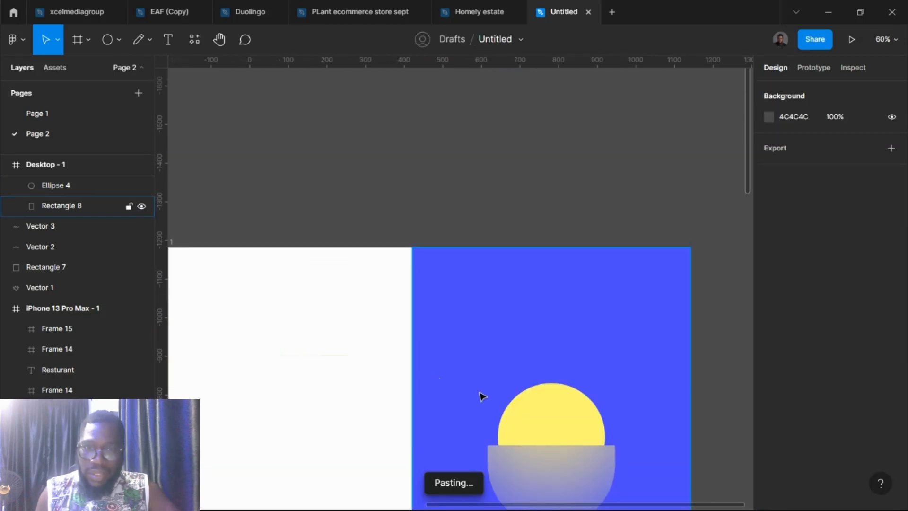
pyautogui.click(517, 458)
pyautogui.scroll(-3, 516, 458)
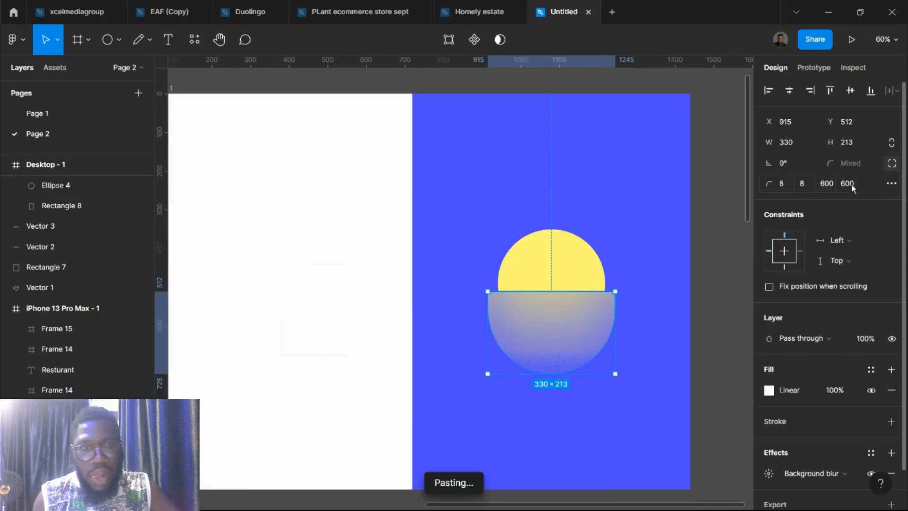
pyautogui.click(783, 188)
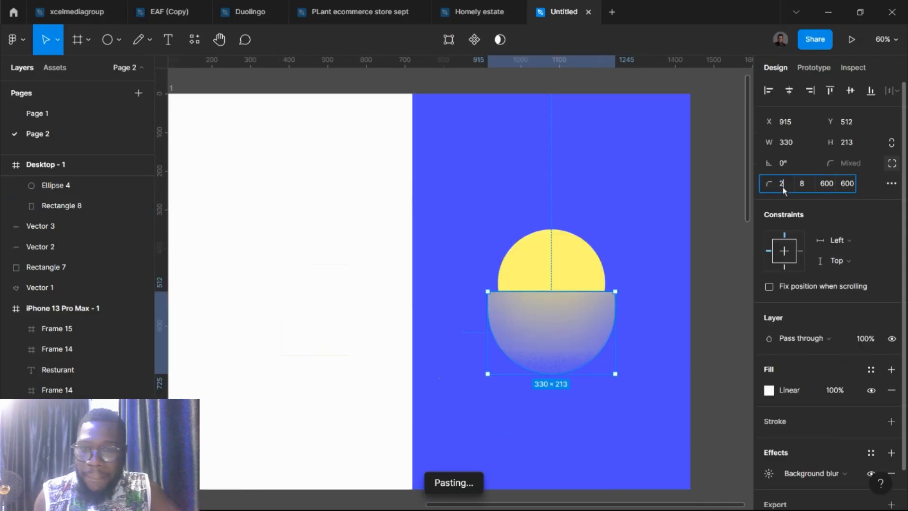
pyautogui.press('Tab')
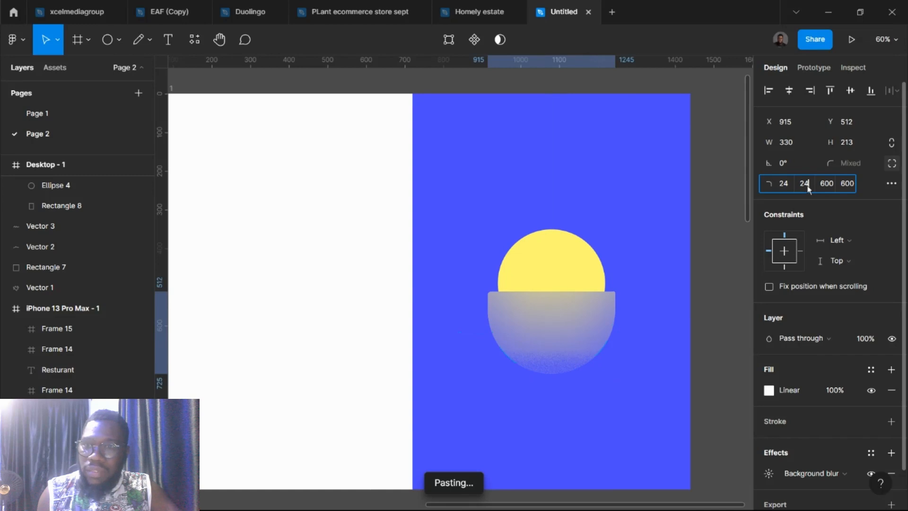
pyautogui.press('Return')
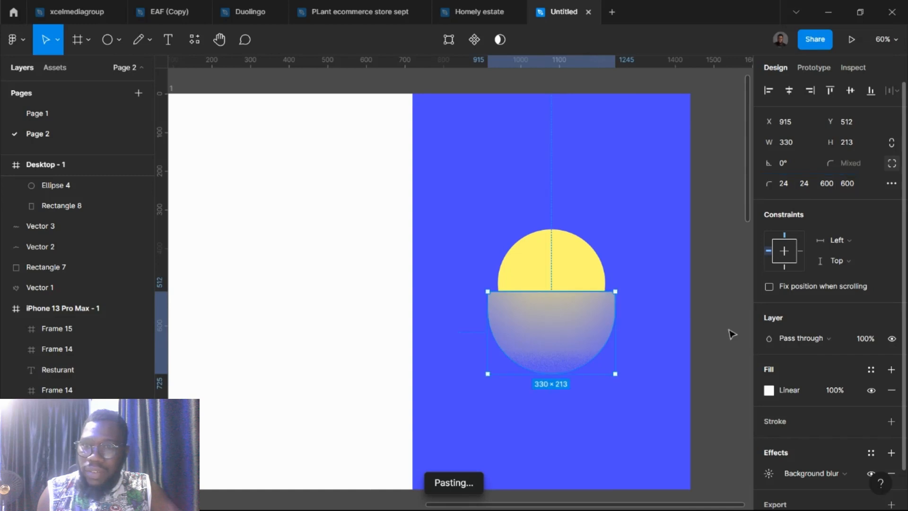
# - Stretch the blurred shape's linear gradient so it starts above its upper edge and ends below its lower edge
pyautogui.click(768, 390)
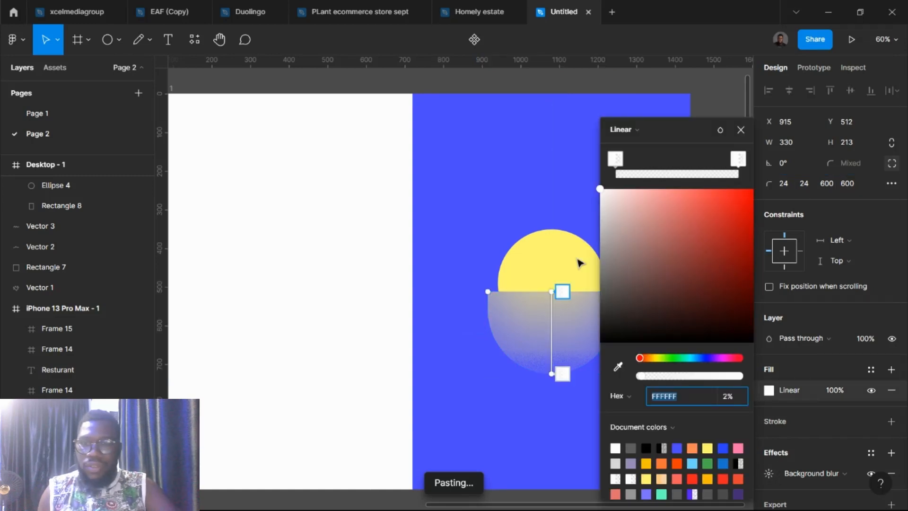
pyautogui.moveTo(551, 292); pyautogui.dragTo(551, 253)
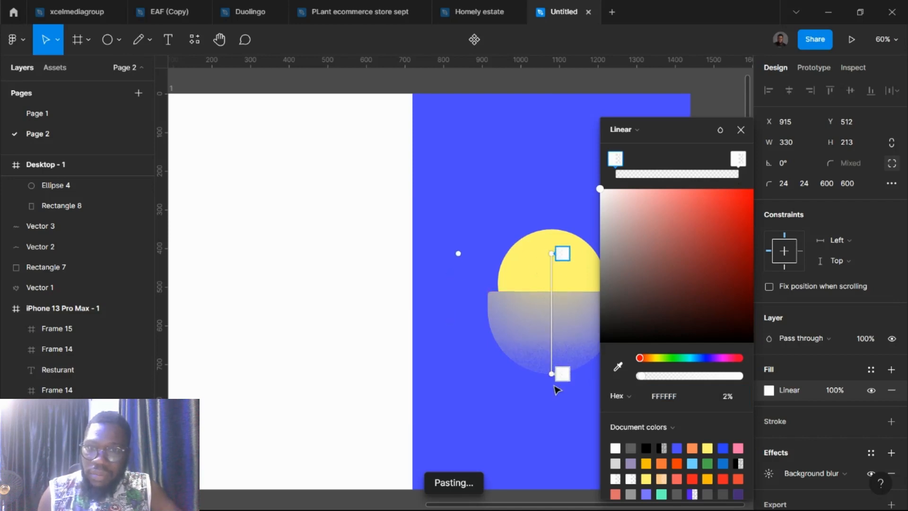
pyautogui.moveTo(551, 374); pyautogui.dragTo(565, 412)
# - Try background blur values of 400 and 457 on the rounded shape and set the blur back to 200
pyautogui.click(771, 473)
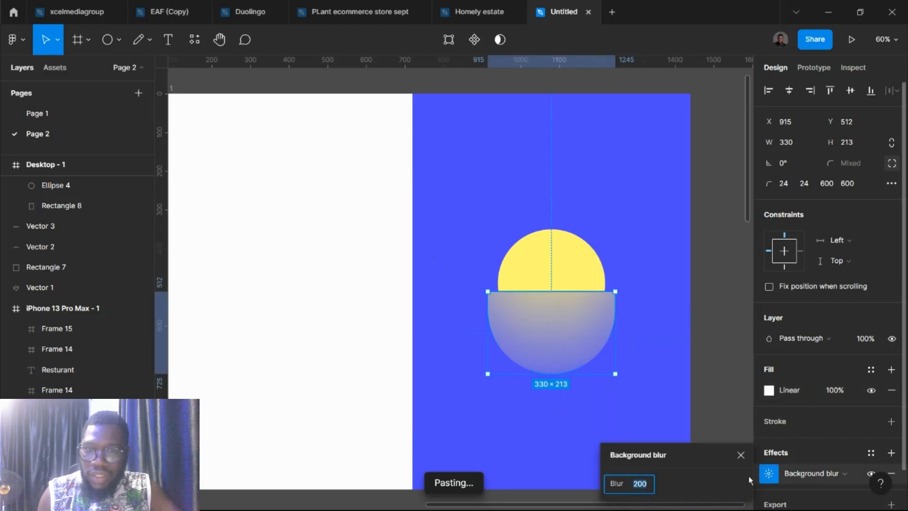
pyautogui.write('4')
pyautogui.press('Return')
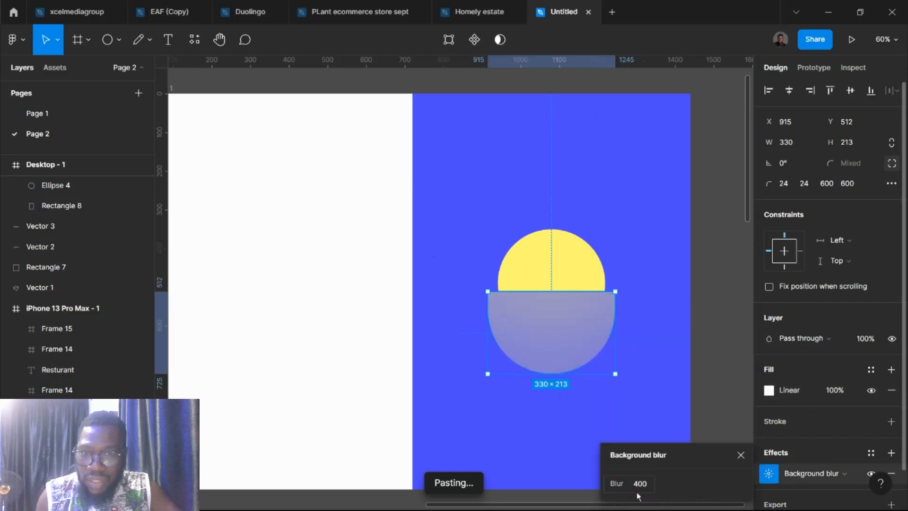
pyautogui.click(639, 484)
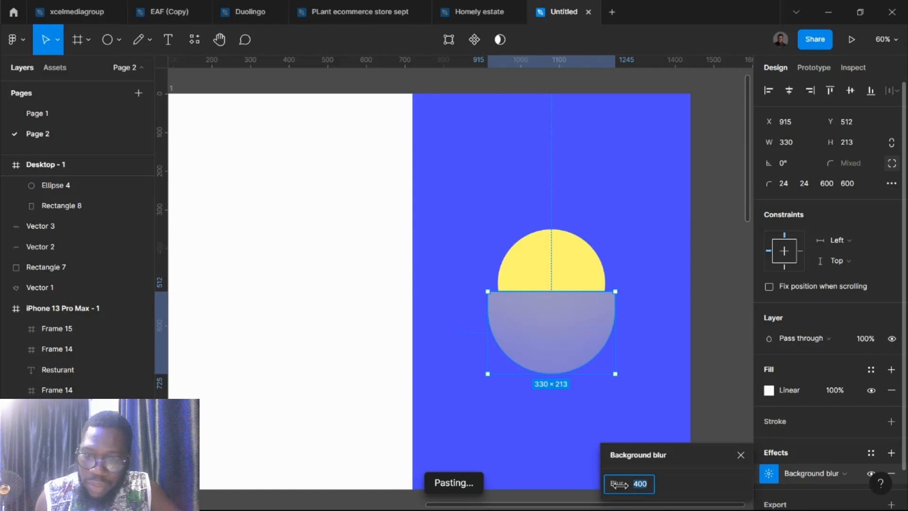
pyautogui.moveTo(618, 484); pyautogui.dragTo(443, 482)
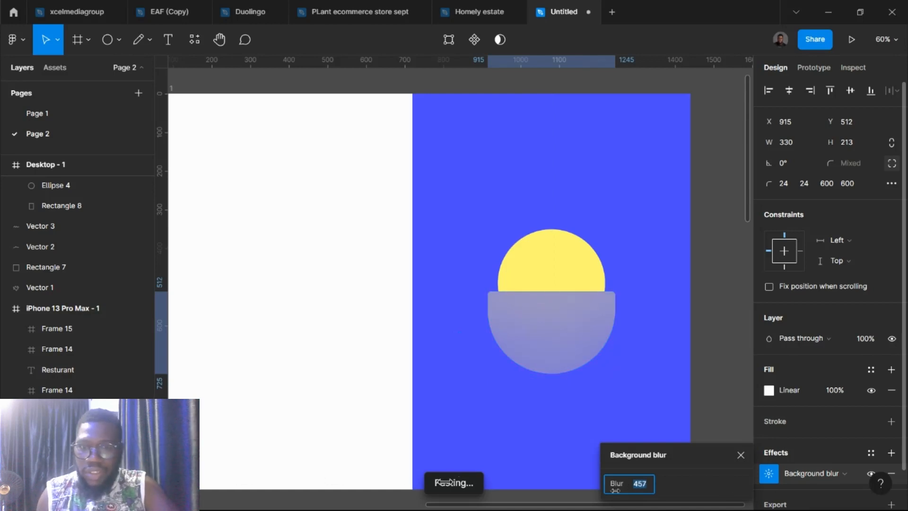
pyautogui.write('200')
pyautogui.press('Return')
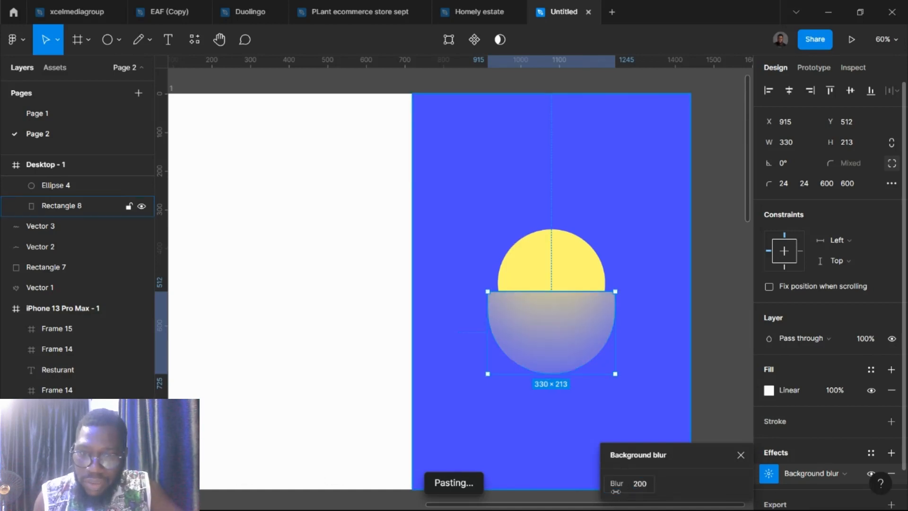
# - Set the background blur of the half-round rectangle below the yellow circle to 100
pyautogui.click(637, 487)
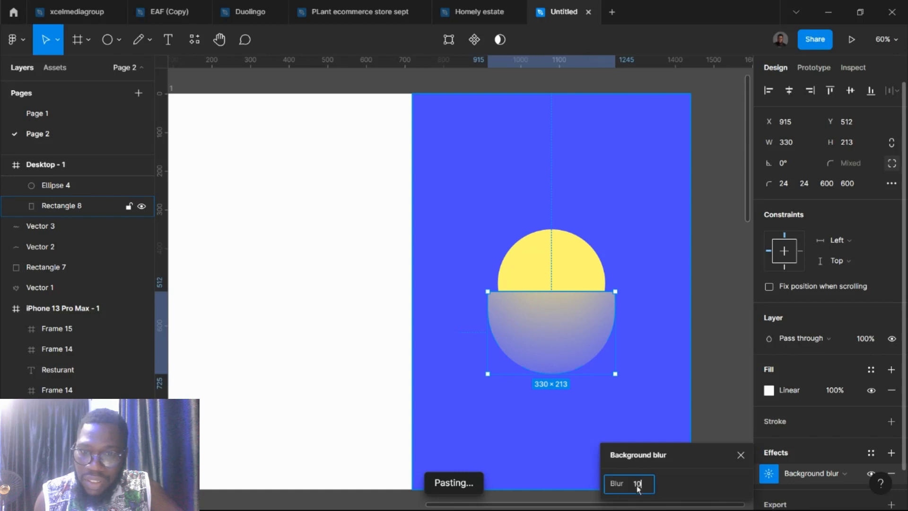
pyautogui.write('100')
pyautogui.press('Return')
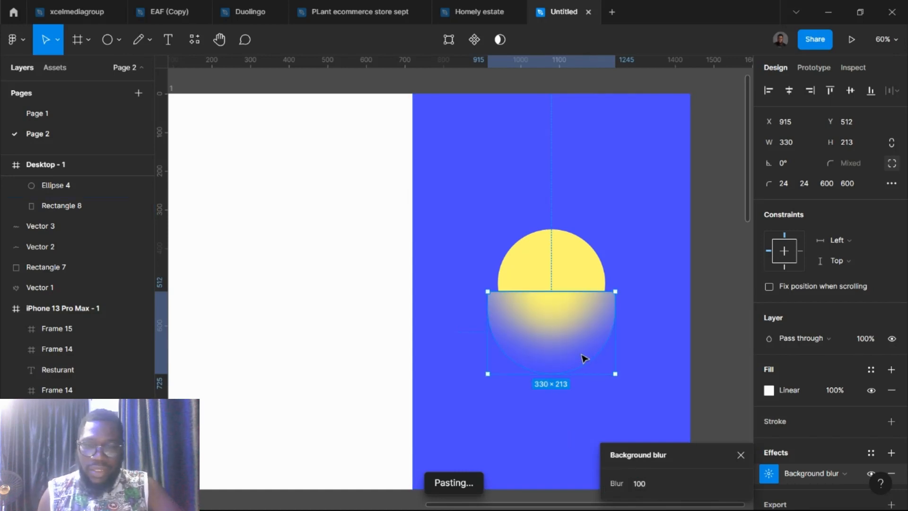
pyautogui.click(718, 372)
# - Show the 12-column layout grid on the Desktop - 1 frame
pyautogui.scroll(-3, 719, 372)
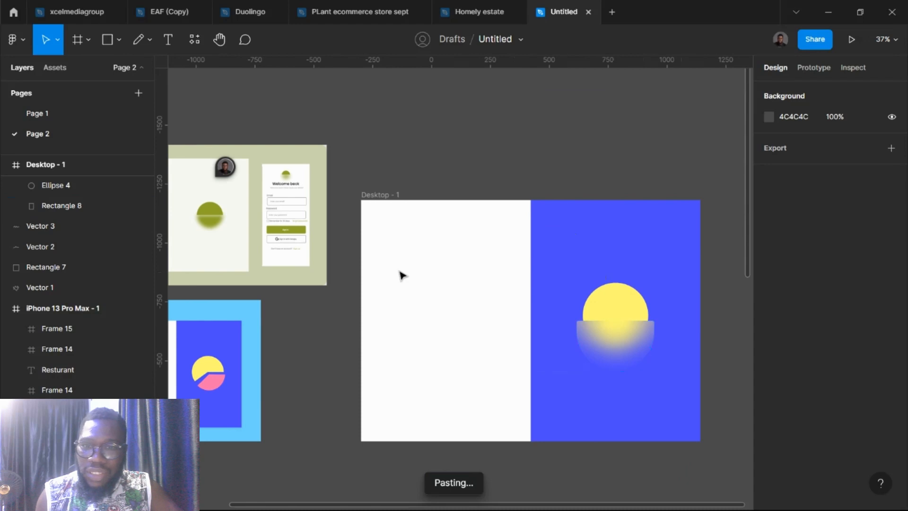
pyautogui.hscroll(-3, 400, 273)
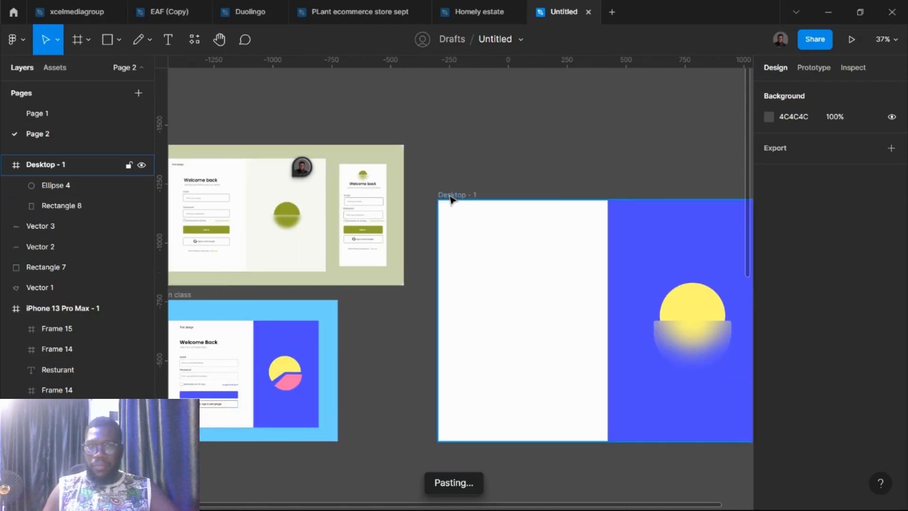
pyautogui.click(468, 196)
pyautogui.click(871, 287)
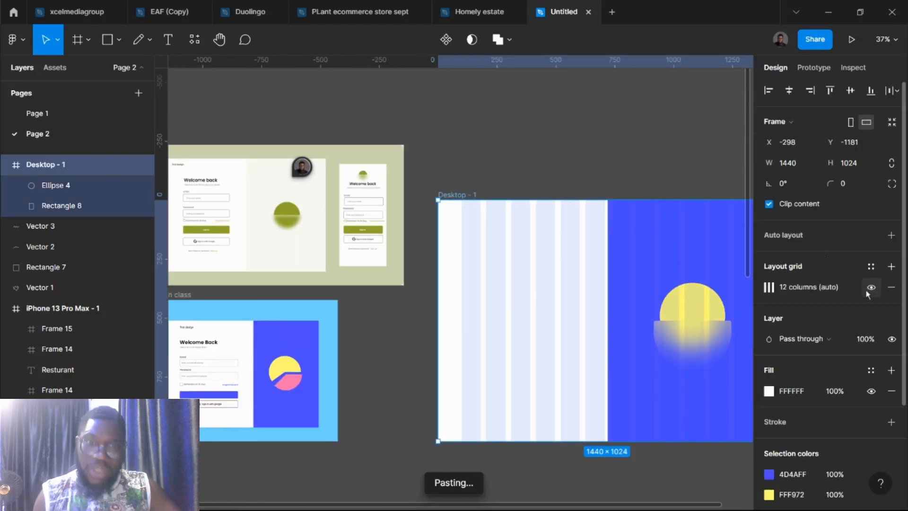
# - Inspect the text properties of the Welcome Back heading in the Design class login page
pyautogui.scroll(3, 184, 175)
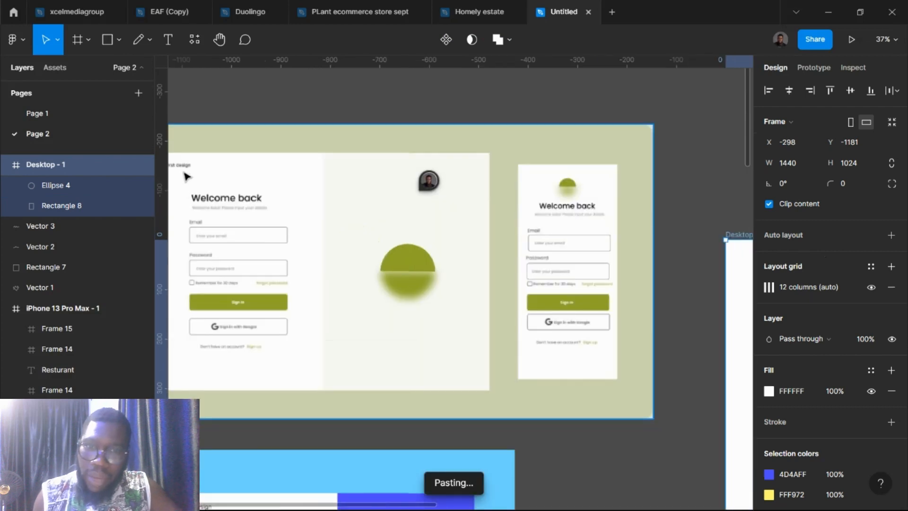
pyautogui.scroll(-7, 345, 264)
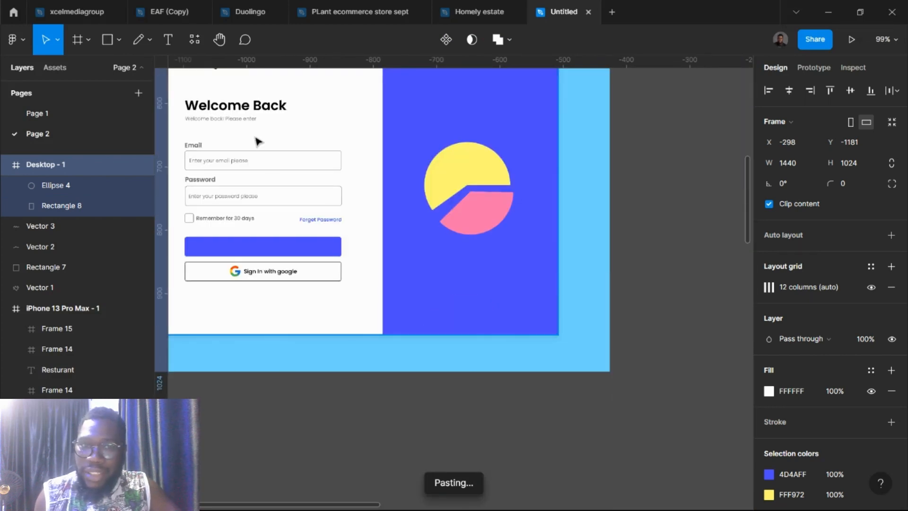
pyautogui.click(237, 111)
pyautogui.doubleClick(236, 108)
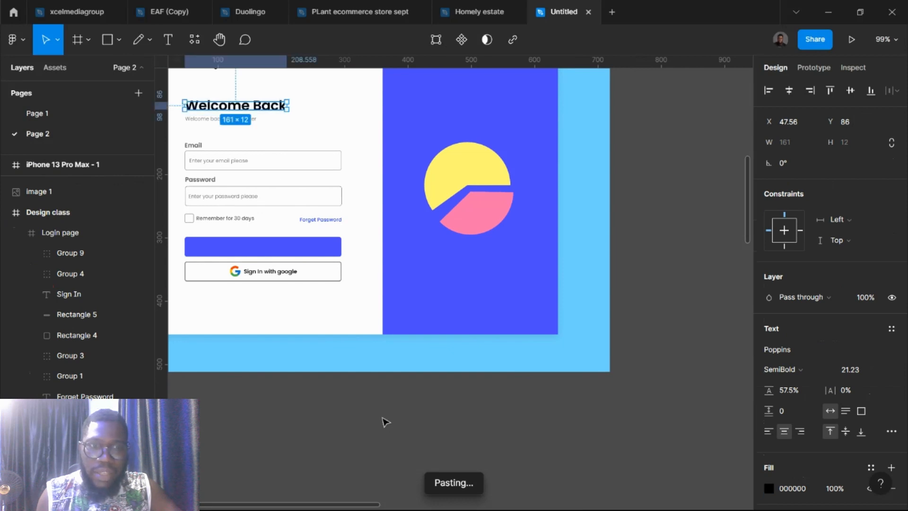
pyautogui.click(466, 374)
pyautogui.scroll(-5, 466, 371)
pyautogui.hscroll(3, 587, 253)
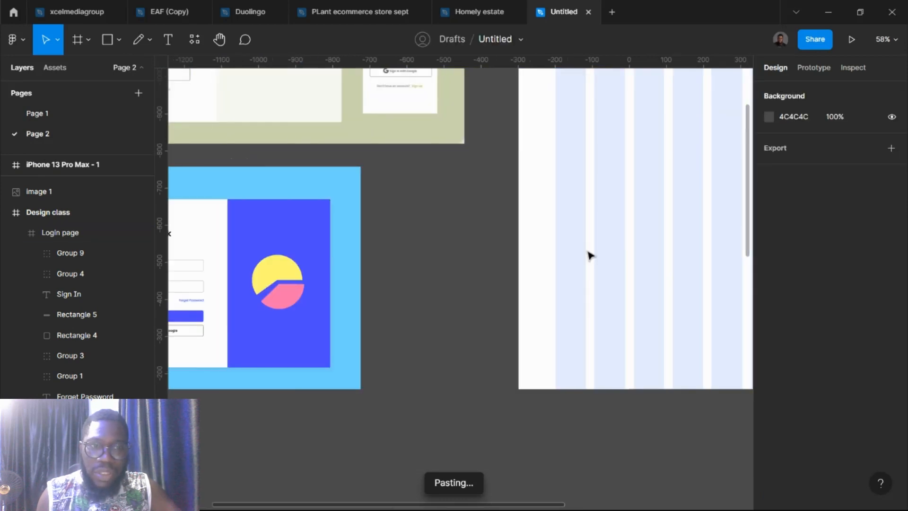
pyautogui.scroll(3, 573, 249)
pyautogui.hscroll(2, 574, 249)
pyautogui.press('t')
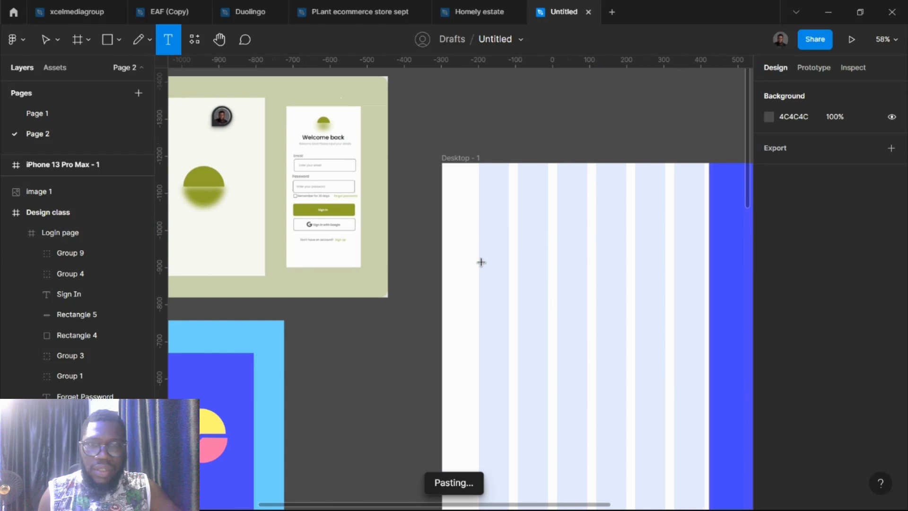
pyautogui.click(481, 264)
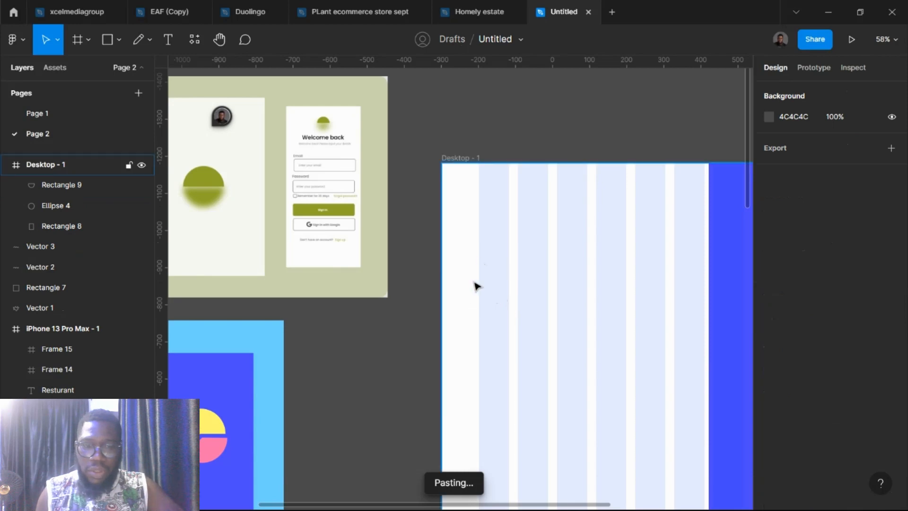
pyautogui.scroll(-3, 475, 303)
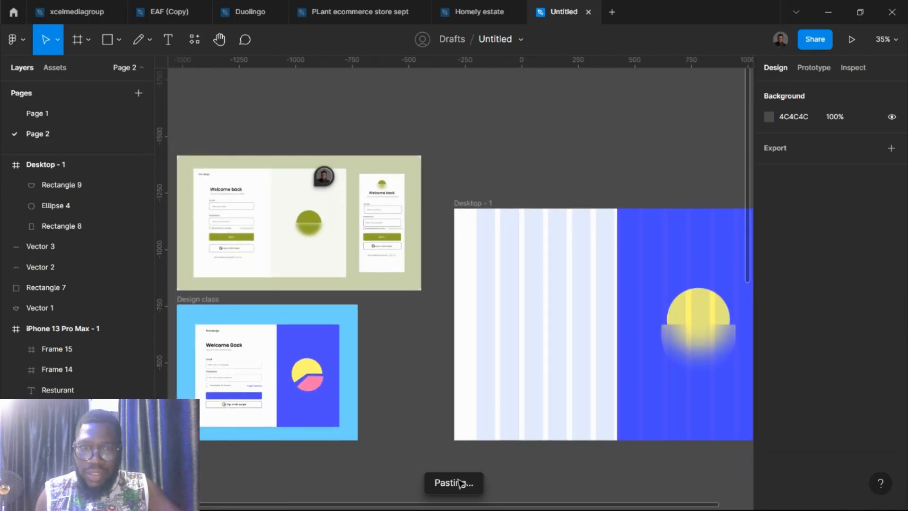
pyautogui.scroll(2, 464, 440)
pyautogui.scroll(3, 484, 212)
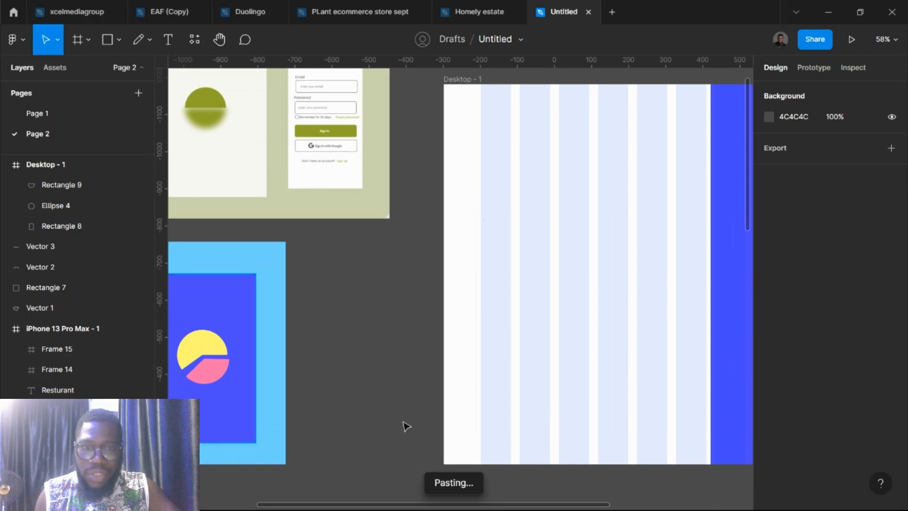
pyautogui.press('t')
pyautogui.moveTo(364, 282); pyautogui.dragTo(490, 318)
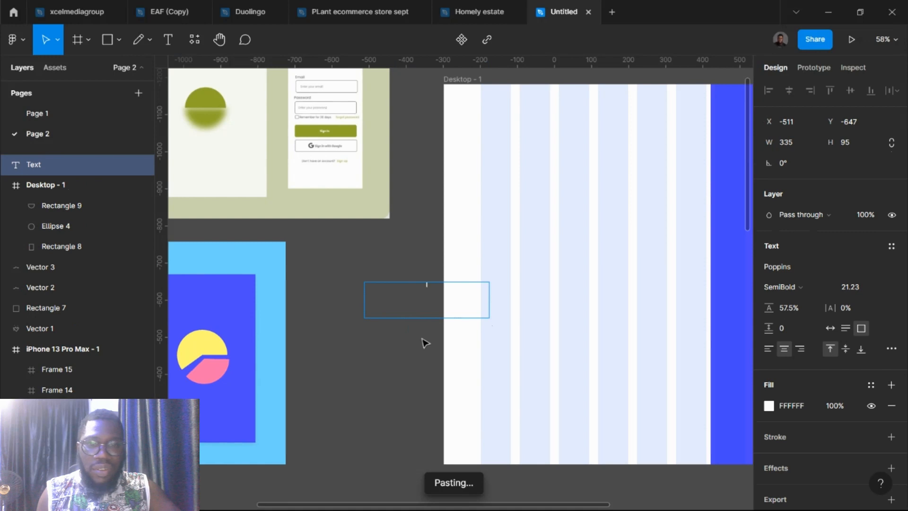
pyautogui.click(403, 359)
pyautogui.scroll(3, 474, 243)
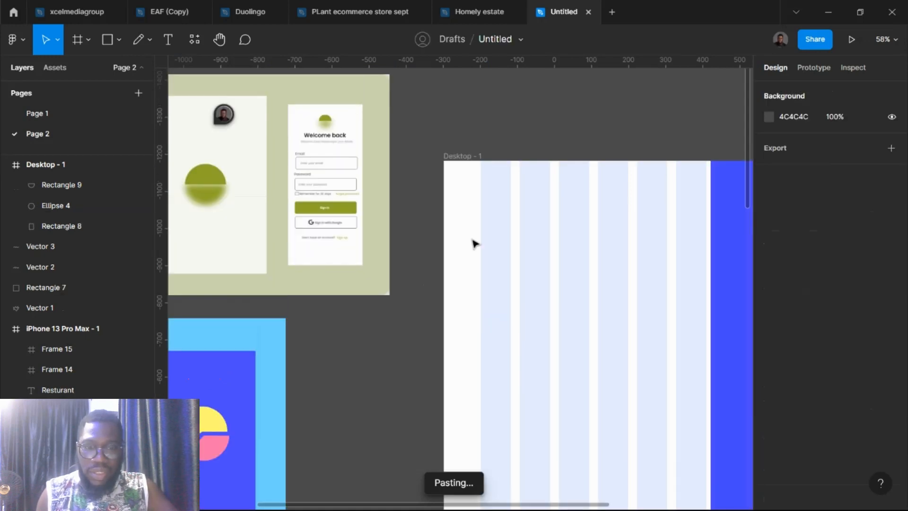
pyautogui.click(476, 157)
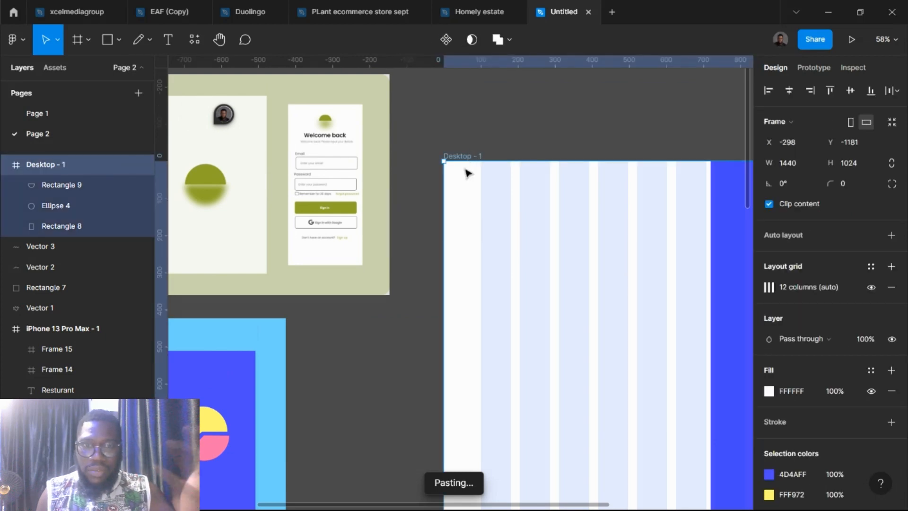
pyautogui.scroll(-3, 451, 179)
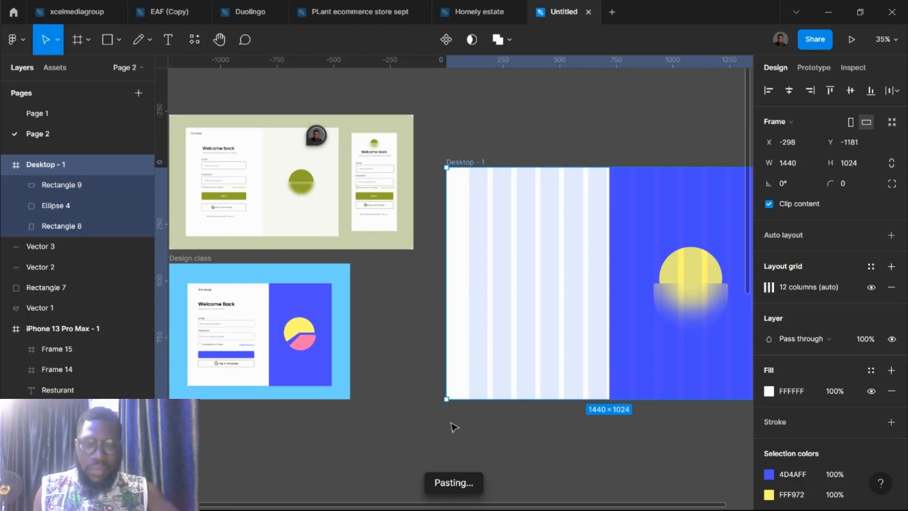
pyautogui.click(410, 320)
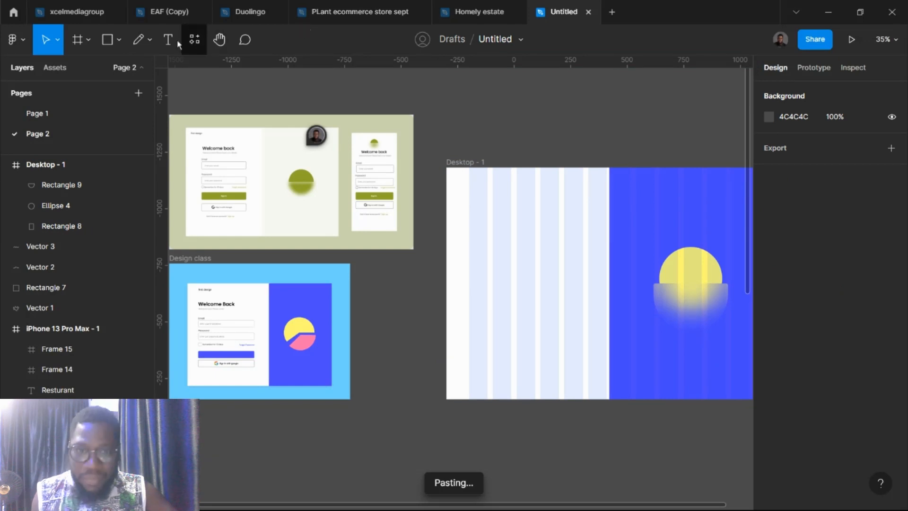
# - Close the xcelmediagroup file and return to the Untitled file
pyautogui.click(89, 12)
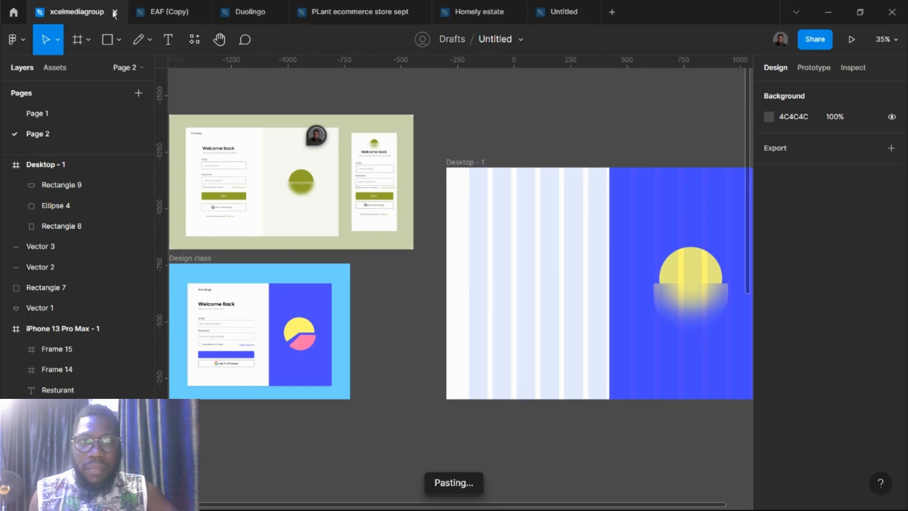
pyautogui.click(114, 13)
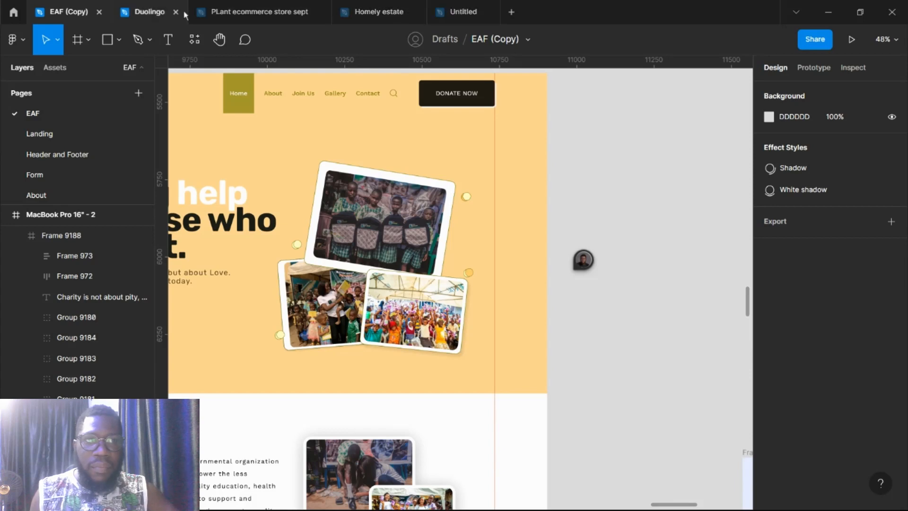
pyautogui.click(454, 11)
pyautogui.hotkey('ctrl', 'v')
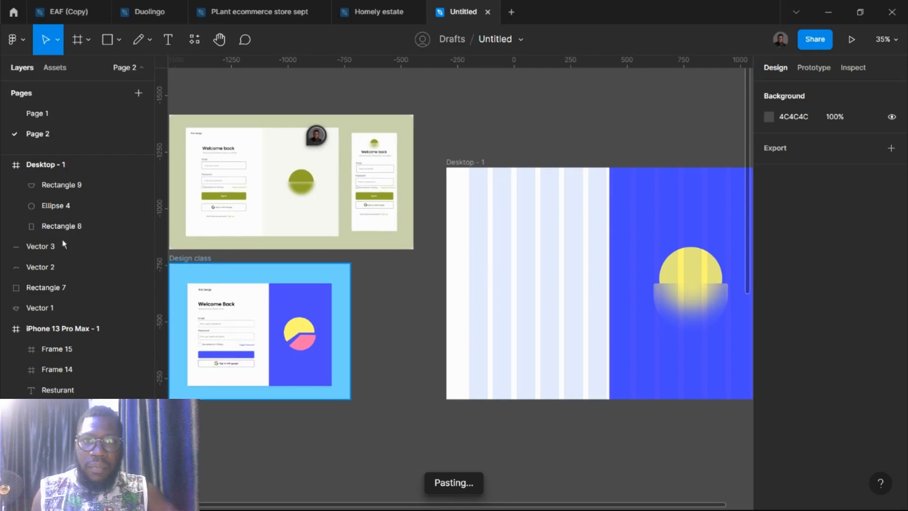
# - Move the Desktop - 1 frame closer to the reference designs, to about X -391, Y -1136
pyautogui.click(477, 164)
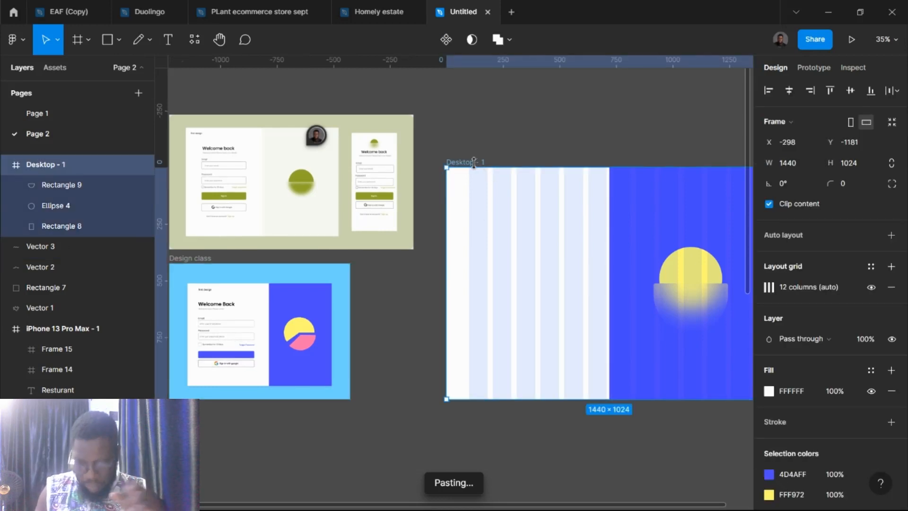
pyautogui.moveTo(471, 165); pyautogui.dragTo(450, 178)
pyautogui.scroll(5, 307, 204)
pyautogui.scroll(-5, 313, 201)
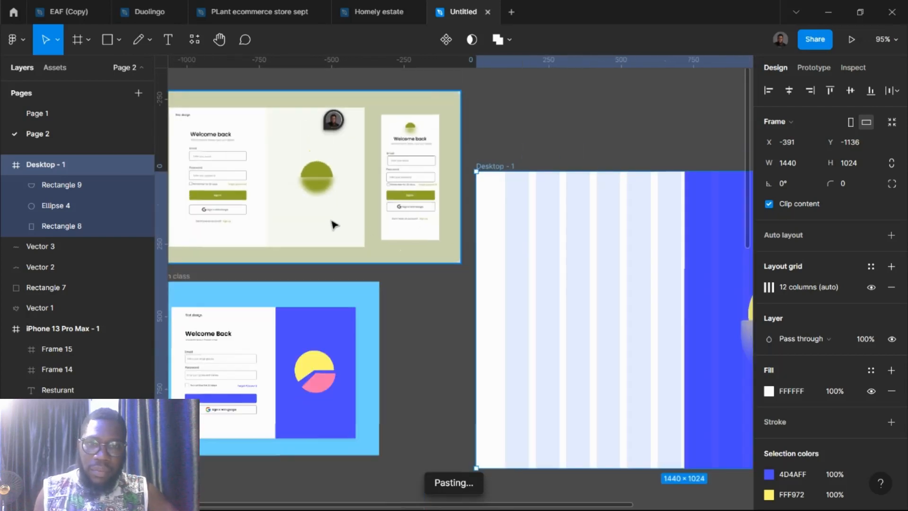
# - Lighten the fill of the 720 × 1024 blue rectangle in Desktop - 1 to B6B5FF
pyautogui.click(630, 242)
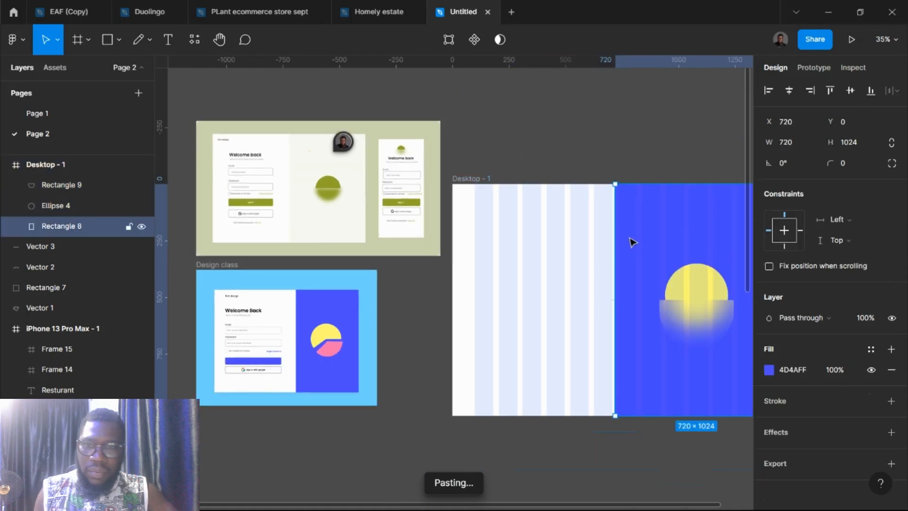
pyautogui.click(769, 369)
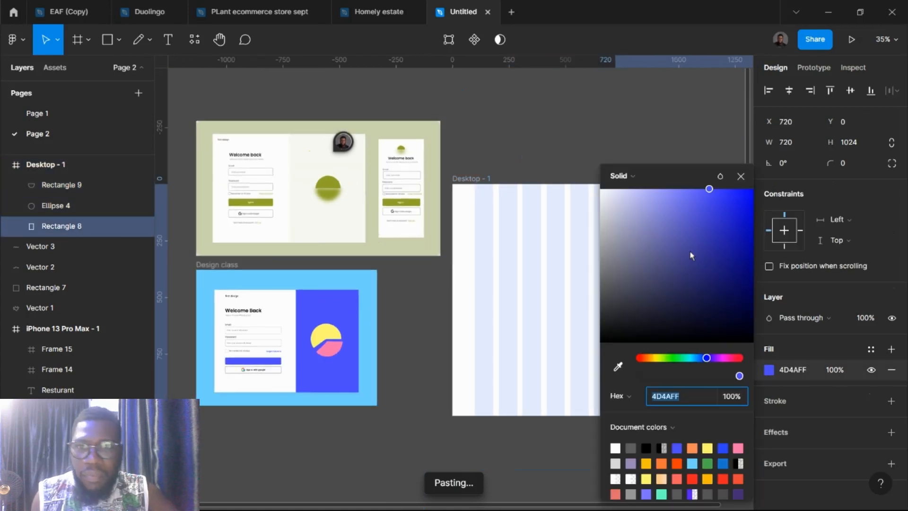
pyautogui.moveTo(708, 194); pyautogui.dragTo(645, 172)
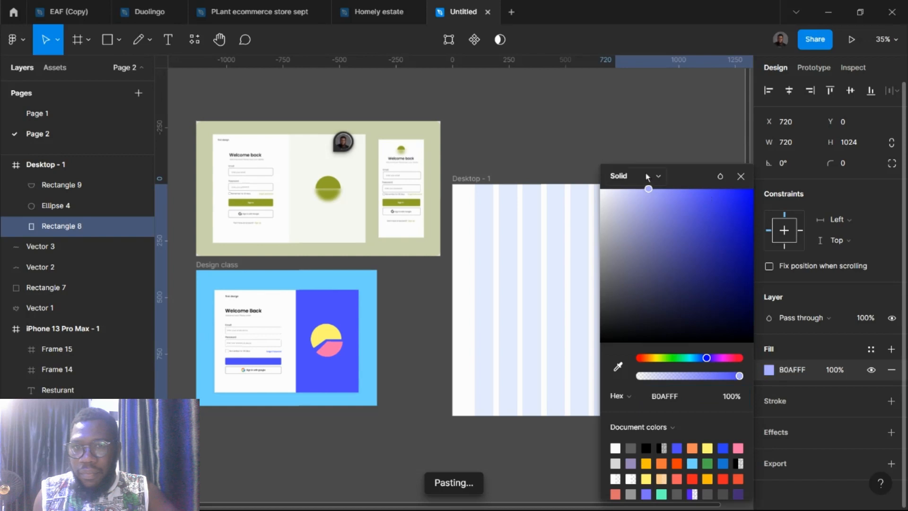
pyautogui.hscroll(3, 520, 158)
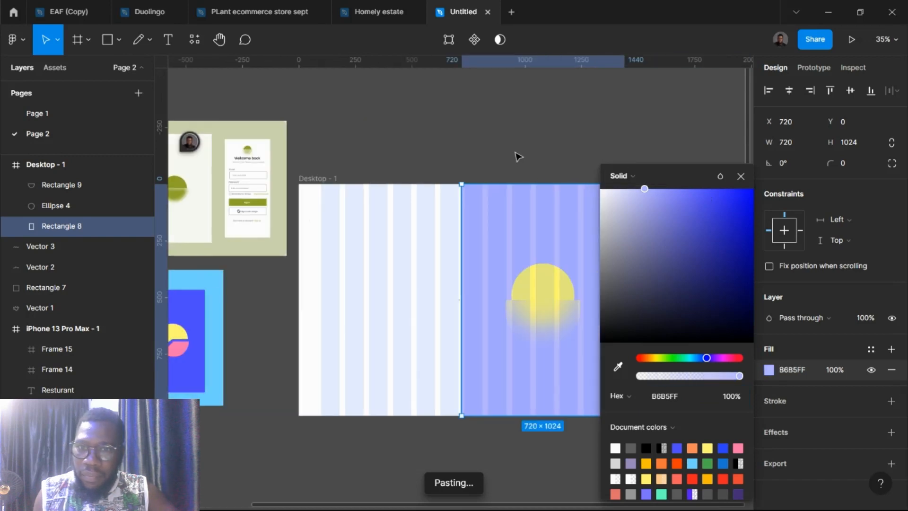
pyautogui.click(522, 154)
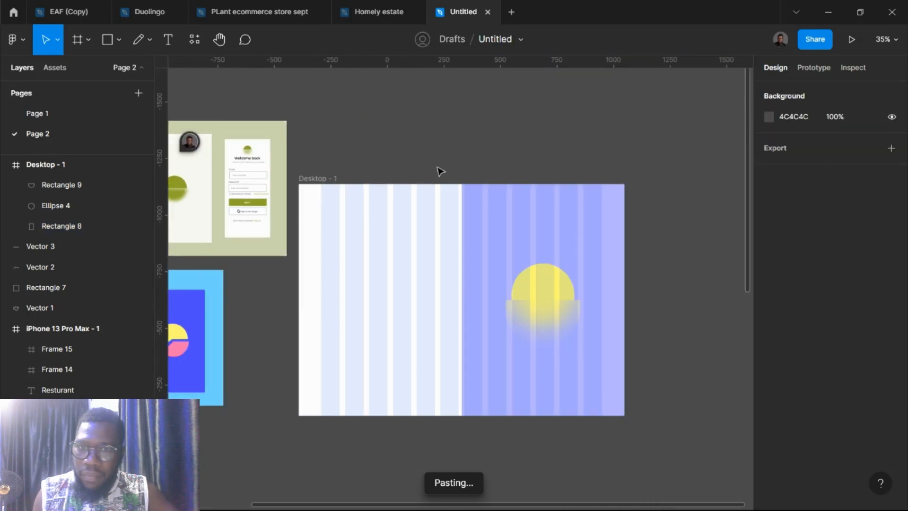
# - Hide the 12-column layout grid on the Desktop - 1 frame
pyautogui.click(318, 180)
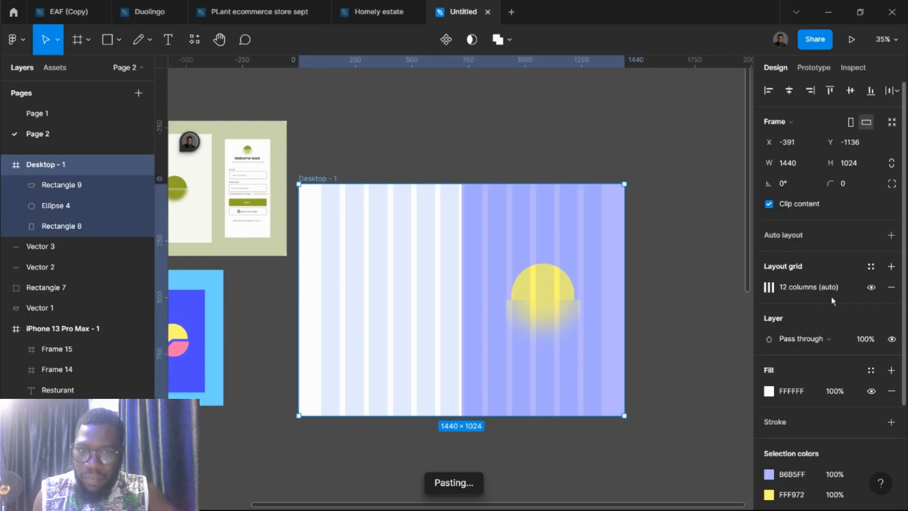
pyautogui.click(871, 288)
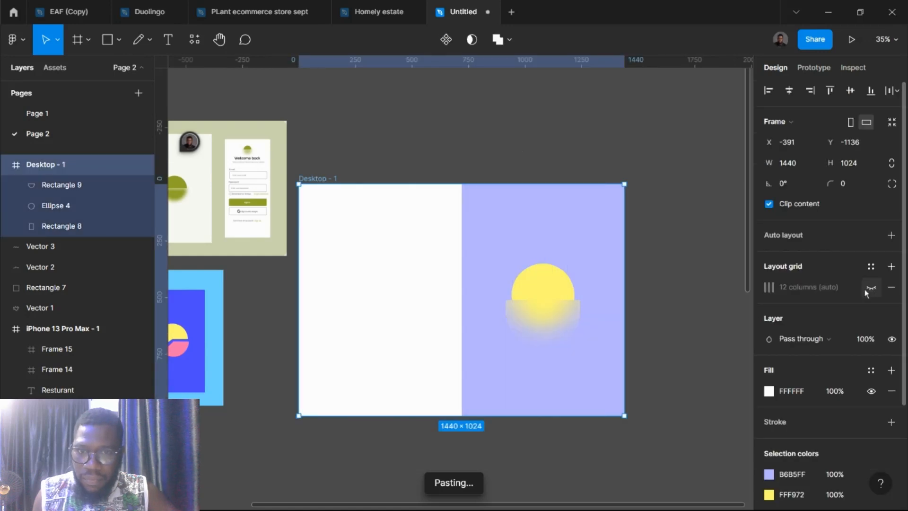
pyautogui.scroll(5, 560, 324)
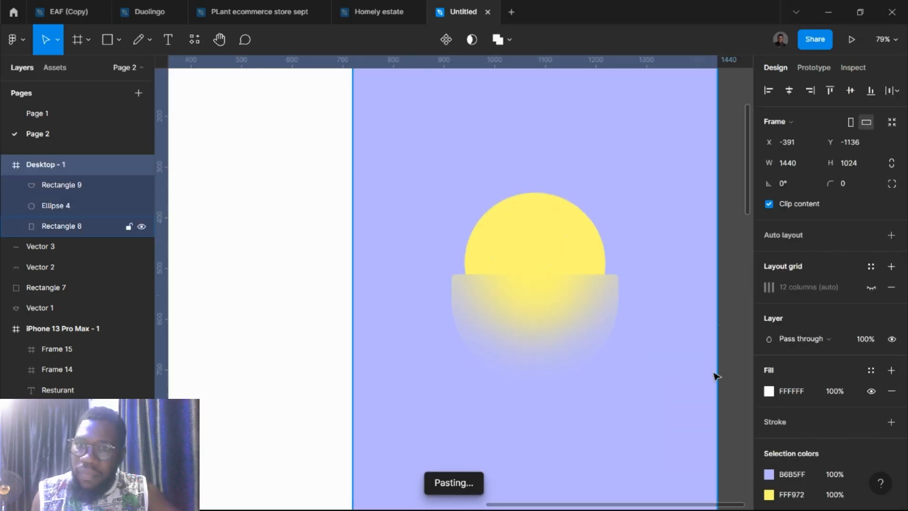
pyautogui.scroll(-5, 708, 352)
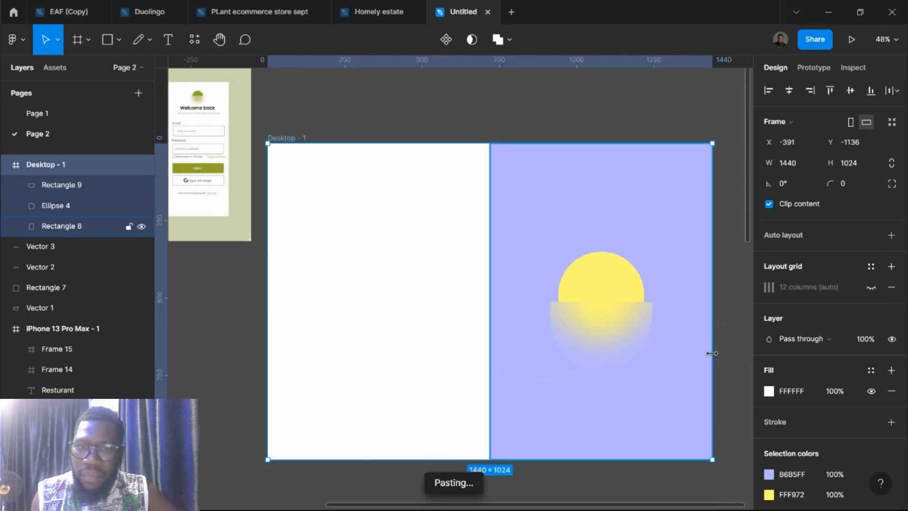
pyautogui.scroll(3, 338, 249)
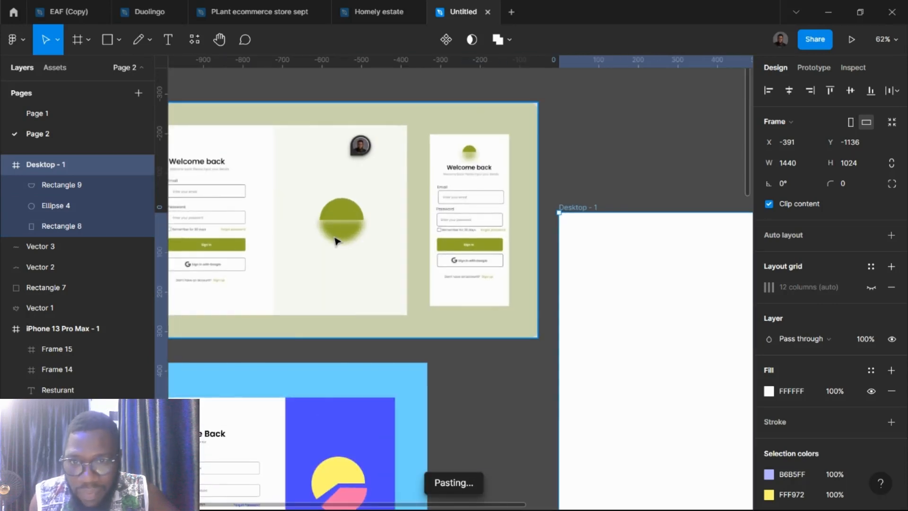
pyautogui.scroll(1, 339, 242)
pyautogui.scroll(-5, 348, 248)
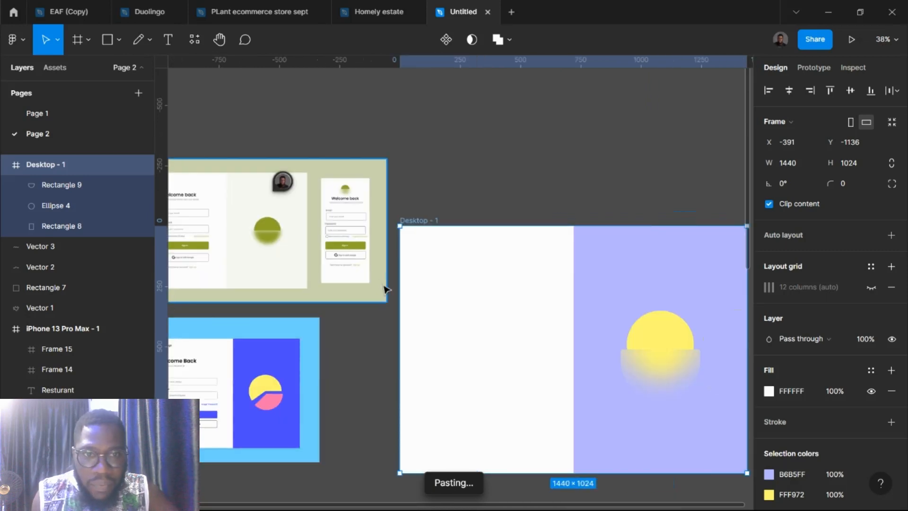
pyautogui.press('t')
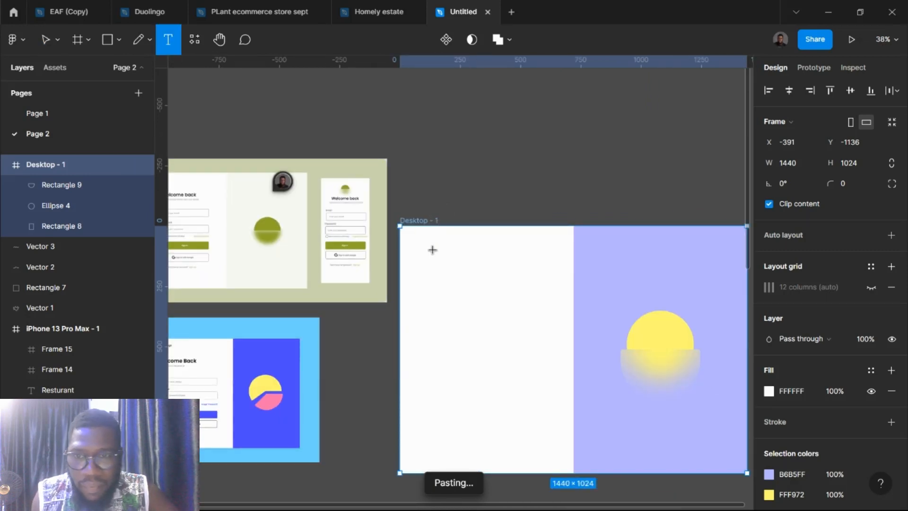
pyautogui.click(458, 190)
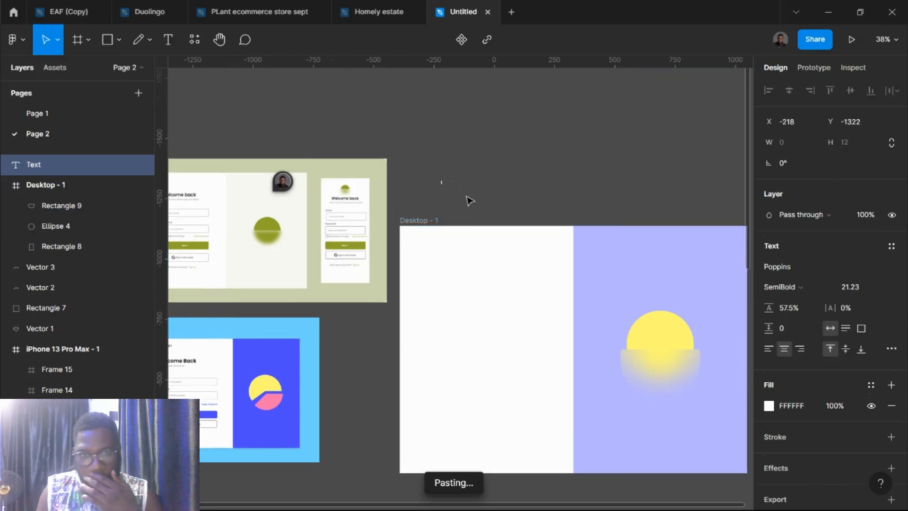
pyautogui.write('We')
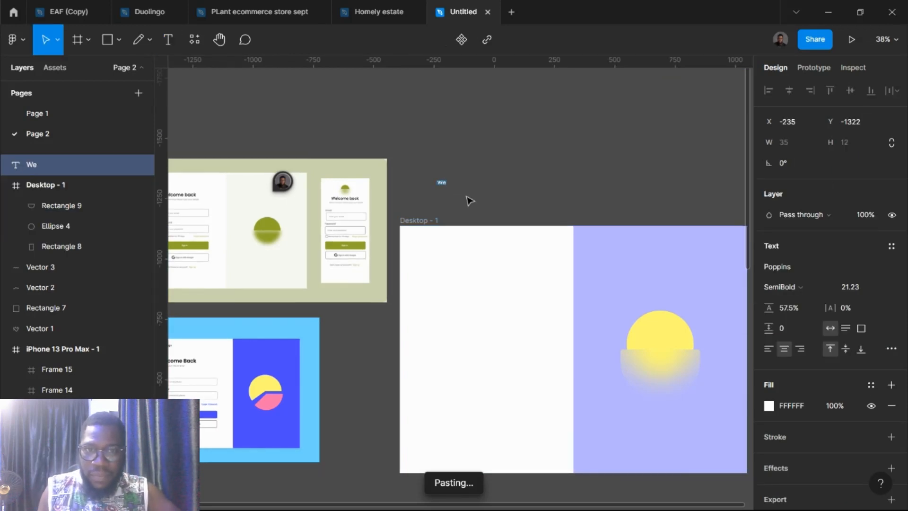
pyautogui.press('Escape')
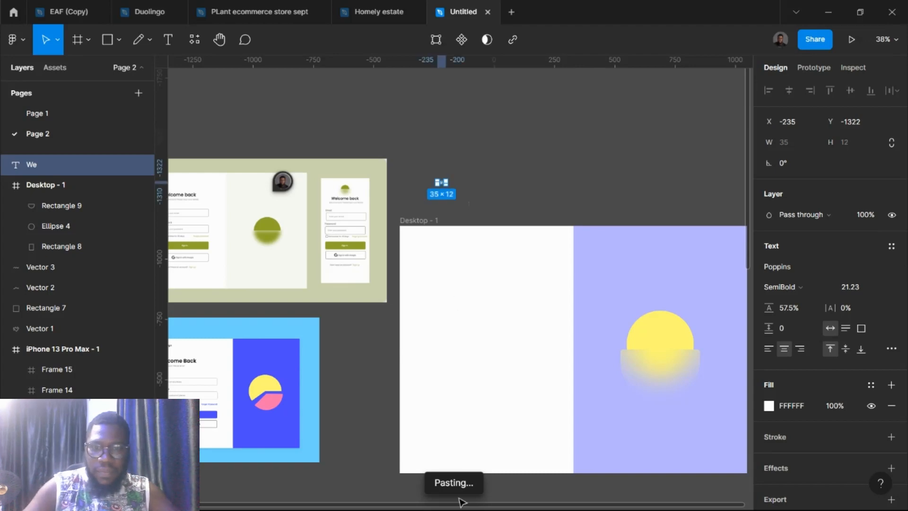
pyautogui.press('Delete')
# - Add the text "Welcome Back" on the white half of the Desktop - 1 frame
pyautogui.scroll(-2, 461, 468)
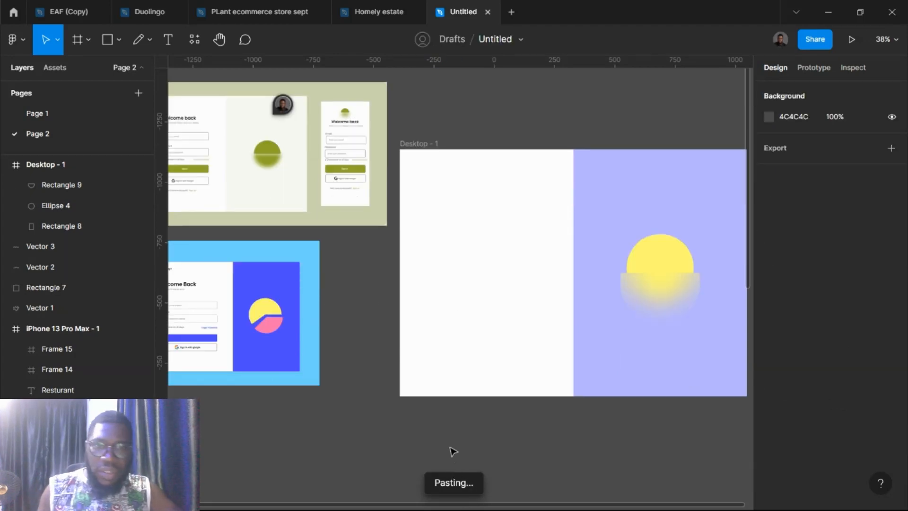
pyautogui.press('t')
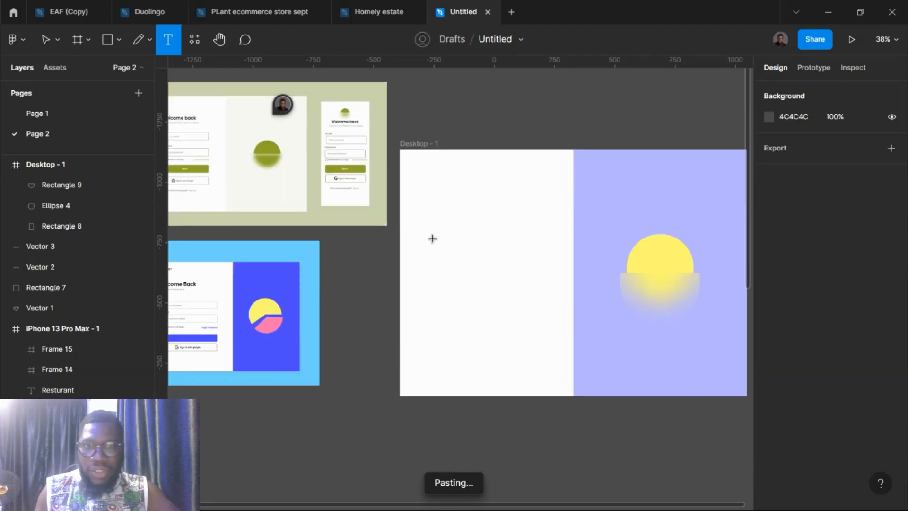
pyautogui.click(452, 261)
pyautogui.write('Welc')
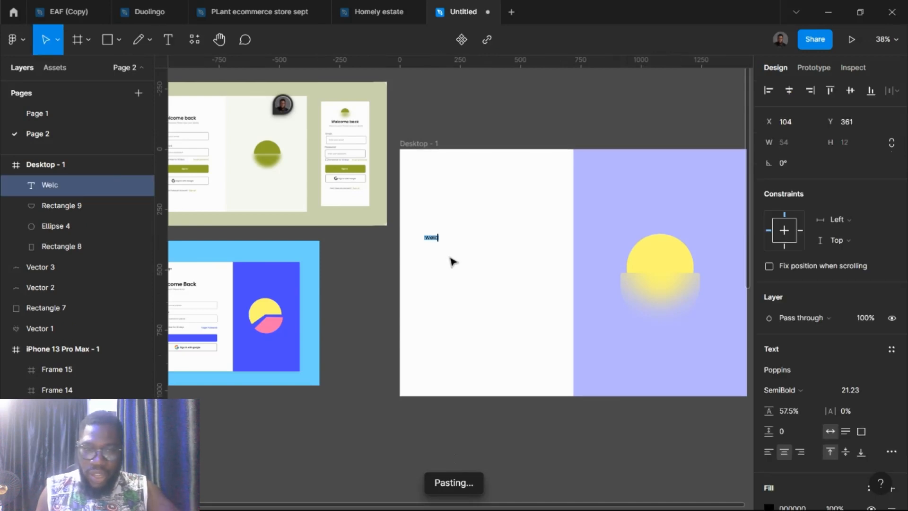
pyautogui.write('ome Back')
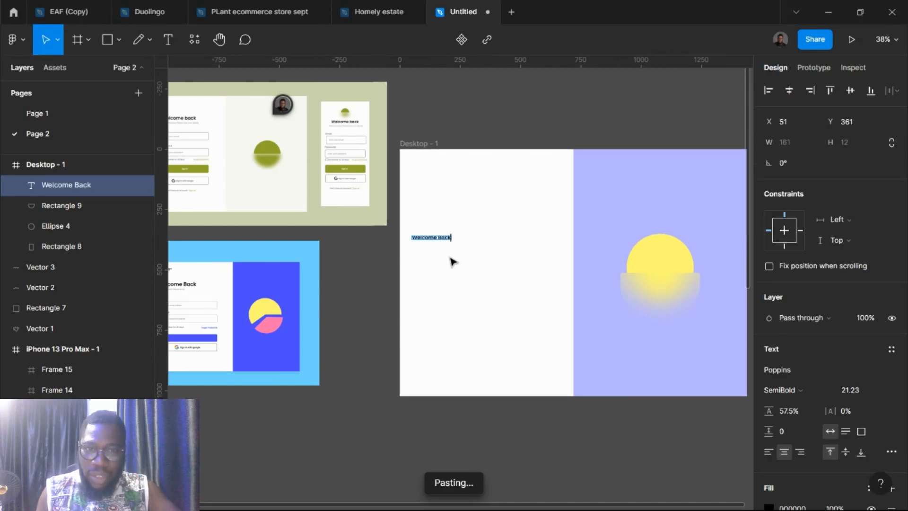
pyautogui.press('Escape')
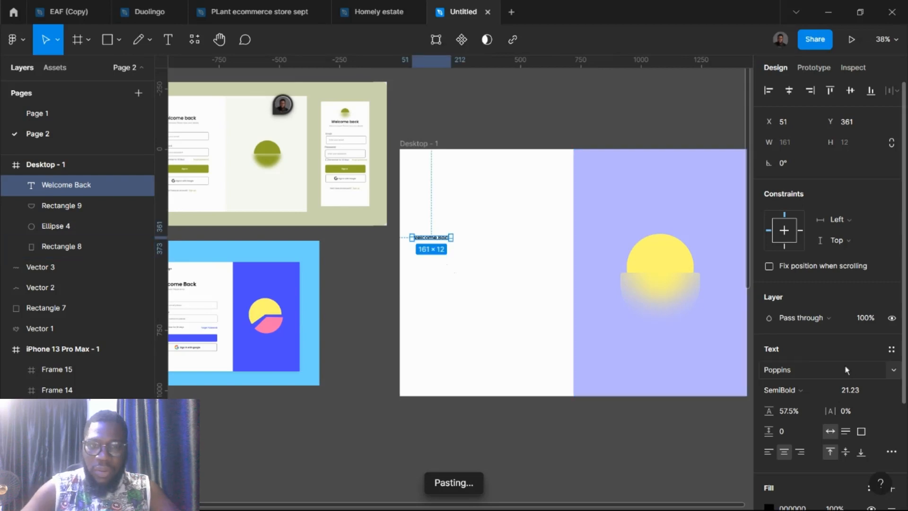
# - Enlarge the Welcome Back text to size 48 and move it to about X 100, Y 320 inside the white half
pyautogui.click(859, 390)
pyautogui.write('48')
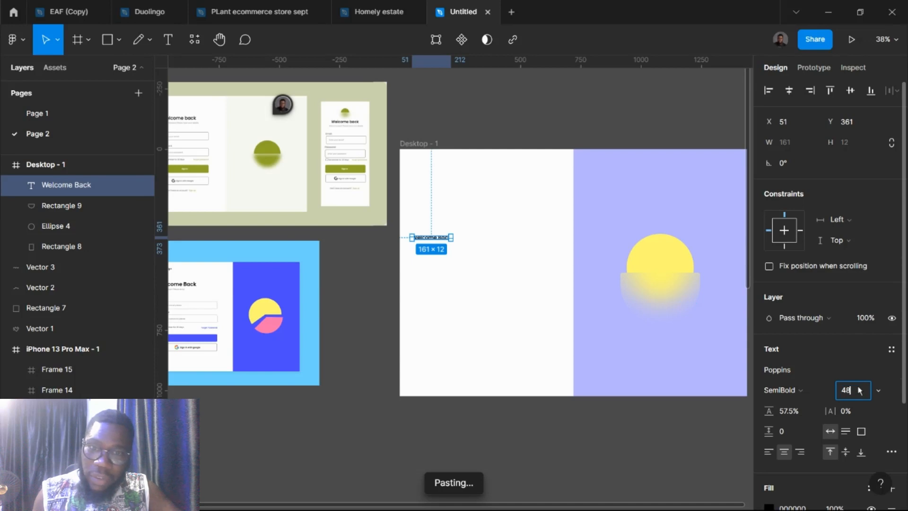
pyautogui.press('Return')
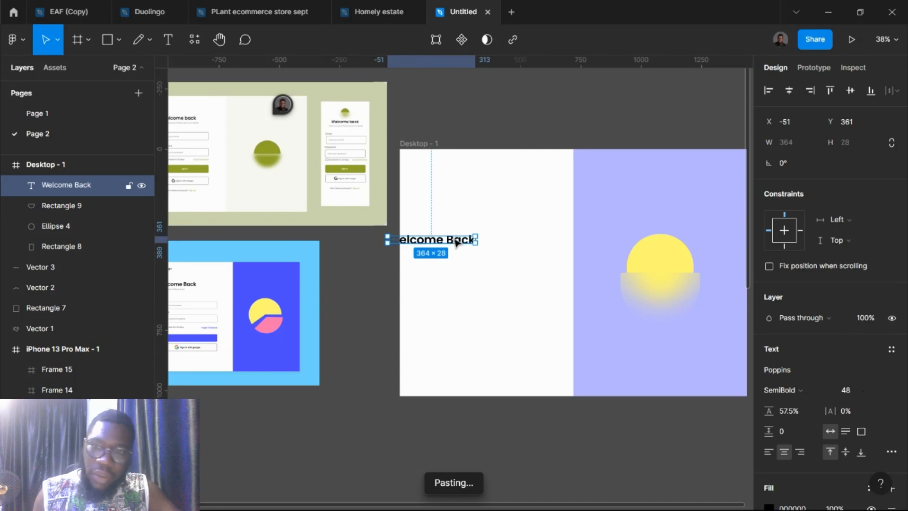
pyautogui.moveTo(459, 240); pyautogui.dragTo(492, 232)
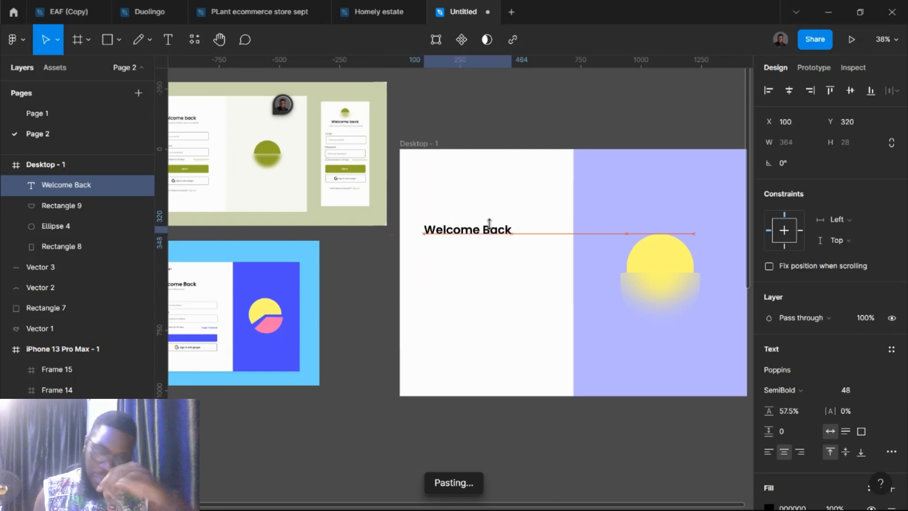
# - Show the 12-column layout grid on Desktop - 1 and align the Welcome Back heading to the first column at X 100, Y 270
pyautogui.click(431, 143)
pyautogui.click(873, 288)
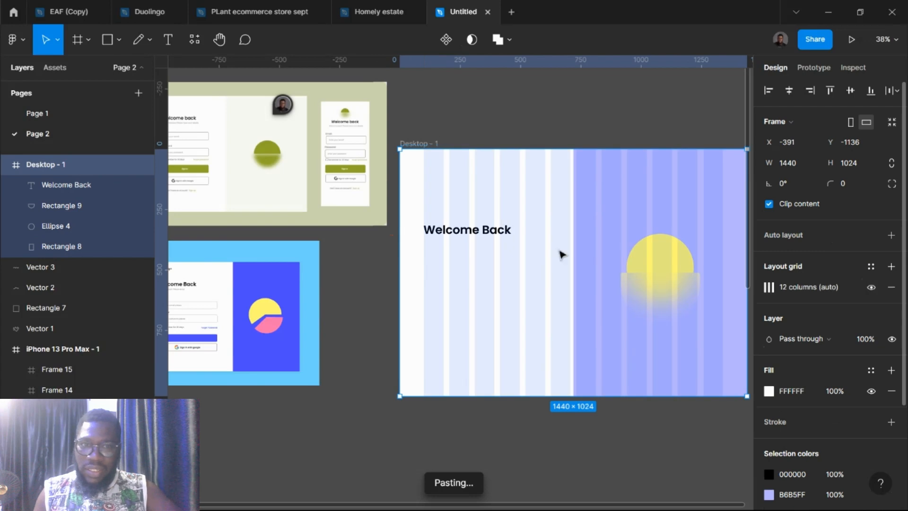
pyautogui.click(473, 236)
pyautogui.moveTo(473, 235); pyautogui.dragTo(478, 225)
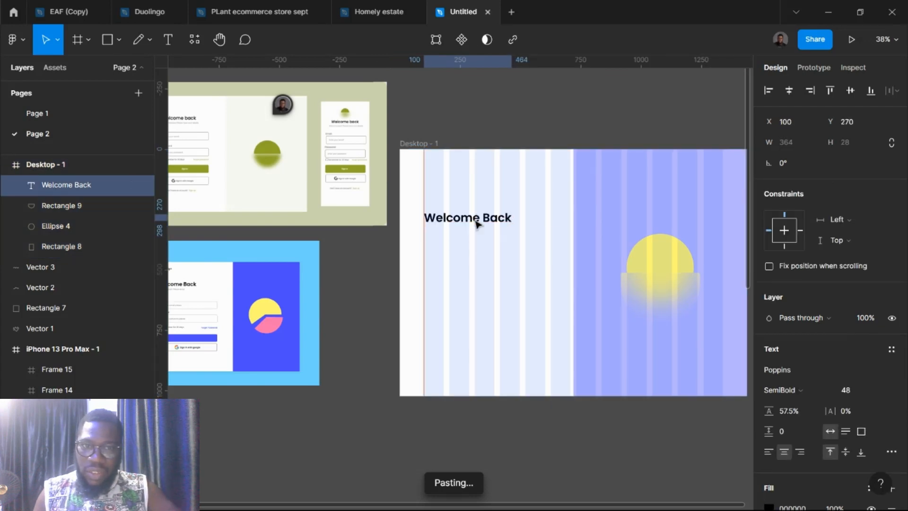
# - Try a font size of 32 on the Welcome Back heading and return it to 48
pyautogui.click(855, 395)
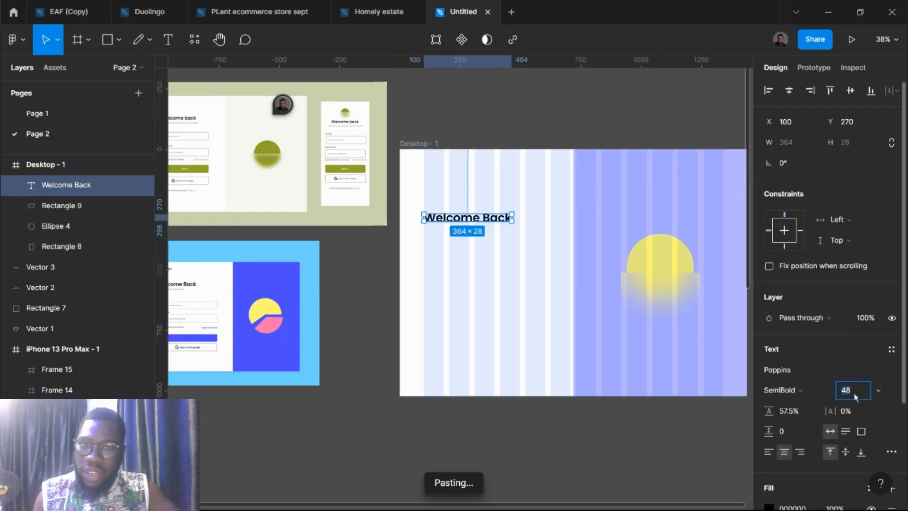
pyautogui.write('32')
pyautogui.press('Return')
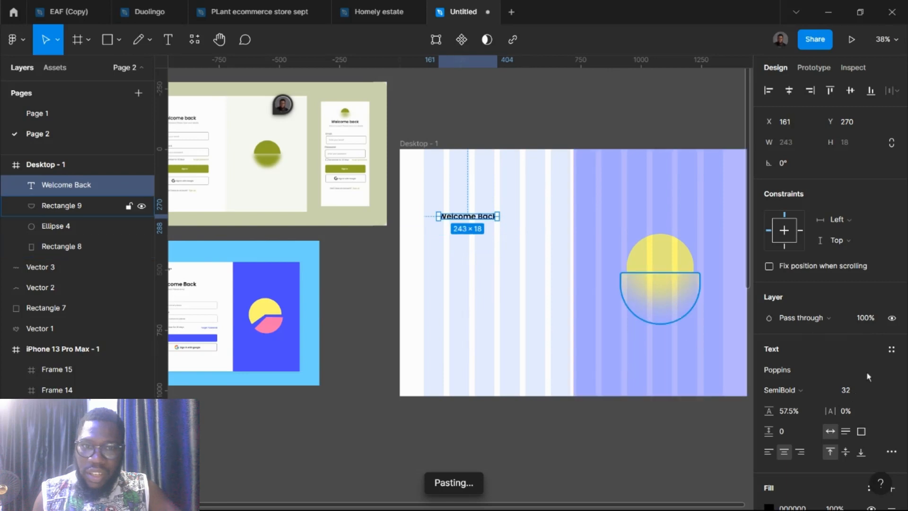
pyautogui.click(859, 392)
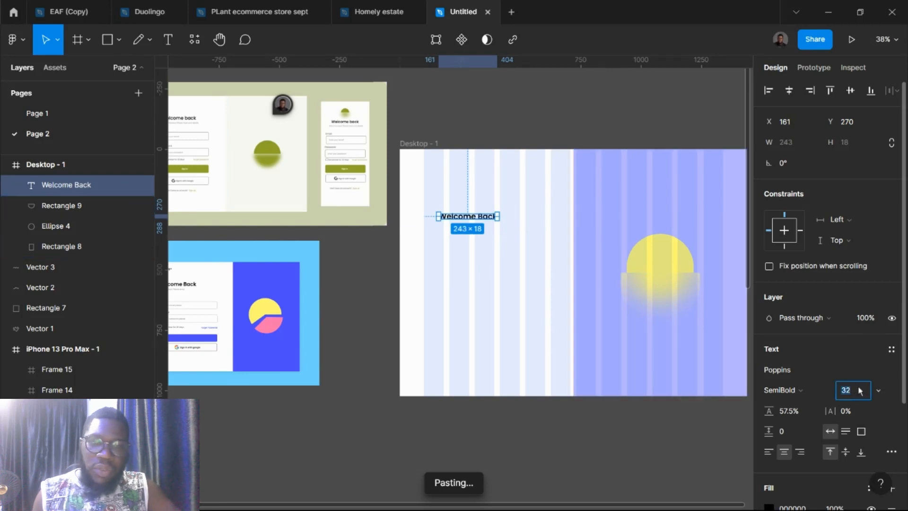
pyautogui.press('Return')
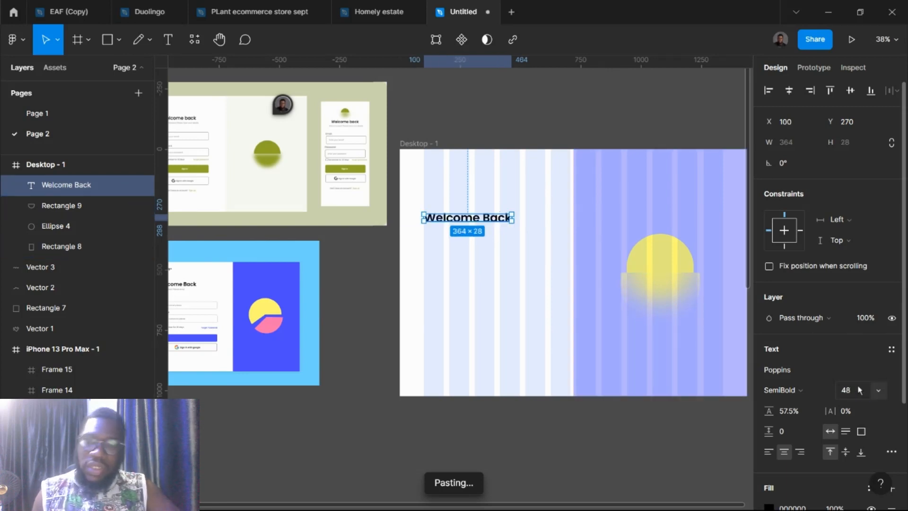
# - Set the Welcome Back heading's font size to 40 and realign it to the first grid column at X 100, Y 270
pyautogui.click(860, 391)
pyautogui.write('40')
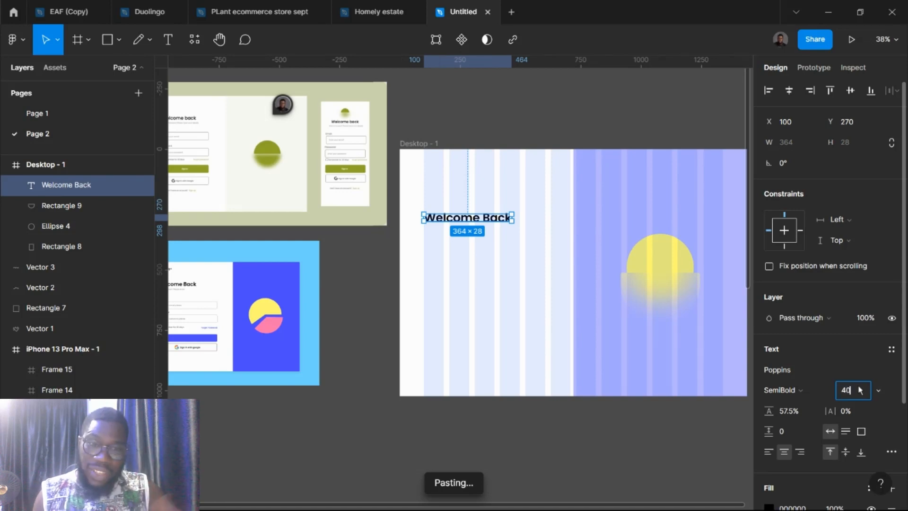
pyautogui.press('Return')
pyautogui.moveTo(475, 217); pyautogui.dragTo(468, 217)
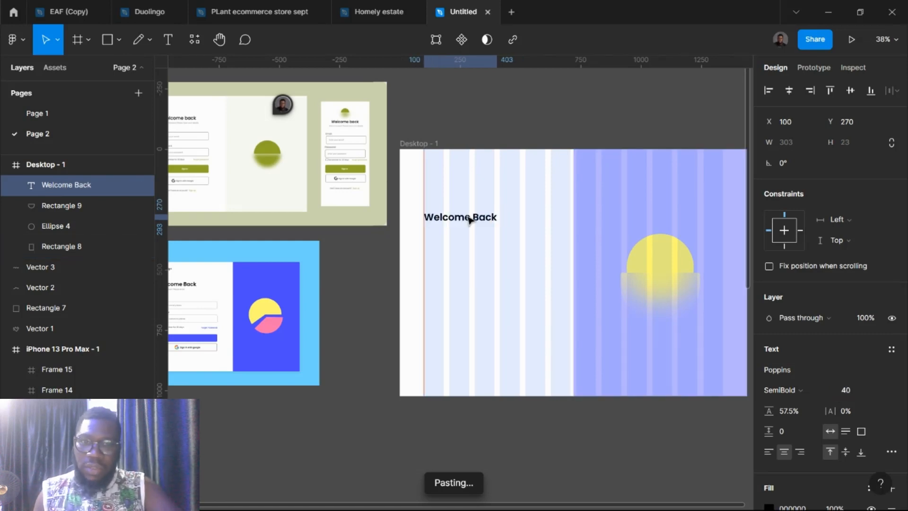
# - Duplicate the Welcome Back heading straight up to X 100, Y 60, following the logo placement in the reference design
pyautogui.hscroll(-3, 465, 230)
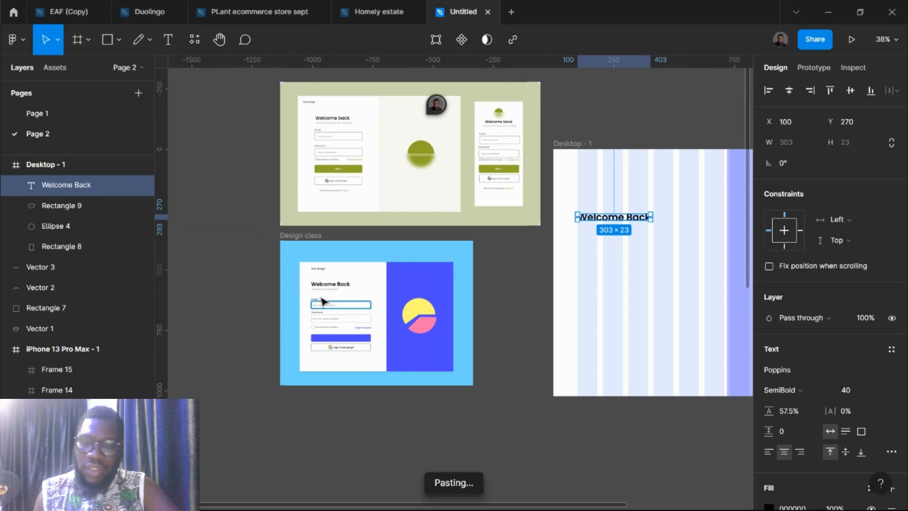
pyautogui.scroll(4, 320, 297)
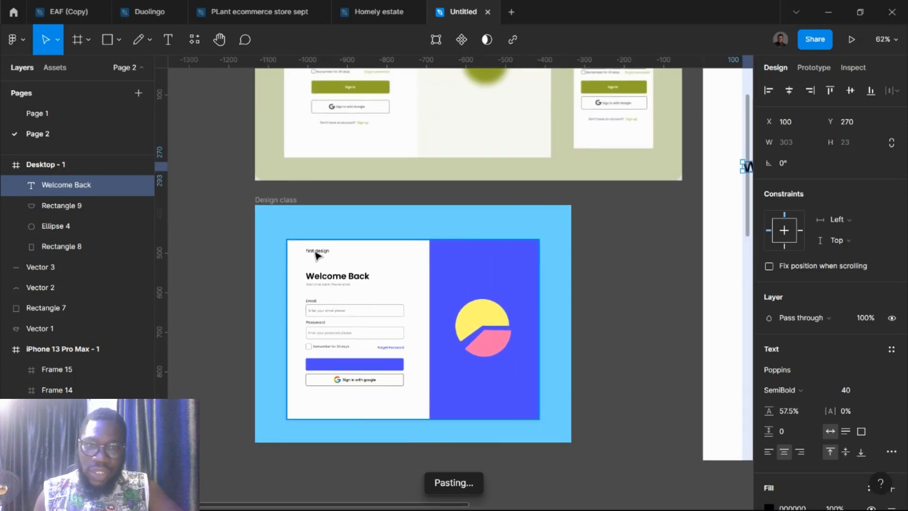
pyautogui.hscroll(6, 579, 236)
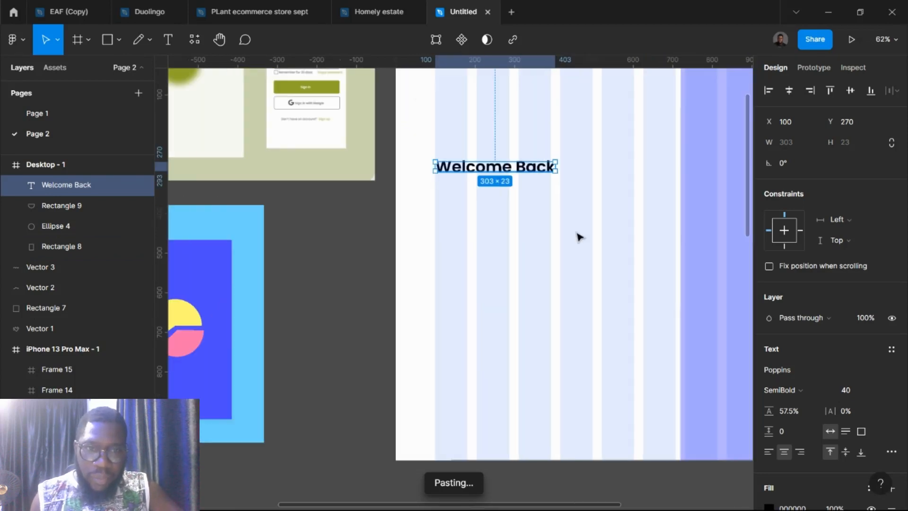
pyautogui.moveTo(516, 175); pyautogui.dragTo(519, 90)
pyautogui.scroll(3, 509, 132)
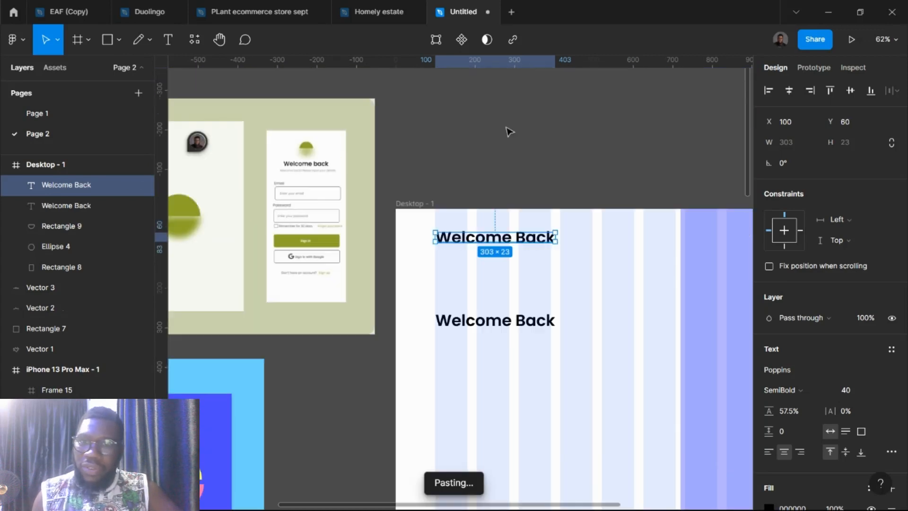
# - Change the upper Welcome Back copy's text to "Peterdesign"
pyautogui.doubleClick(501, 240)
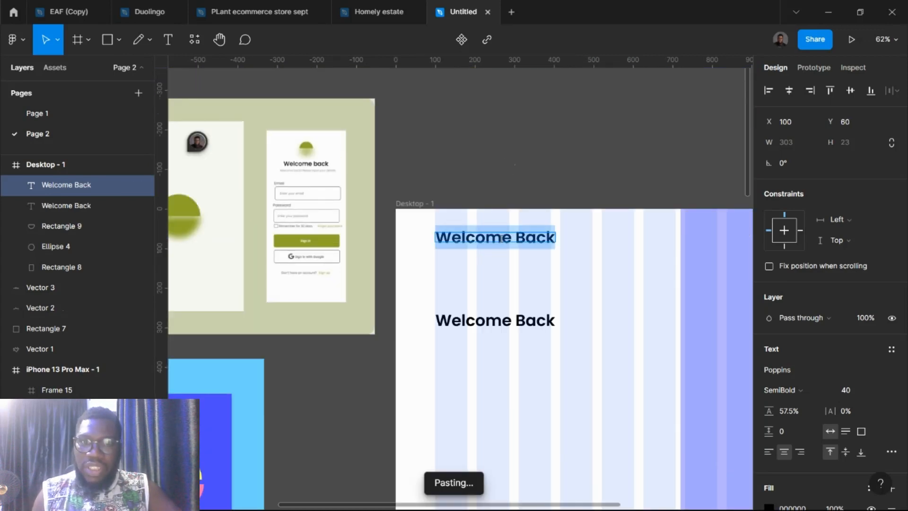
pyautogui.write('Pet')
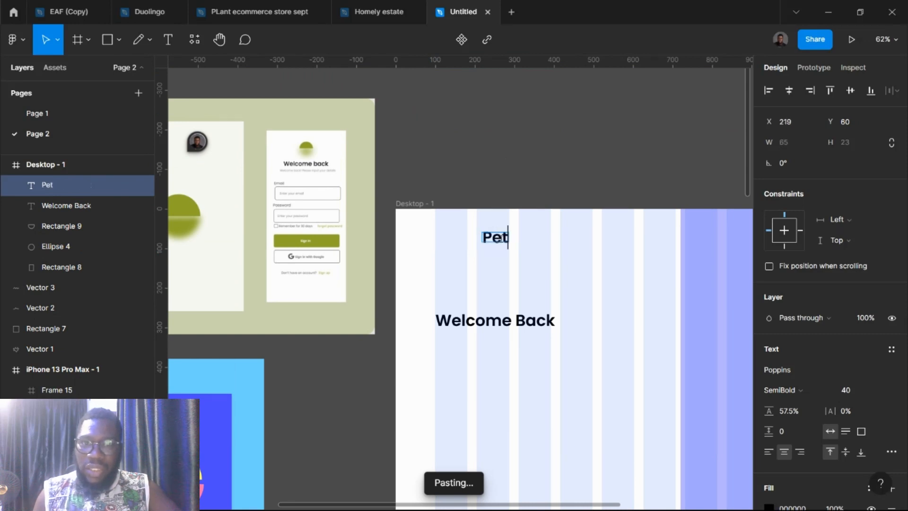
pyautogui.write('erdesign')
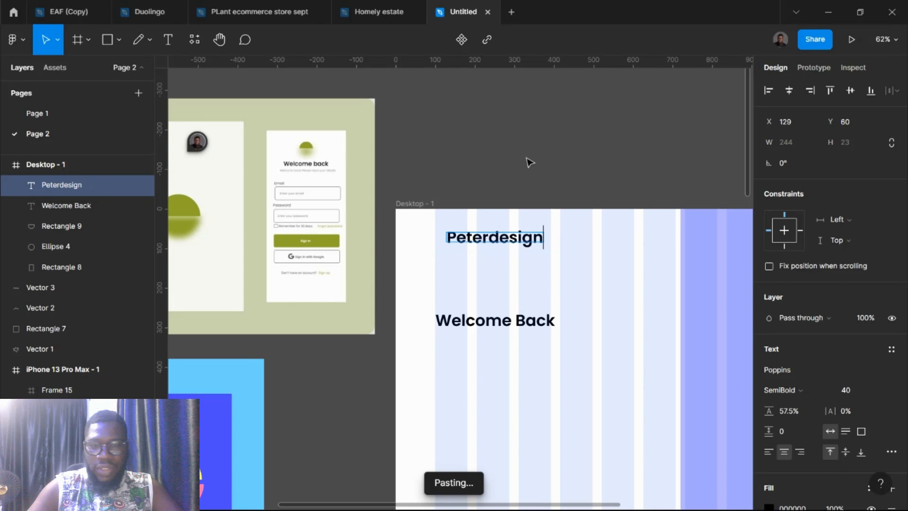
pyautogui.press('Escape')
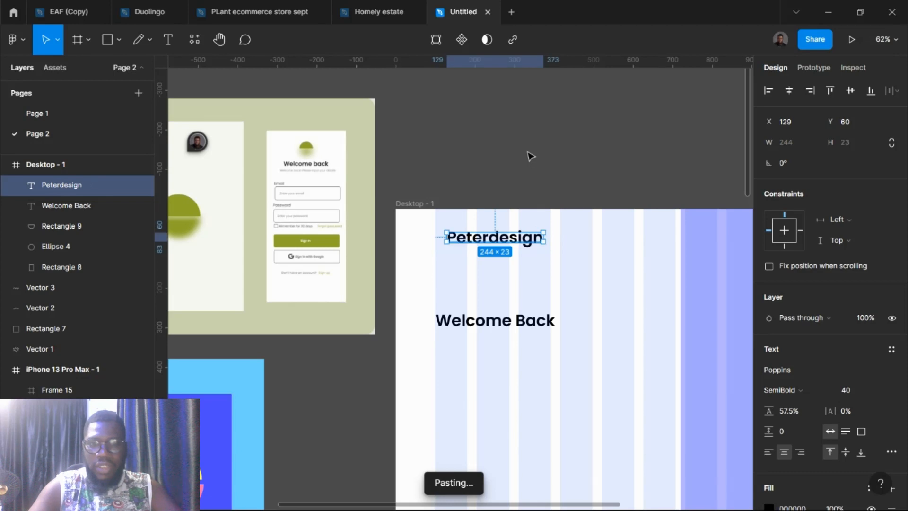
# - Draw a circle about 71 × 71 above the Desktop - 1 frame and fill it with the document colour 4D4AFF
pyautogui.press('o')
pyautogui.moveTo(523, 148); pyautogui.dragTo(550, 176)
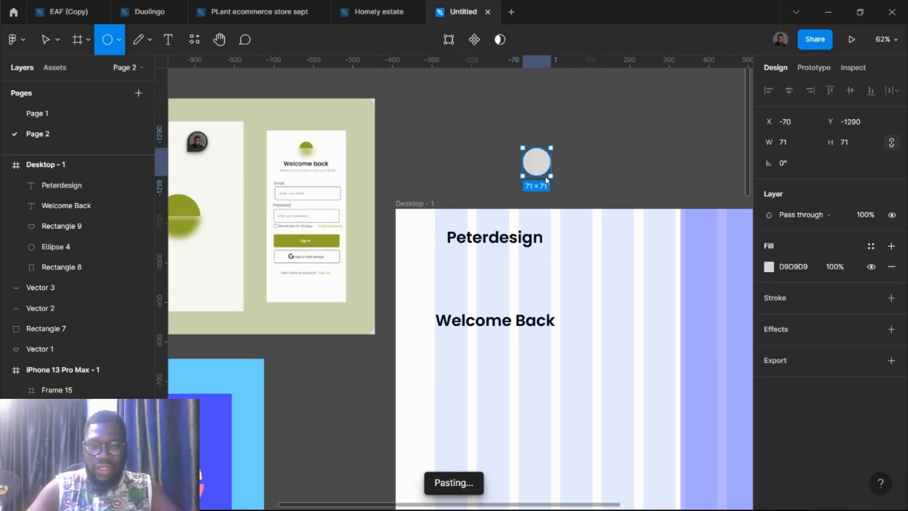
pyautogui.click(768, 267)
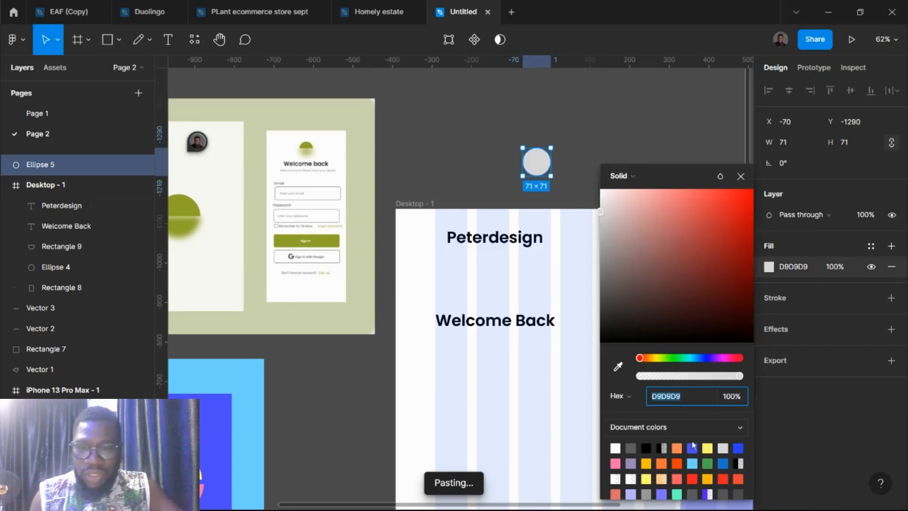
pyautogui.click(692, 448)
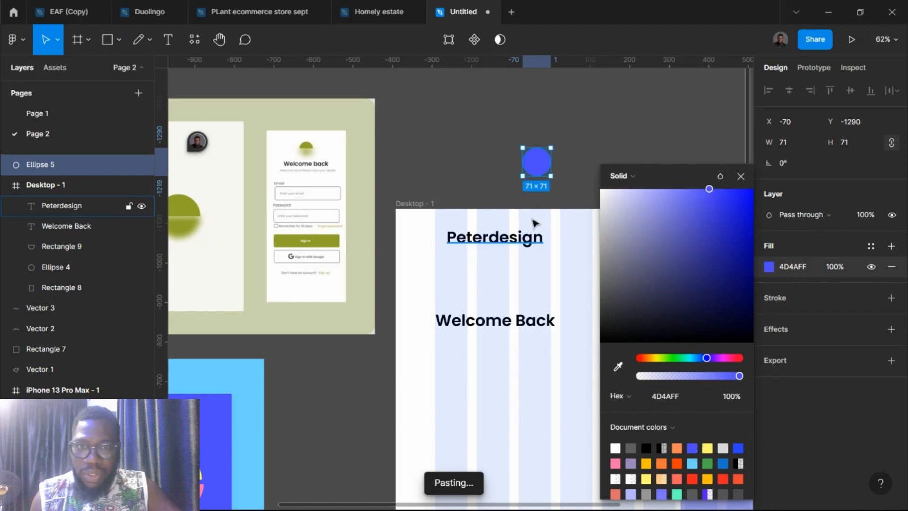
# - Select the Desktop - 1 frame and hide its 12-column layout grid again
pyautogui.hscroll(5, 532, 217)
pyautogui.scroll(-3, 515, 203)
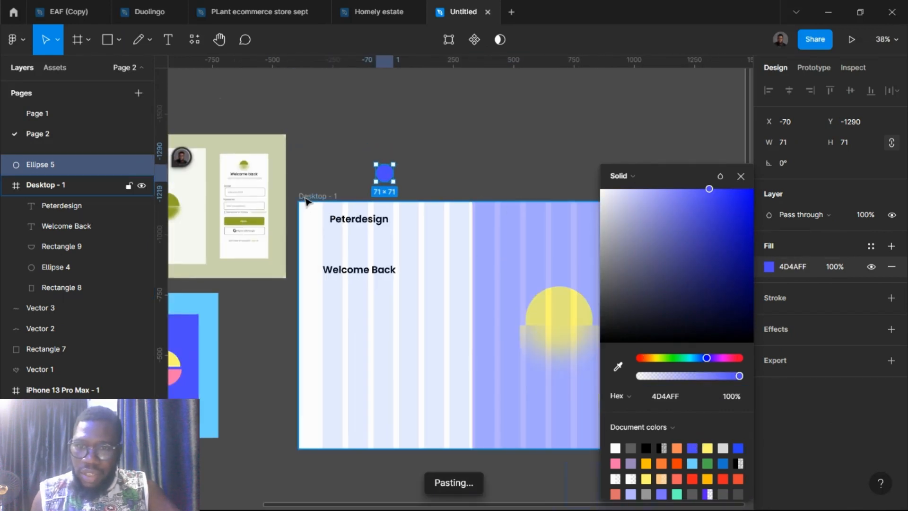
pyautogui.click(52, 185)
pyautogui.click(871, 287)
pyautogui.scroll(2, 569, 361)
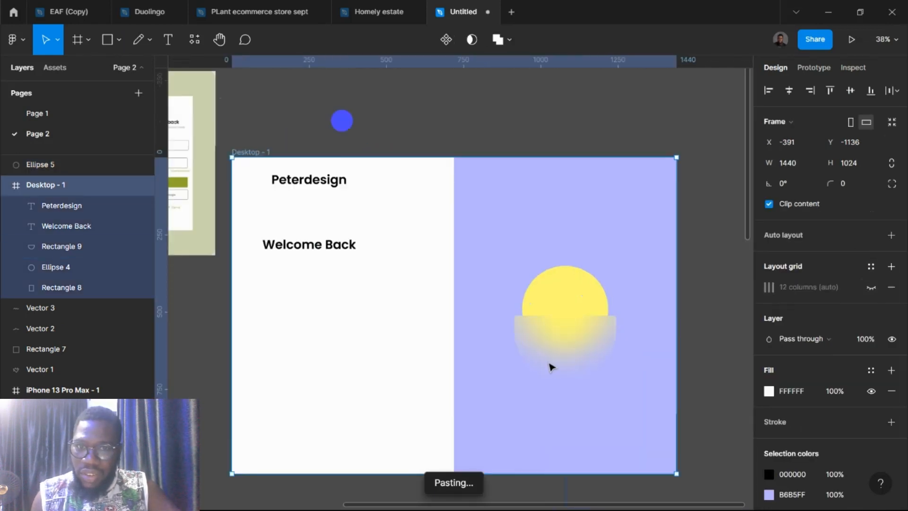
# - Change the fill of the lilac rectangle covering half of the Desktop - 1 frame to the stronger blue 5E5BFF
pyautogui.scroll(-2, 552, 365)
pyautogui.scroll(4, 602, 350)
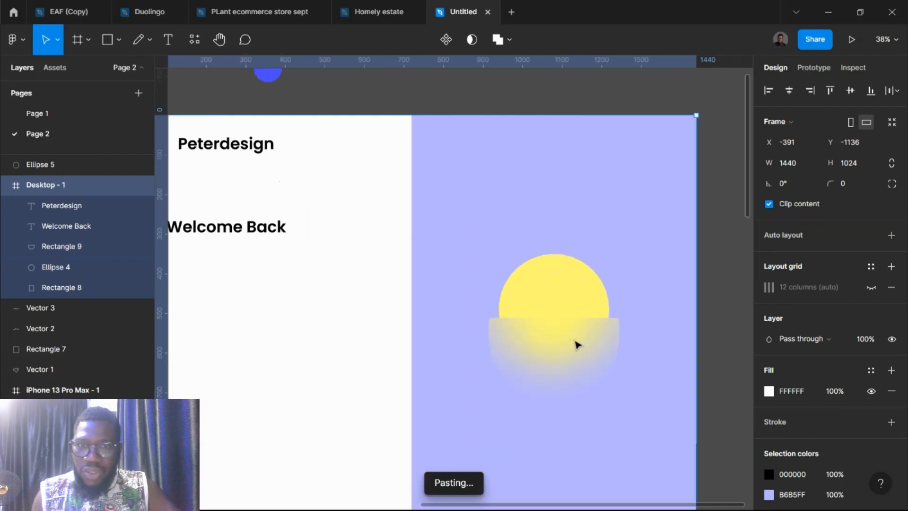
pyautogui.click(629, 222)
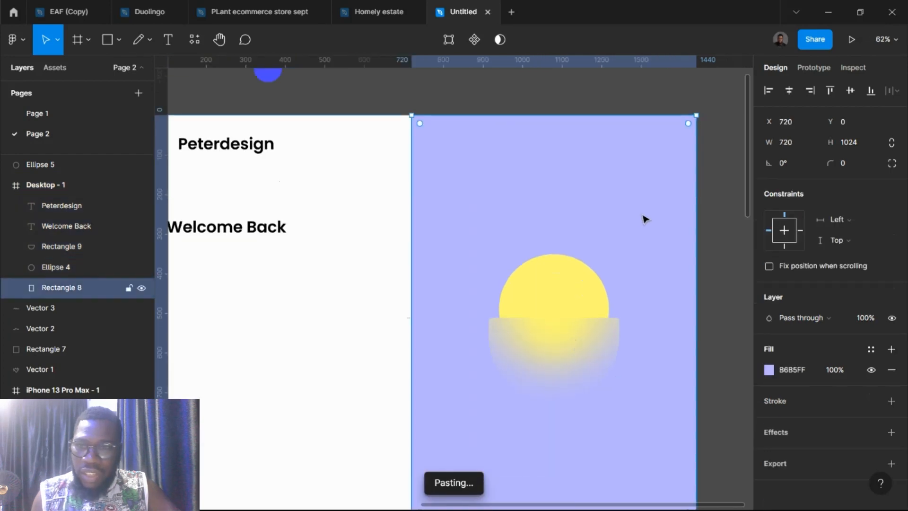
pyautogui.click(767, 370)
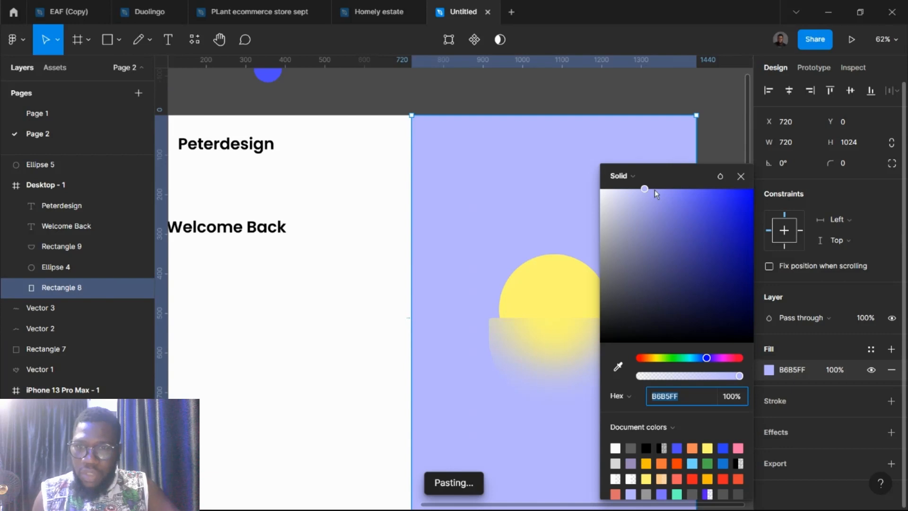
pyautogui.moveTo(656, 191); pyautogui.dragTo(699, 188)
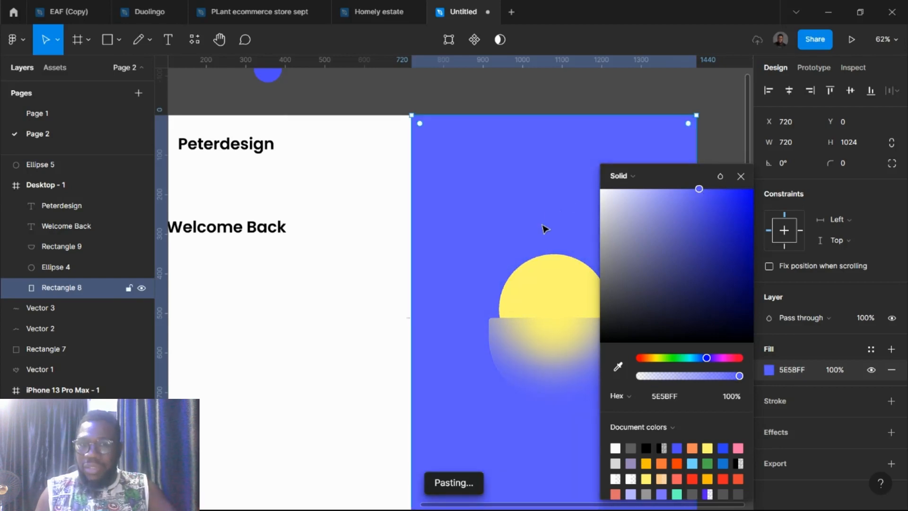
# - Select the Desktop - 1 frame and show its 12-column layout grid again
pyautogui.scroll(-5, 544, 229)
pyautogui.click(378, 229)
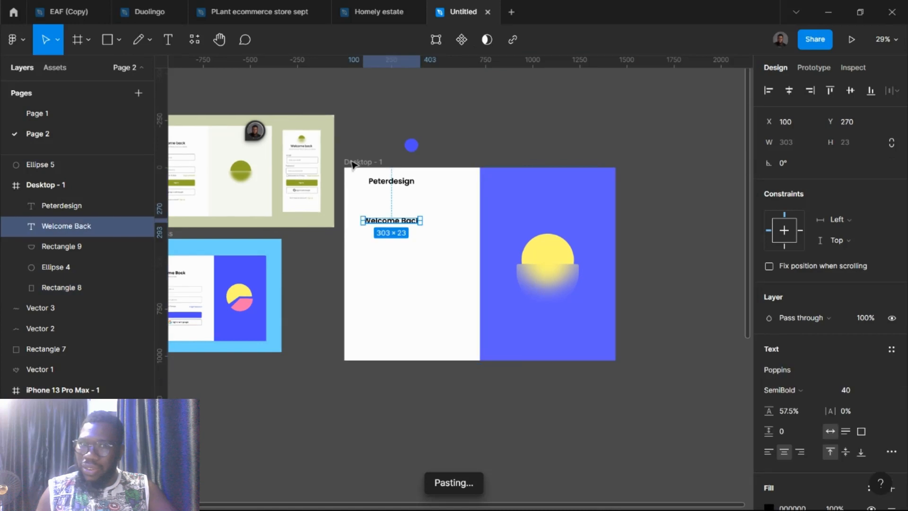
pyautogui.click(352, 162)
pyautogui.click(871, 287)
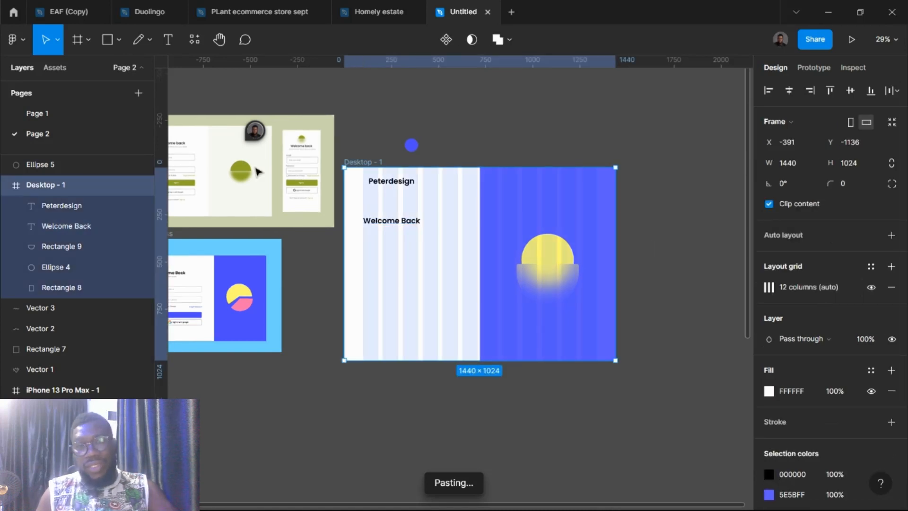
# - Shrink the blue circle above the frame and place it at the first grid column as a logo mark before the Peterdesign text
pyautogui.scroll(5, 464, 202)
pyautogui.click(503, 204)
pyautogui.click(579, 124)
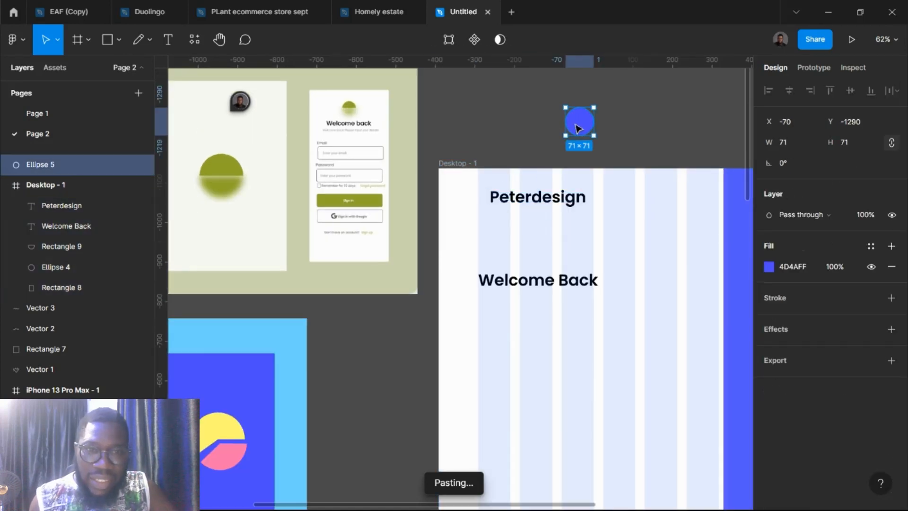
pyautogui.moveTo(565, 107); pyautogui.dragTo(536, 201)
# - Set the Peterdesign text's font size to 24 and position it beside the blue circle at X 164, Y 64
pyautogui.click(536, 197)
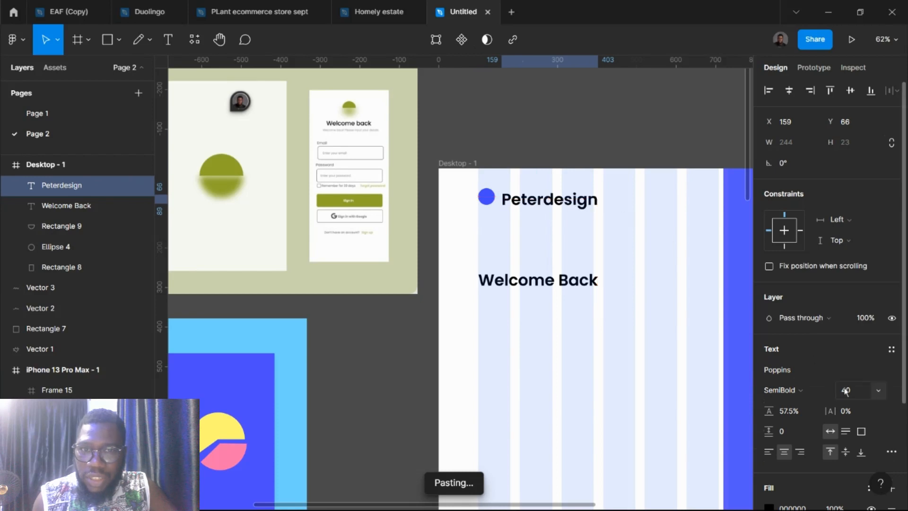
pyautogui.click(846, 390)
pyautogui.write('24')
pyautogui.press('Return')
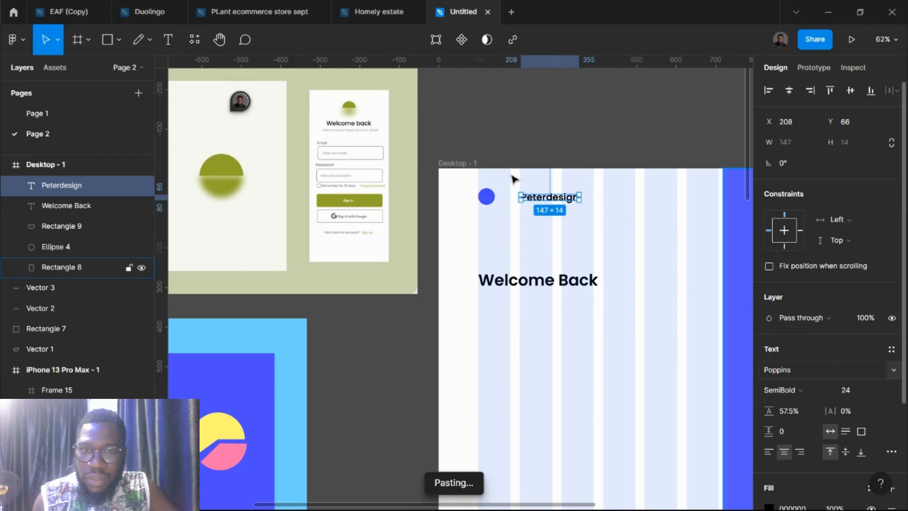
pyautogui.moveTo(543, 200); pyautogui.dragTo(536, 200)
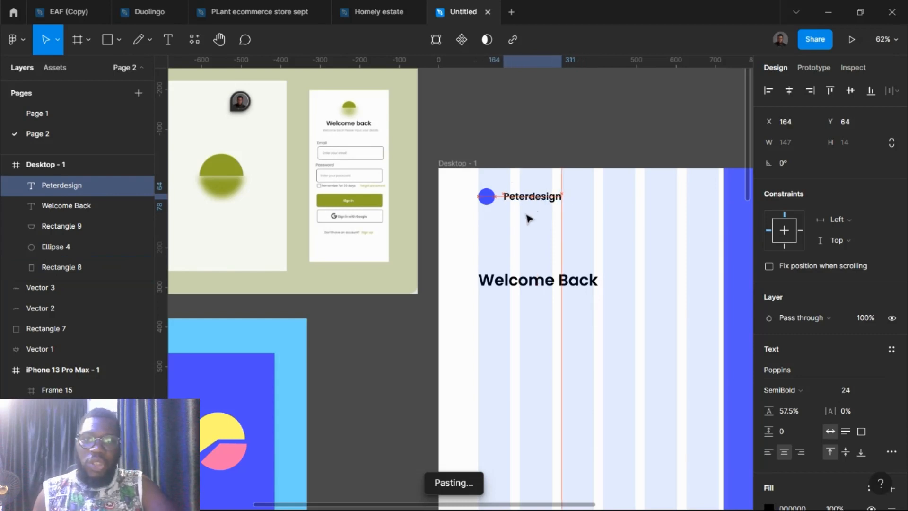
pyautogui.click(525, 130)
# - Following the reference design, draw a text box about 308 × 45 beneath the Welcome Back heading reading "Welcome back, please enter your details"
pyautogui.scroll(-3, 506, 189)
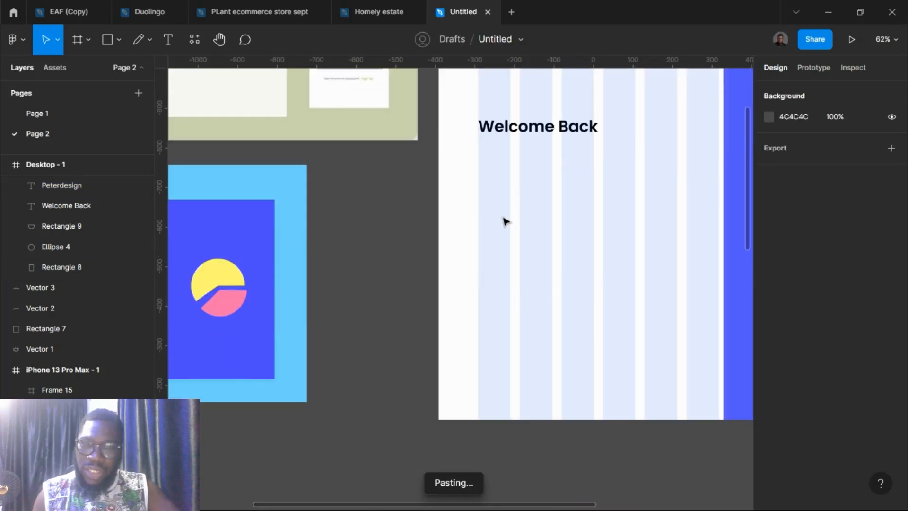
pyautogui.hscroll(-5, 494, 215)
pyautogui.scroll(3, 377, 243)
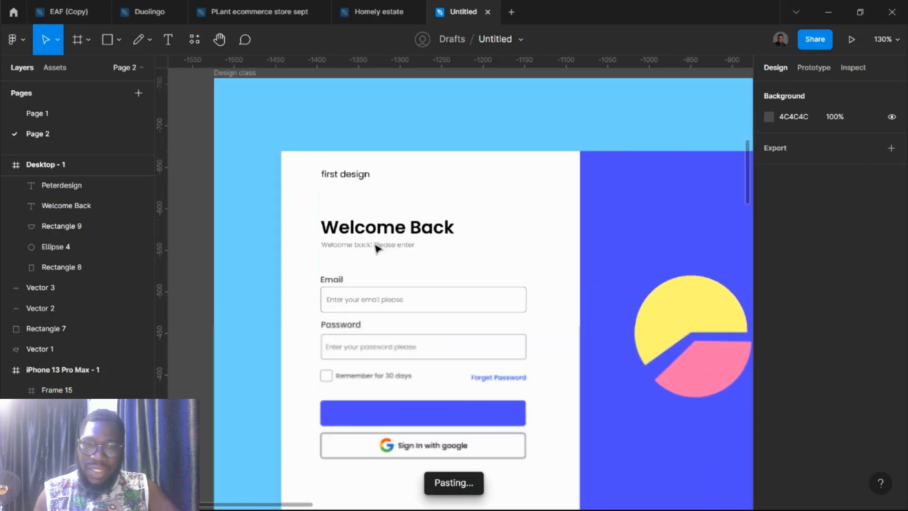
pyautogui.scroll(-5, 377, 248)
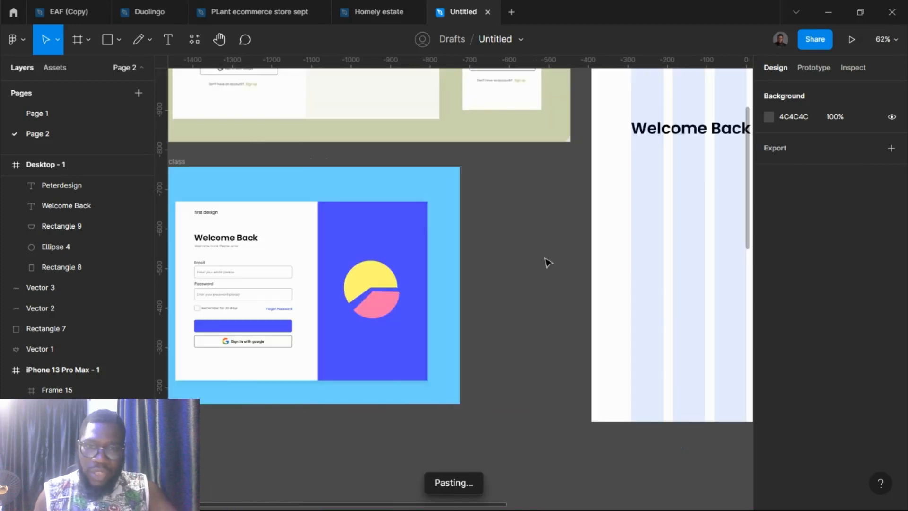
pyautogui.hscroll(5, 542, 259)
pyautogui.scroll(3, 476, 181)
pyautogui.press('t')
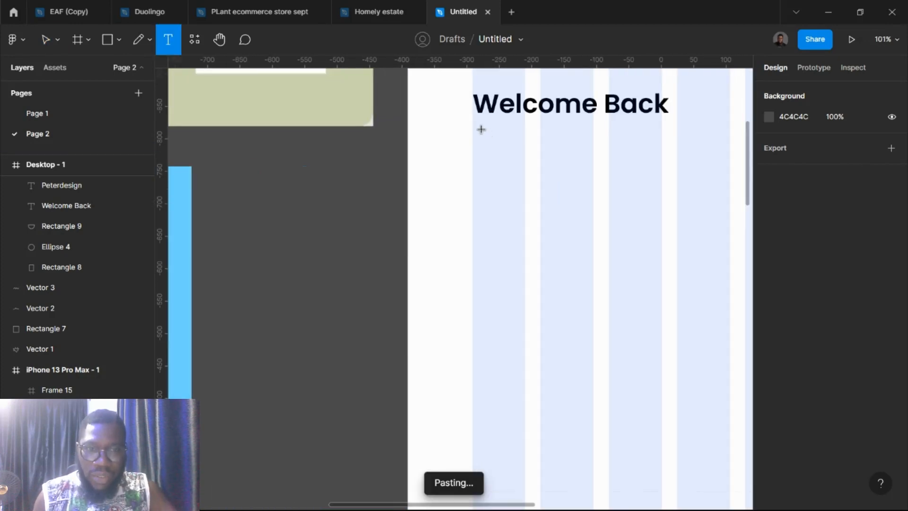
pyautogui.moveTo(472, 126); pyautogui.dragTo(672, 155)
pyautogui.write('Welcome back')
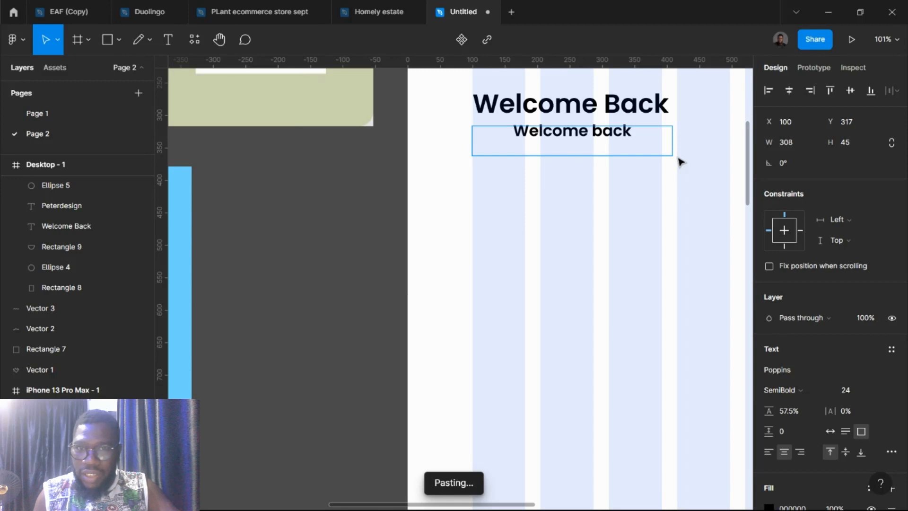
pyautogui.write(', please en')
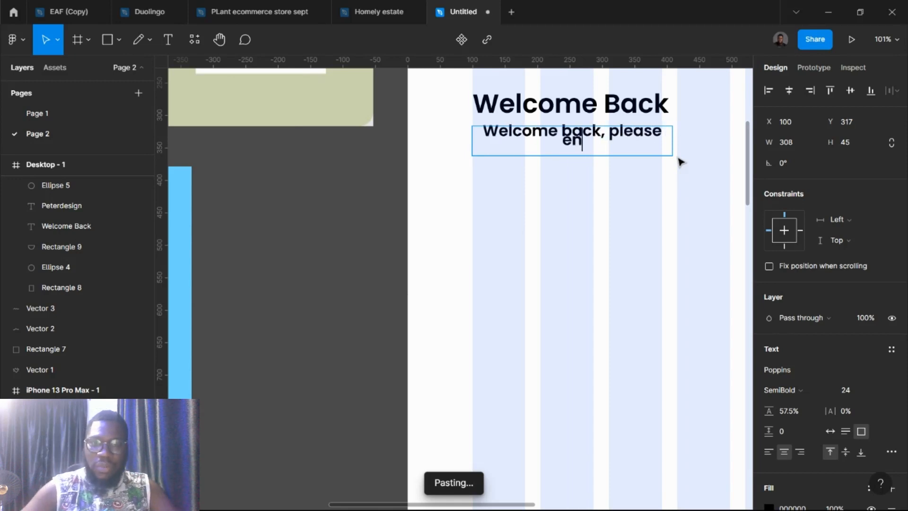
pyautogui.write('ter you')
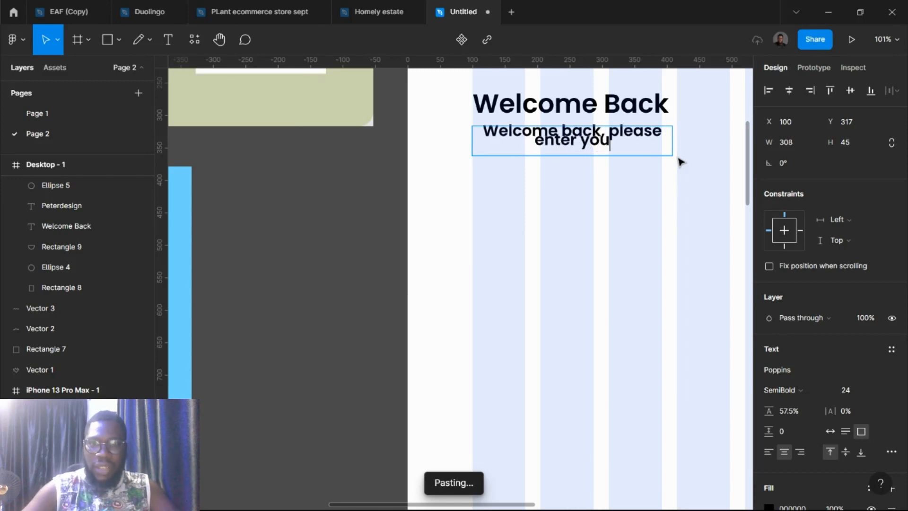
pyautogui.write('r details')
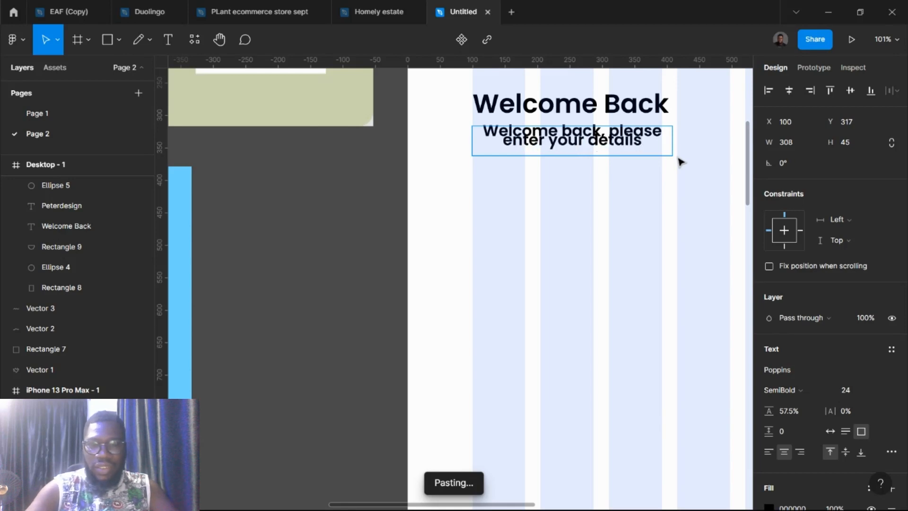
# - Compare the subtitle with the reference design, and set its line height to 90.5% and its font size to 16
pyautogui.scroll(-2, 662, 154)
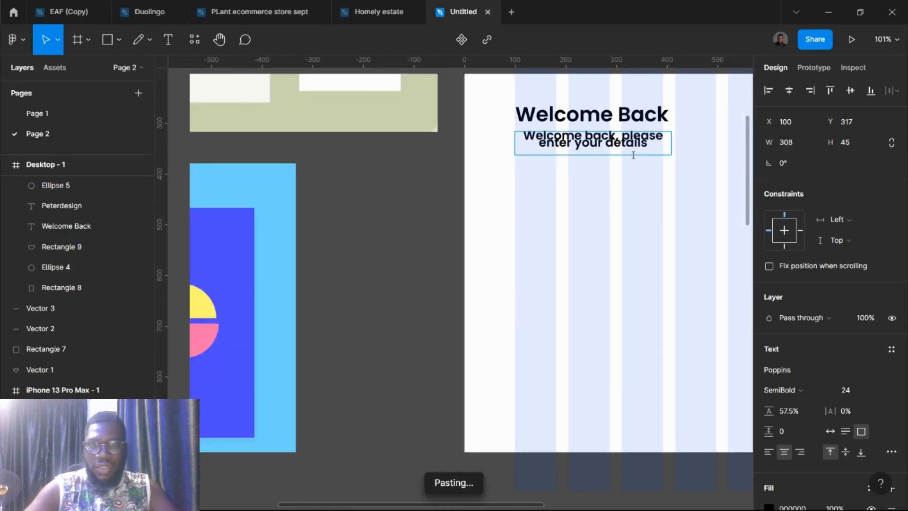
pyautogui.hscroll(-2, 250, 279)
pyautogui.scroll(2, 293, 244)
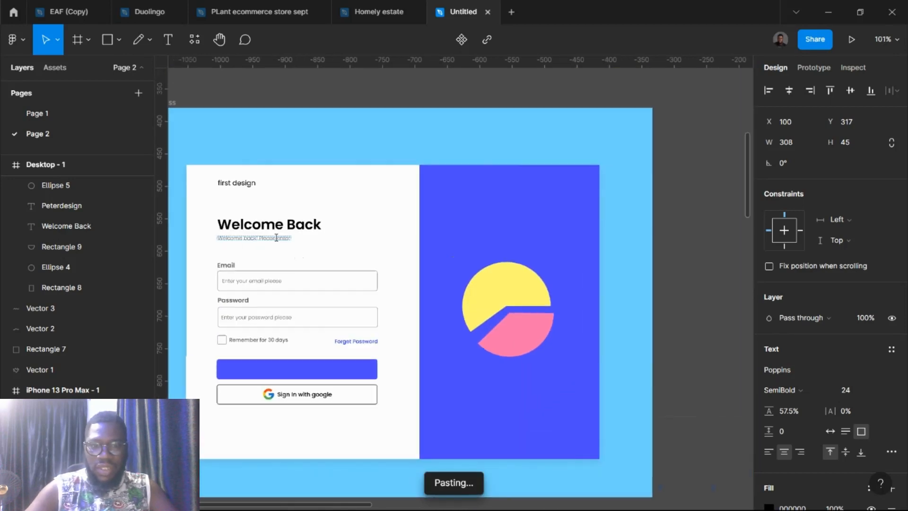
pyautogui.scroll(-3, 274, 255)
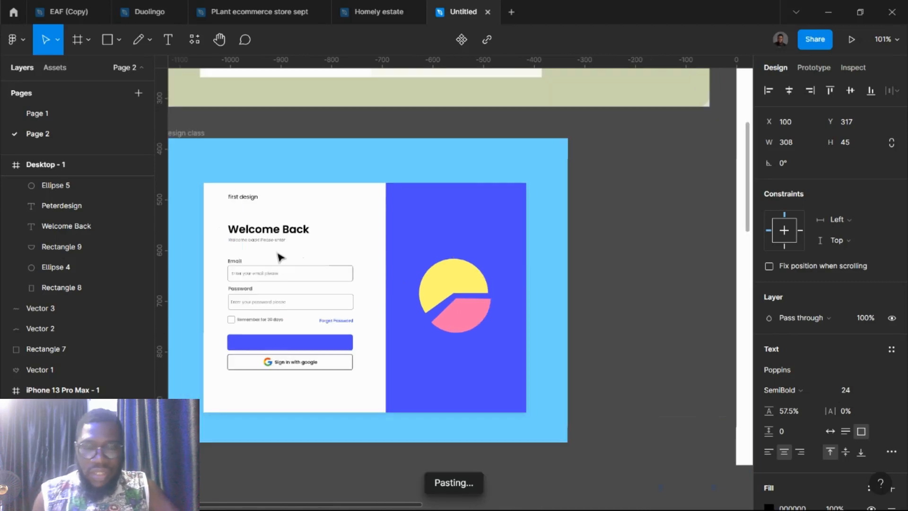
pyautogui.hscroll(3, 699, 180)
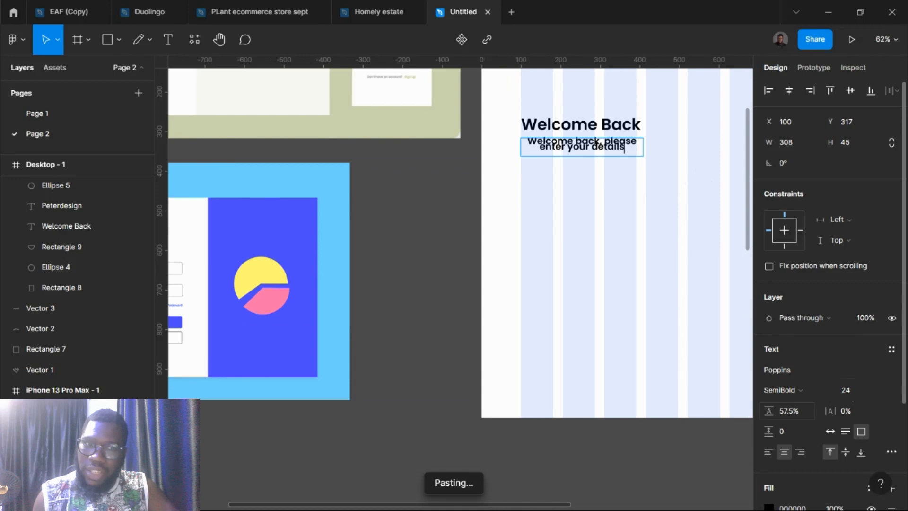
pyautogui.press('Escape')
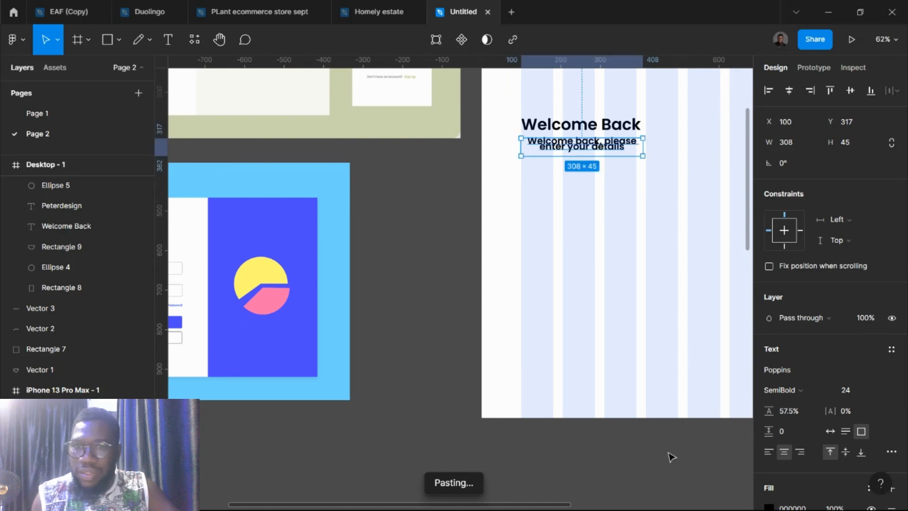
pyautogui.moveTo(768, 411); pyautogui.dragTo(811, 418)
pyautogui.click(850, 393)
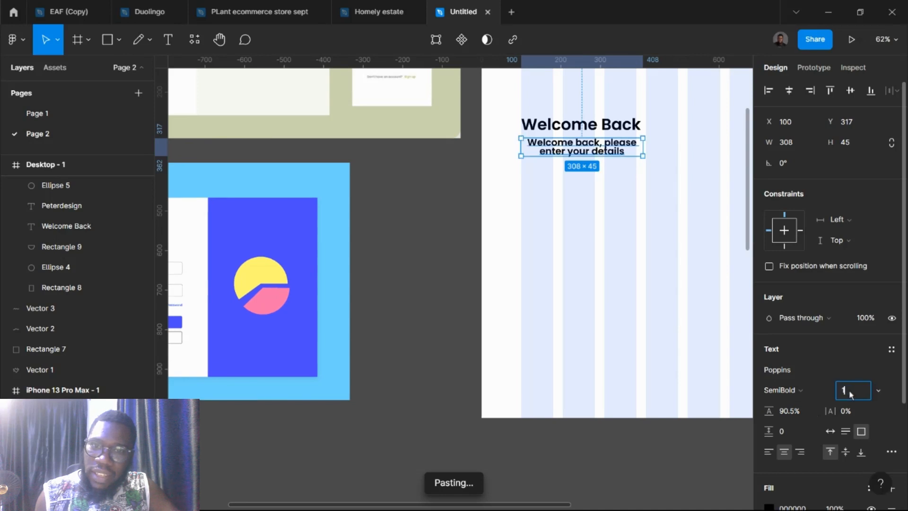
pyautogui.write('16')
pyautogui.press('Return')
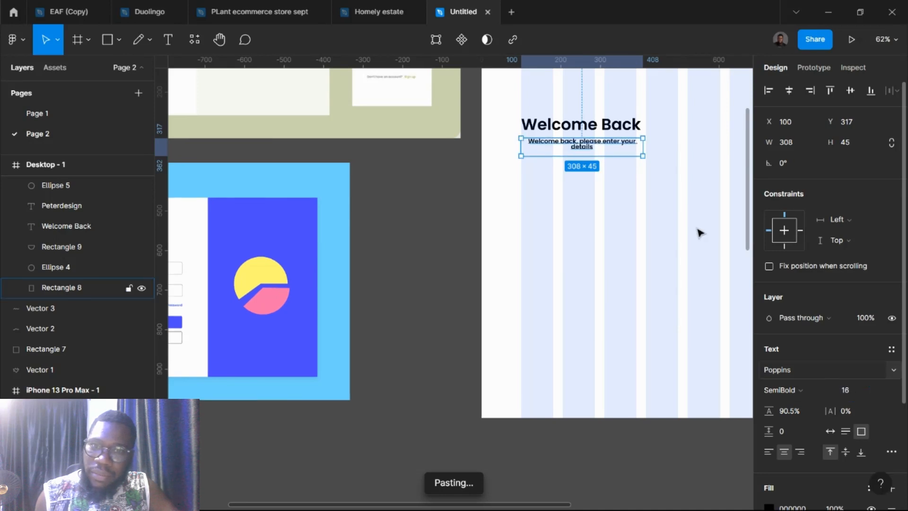
# - Try the ExtraLight weight on the subtitle under Welcome Back, and settle on Regular
pyautogui.click(788, 392)
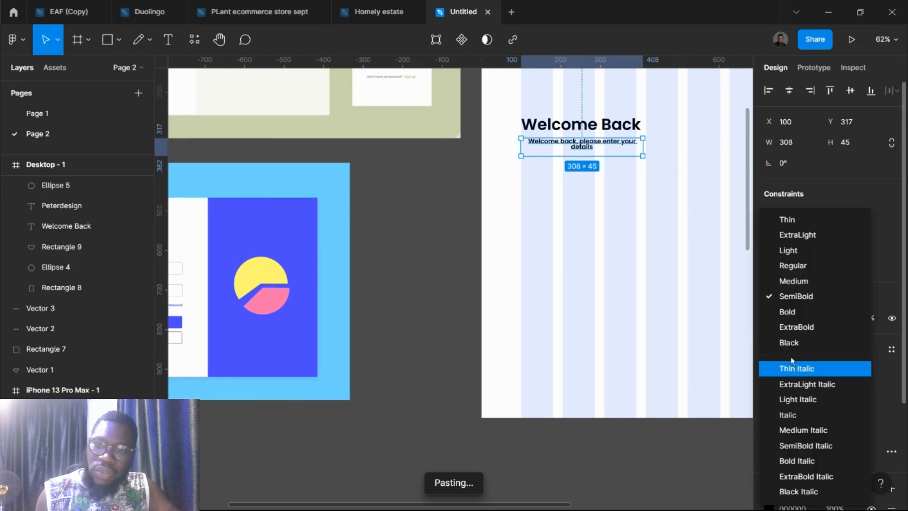
pyautogui.click(797, 239)
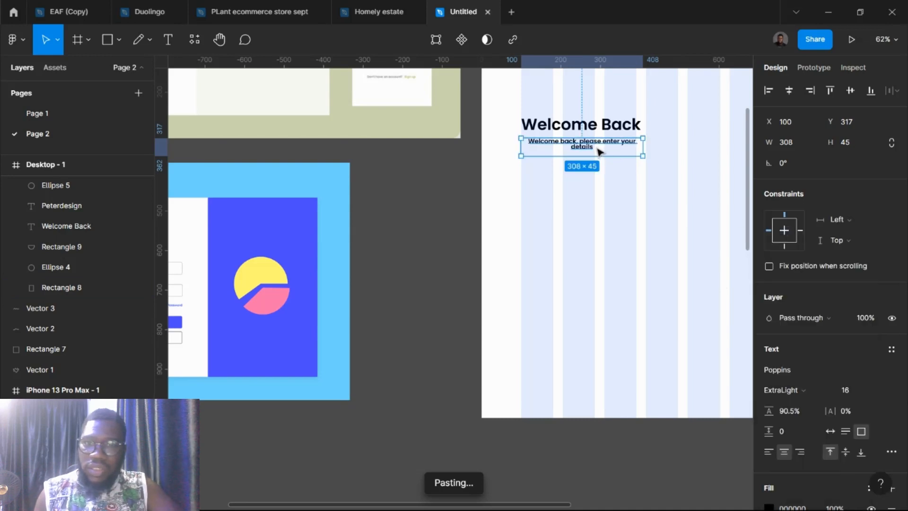
pyautogui.click(798, 401)
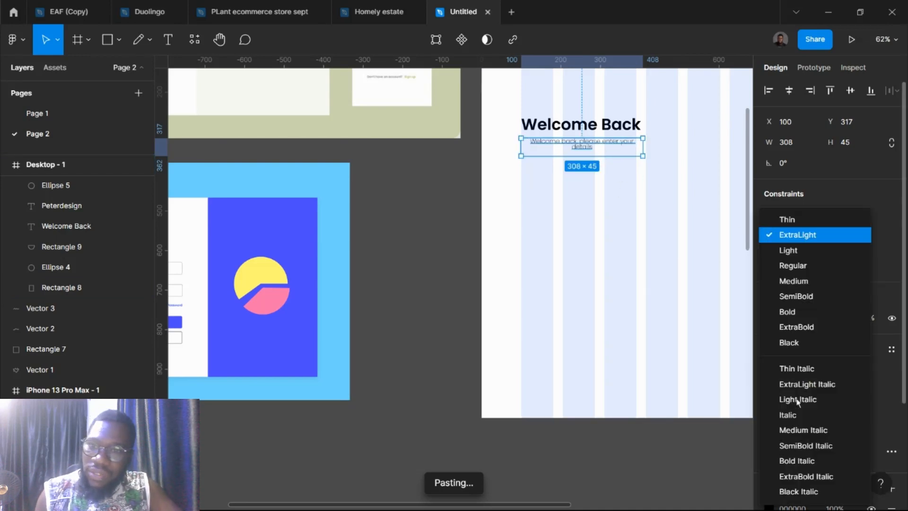
pyautogui.click(800, 266)
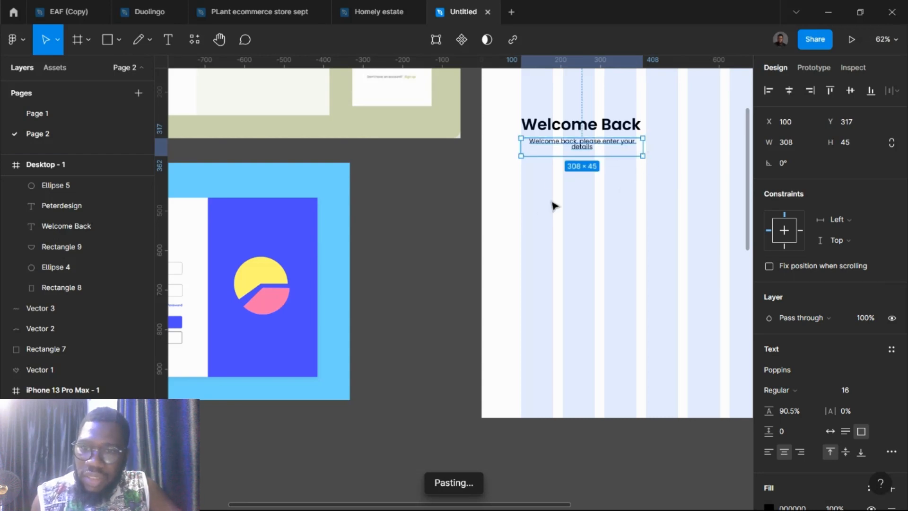
# - Left-align the subtitle text and increase its line height to 119%
pyautogui.scroll(3, 554, 148)
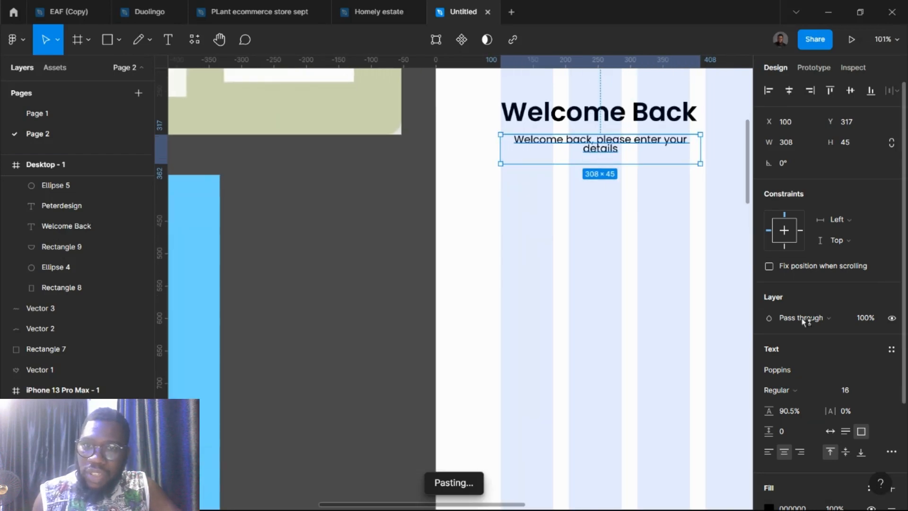
pyautogui.scroll(-3, 801, 316)
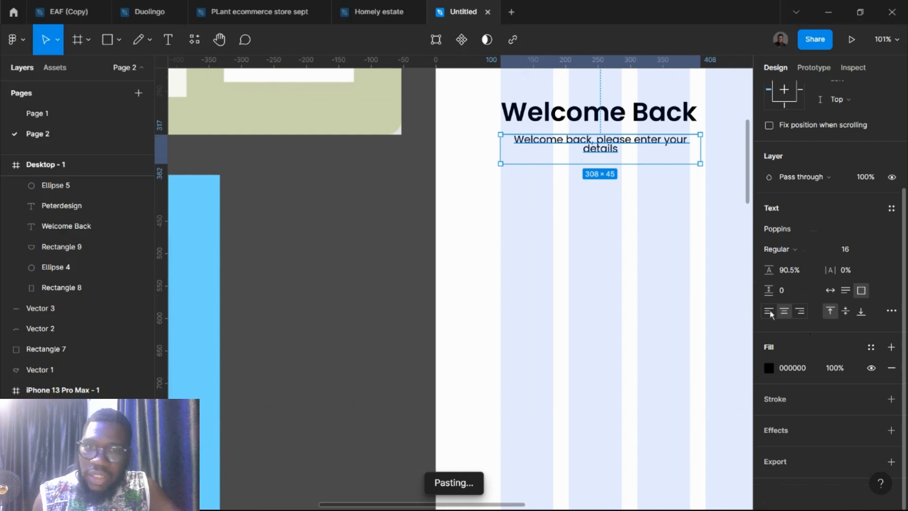
pyautogui.click(769, 313)
pyautogui.click(803, 314)
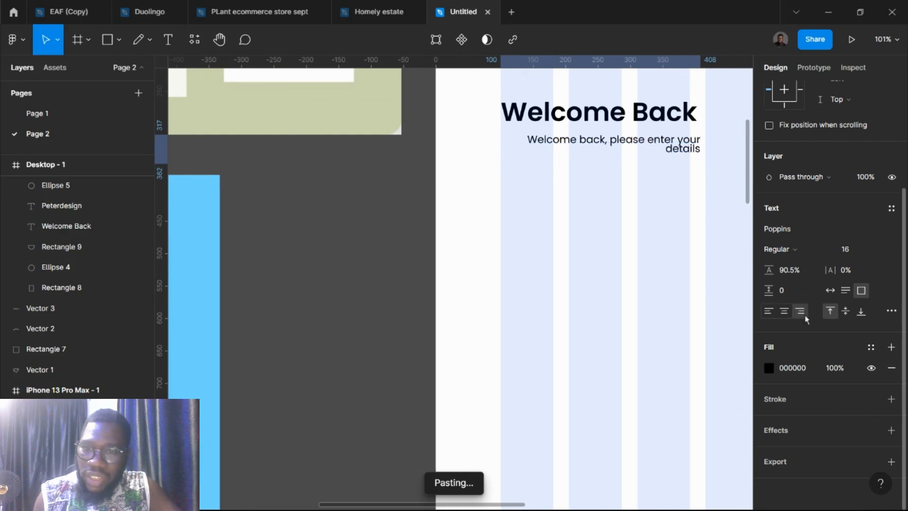
pyautogui.click(770, 313)
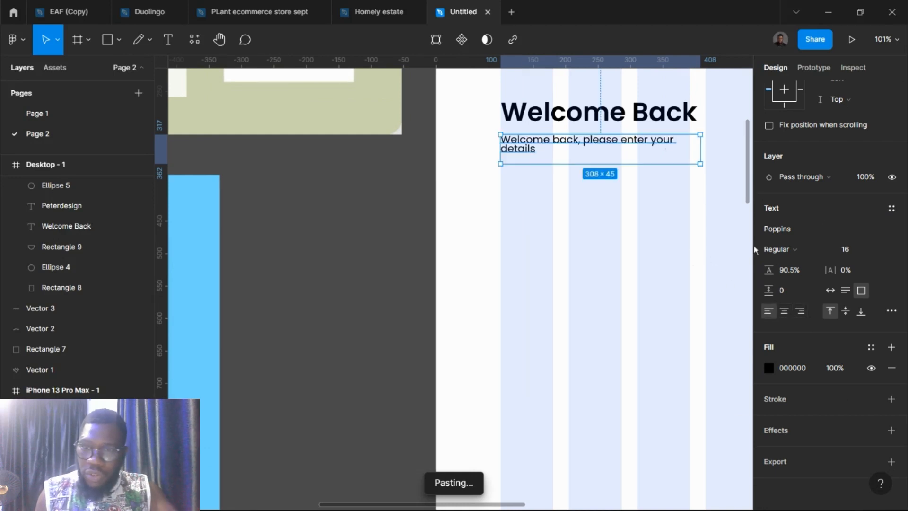
pyautogui.moveTo(769, 269); pyautogui.dragTo(808, 277)
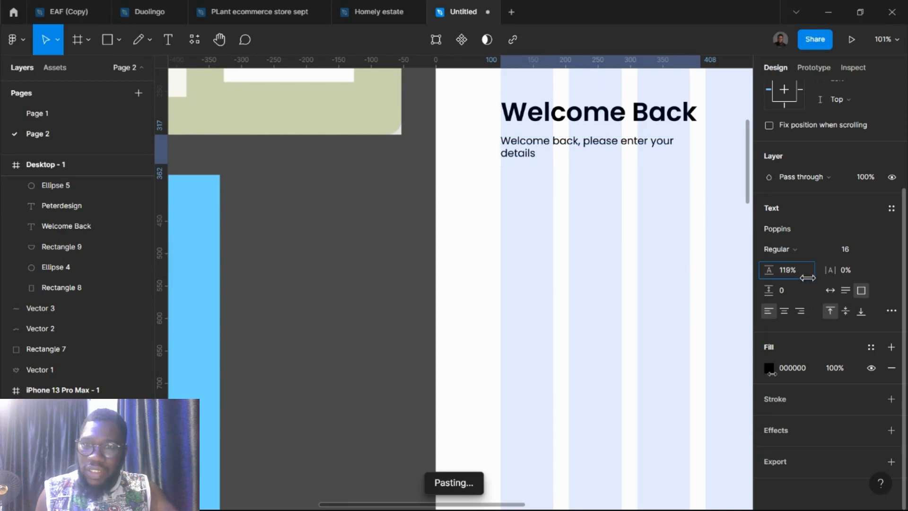
# - Change the fill colour of the subtitle under Welcome Back to grey 838383
pyautogui.click(769, 368)
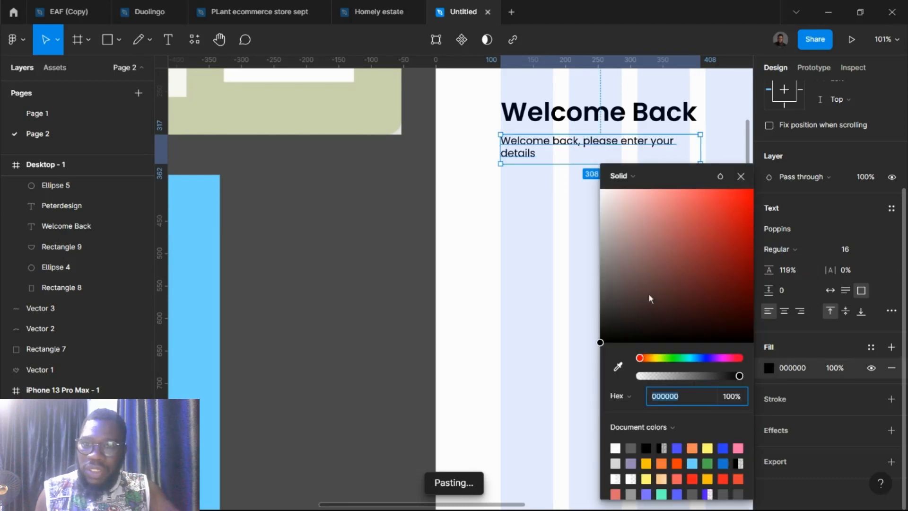
pyautogui.moveTo(649, 298); pyautogui.dragTo(560, 270)
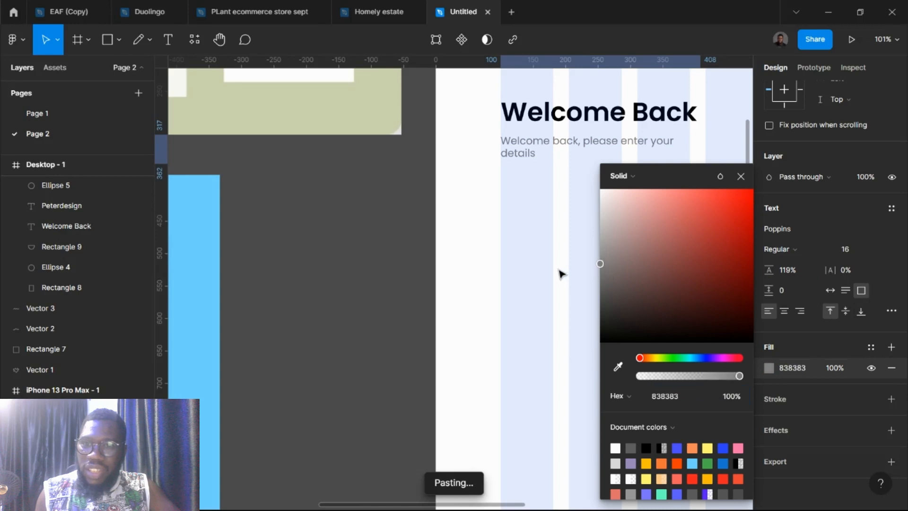
pyautogui.click(304, 249)
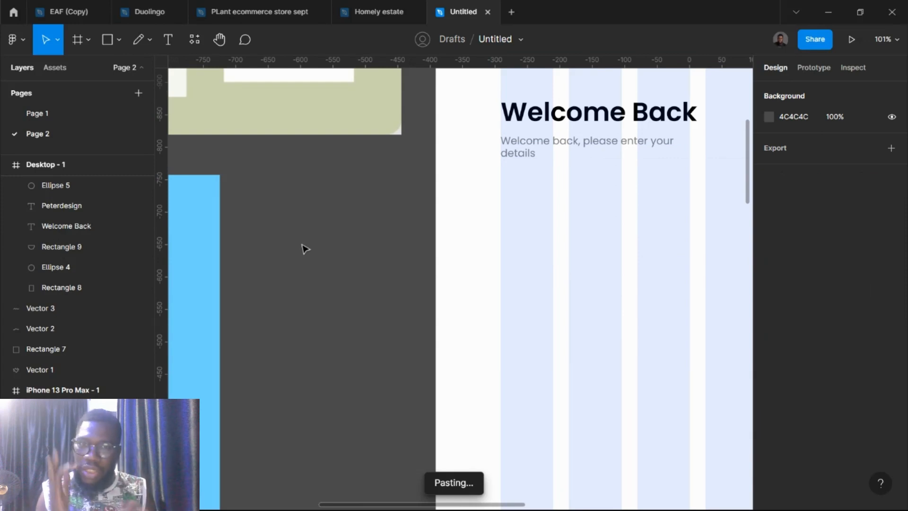
# - Following the reference design's input fields, draw a rectangle about 503 × 62 beneath the subtitle, aligned with its left edge
pyautogui.hscroll(5, 304, 249)
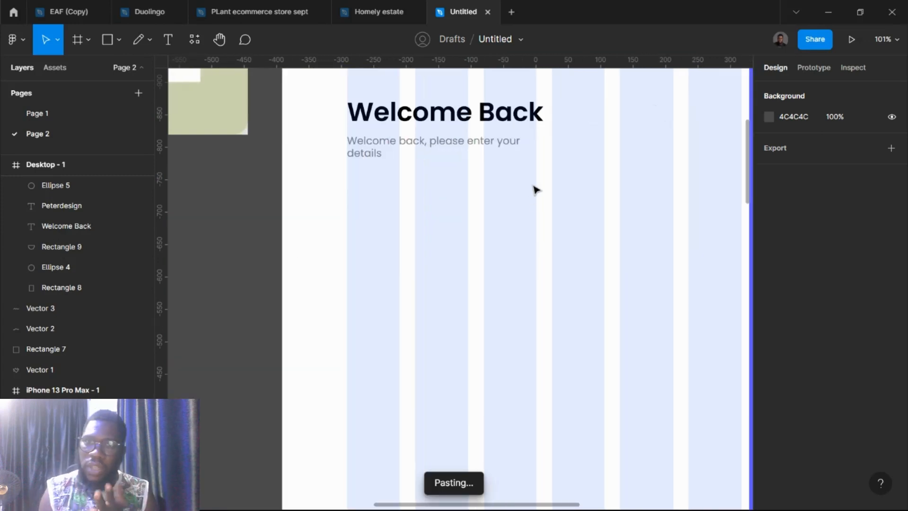
pyautogui.scroll(-5, 534, 190)
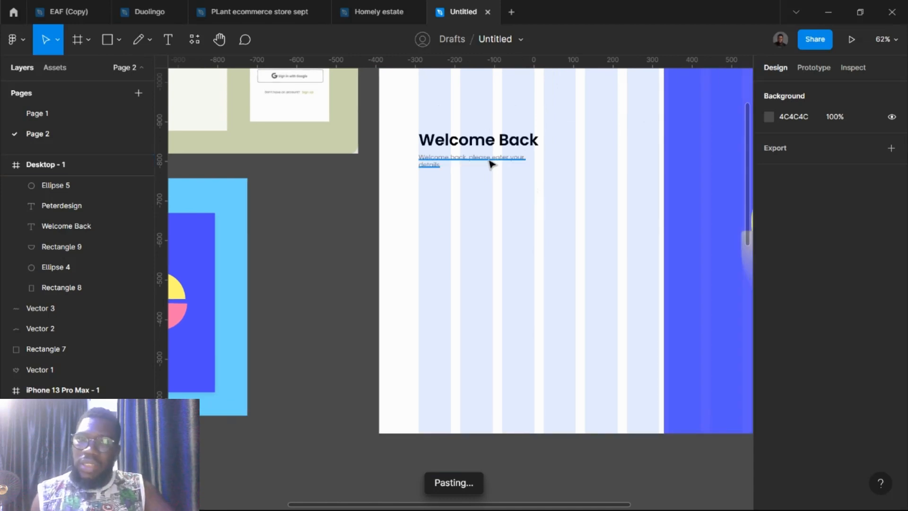
pyautogui.click(473, 160)
pyautogui.hscroll(-10, 405, 263)
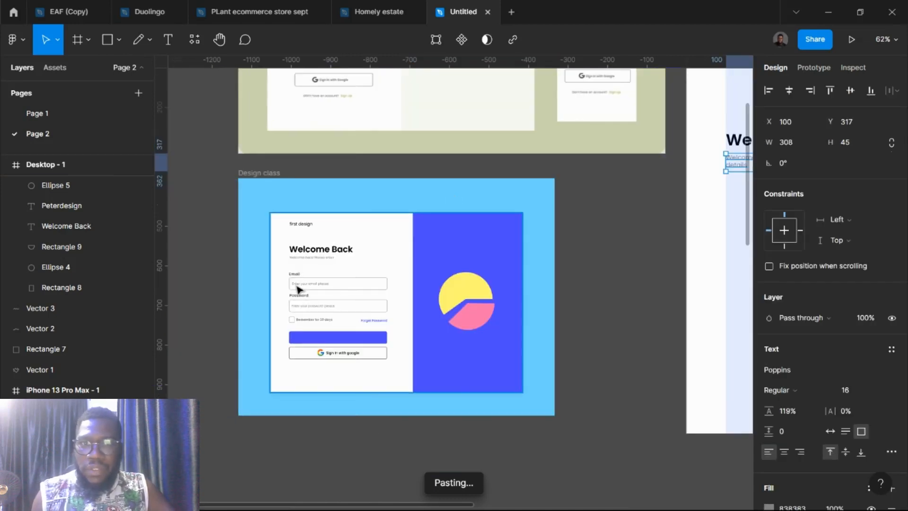
pyautogui.scroll(5, 296, 282)
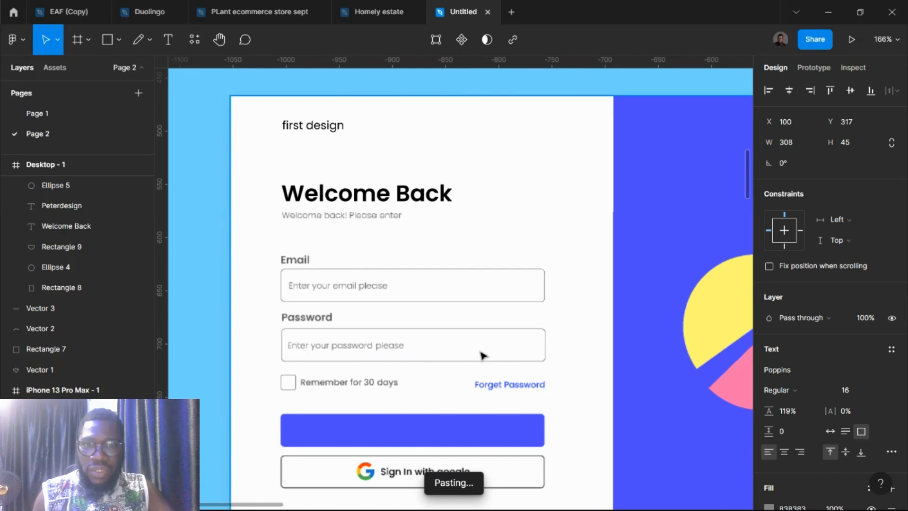
pyautogui.scroll(-5, 420, 368)
pyautogui.hscroll(5, 691, 313)
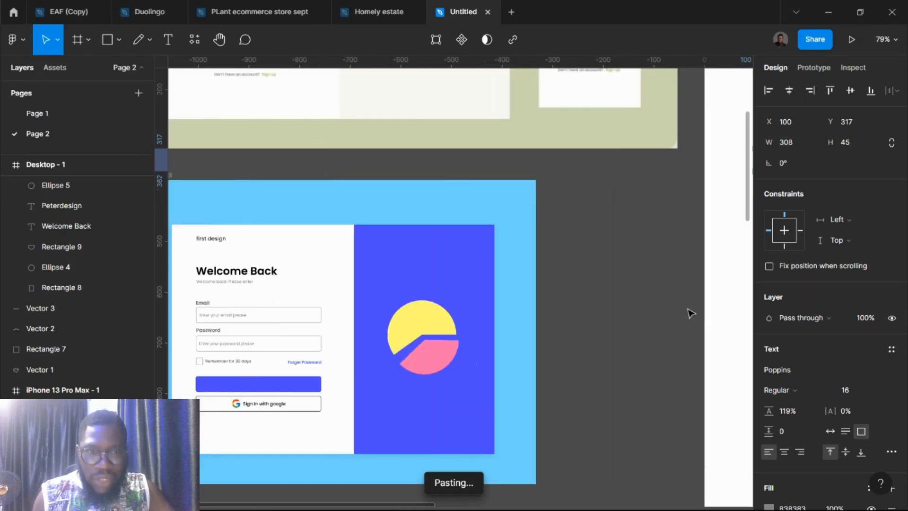
pyautogui.hscroll(5, 680, 303)
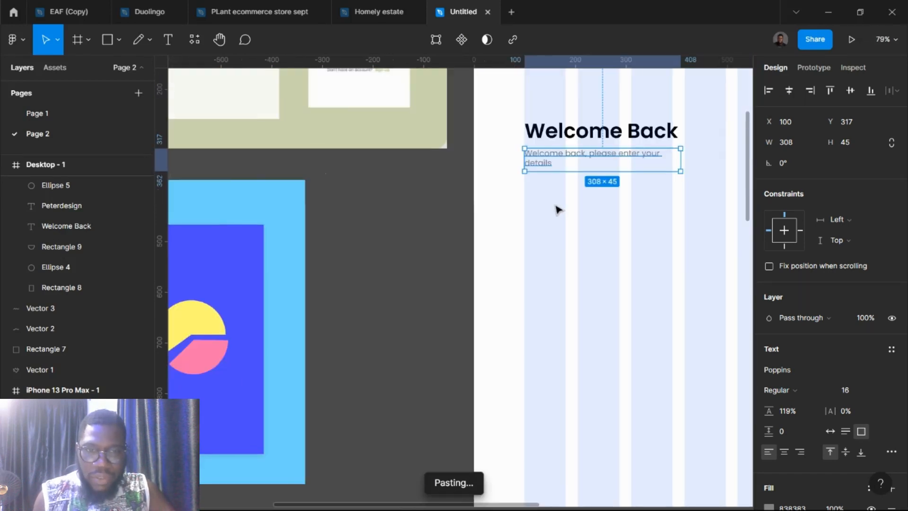
pyautogui.press('r')
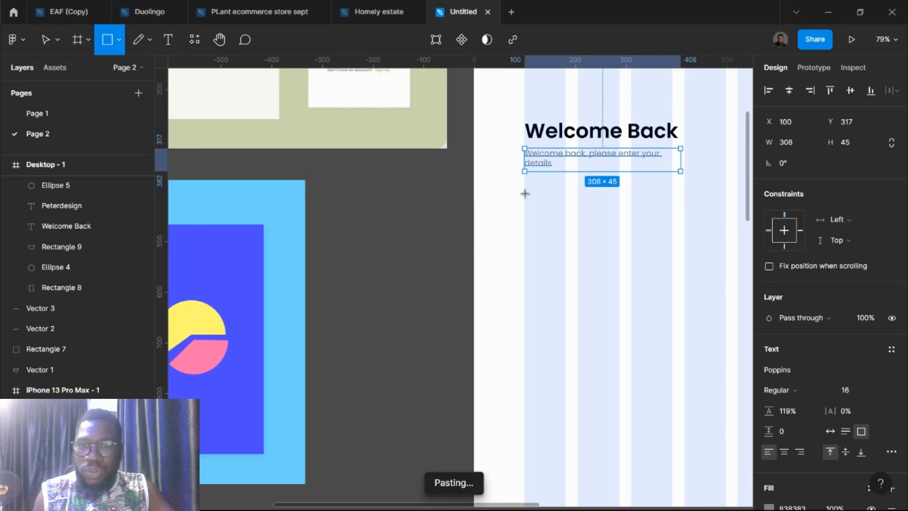
pyautogui.moveTo(524, 192)
pyautogui.mouseDown()
pyautogui.moveTo(731, 257)
pyautogui.moveTo(749, 248)
pyautogui.moveTo(594, 240)
pyautogui.moveTo(638, 227)
pyautogui.mouseUp()
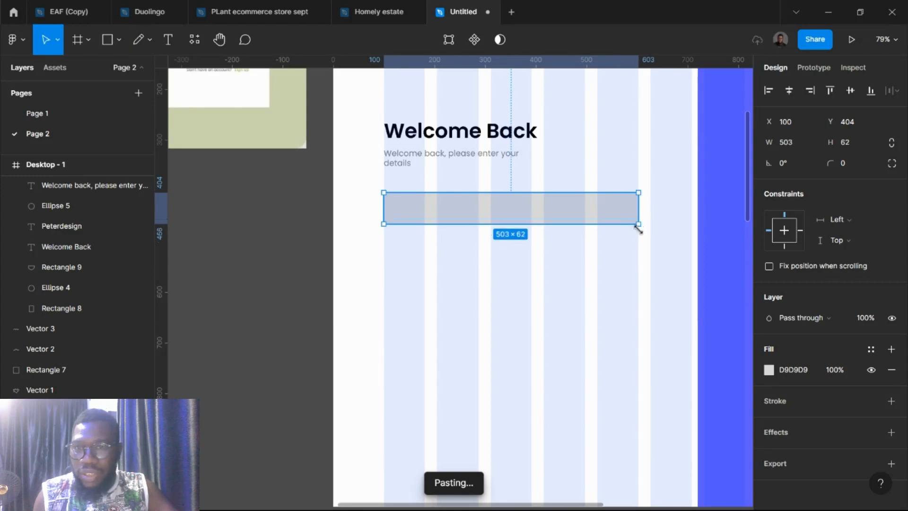
# - Turn the rectangle into an outlined field with a stroke and no fill, and set its corner radius to 8
pyautogui.scroll(3, 520, 189)
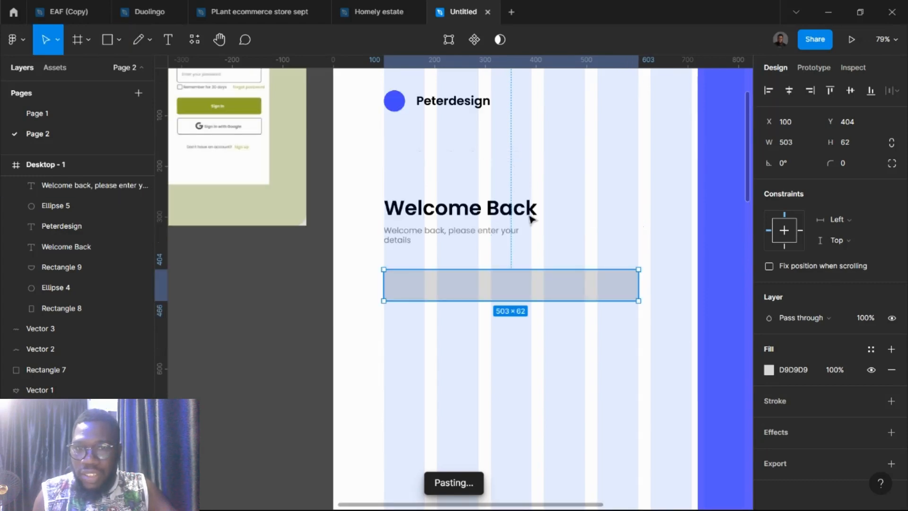
pyautogui.click(840, 402)
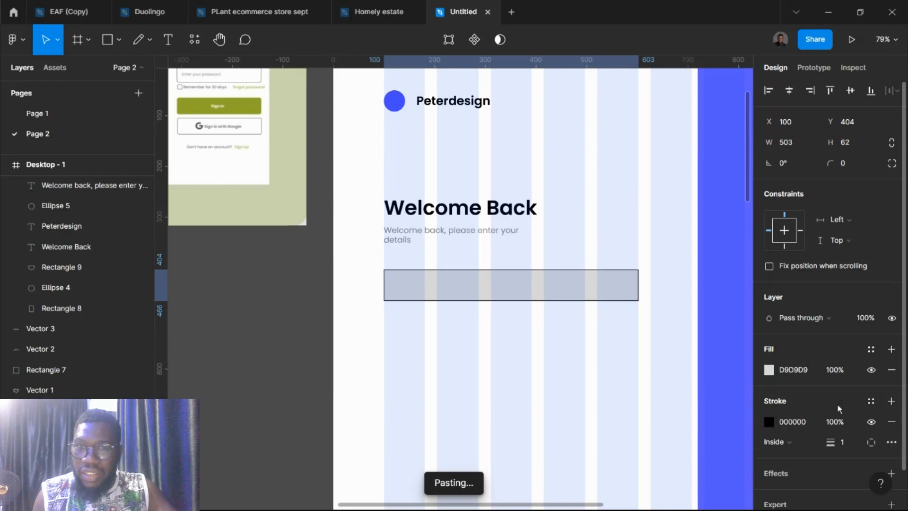
pyautogui.click(891, 370)
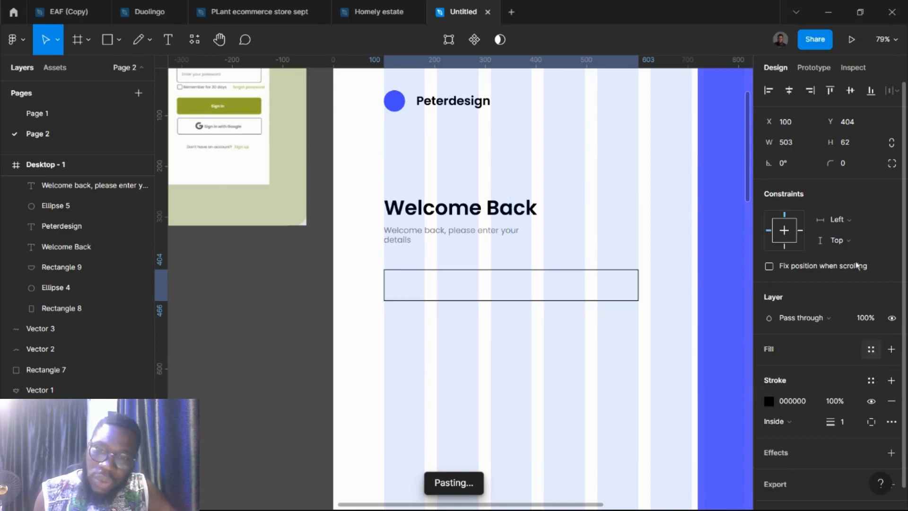
pyautogui.click(854, 166)
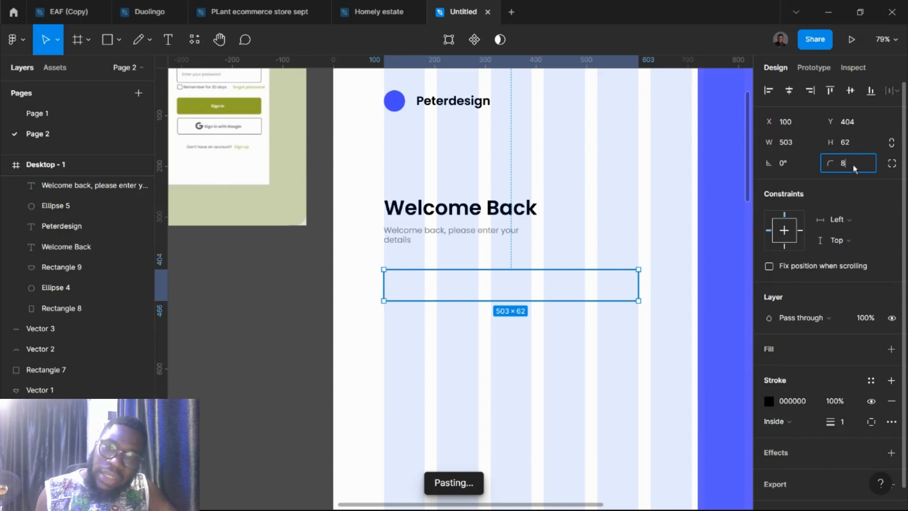
pyautogui.press('Return')
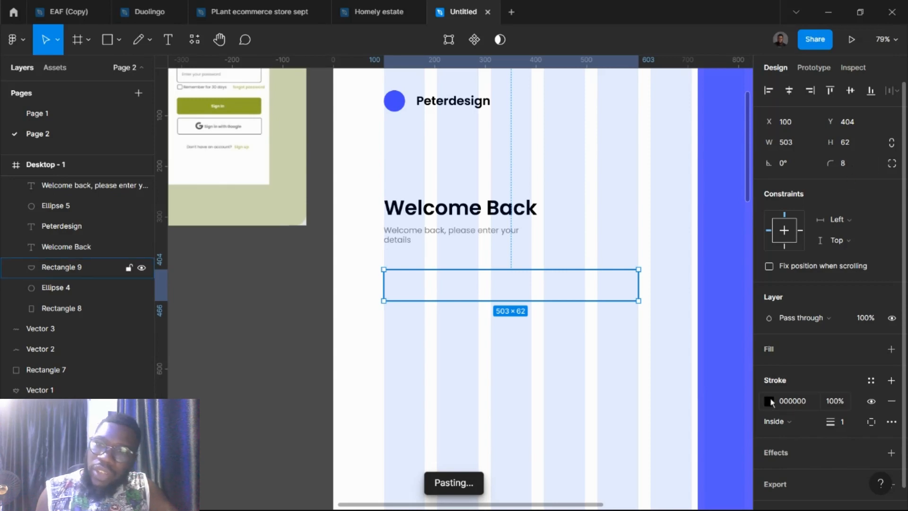
# - Change the stroke colour of the outlined field to dark grey 5E5E5E
pyautogui.click(769, 400)
pyautogui.click(632, 447)
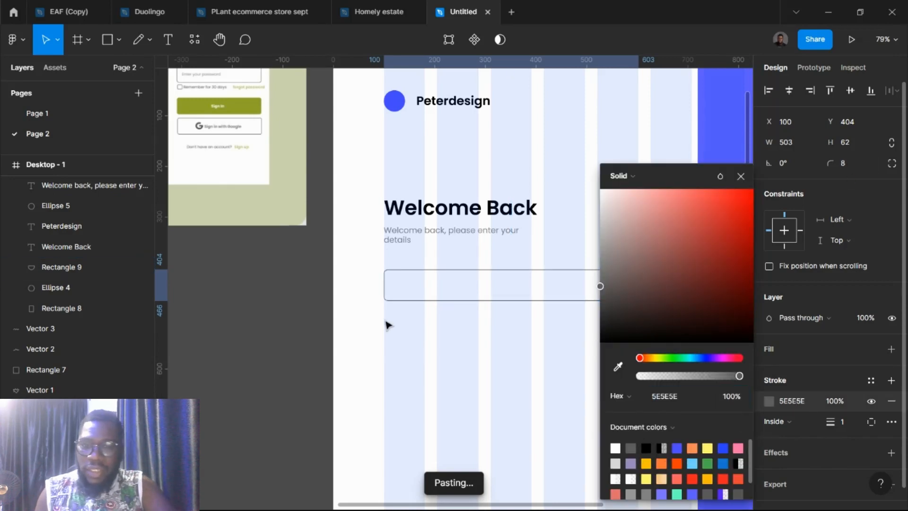
pyautogui.click(366, 303)
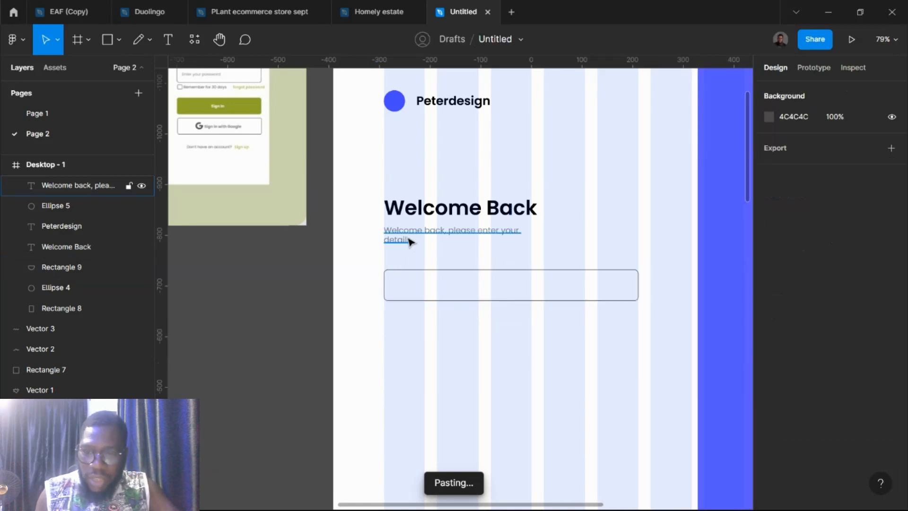
# - Duplicate the subtitle downward, just above the outlined field, and change the copy's text to "Email"
pyautogui.click(408, 238)
pyautogui.moveTo(408, 238); pyautogui.dragTo(413, 265)
pyautogui.doubleClick(414, 264)
pyautogui.write('Email')
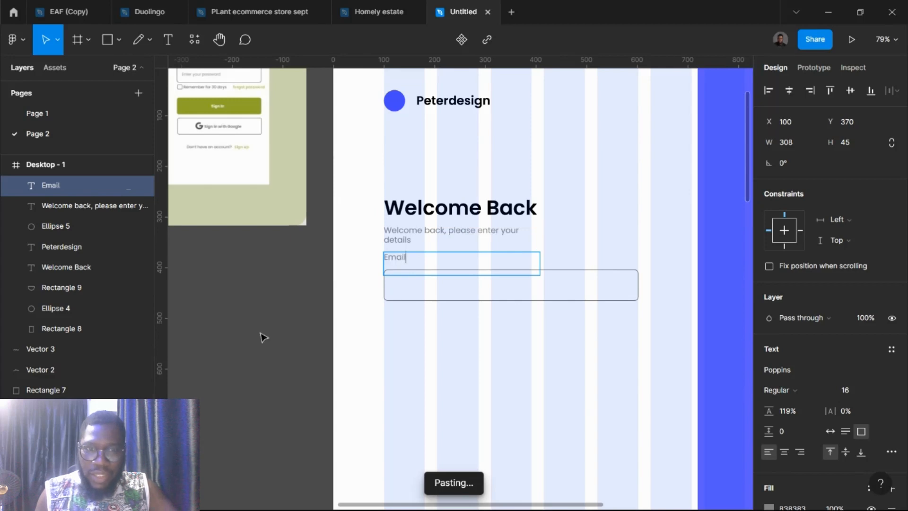
pyautogui.press('Escape')
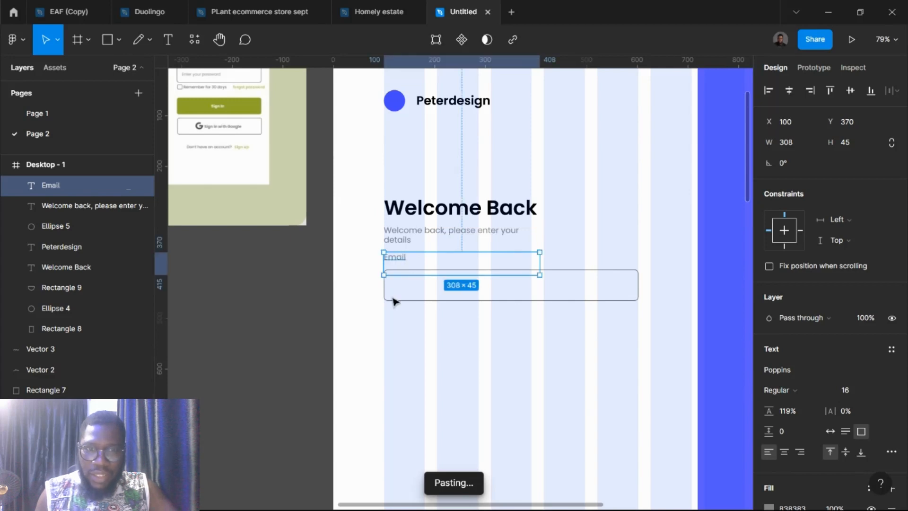
# - Set the Email label's text box to auto width so it fits the word
pyautogui.scroll(5, 425, 279)
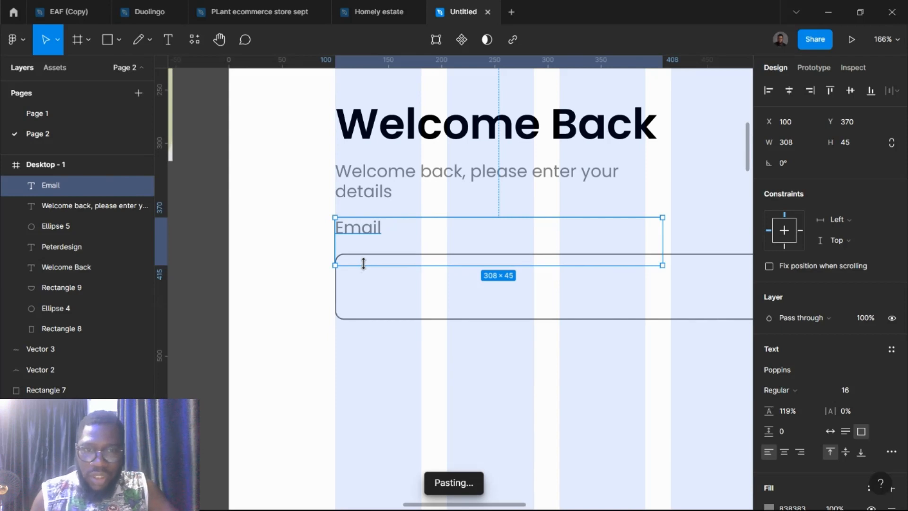
pyautogui.moveTo(371, 241); pyautogui.dragTo(379, 269)
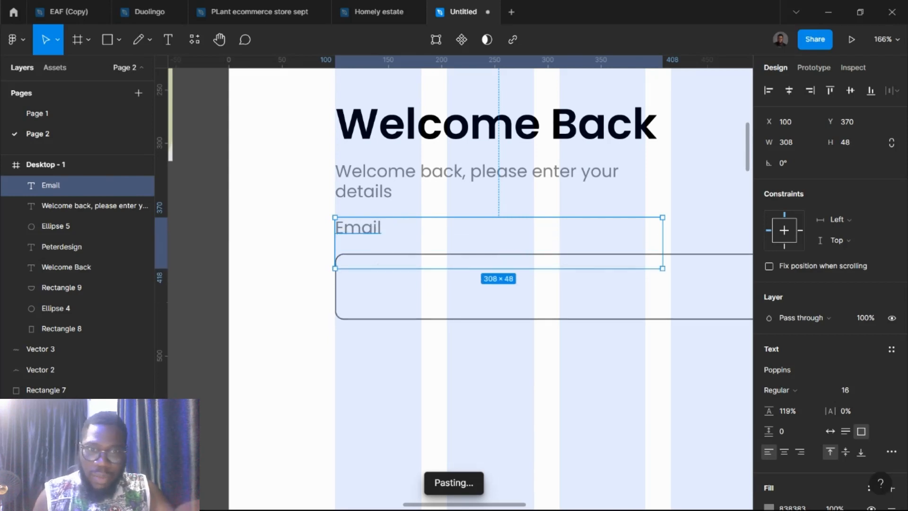
pyautogui.click(846, 432)
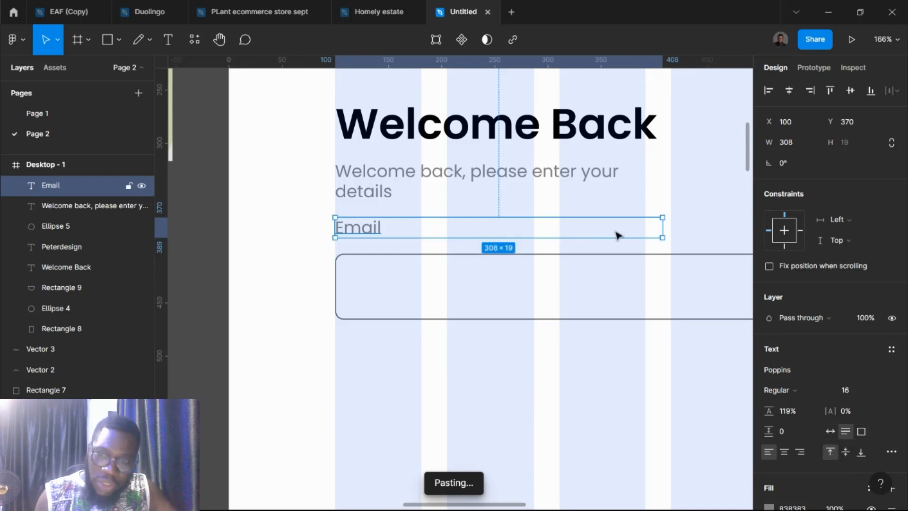
pyautogui.click(829, 431)
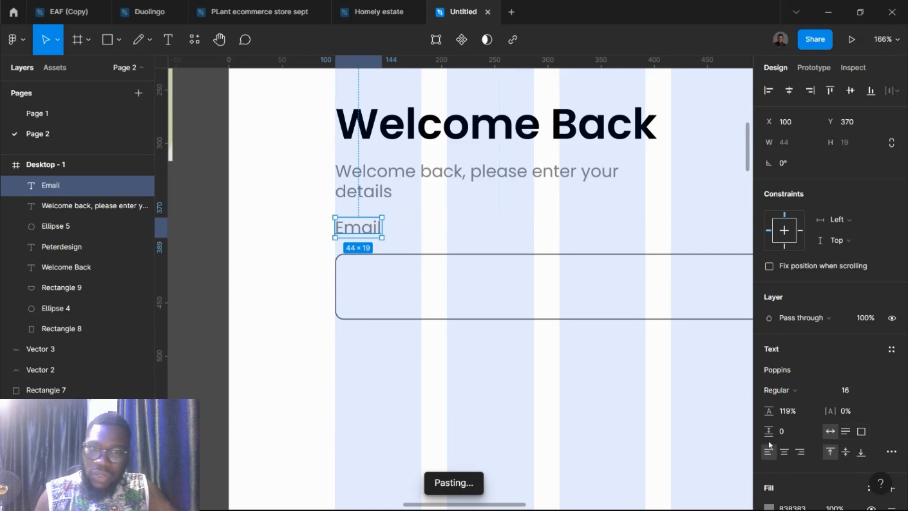
# - Recolour the Email label to 1C1C1C and move it down to Y 378, just above the outlined field
pyautogui.scroll(-3, 790, 425)
pyautogui.click(769, 367)
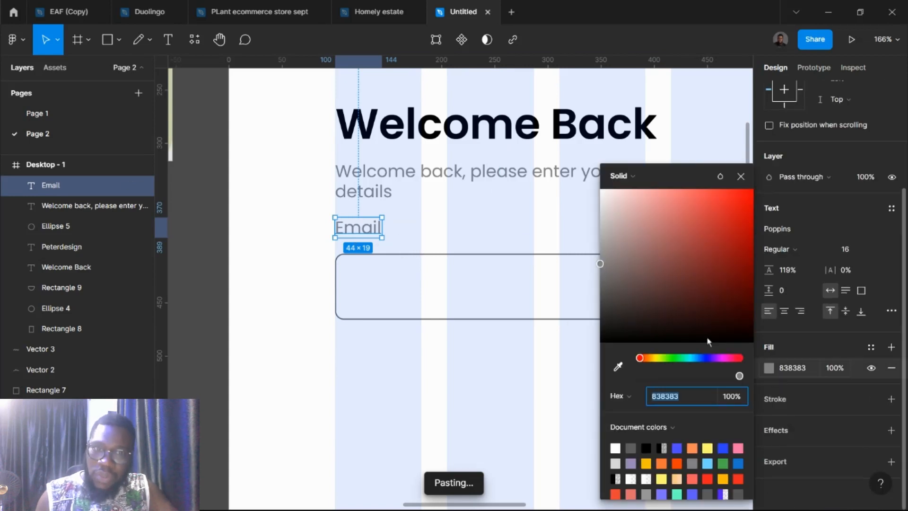
pyautogui.write('444444')
pyautogui.press('Return')
pyautogui.moveTo(597, 302); pyautogui.dragTo(591, 326)
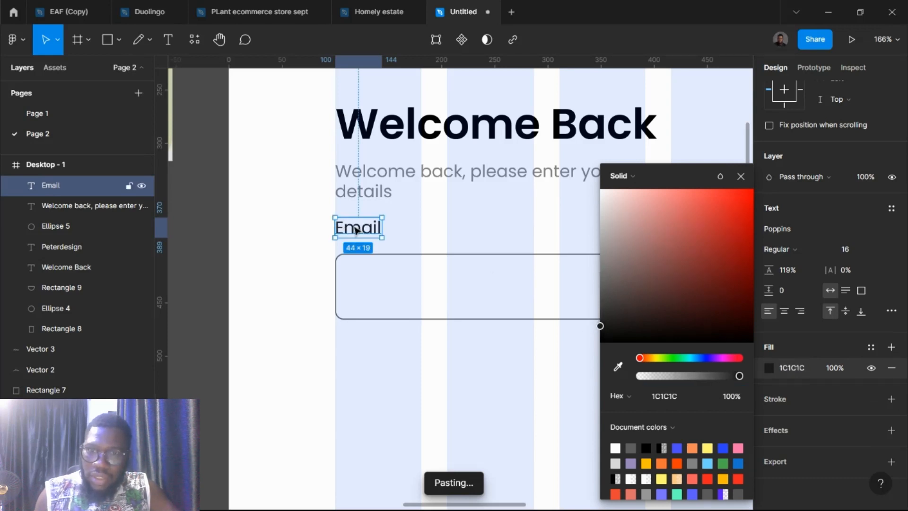
pyautogui.moveTo(359, 231); pyautogui.dragTo(361, 243)
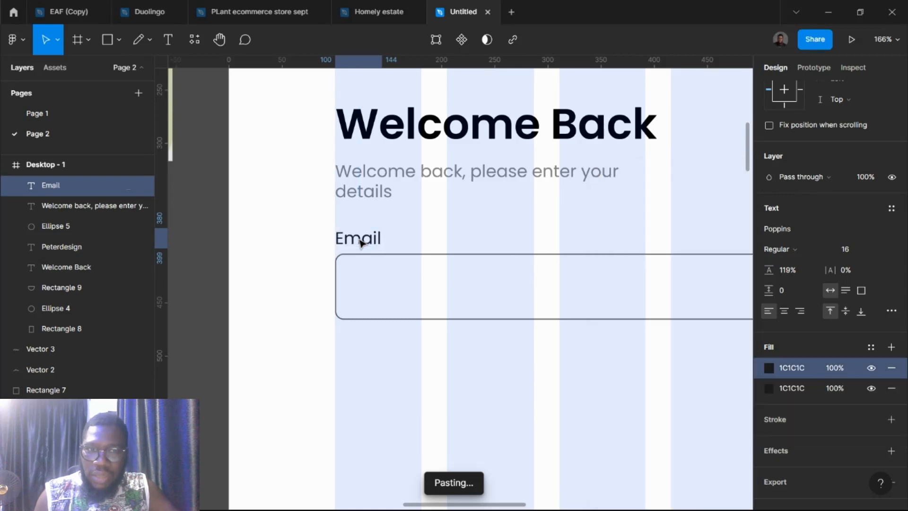
pyautogui.moveTo(368, 243)
pyautogui.mouseDown()
pyautogui.moveTo(440, 244)
pyautogui.moveTo(375, 242)
pyautogui.mouseUp()
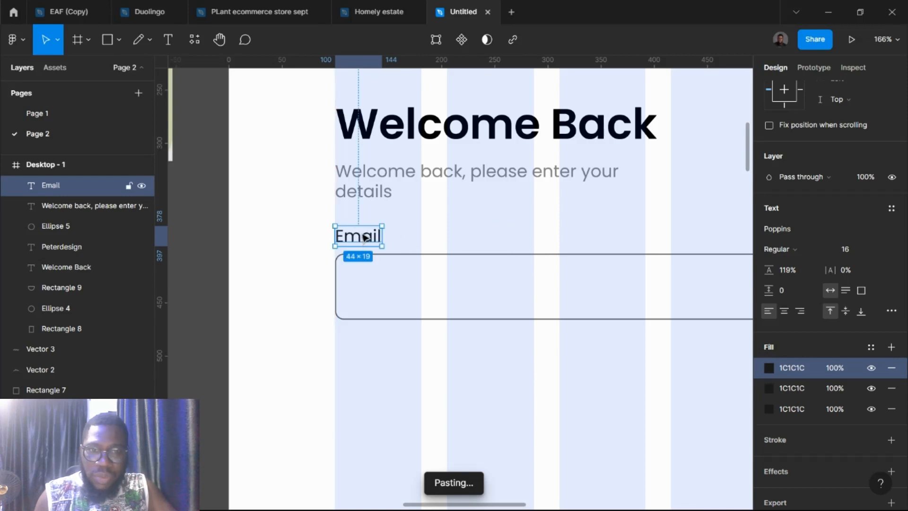
# - Duplicate the Email label into the outlined field and change the copy's text to "Please enter your email address"
pyautogui.keyDown('alt'); pyautogui.moveTo(366, 238); pyautogui.dragTo(395, 285); pyautogui.keyUp('alt')
pyautogui.doubleClick(394, 283)
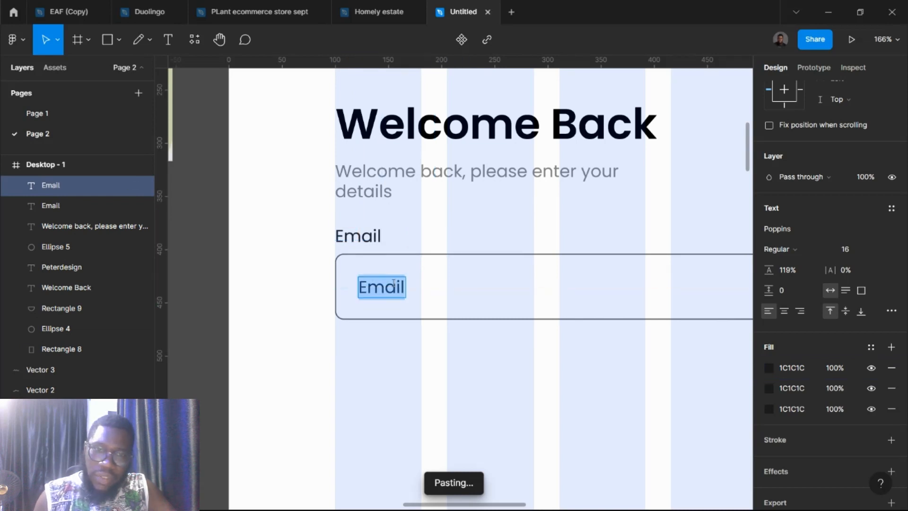
pyautogui.write('Please e nt')
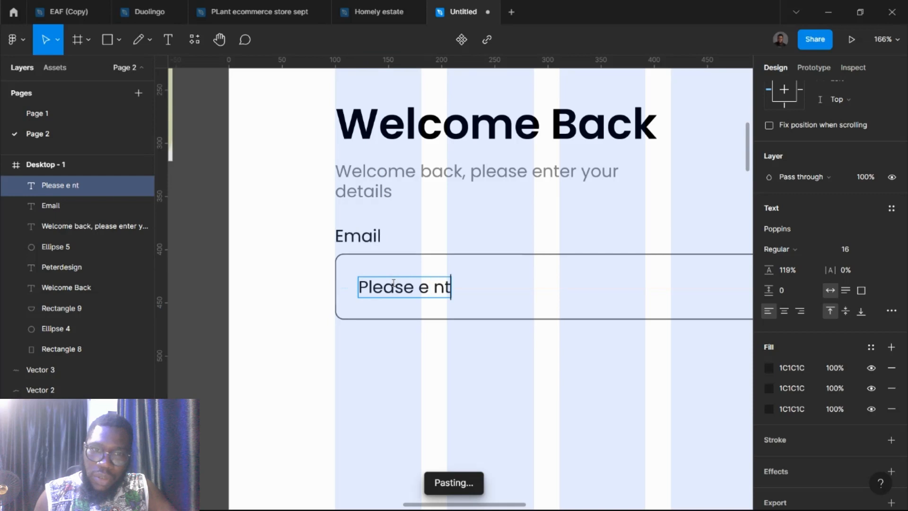
pyautogui.write('er')
pyautogui.press('BackSpace')
pyautogui.press('BackSpace')
pyautogui.press('BackSpace')
pyautogui.press('BackSpace')
pyautogui.press('BackSpace')
pyautogui.write('n')
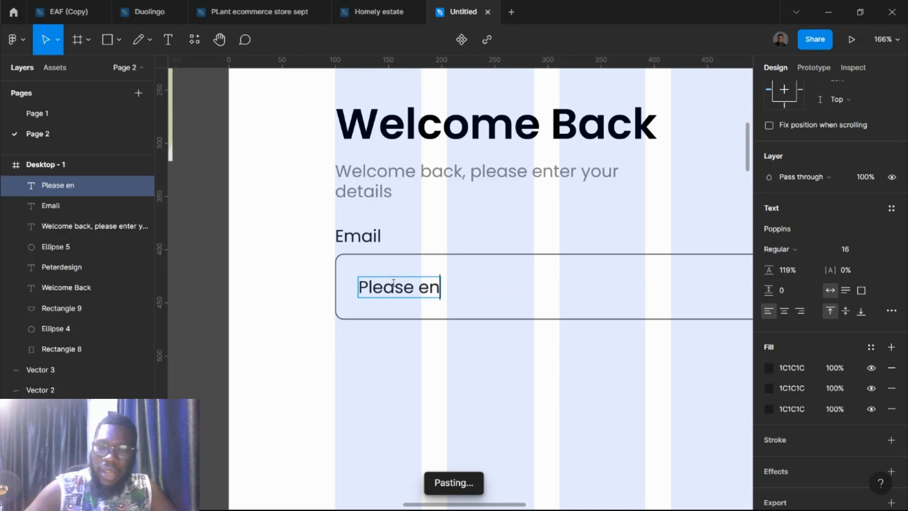
pyautogui.write('ter your e')
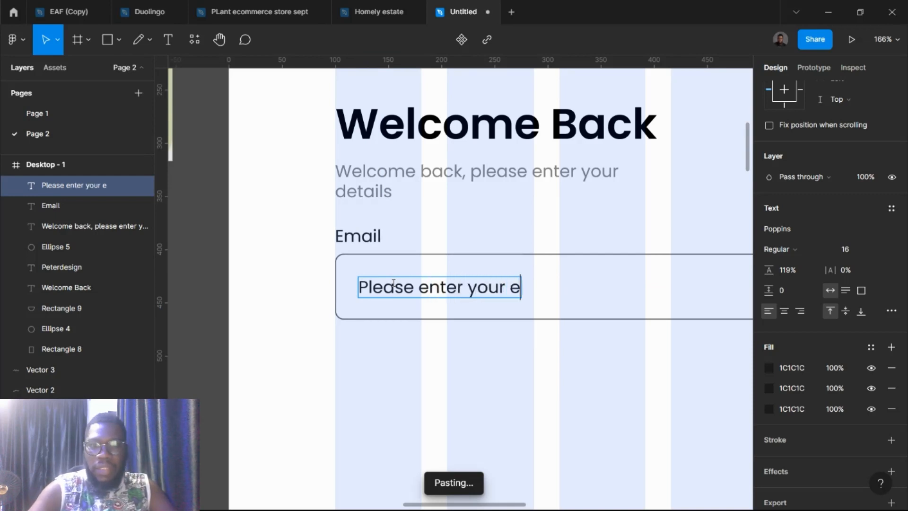
pyautogui.write('mail add')
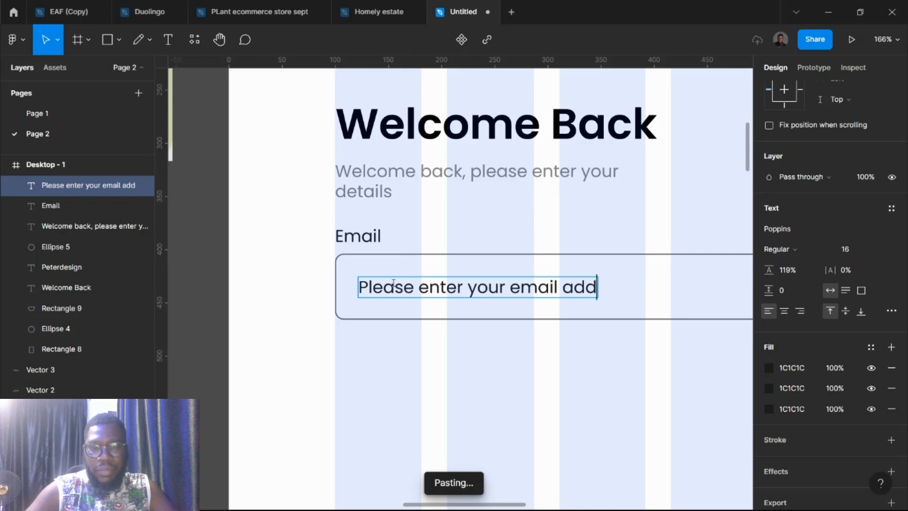
pyautogui.write('ress')
pyautogui.press('Escape')
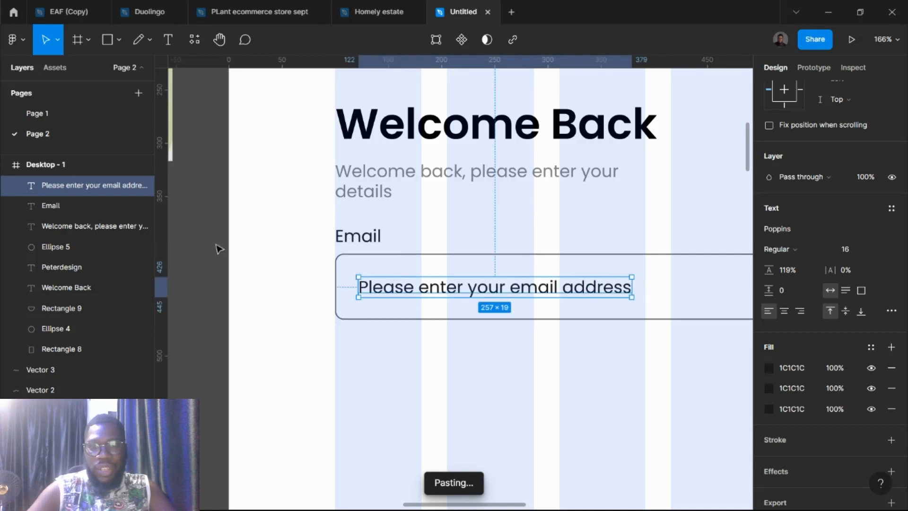
# - Copy the subtitle's fill colour code and set the email placeholder's font size to 14
pyautogui.click(397, 179)
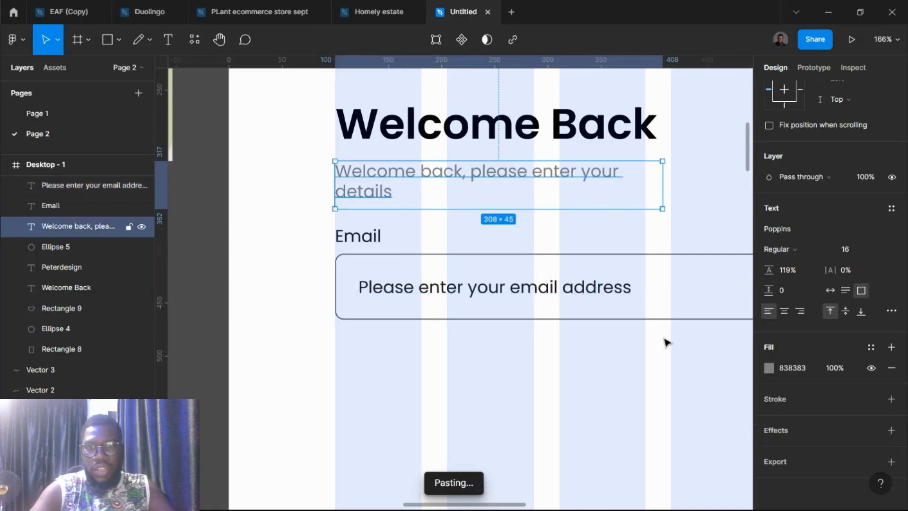
pyautogui.click(798, 368)
pyautogui.hotkey('ctrl', 'c')
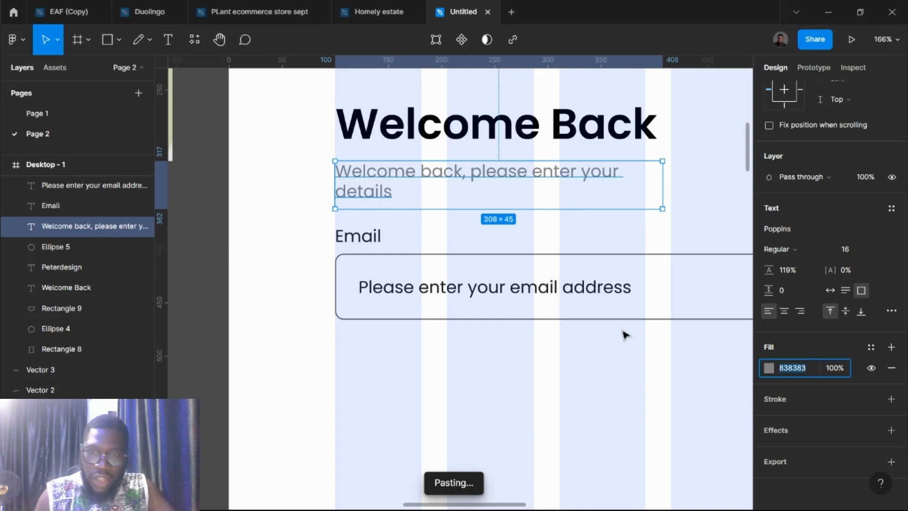
pyautogui.click(599, 288)
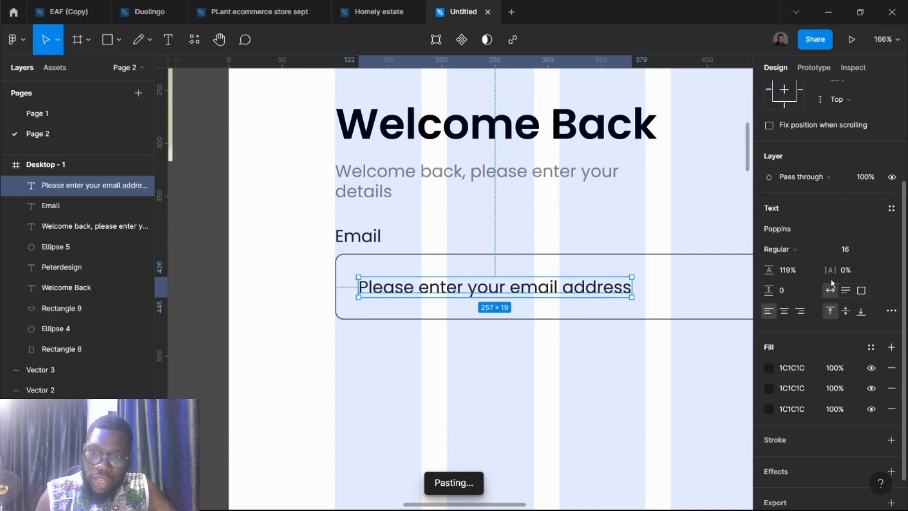
pyautogui.click(853, 252)
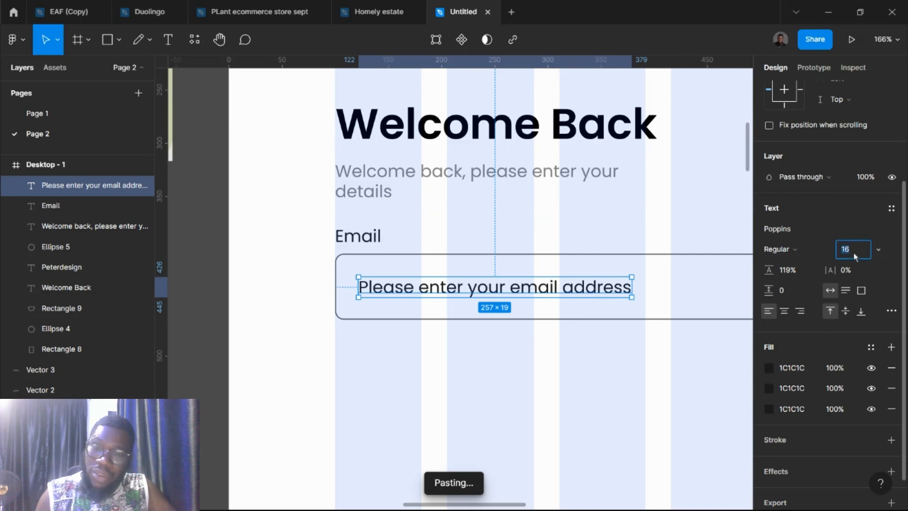
pyautogui.write('14')
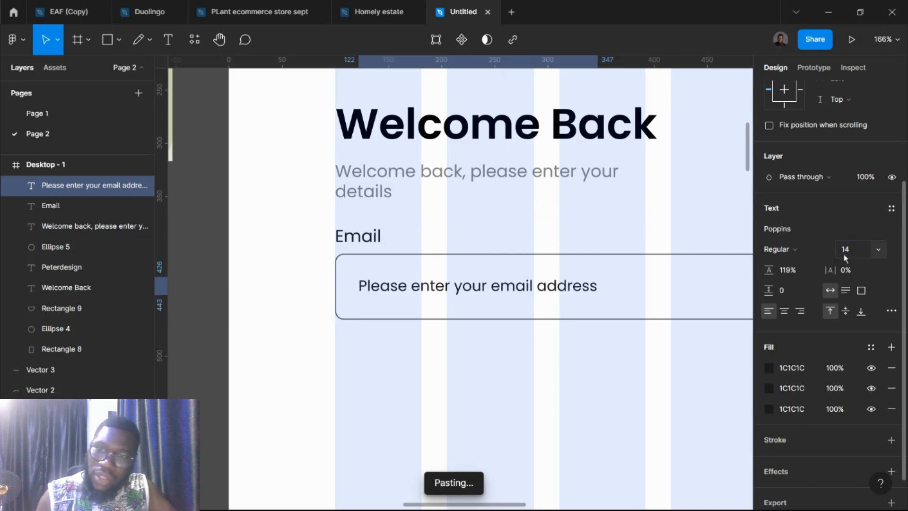
pyautogui.press('Return')
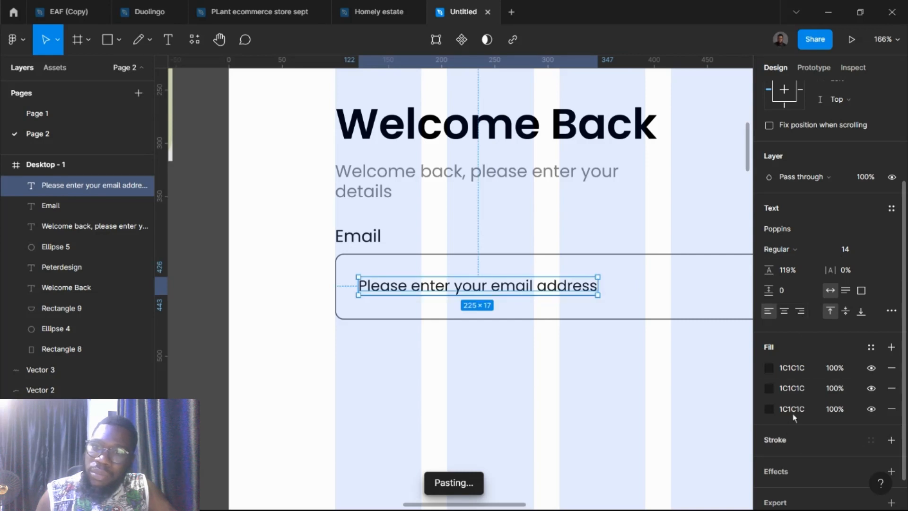
# - Remove the email placeholder's two extra fills and recolour the remaining fill to 838383
pyautogui.click(892, 409)
pyautogui.click(891, 389)
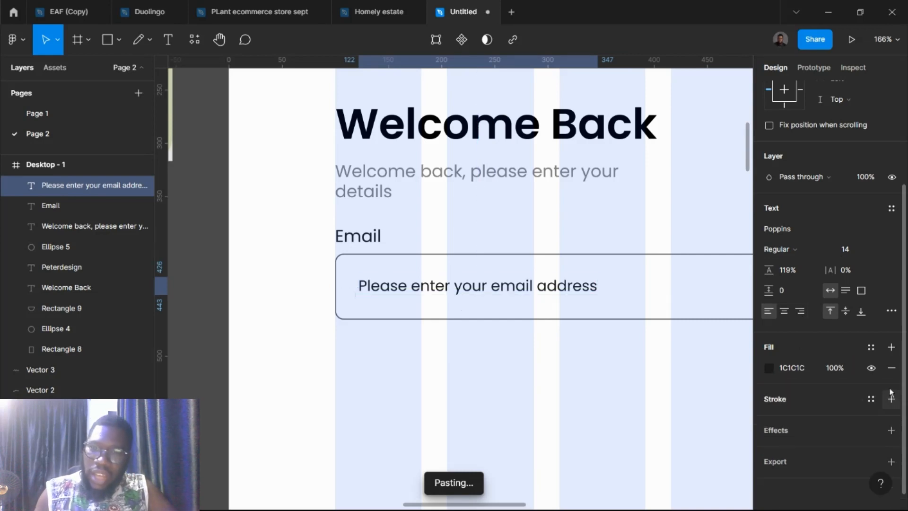
pyautogui.click(800, 369)
pyautogui.hotkey('ctrl', 'v')
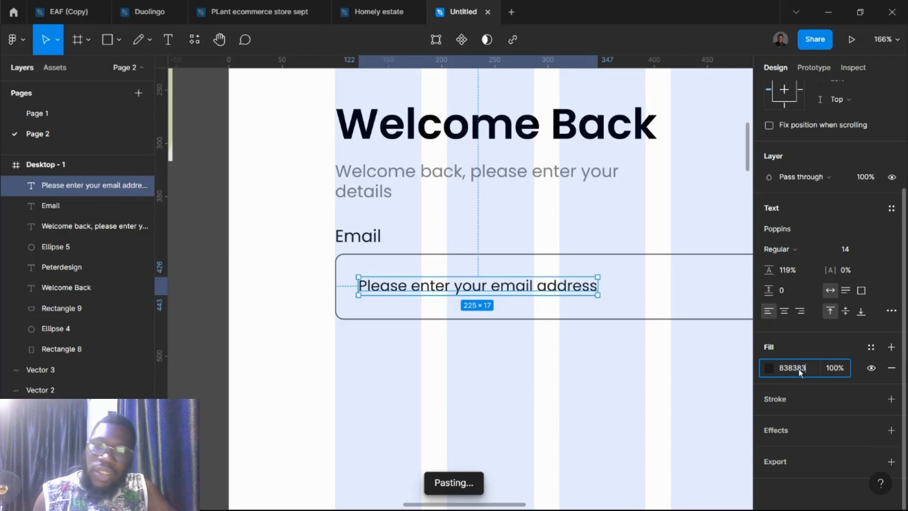
pyautogui.press('Return')
pyautogui.click(611, 401)
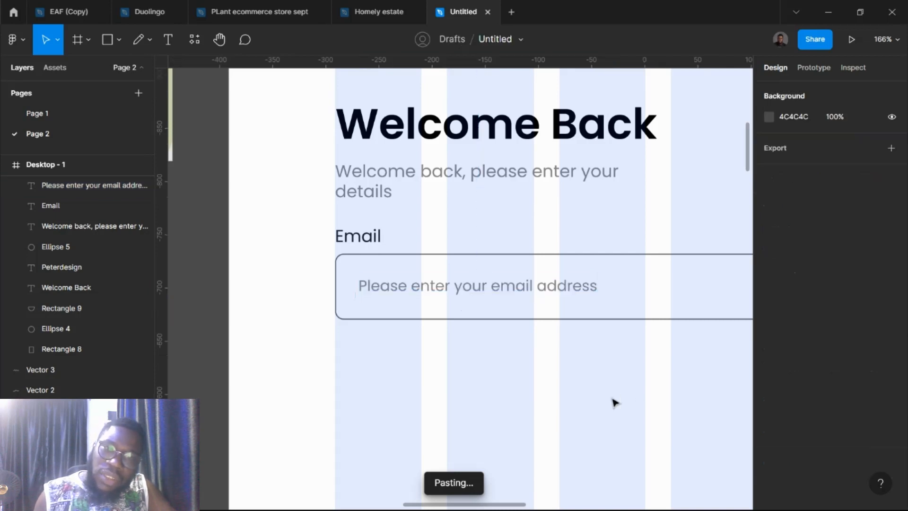
# - Group the email placeholder text with the outlined field around it
pyautogui.click(415, 290)
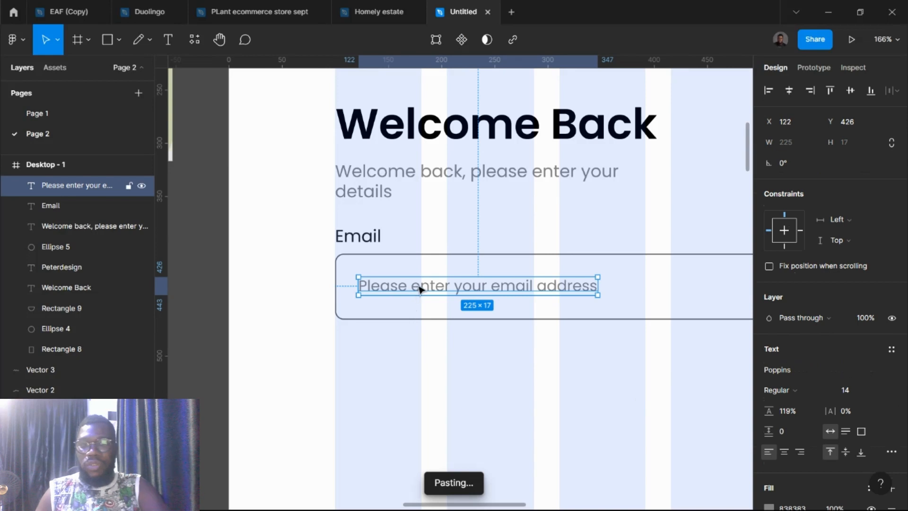
pyautogui.click(433, 325)
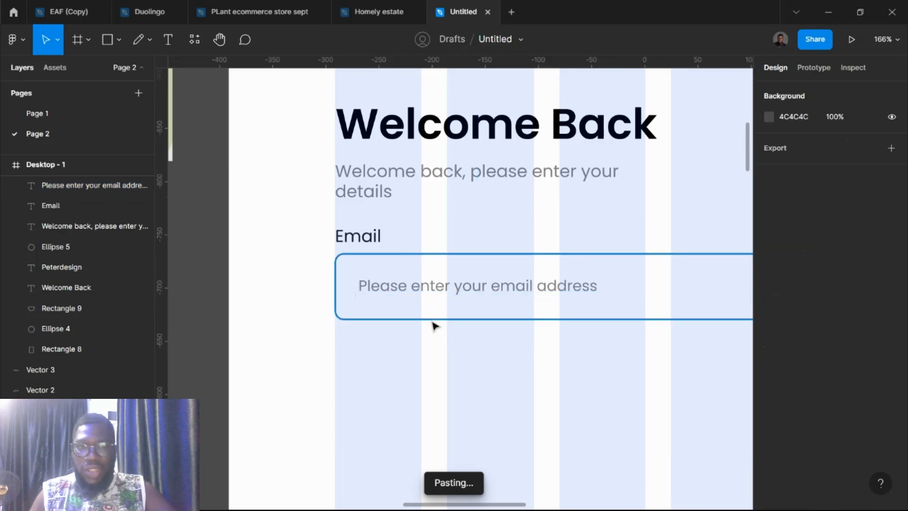
pyautogui.click(430, 317)
pyautogui.keyDown('shift'); pyautogui.click(439, 289); pyautogui.keyUp('shift')
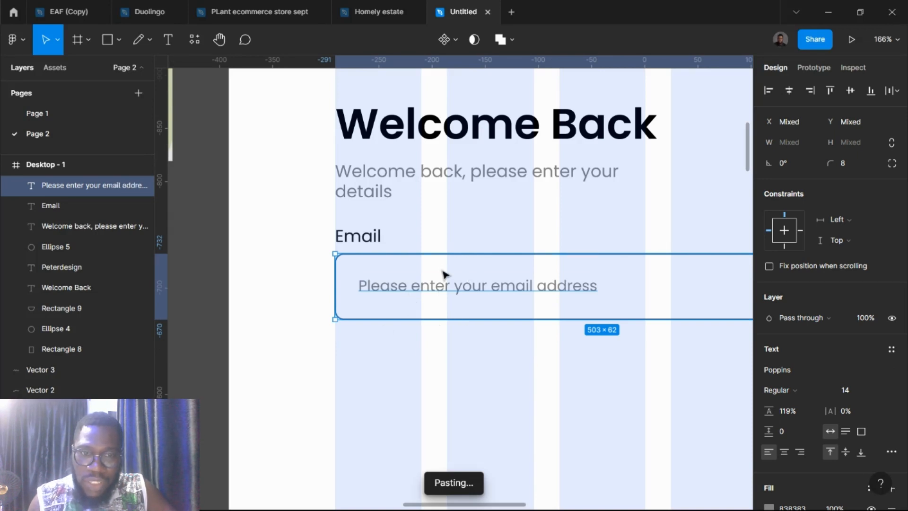
pyautogui.hotkey('ctrl', 'g')
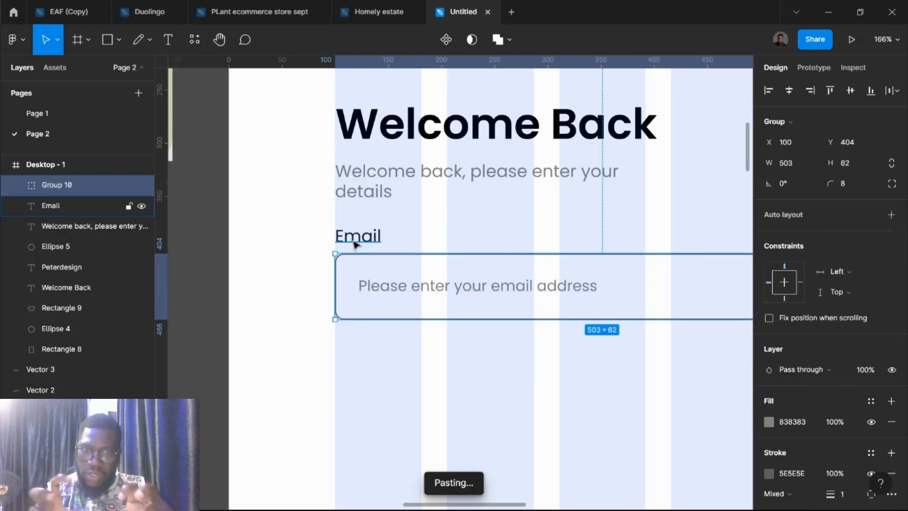
pyautogui.click(358, 240)
pyautogui.keyDown('shift'); pyautogui.click(391, 287); pyautogui.keyUp('shift')
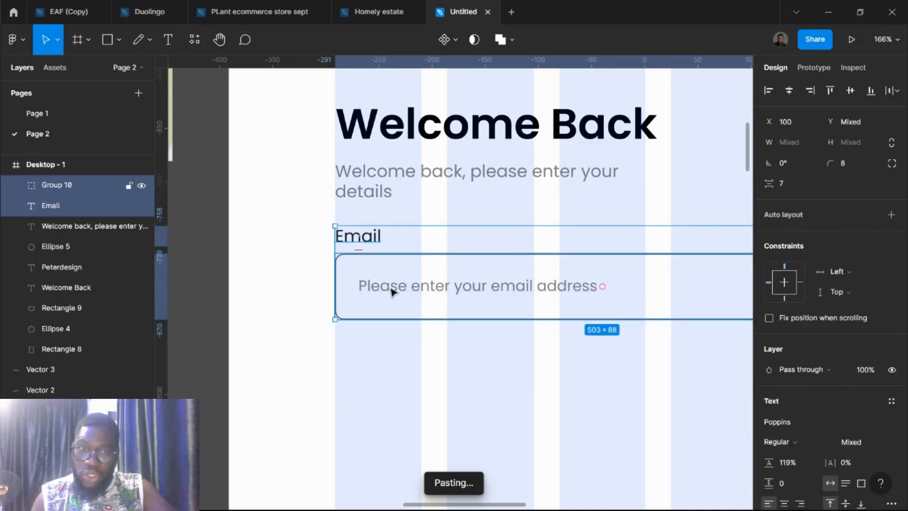
pyautogui.press('Escape')
# - Rename the group of placeholder and outlined field as "Email input field"
pyautogui.click(397, 291)
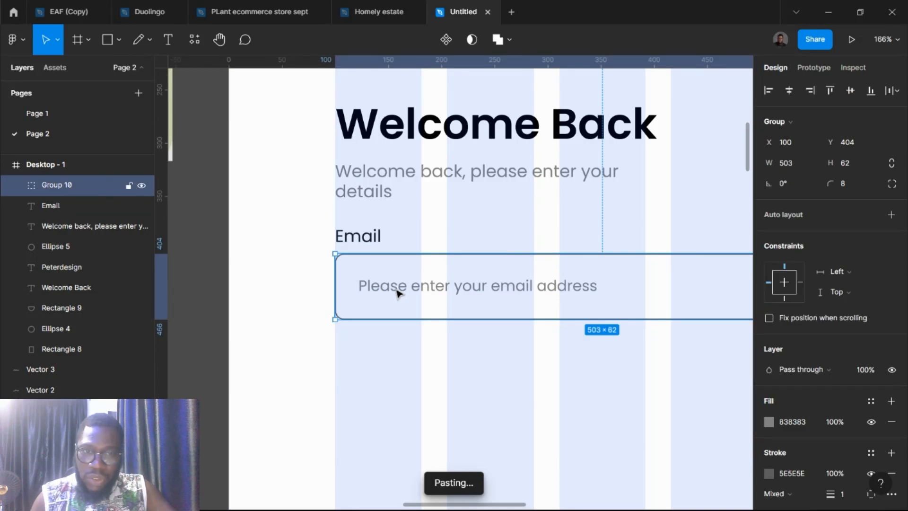
pyautogui.doubleClick(76, 186)
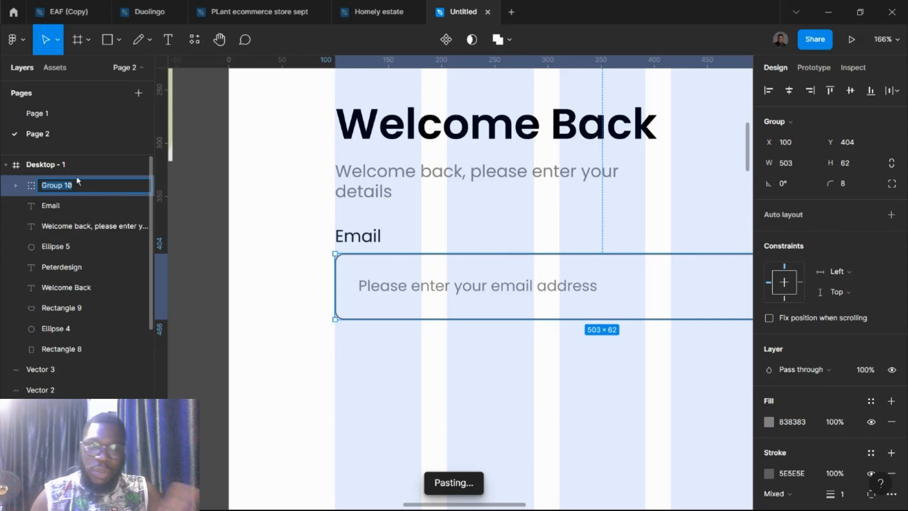
pyautogui.write('Email input field')
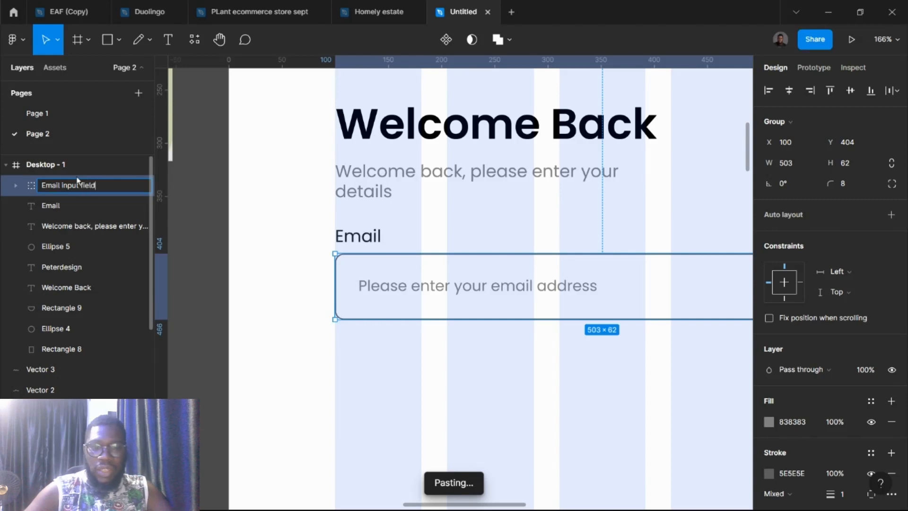
pyautogui.press('Return')
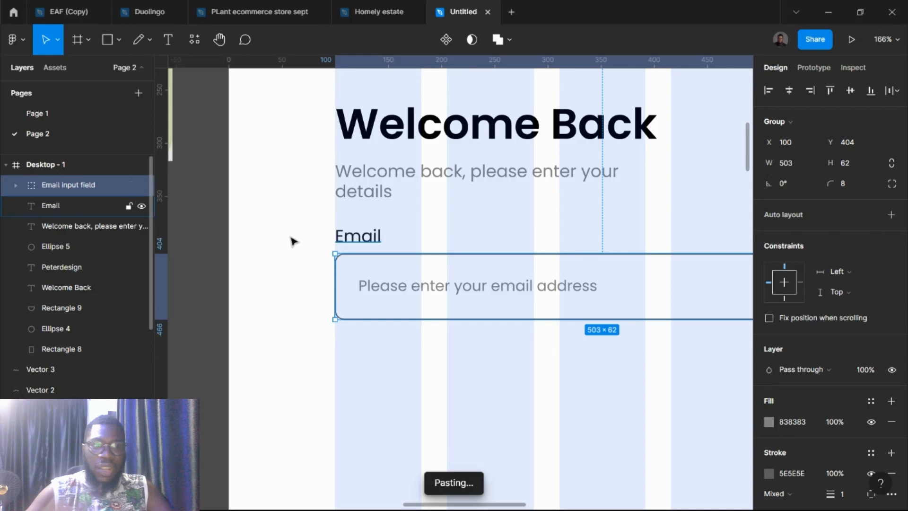
# - Group the Email label with the Email input field group, name the new group "Email" and expand it in the layer list
pyautogui.click(351, 237)
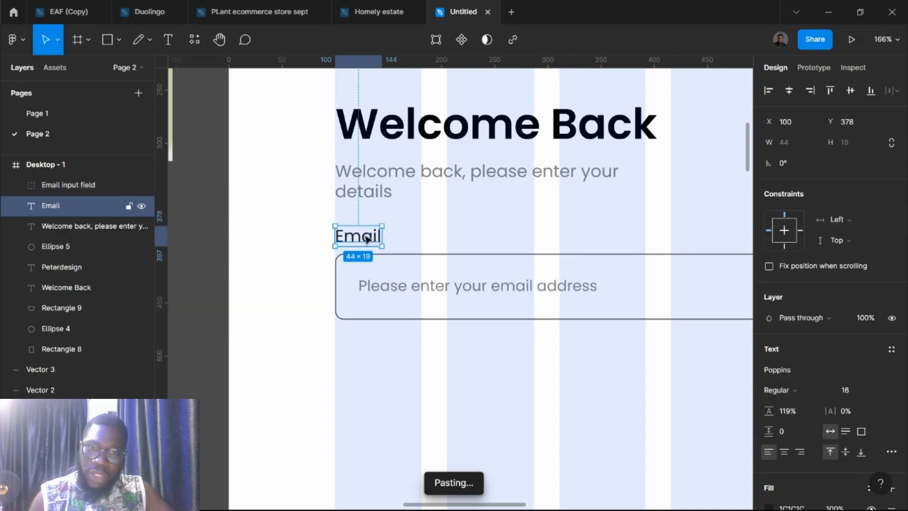
pyautogui.press('Escape')
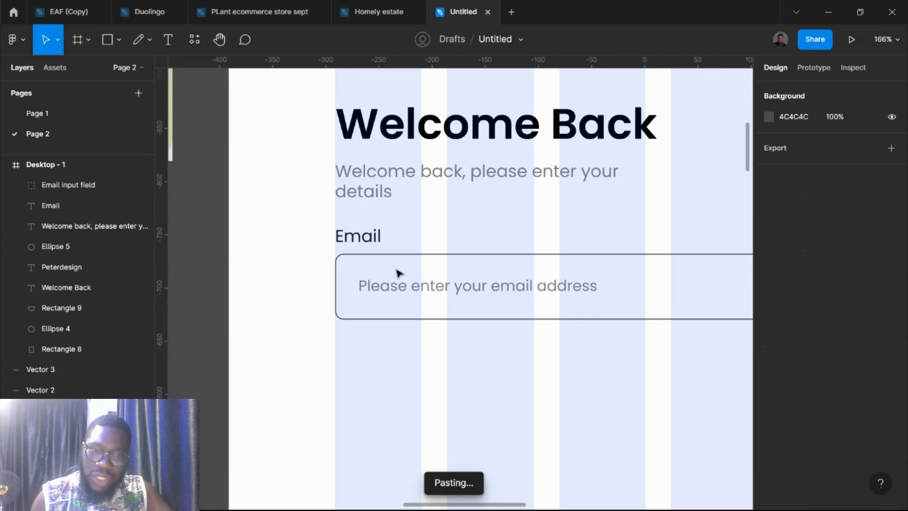
pyautogui.click(362, 239)
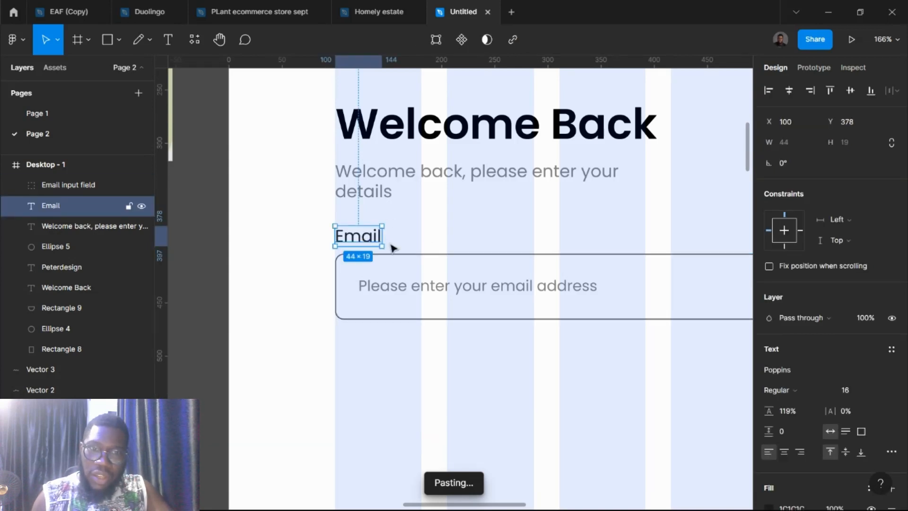
pyautogui.keyDown('shift'); pyautogui.click(399, 289); pyautogui.keyUp('shift')
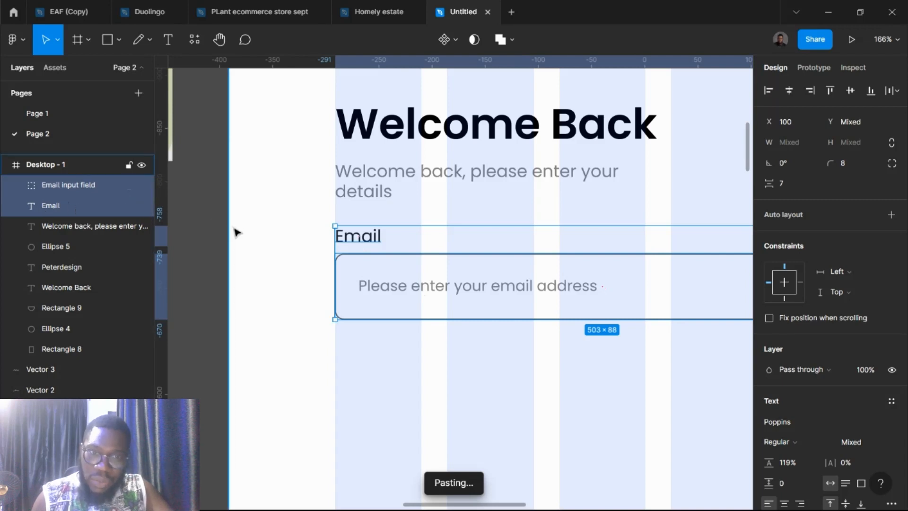
pyautogui.hotkey('ctrl', 'g')
pyautogui.doubleClick(68, 185)
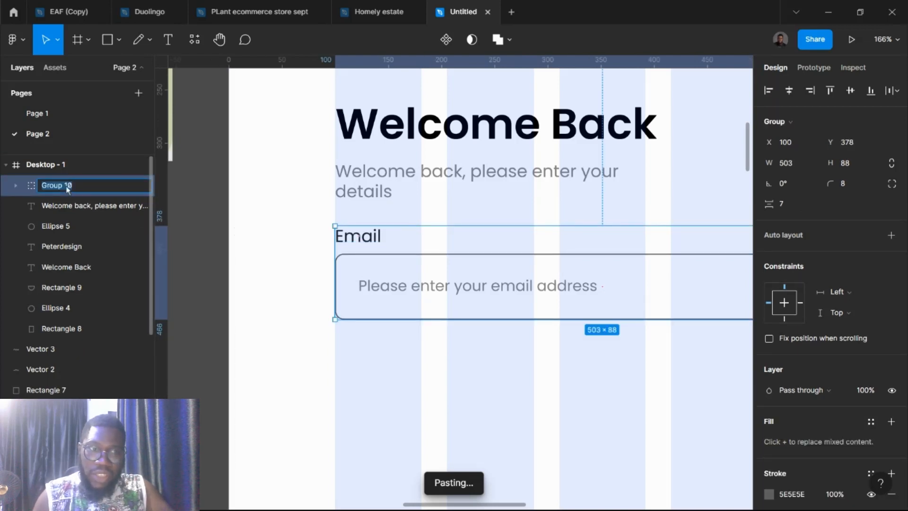
pyautogui.write('Email')
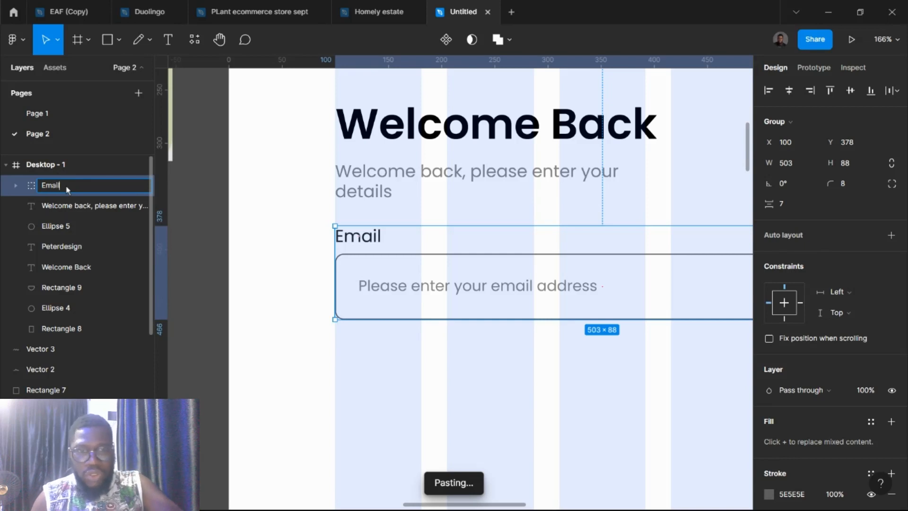
pyautogui.press('Return')
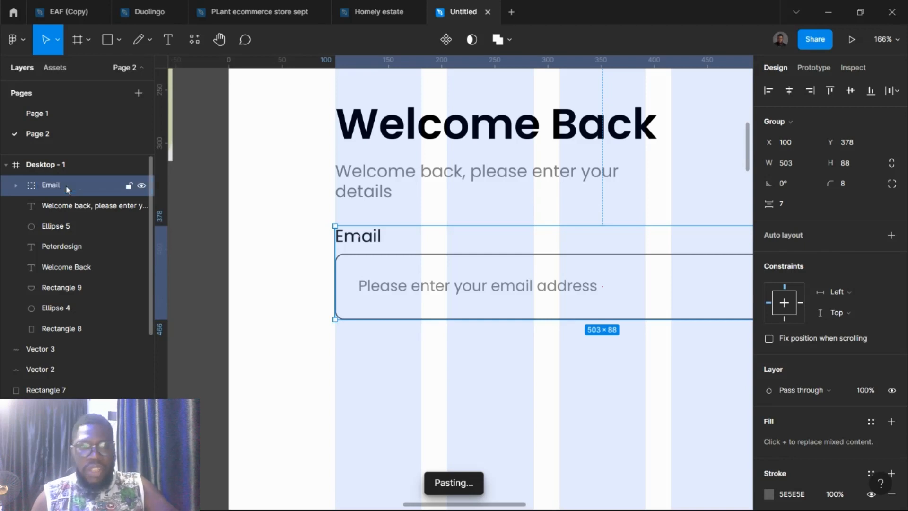
pyautogui.click(16, 187)
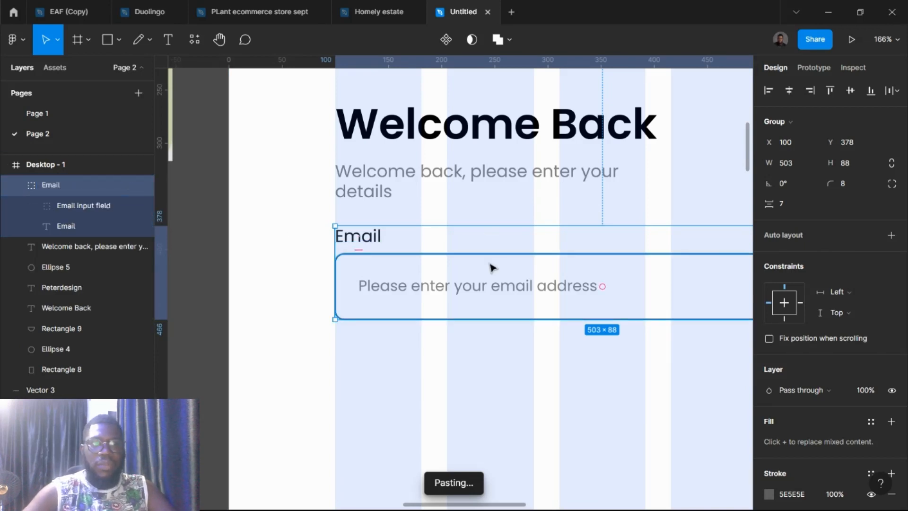
# - Duplicate the Email group straight down to Y 512, leaving a gap below the original field
pyautogui.scroll(-5, 492, 267)
pyautogui.hscroll(-5, 478, 296)
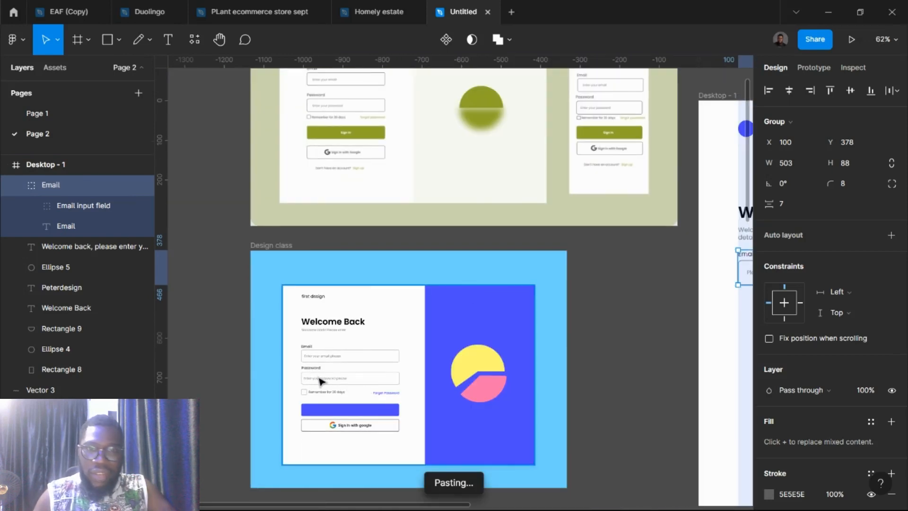
pyautogui.hscroll(8, 472, 344)
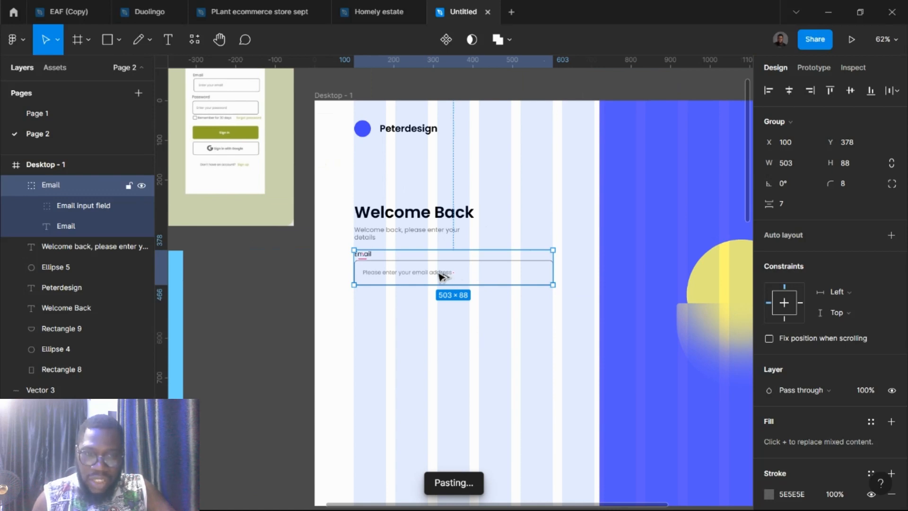
pyautogui.keyDown('alt'); pyautogui.moveTo(442, 276); pyautogui.dragTo(443, 327); pyautogui.keyUp('alt')
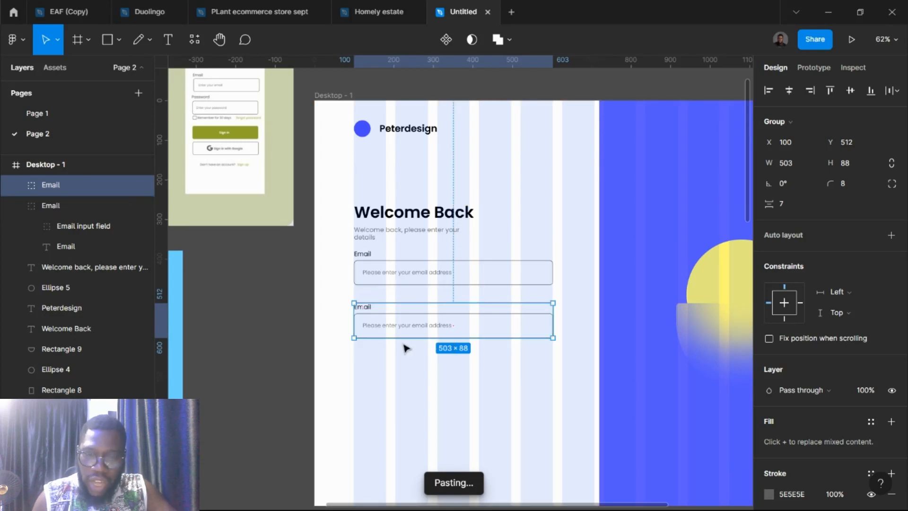
pyautogui.click(290, 335)
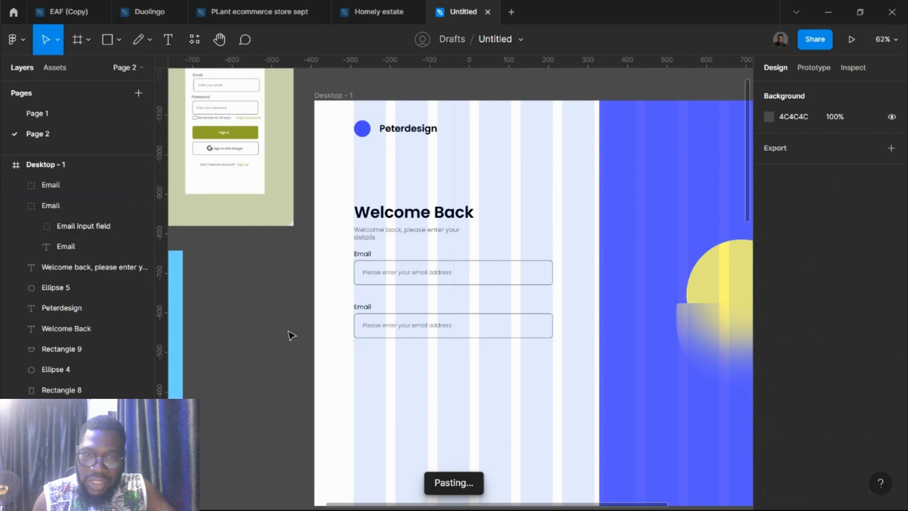
pyautogui.click(371, 329)
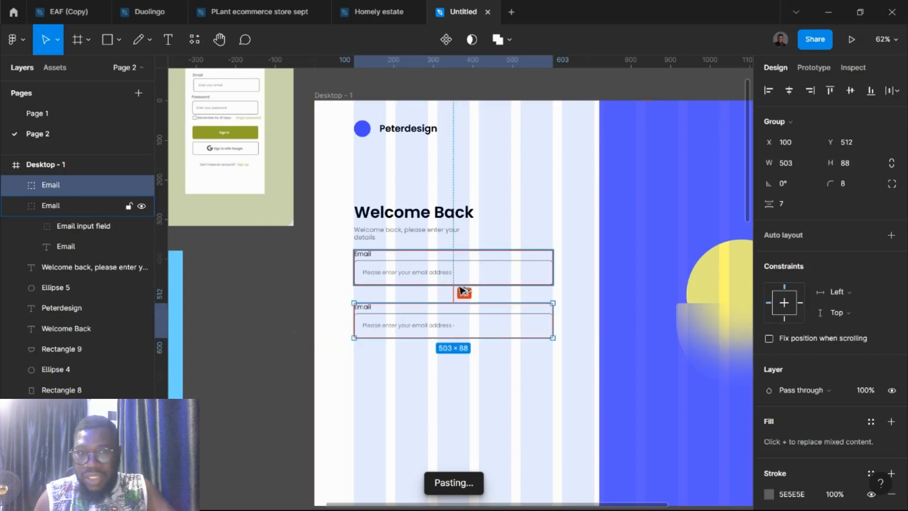
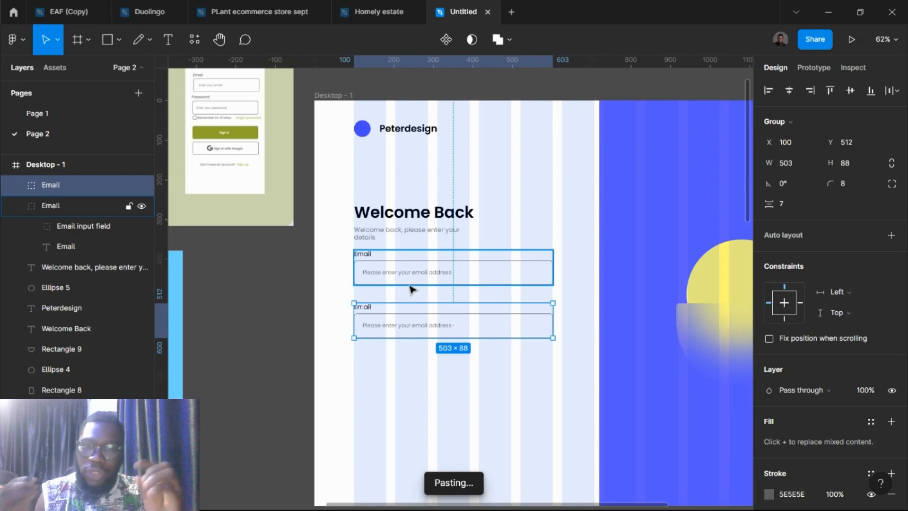
# - Change the label text of the lower duplicated field to "Password"
pyautogui.scroll(5, 370, 308)
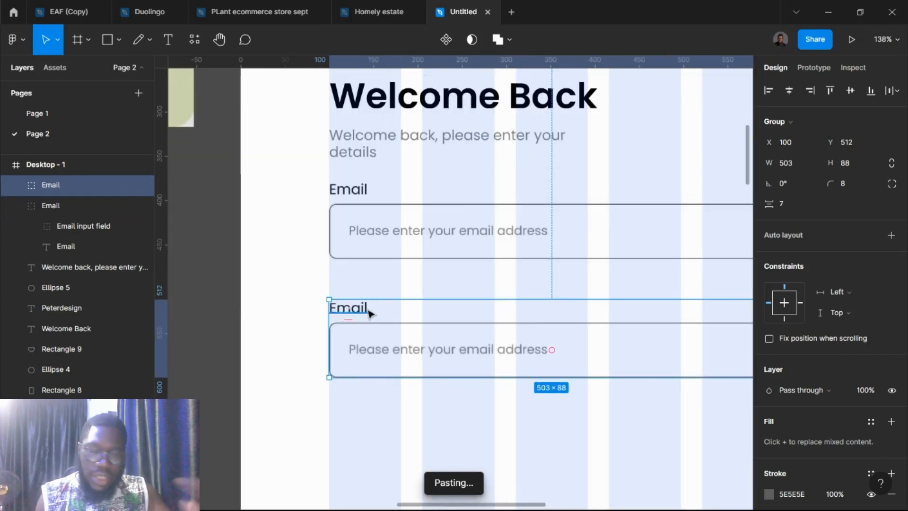
pyautogui.doubleClick(367, 307)
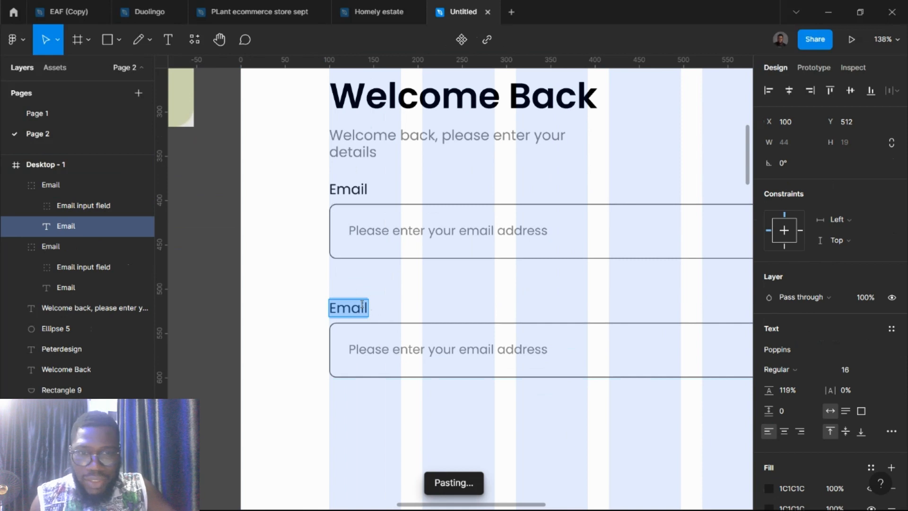
pyautogui.write('Password')
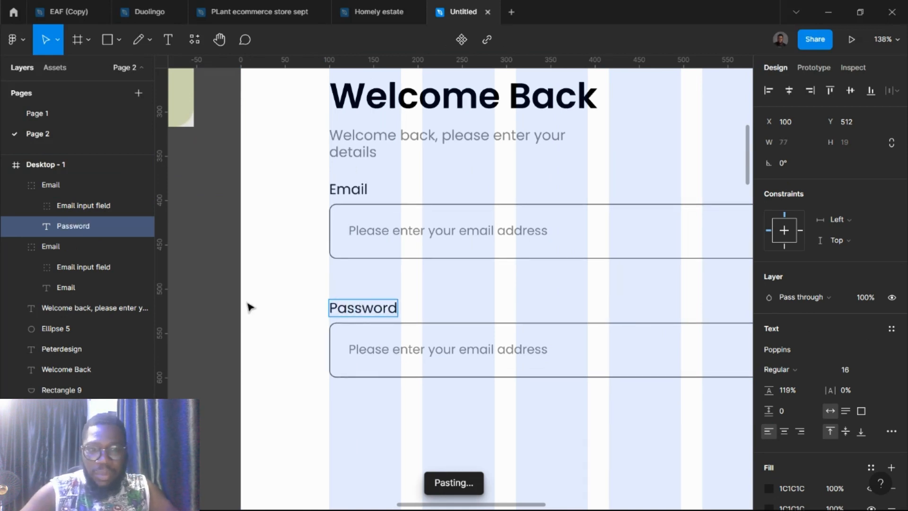
# - Change the placeholder text inside the lower field to "Please enter your password"
pyautogui.press('Escape')
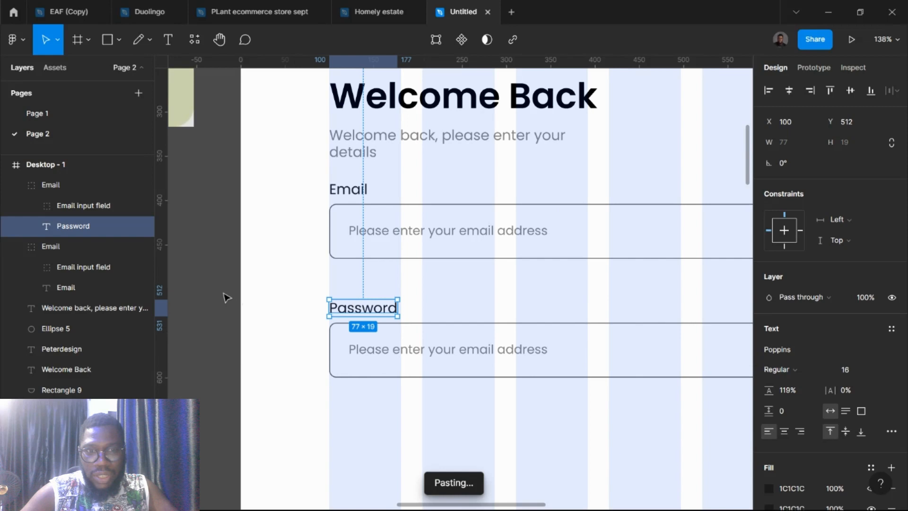
pyautogui.click(474, 350)
pyautogui.doubleClick(469, 349)
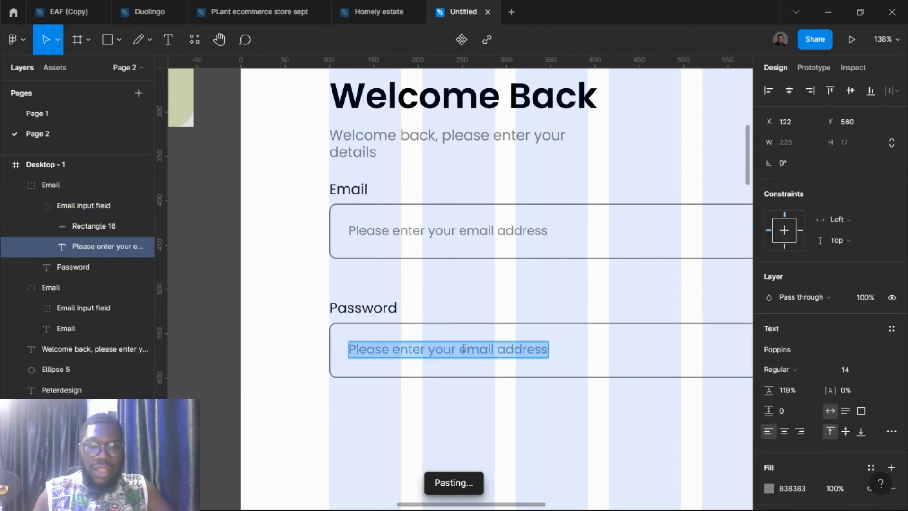
pyautogui.write('Pleas')
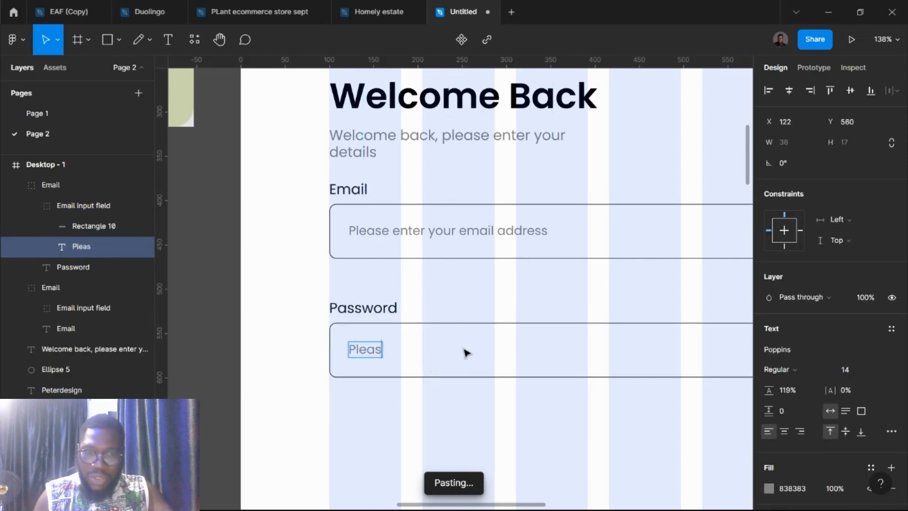
pyautogui.write('e enter your')
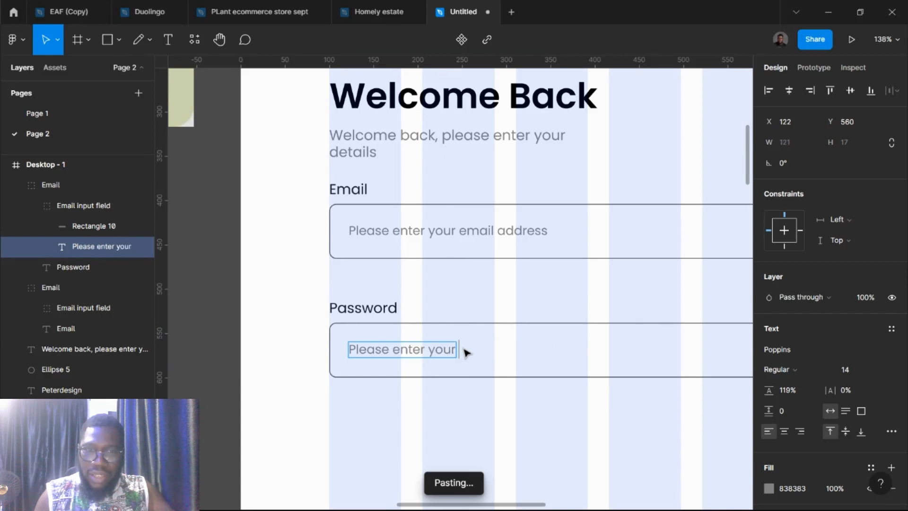
pyautogui.write(' password')
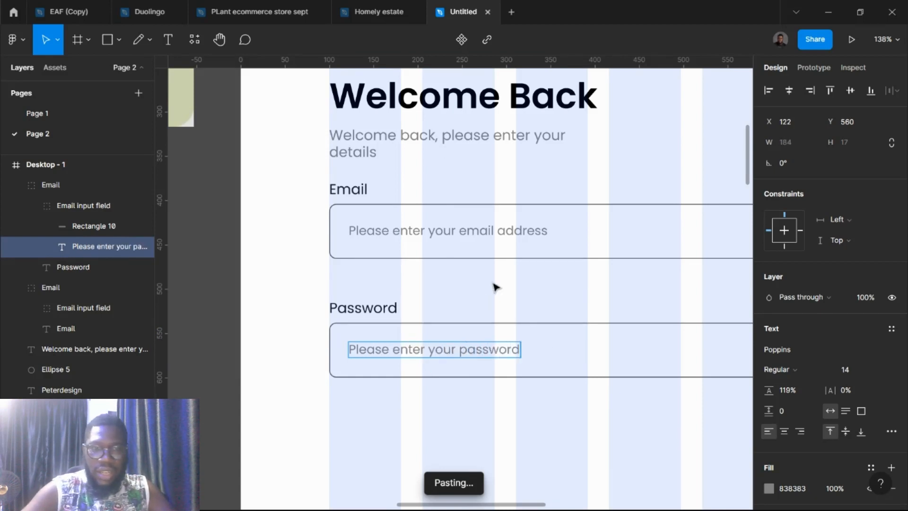
pyautogui.press('Escape')
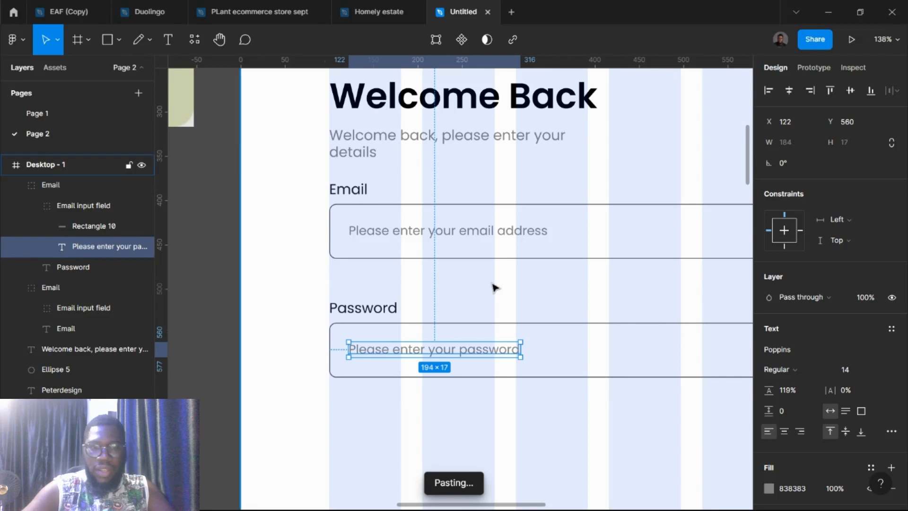
# - Copy the checkbox and "Remember for 30 days" text from the Design class mockup to just below the Password field, aligned with its left edge
pyautogui.scroll(-3, 492, 286)
pyautogui.click(535, 377)
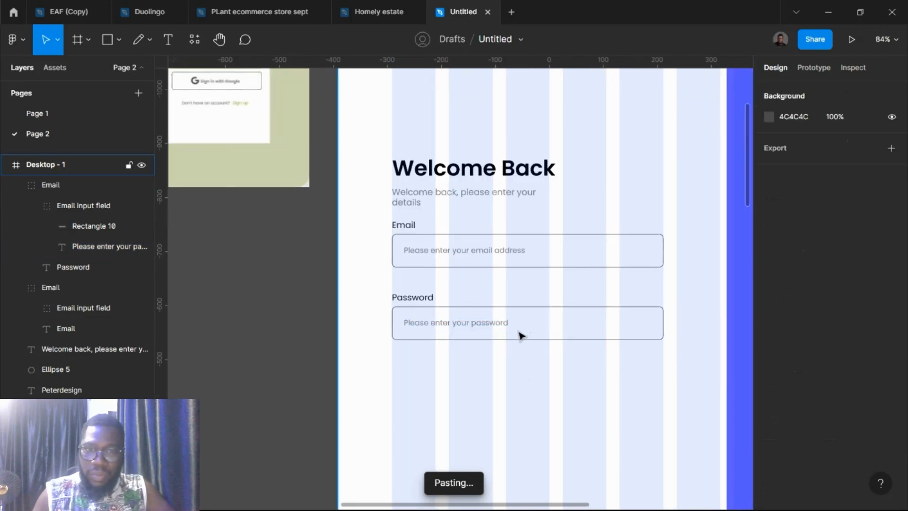
pyautogui.scroll(-3, 520, 335)
pyautogui.hscroll(-5, 467, 279)
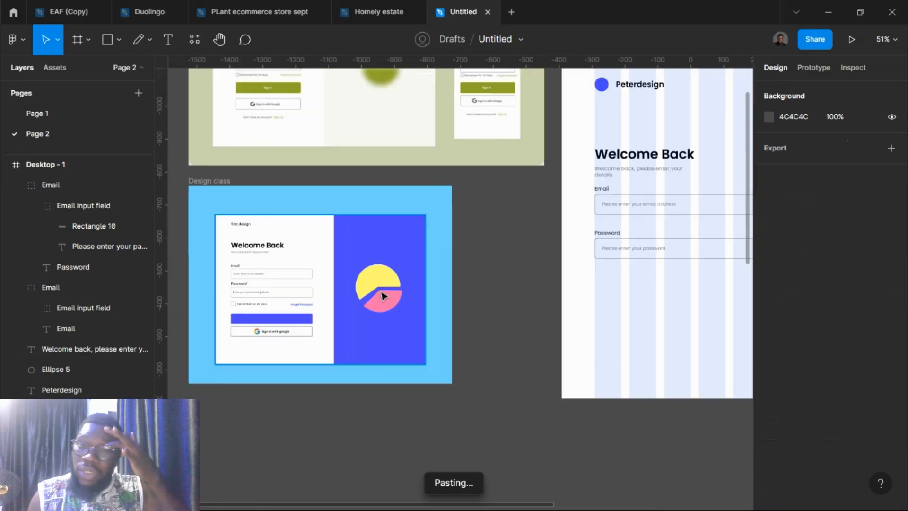
pyautogui.scroll(3, 333, 303)
pyautogui.scroll(5, 330, 308)
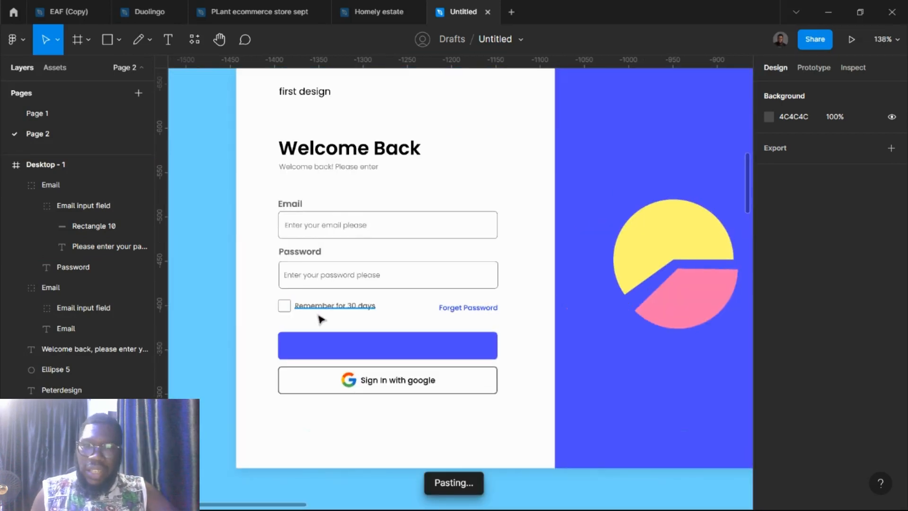
pyautogui.click(284, 306)
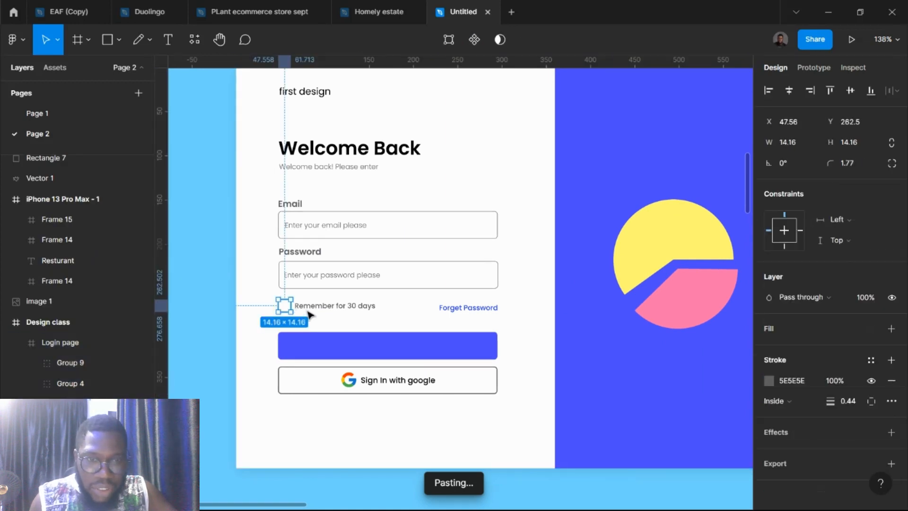
pyautogui.keyDown('shift'); pyautogui.click(314, 307); pyautogui.keyUp('shift')
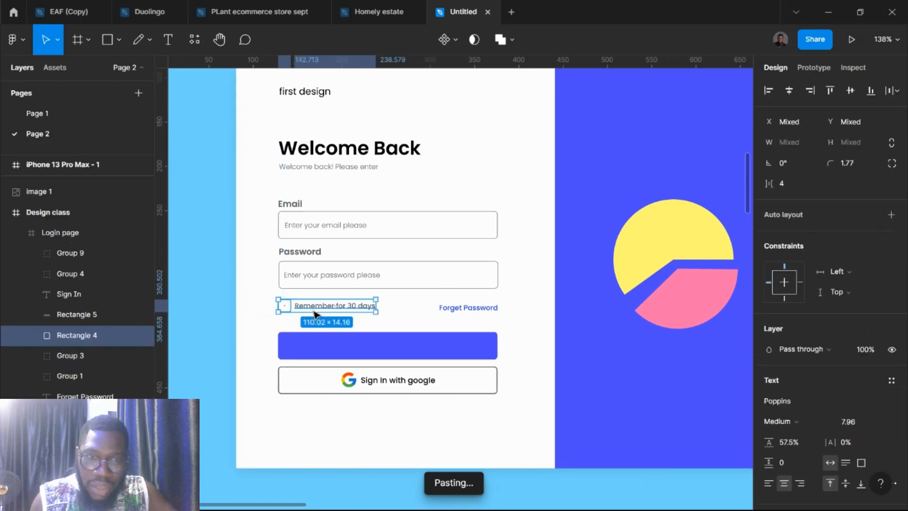
pyautogui.scroll(-6, 314, 314)
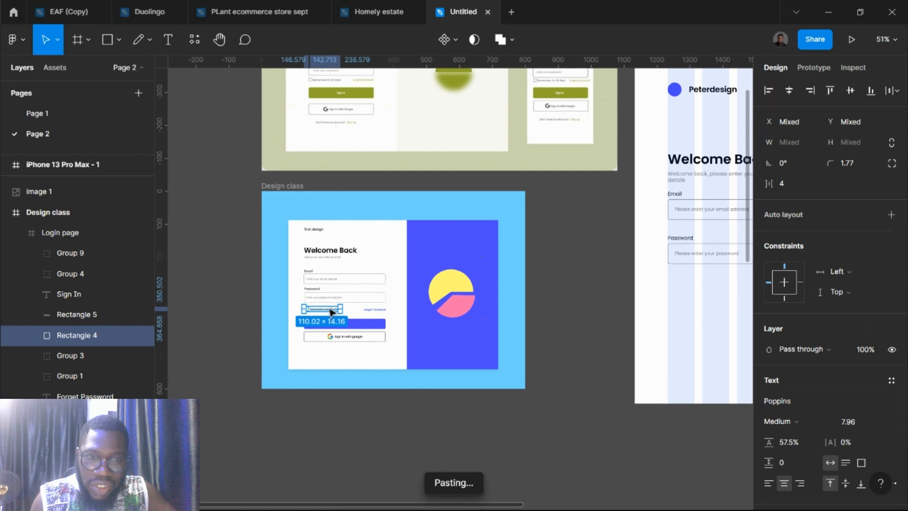
pyautogui.moveTo(334, 314); pyautogui.dragTo(712, 294)
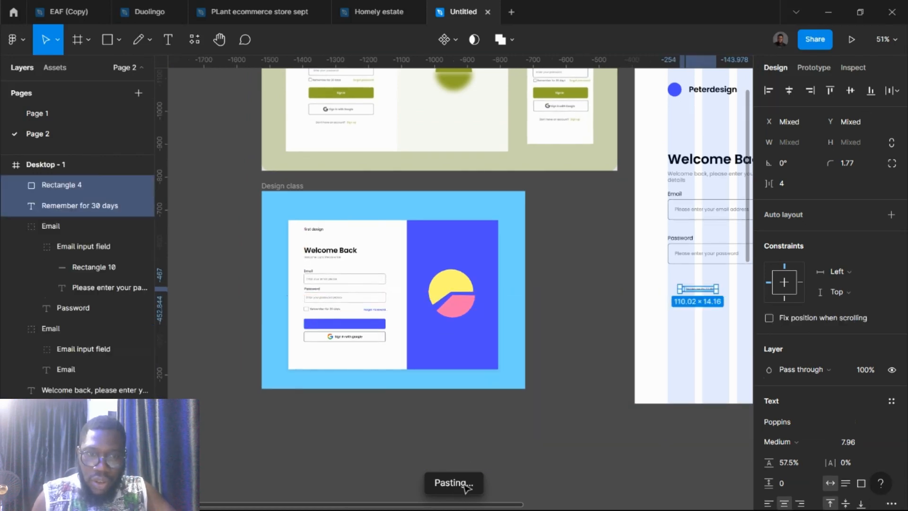
pyautogui.scroll(6, 728, 294)
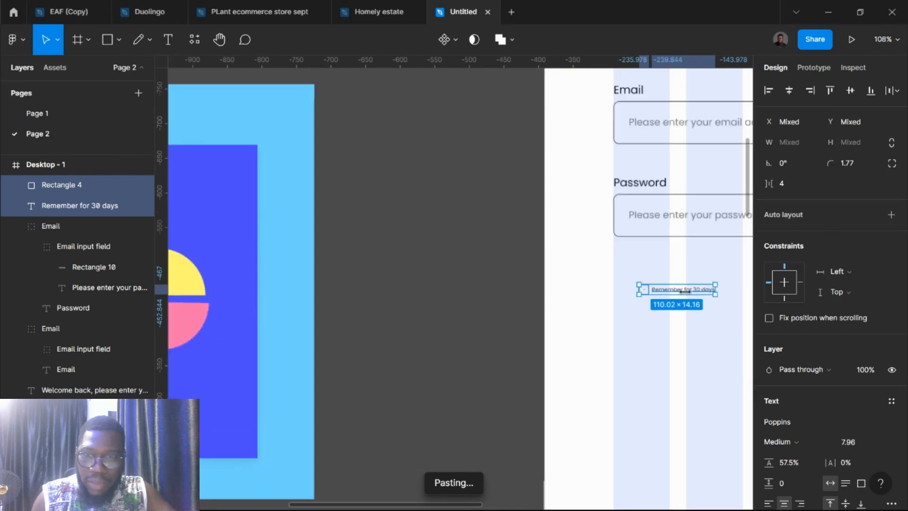
pyautogui.moveTo(662, 289); pyautogui.dragTo(660, 258)
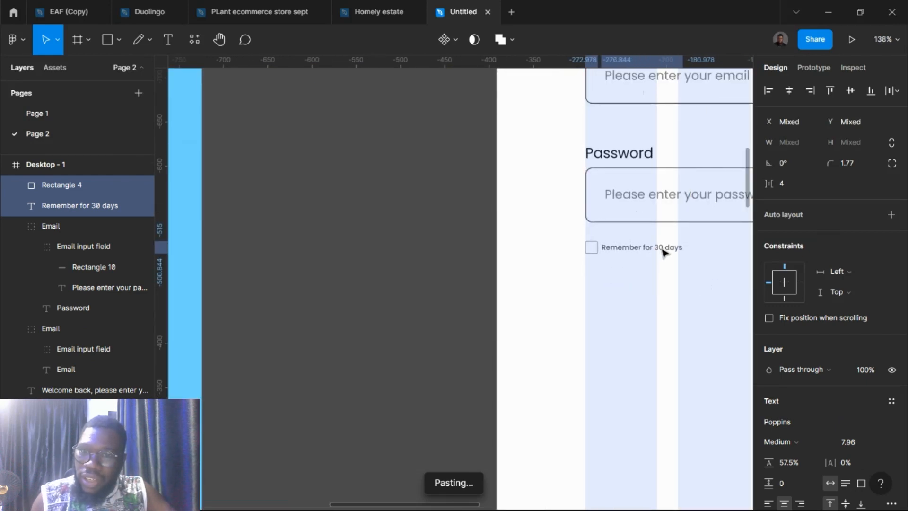
# - Set the font size of the copied "Remember for 30 days" text to 7.91
pyautogui.click(662, 250)
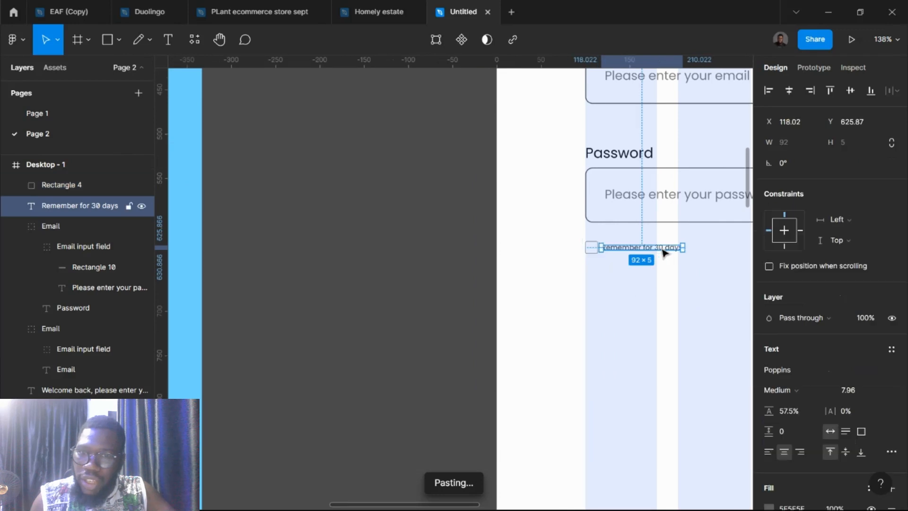
pyautogui.click(852, 391)
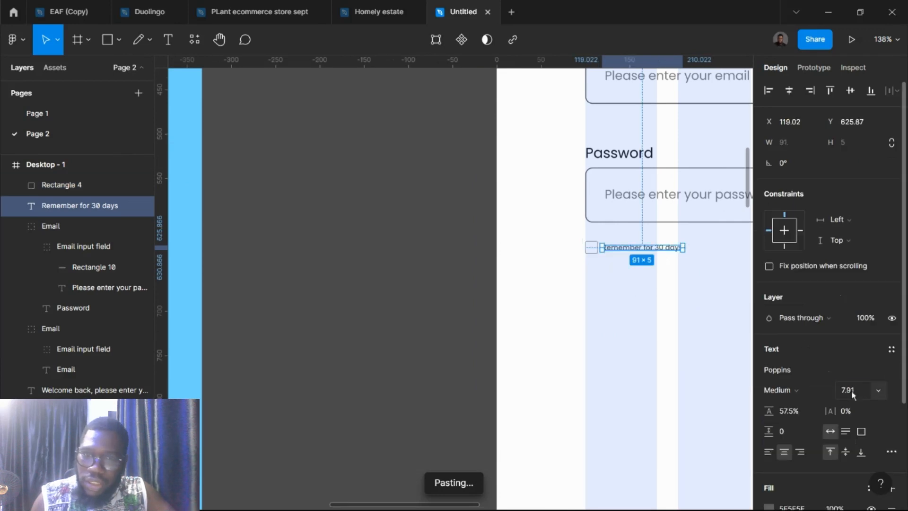
pyautogui.click(432, 353)
# - Copy the "Forget Password" link from the Design class mockup to below the right end of the Desktop - 1 Password field
pyautogui.scroll(-1, 429, 349)
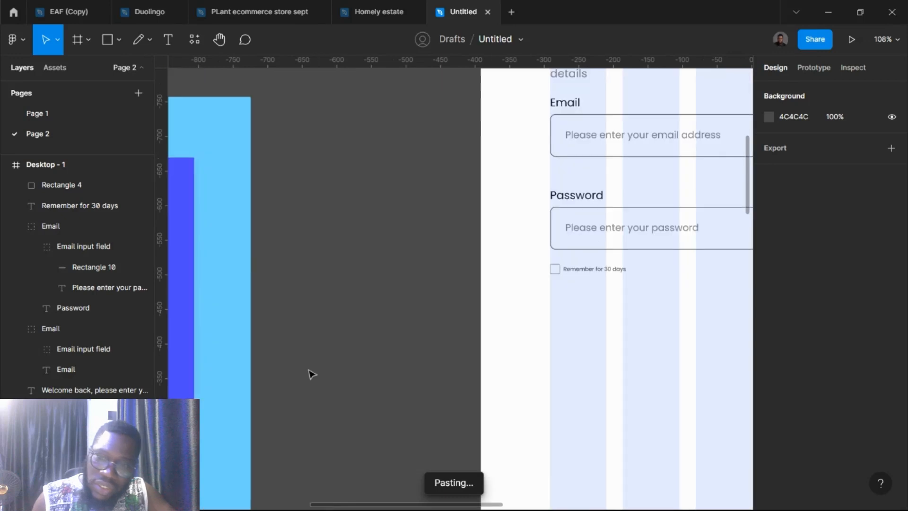
pyautogui.hscroll(-7, 310, 370)
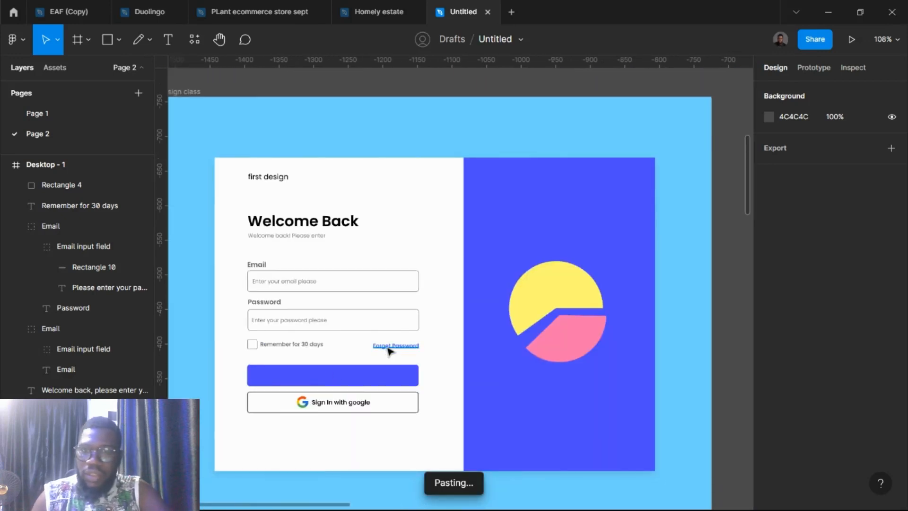
pyautogui.click(388, 349)
pyautogui.hscroll(3, 406, 352)
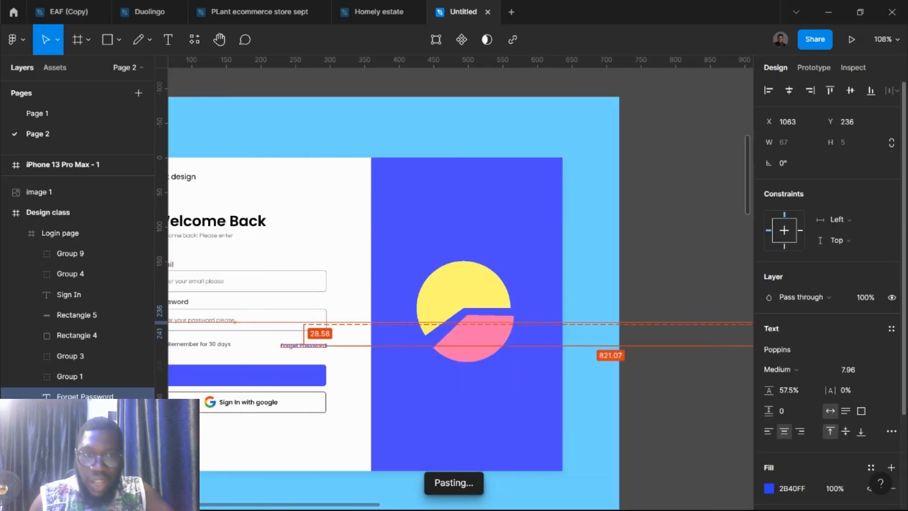
pyautogui.moveTo(880, 324); pyautogui.dragTo(560, 268)
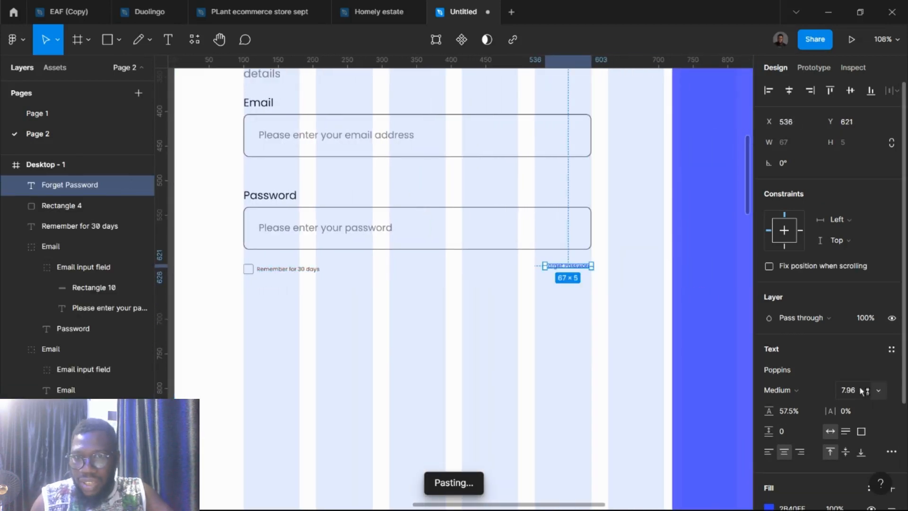
# - Set the "Forget Password" text size to 14 and realign it with the Password field's right edge at X 486, Y 626
pyautogui.click(860, 391)
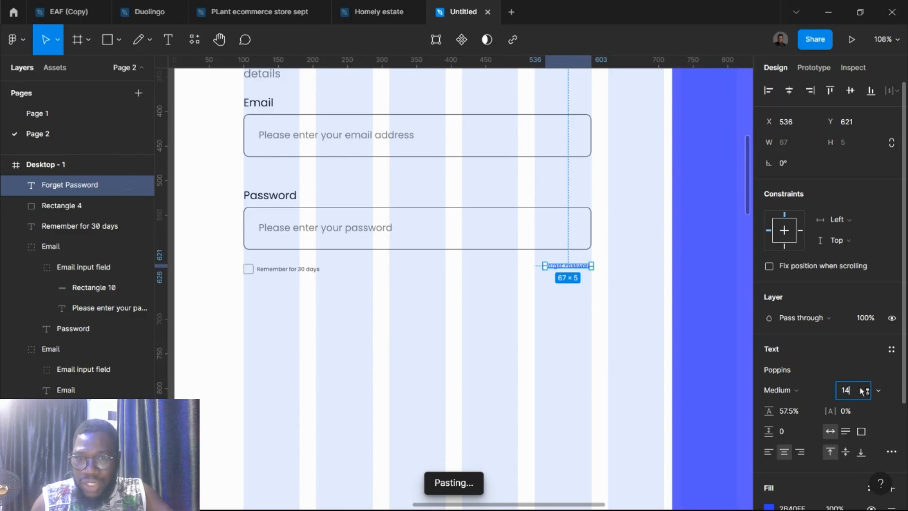
pyautogui.press('Return')
pyautogui.moveTo(563, 270); pyautogui.dragTo(549, 270)
# - Nudge the Password label and field group up to Y 499, closer to the Email group
pyautogui.scroll(-3, 548, 269)
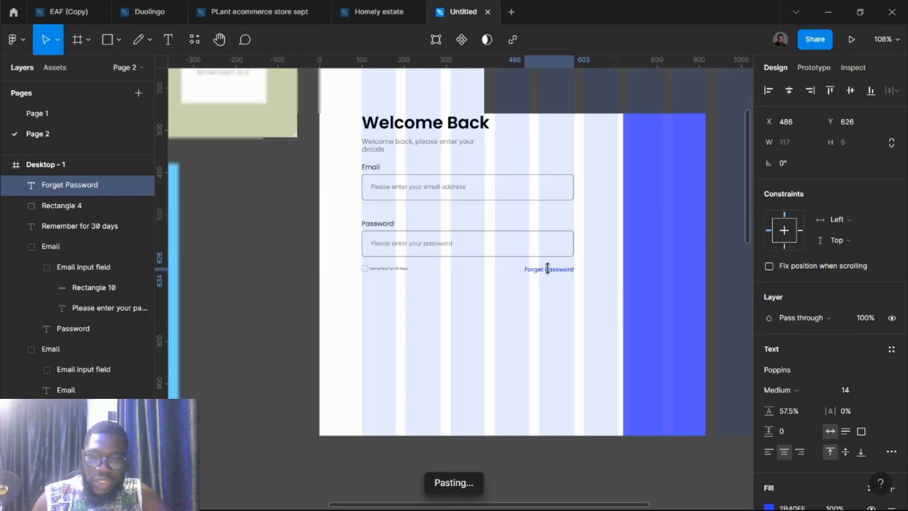
pyautogui.scroll(-5, 548, 269)
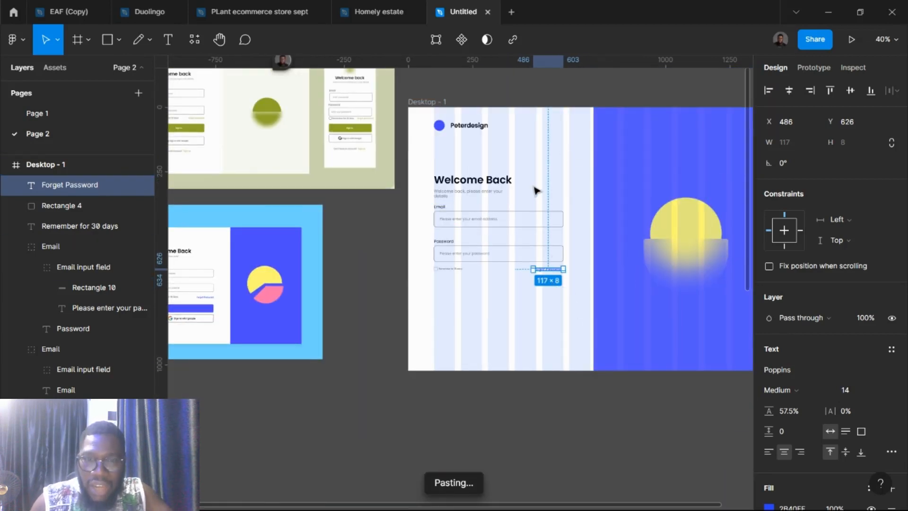
pyautogui.scroll(5, 420, 284)
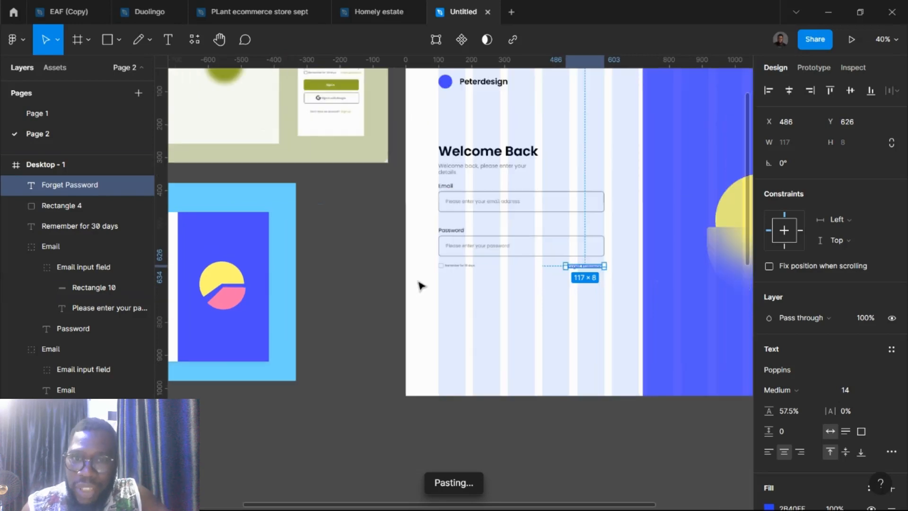
pyautogui.click(481, 209)
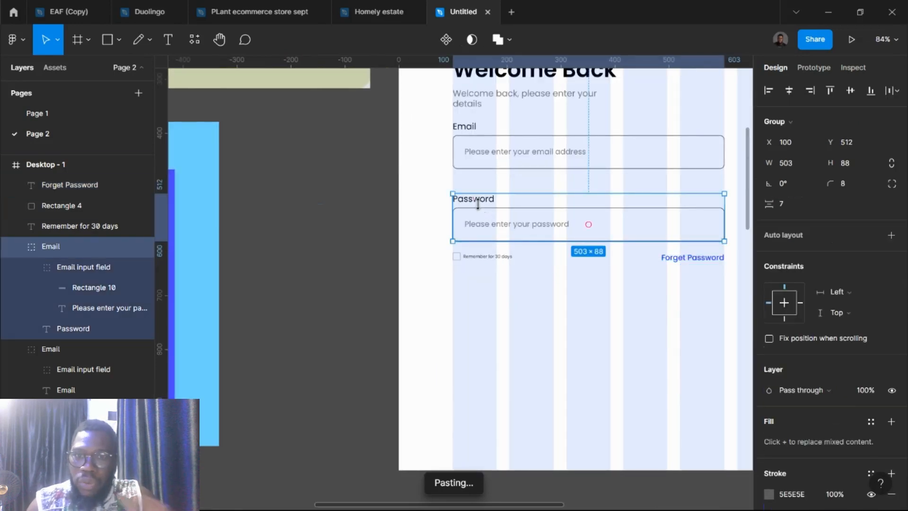
pyautogui.press('alt')
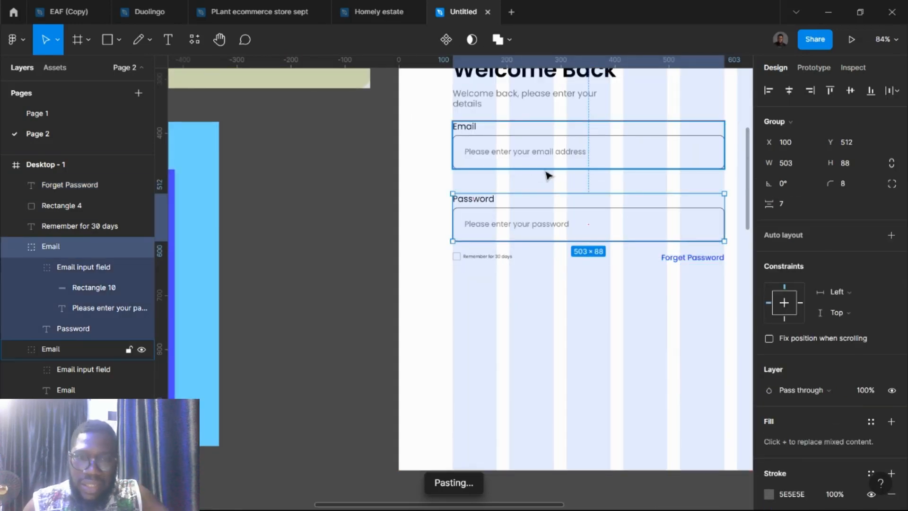
pyautogui.press('Up')
pyautogui.press('Up')
pyautogui.press('Up')
pyautogui.press('Up')
pyautogui.press('Up')
pyautogui.press('Up')
pyautogui.press('Up')
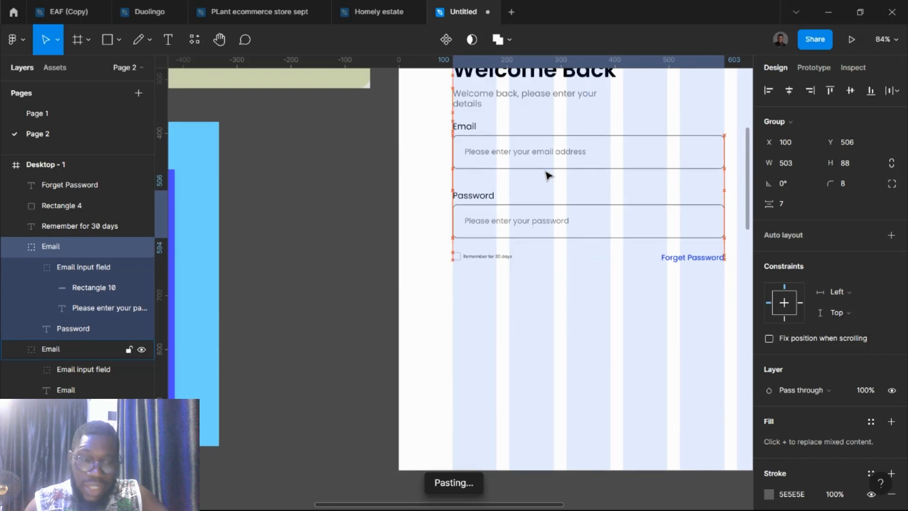
pyautogui.press('Up')
pyautogui.press('Up')
pyautogui.press('Up')
pyautogui.press('Up')
pyautogui.press('Up')
pyautogui.press('Up')
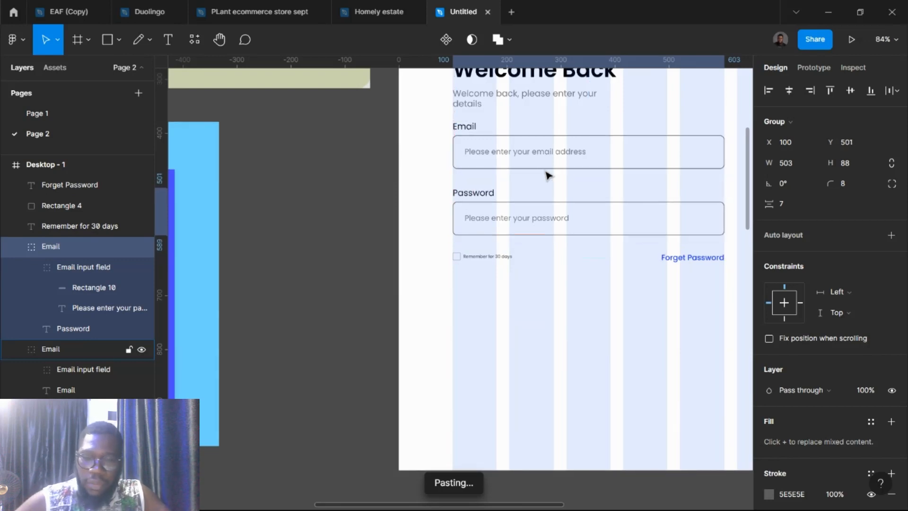
pyautogui.press('alt')
pyautogui.press('Up')
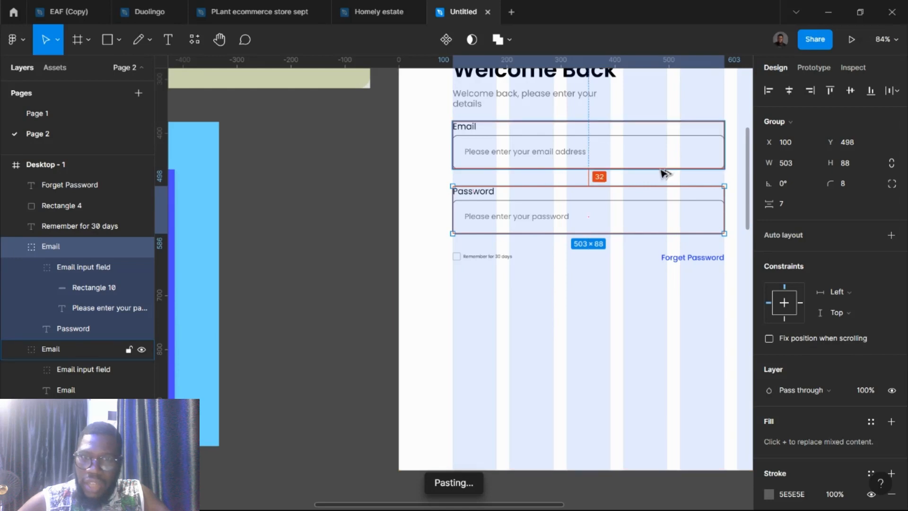
pyautogui.press('Down')
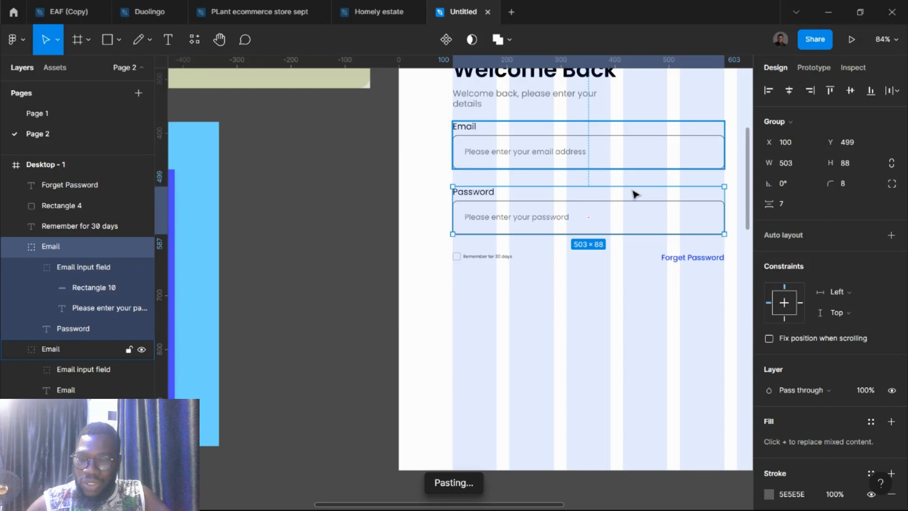
# - Move the checkbox with its "Remember for 30 days" text and the "Forget Password" link up closer to the Password field, the link to Y 608
pyautogui.click(470, 256)
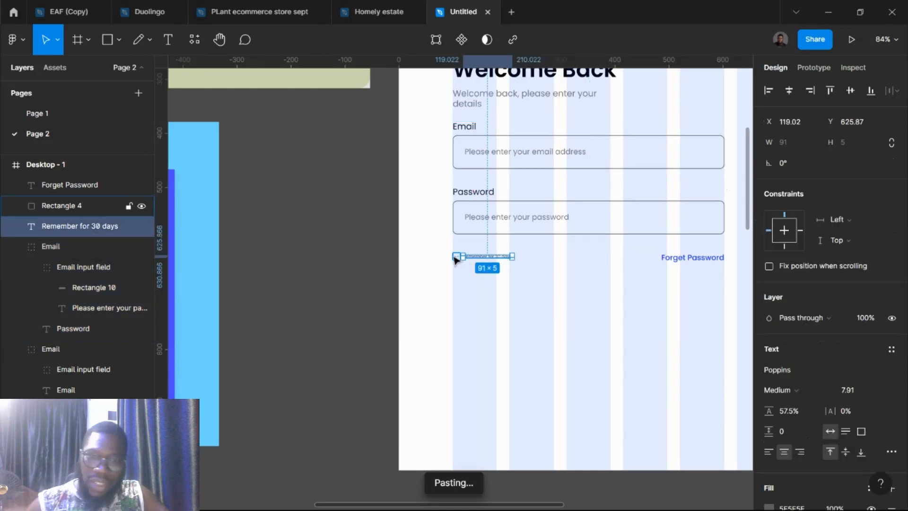
pyautogui.keyDown('shift'); pyautogui.click(456, 257); pyautogui.keyUp('shift')
pyautogui.moveTo(485, 251); pyautogui.dragTo(501, 242)
pyautogui.moveTo(686, 260); pyautogui.dragTo(689, 251)
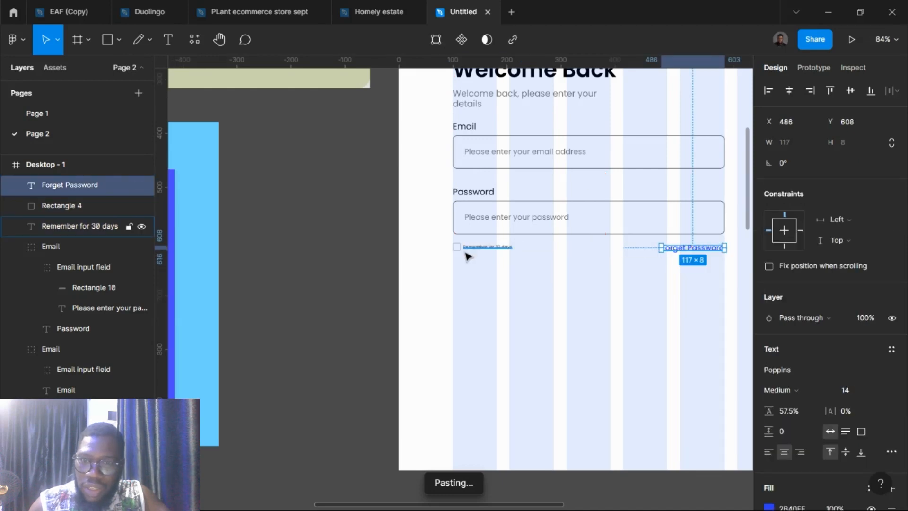
# - Add a vertical guide along the left edge of the form content at X 100
pyautogui.scroll(-5, 429, 285)
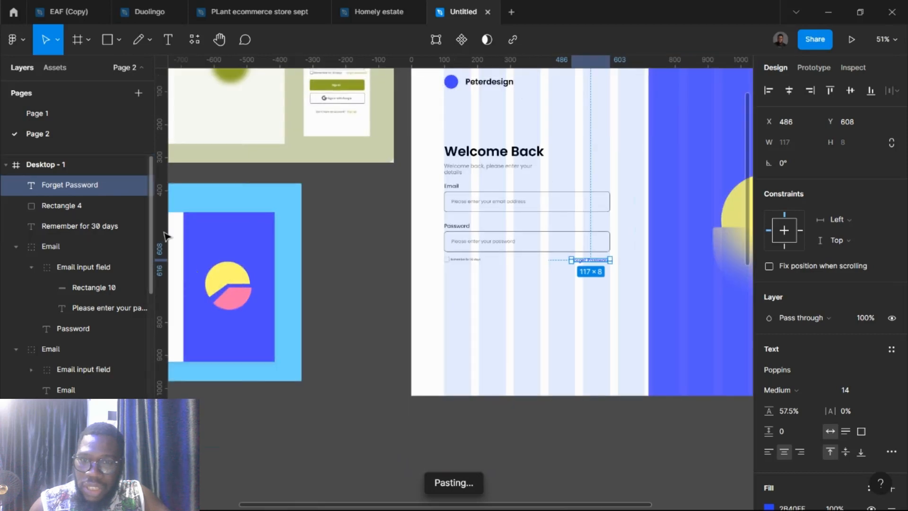
pyautogui.moveTo(165, 229); pyautogui.dragTo(454, 233)
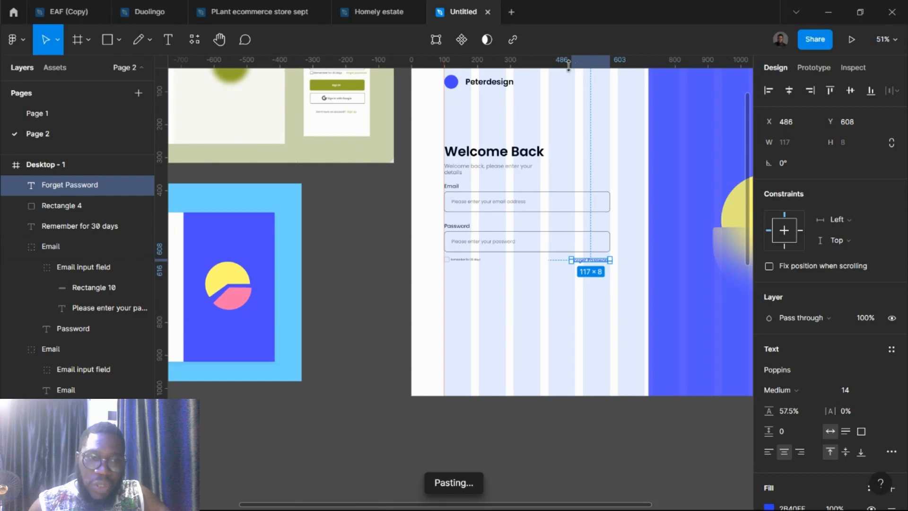
pyautogui.moveTo(568, 64); pyautogui.dragTo(565, 147)
pyautogui.moveTo(552, 64); pyautogui.dragTo(547, 184)
pyautogui.hscroll(3, 378, 283)
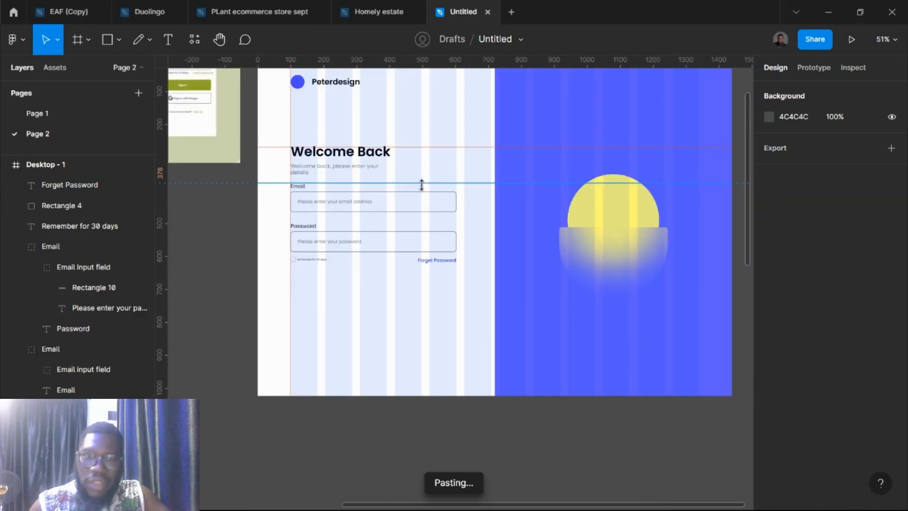
pyautogui.moveTo(421, 184); pyautogui.dragTo(439, 66)
pyautogui.click(439, 75)
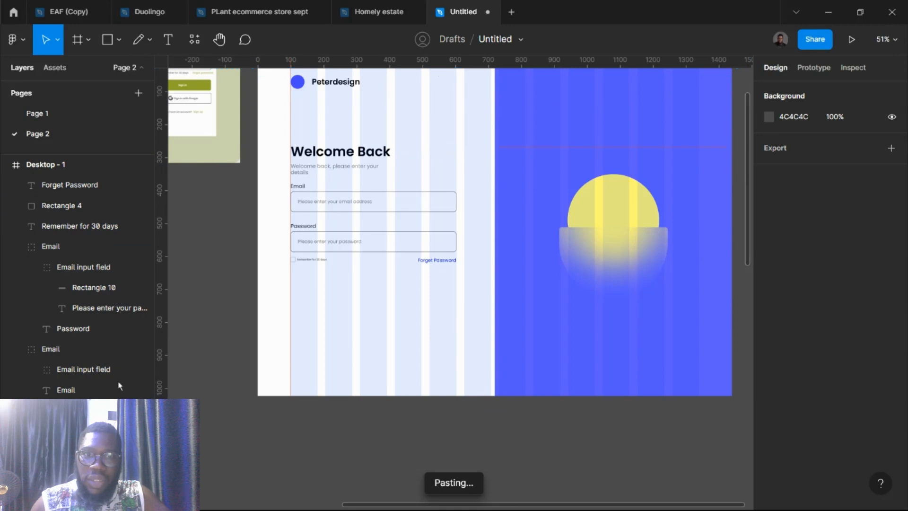
pyautogui.hotkey('ctrl', 'z')
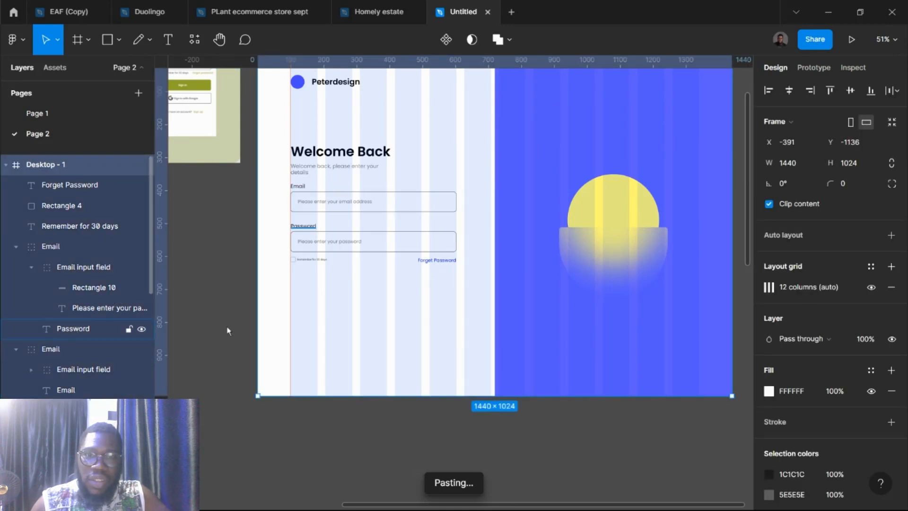
# - Draw a button rectangle 503 wide below the remember-me row, at X 100, Y 662, and set its height to 80
pyautogui.hscroll(-8, 231, 326)
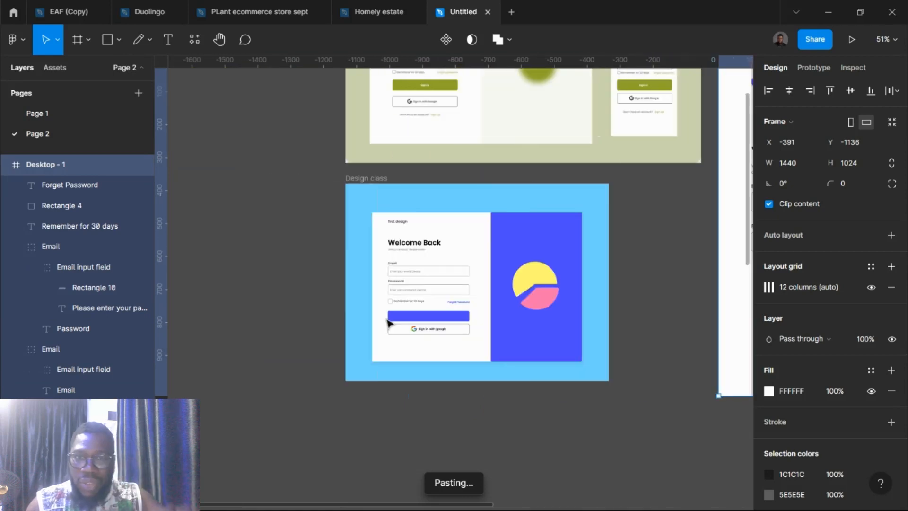
pyautogui.scroll(5, 433, 325)
pyautogui.scroll(-5, 435, 325)
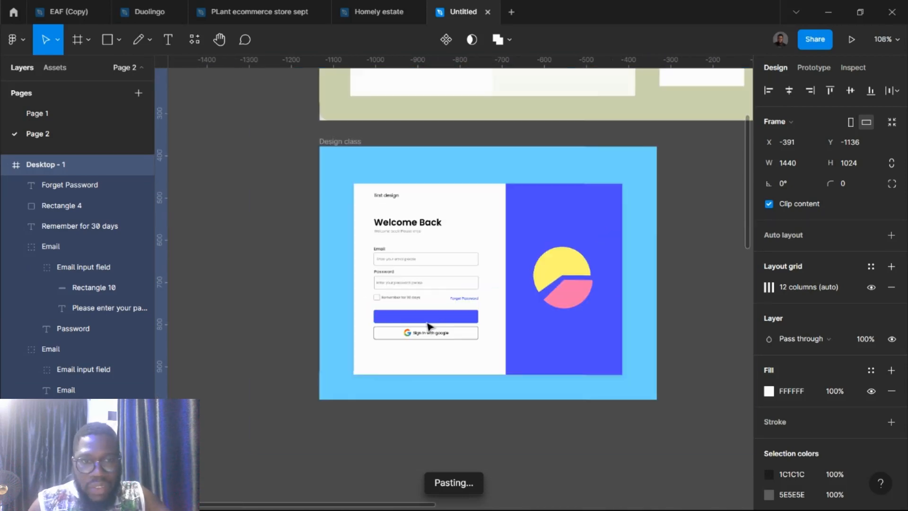
pyautogui.hscroll(5, 456, 333)
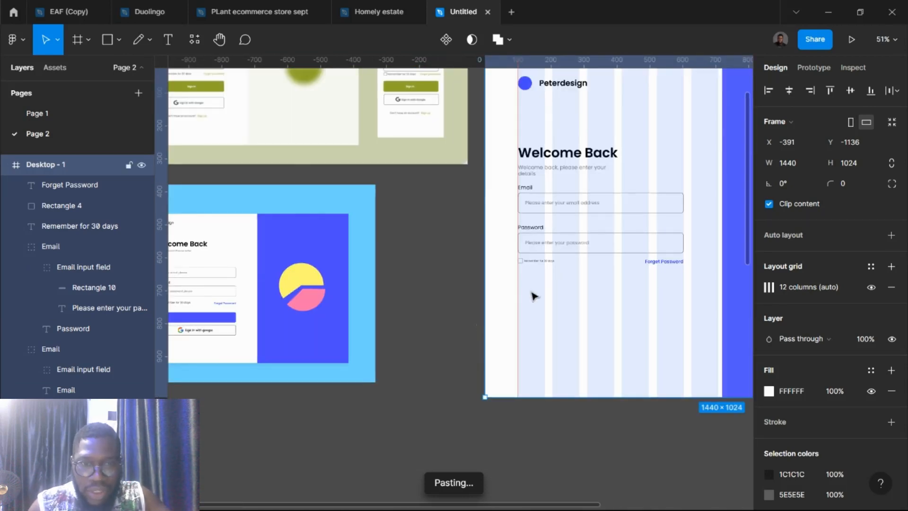
pyautogui.scroll(3, 534, 296)
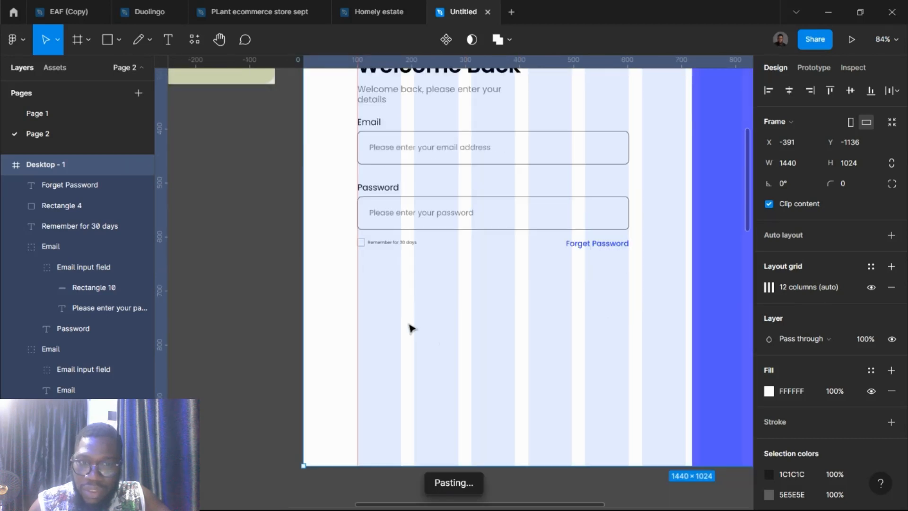
pyautogui.press('r')
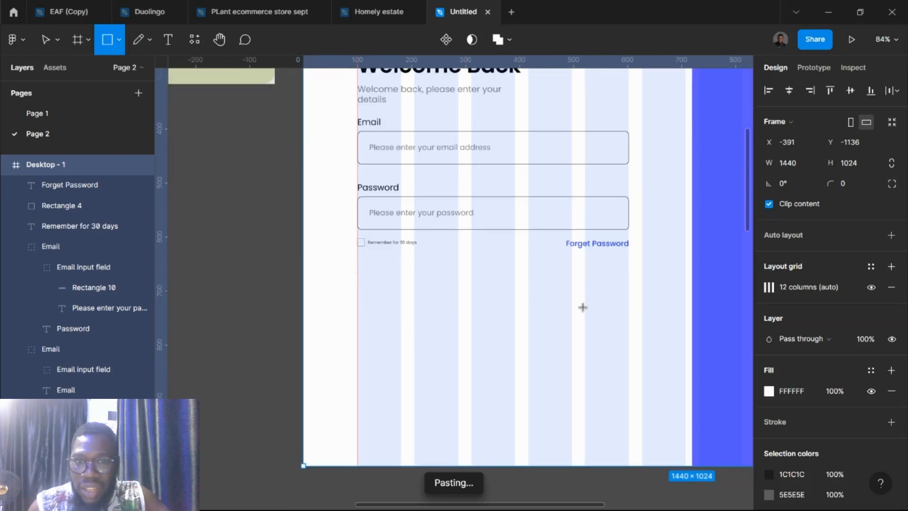
pyautogui.moveTo(357, 270)
pyautogui.mouseDown()
pyautogui.moveTo(660, 320)
pyautogui.moveTo(629, 314)
pyautogui.mouseUp()
pyautogui.click(860, 141)
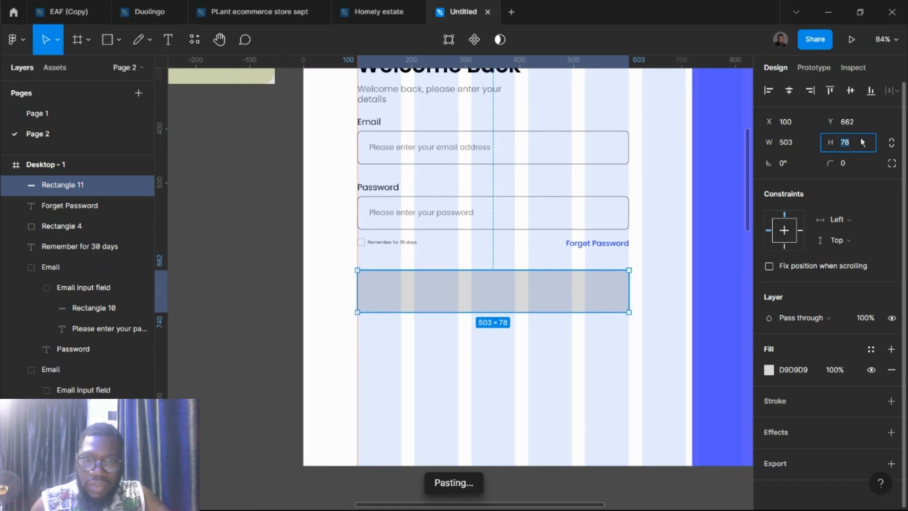
pyautogui.press('Return')
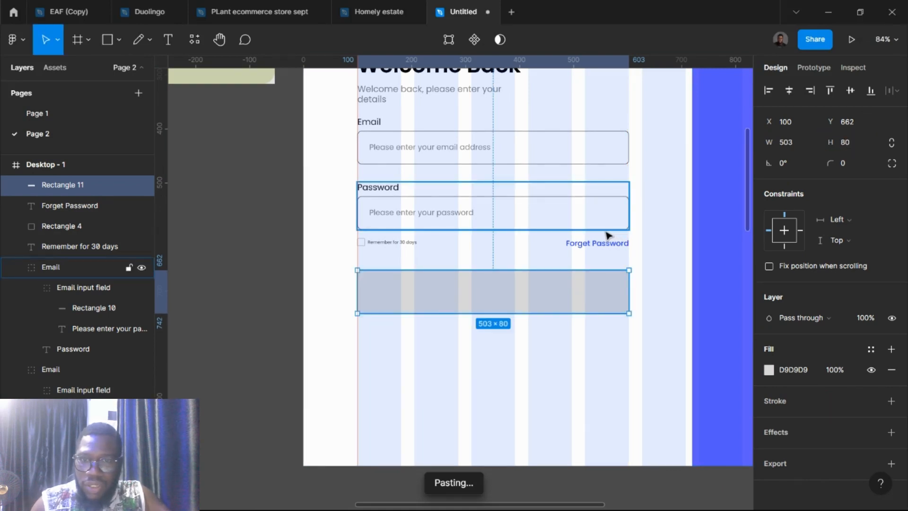
# - Fill the button rectangle with the document colour 4D4AFF
pyautogui.click(606, 231)
pyautogui.click(547, 307)
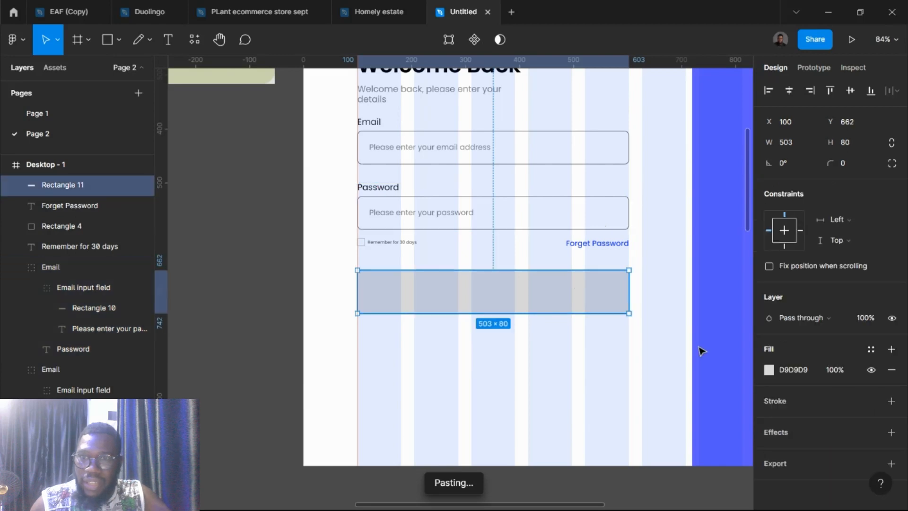
pyautogui.click(769, 370)
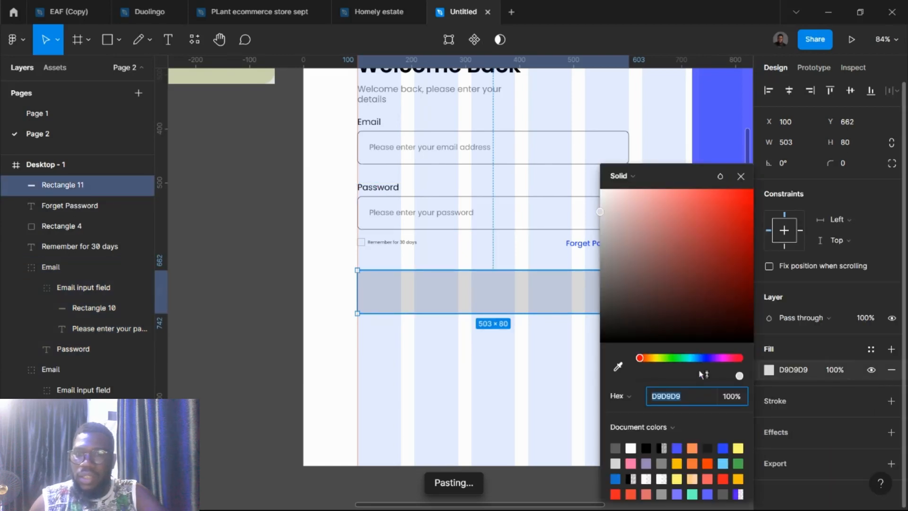
pyautogui.click(678, 448)
pyautogui.hscroll(3, 447, 326)
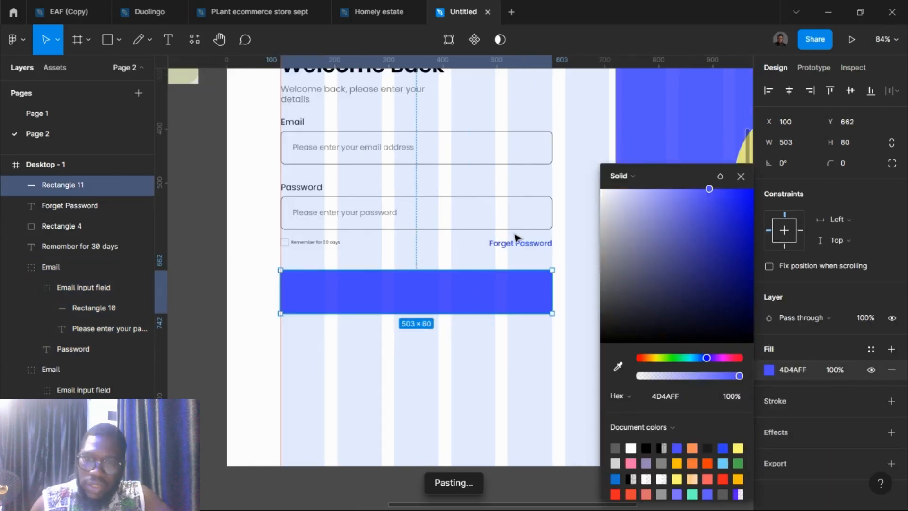
# - Duplicate the "Forget Password" text onto the middle of the blue rectangle and set the copy's font size to 20
pyautogui.click(521, 250)
pyautogui.moveTo(520, 249); pyautogui.dragTo(416, 298)
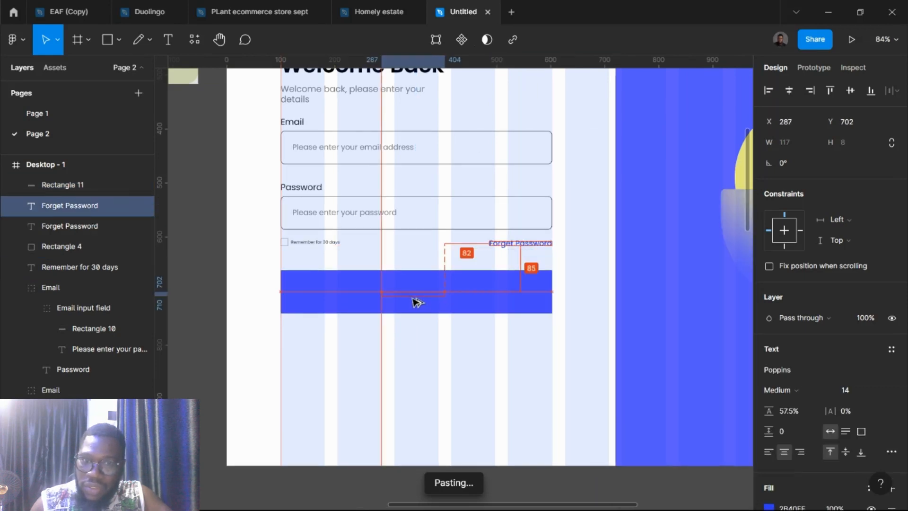
pyautogui.click(862, 390)
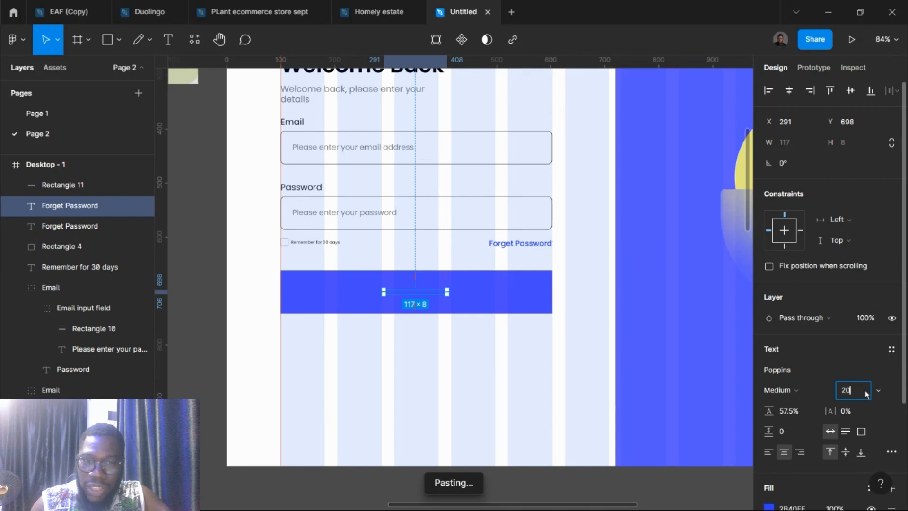
pyautogui.press('Return')
# - Change the copied text's fill to FFFFFF and bring it in front of the blue rectangle
pyautogui.scroll(-3, 810, 487)
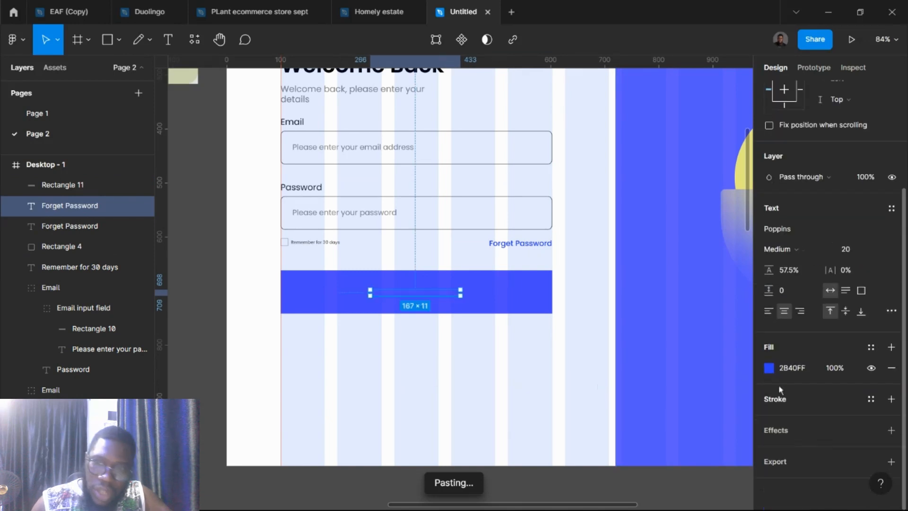
pyautogui.click(769, 368)
pyautogui.write('FFFFFF')
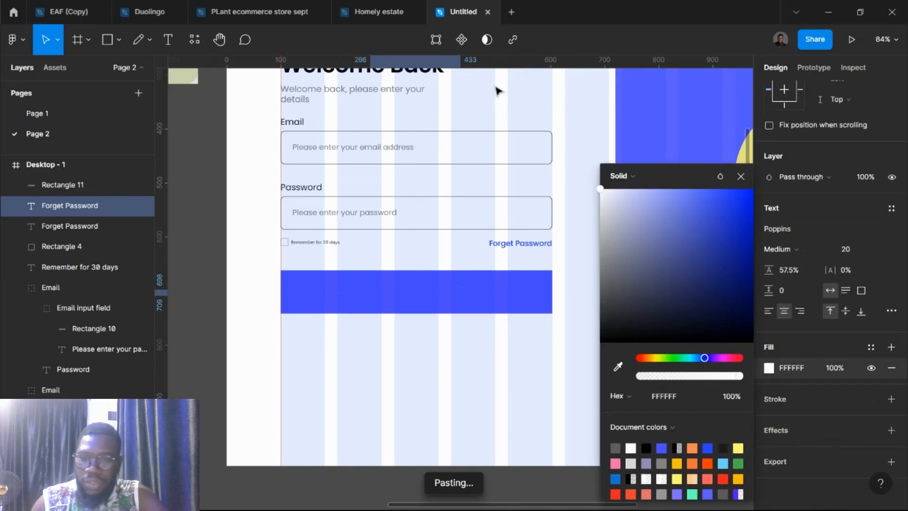
pyautogui.rightClick(401, 297)
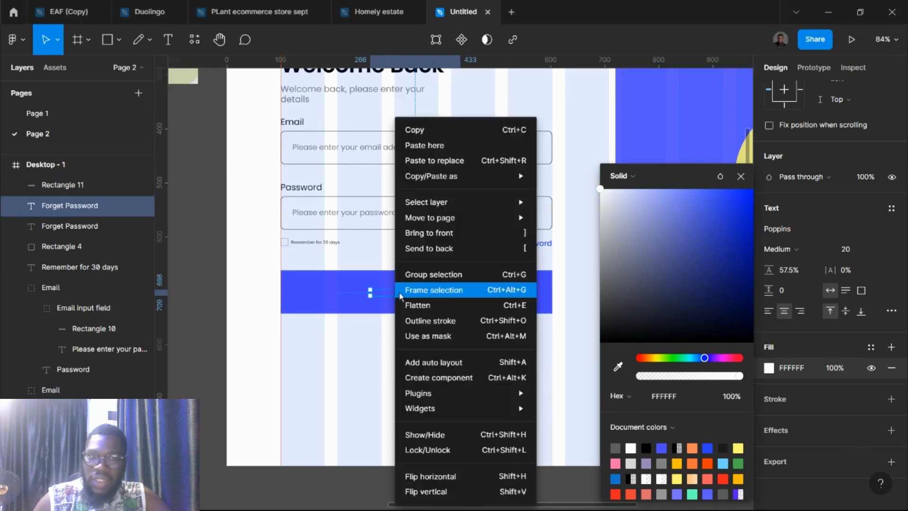
pyautogui.click(437, 234)
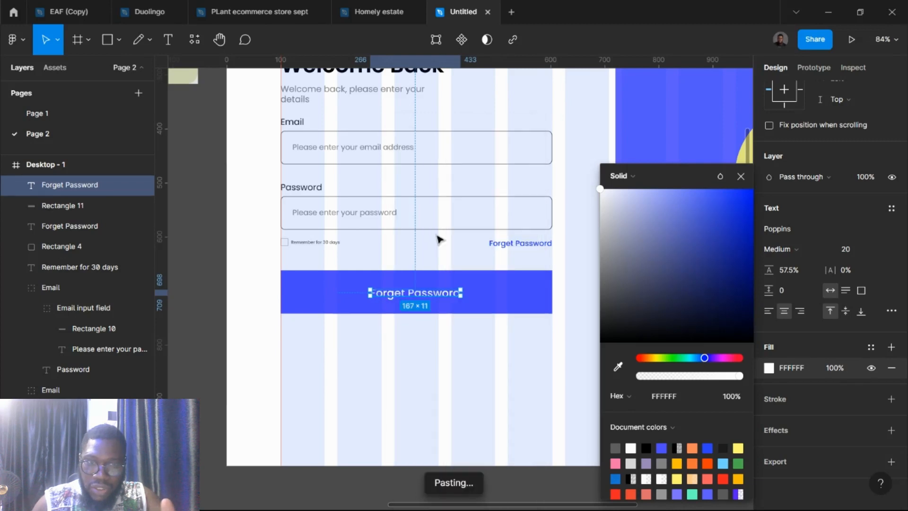
# - Rename the blue rectangle's layer to "Button"
pyautogui.click(87, 208)
pyautogui.doubleClick(87, 207)
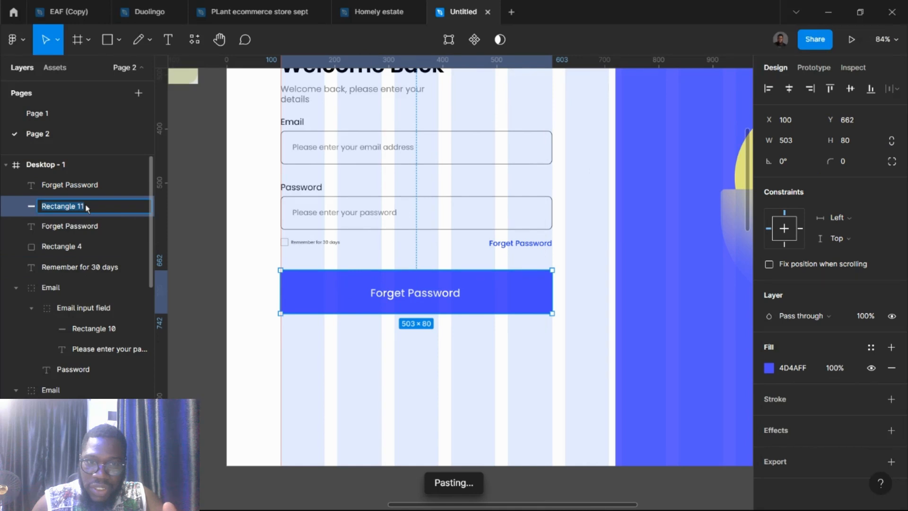
pyautogui.write('Button')
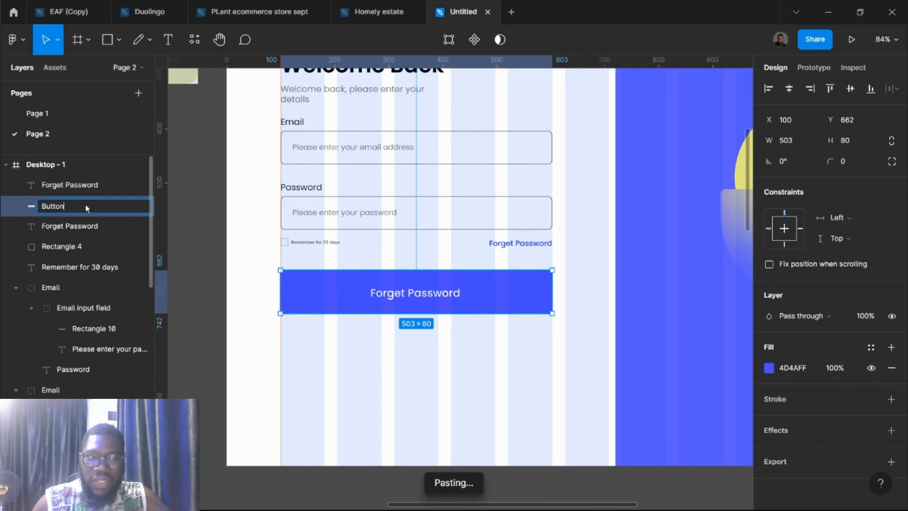
pyautogui.press('Return')
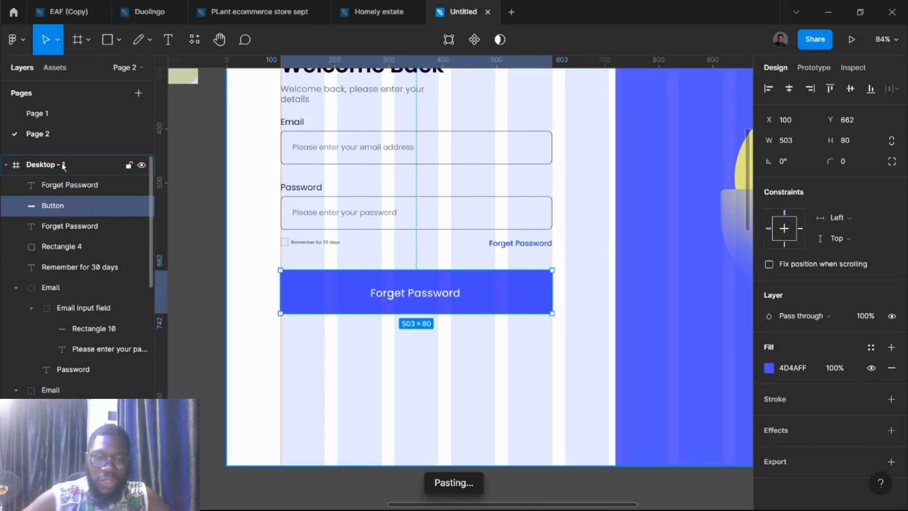
pyautogui.moveTo(64, 185)
pyautogui.mouseDown()
pyautogui.moveTo(65, 217)
pyautogui.moveTo(62, 178)
pyautogui.mouseUp()
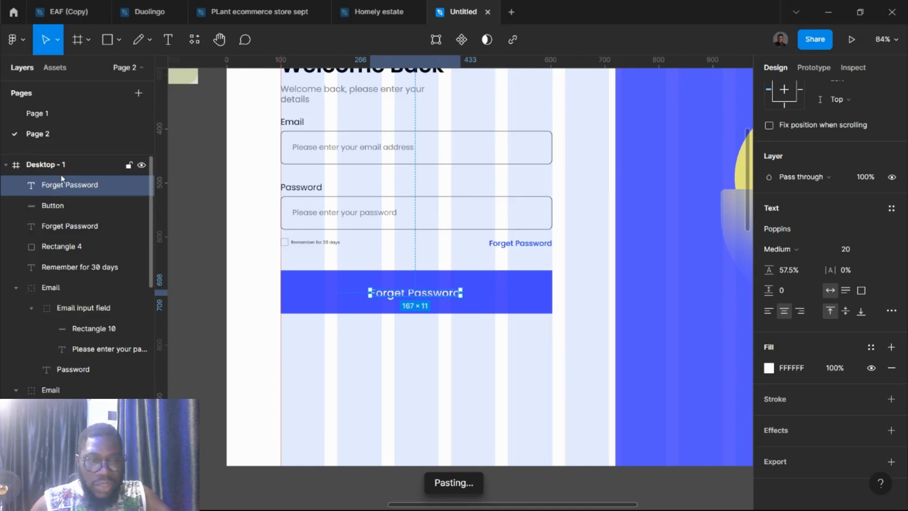
# - Round the button rectangle's corners with a radius of 8
pyautogui.click(298, 309)
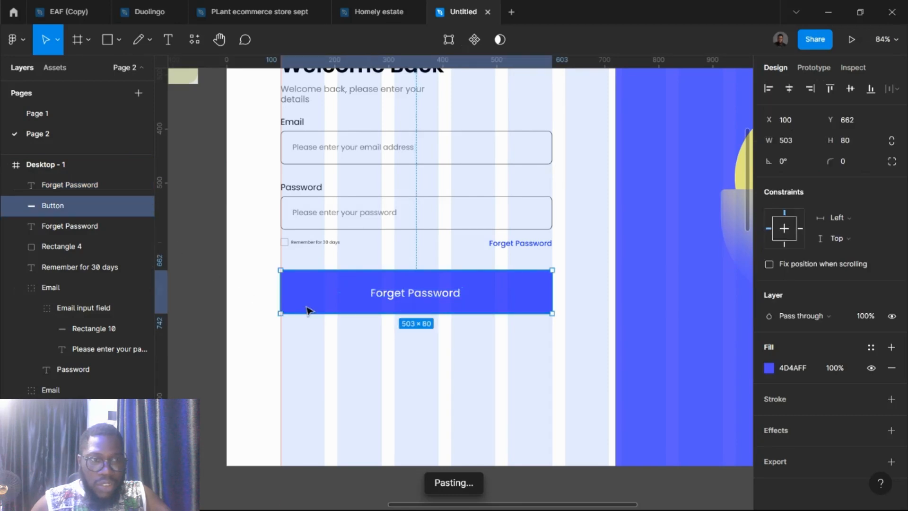
pyautogui.click(850, 161)
pyautogui.write('8')
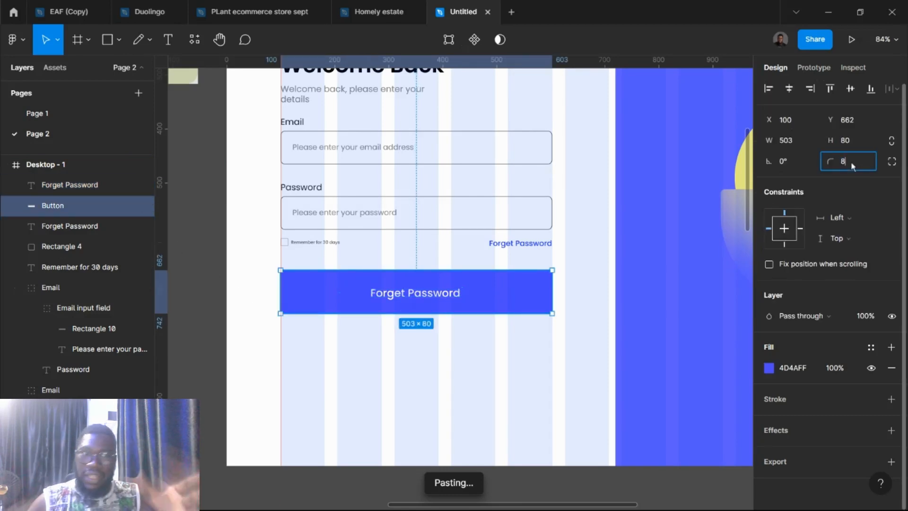
pyautogui.press('Return')
# - Move the white text off-centre toward the button's right end, to X 392, Y 697
pyautogui.click(385, 295)
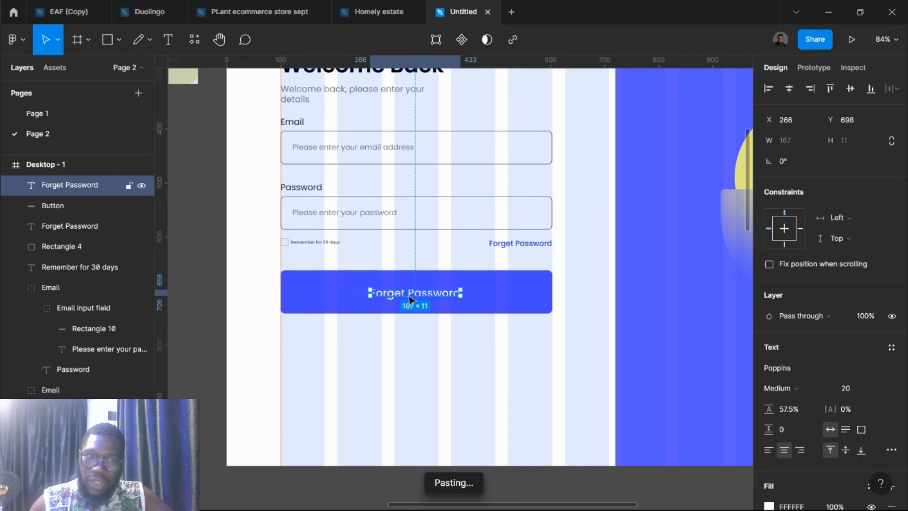
pyautogui.moveTo(432, 301); pyautogui.dragTo(482, 301)
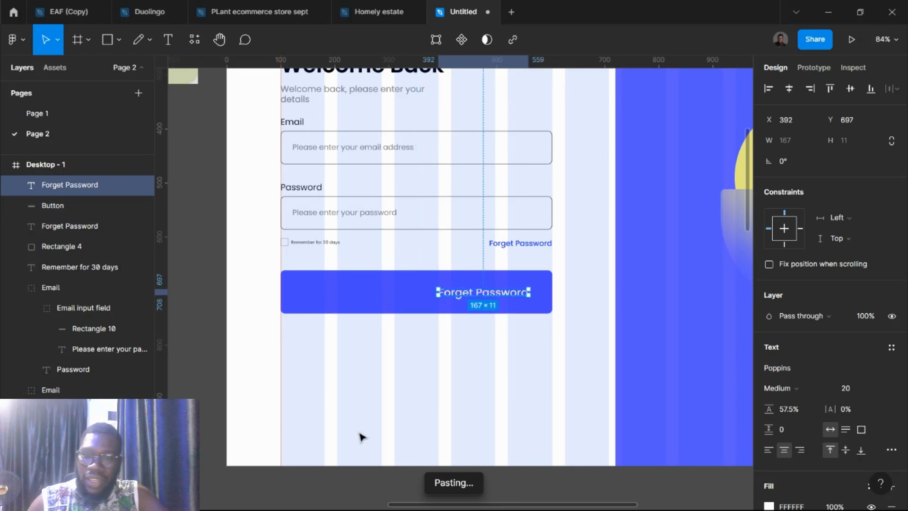
pyautogui.press('Escape')
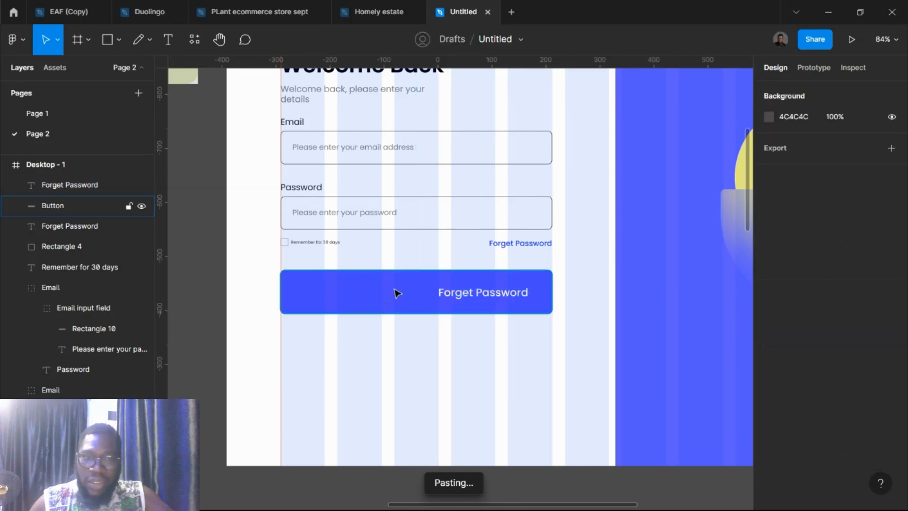
# - Select the white text together with the button rectangle and align their horizontal centres
pyautogui.click(451, 297)
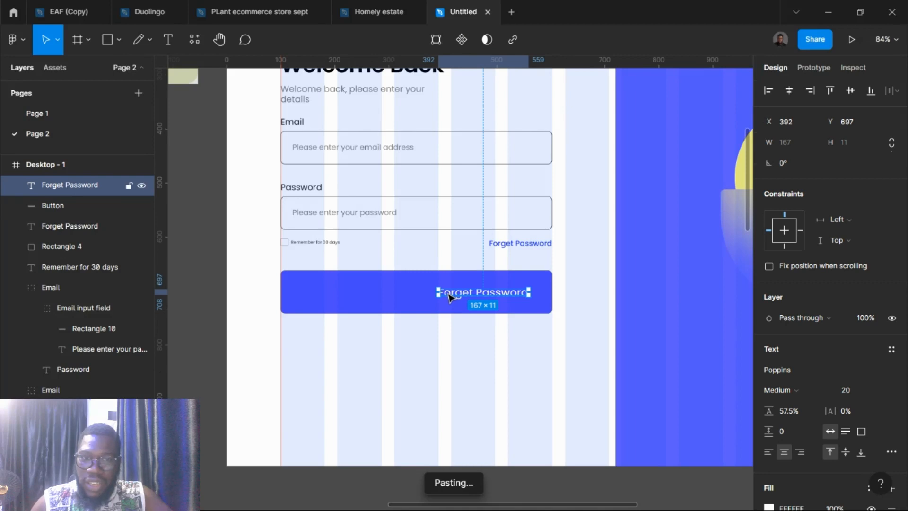
pyautogui.keyDown('shift'); pyautogui.click(400, 292); pyautogui.keyUp('shift')
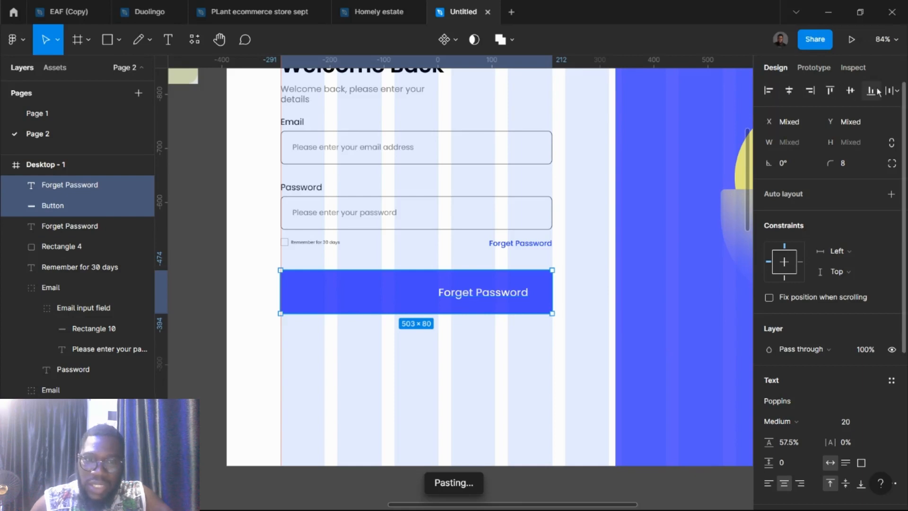
pyautogui.click(789, 91)
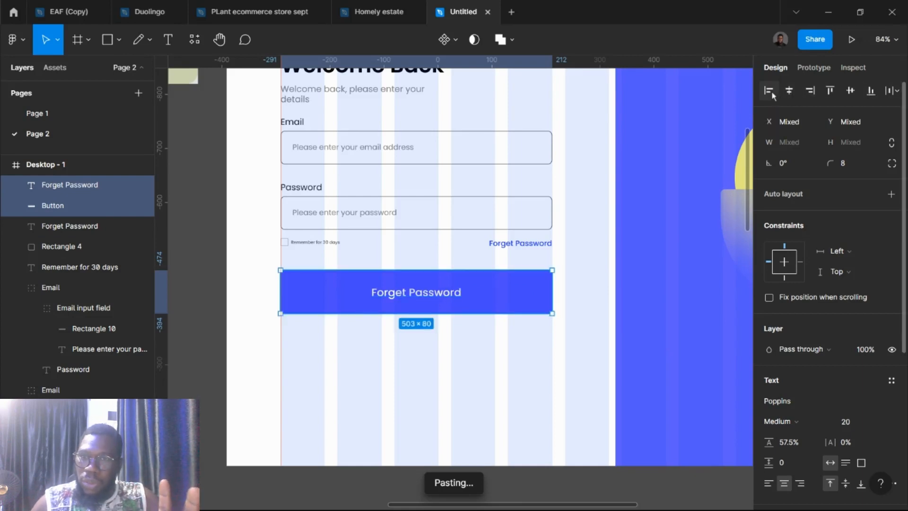
# - Try aligning the text with the button's left, right and top edges in turn
pyautogui.click(771, 93)
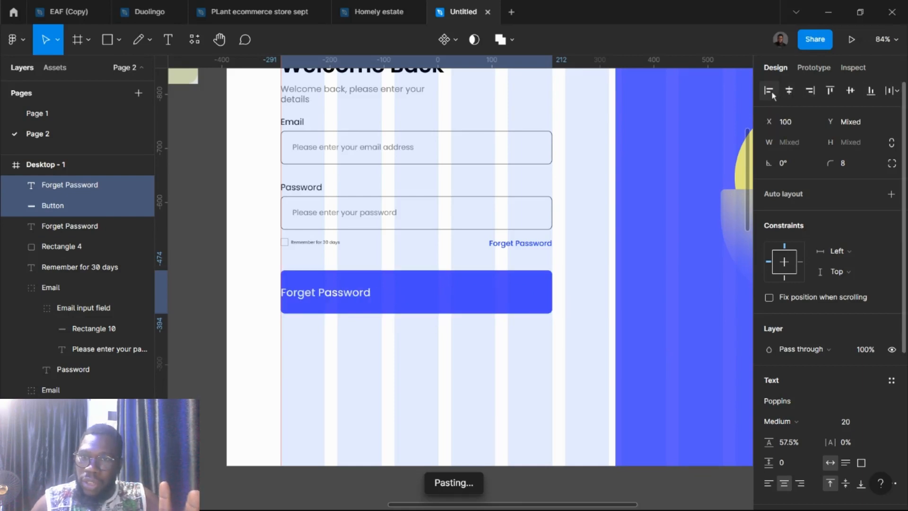
pyautogui.click(816, 92)
pyautogui.click(831, 92)
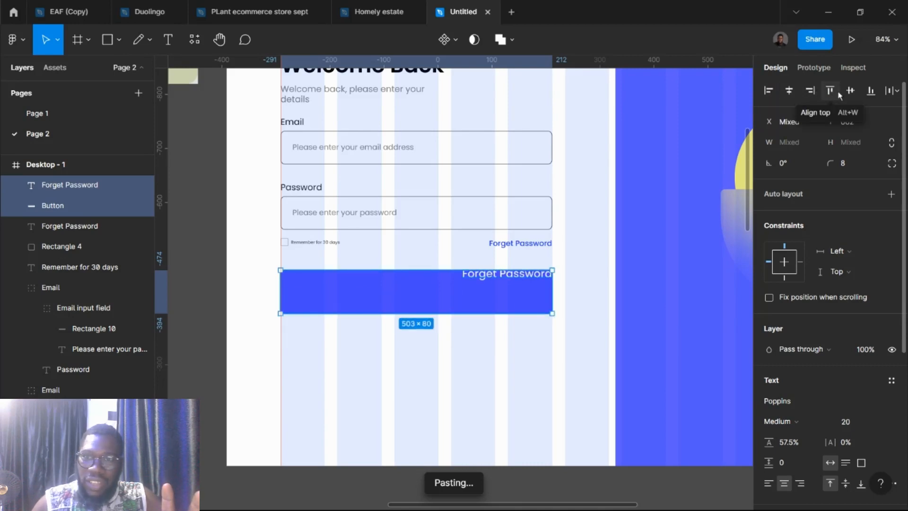
# - Centre the text on the button both vertically and horizontally
pyautogui.click(849, 97)
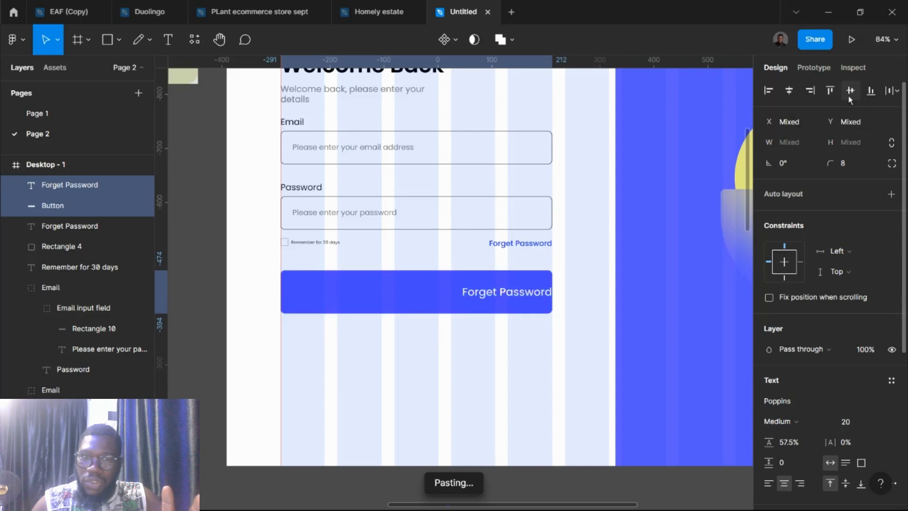
pyautogui.click(789, 93)
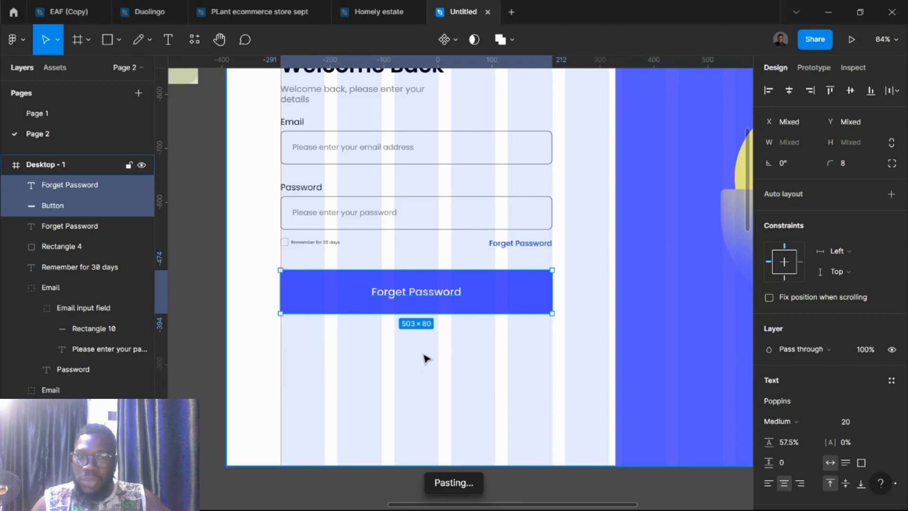
# - Group the blue button with its white text and duplicate the group directly below it at Y 766
pyautogui.hotkey('ctrl', 'g')
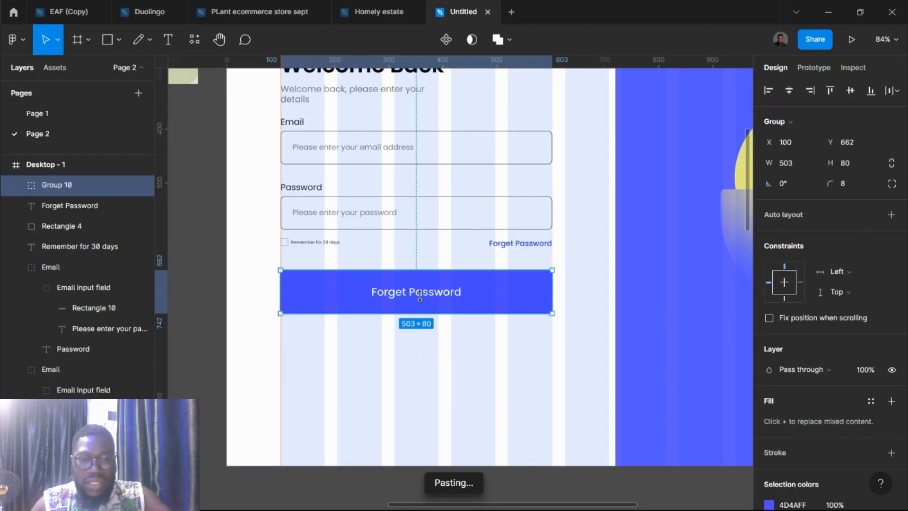
pyautogui.moveTo(420, 292); pyautogui.dragTo(420, 349)
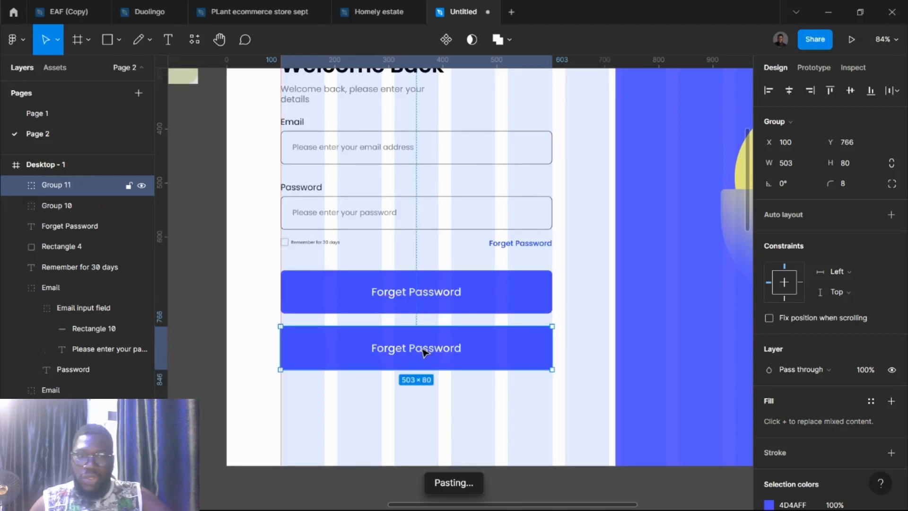
# - Ungroup the lower button copy and change its text to "Sign in with google"
pyautogui.rightClick(417, 349)
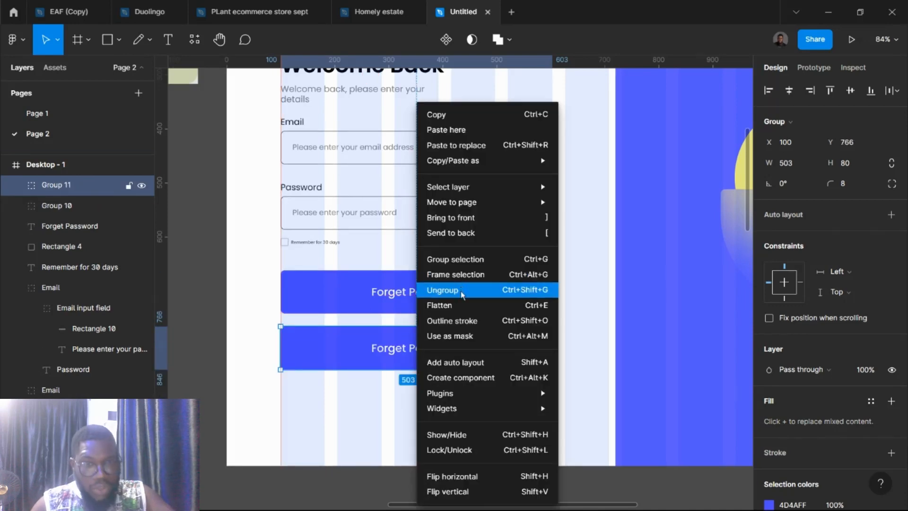
pyautogui.click(462, 292)
pyautogui.doubleClick(409, 350)
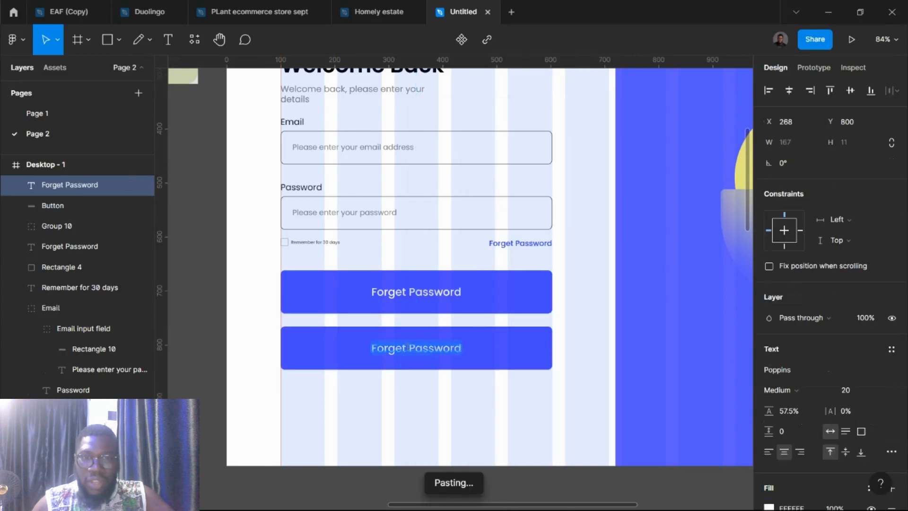
pyautogui.write('Sign ')
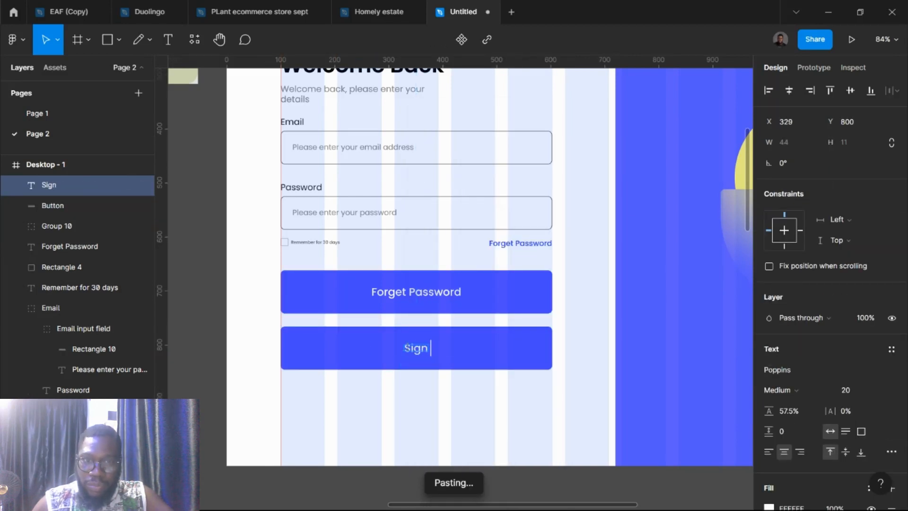
pyautogui.write('in w')
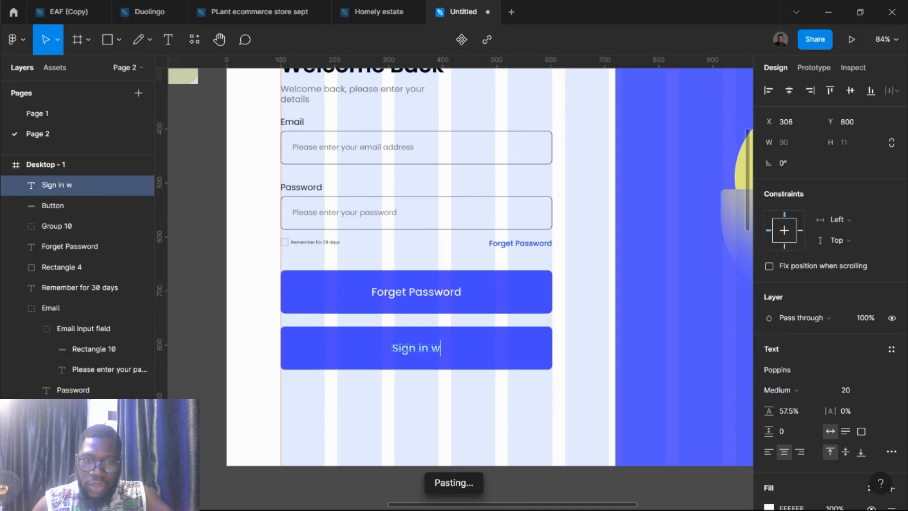
pyautogui.write('ith google')
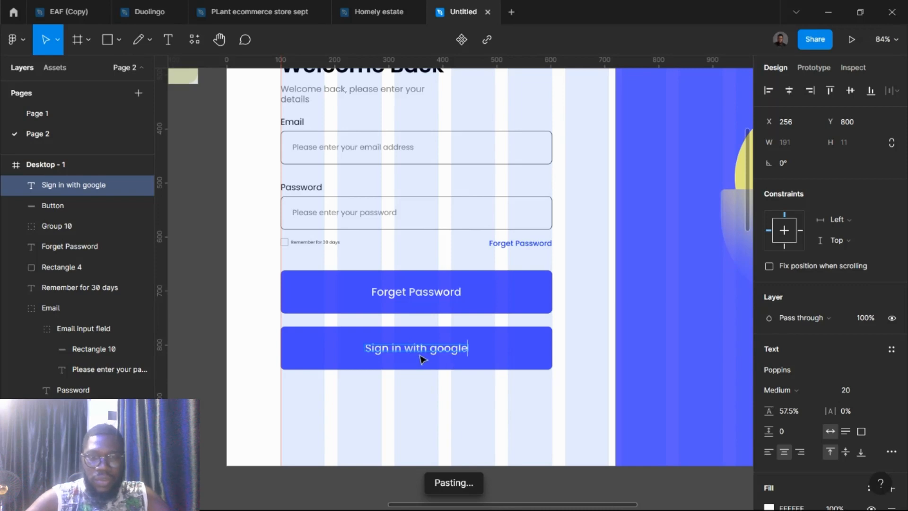
pyautogui.press('Escape')
# - Give the lower button rectangle a 1 px inside stroke in 000000 and remove its blue fill
pyautogui.click(505, 362)
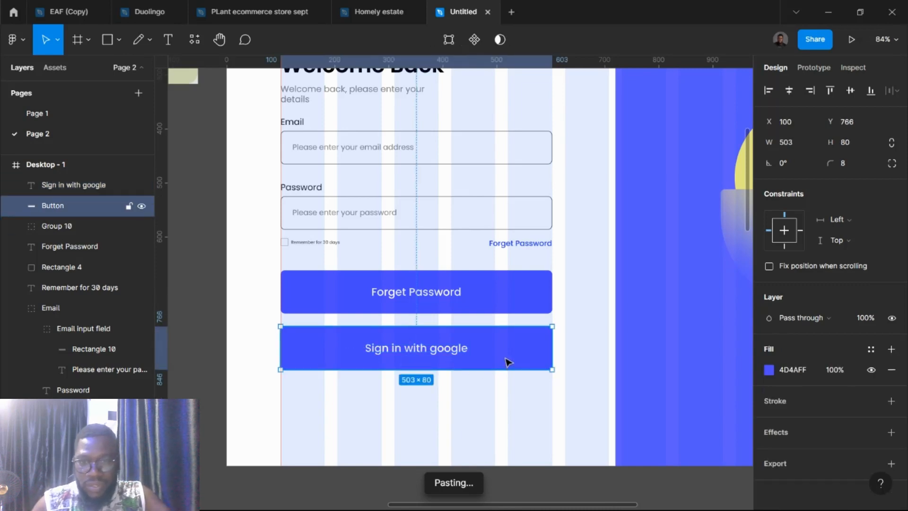
pyautogui.click(892, 402)
pyautogui.click(892, 370)
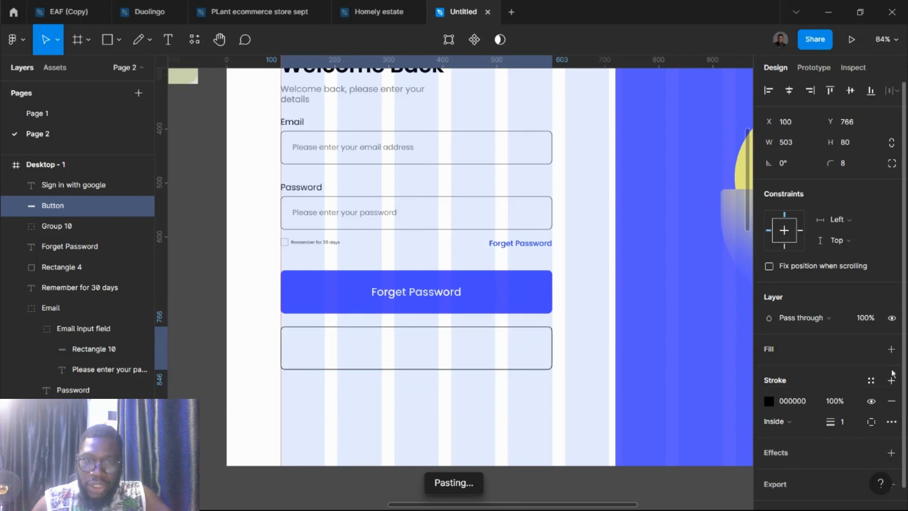
# - Change the fill colour of the "Sign in with google" text to the document's blue, 4D4AFF
pyautogui.click(403, 352)
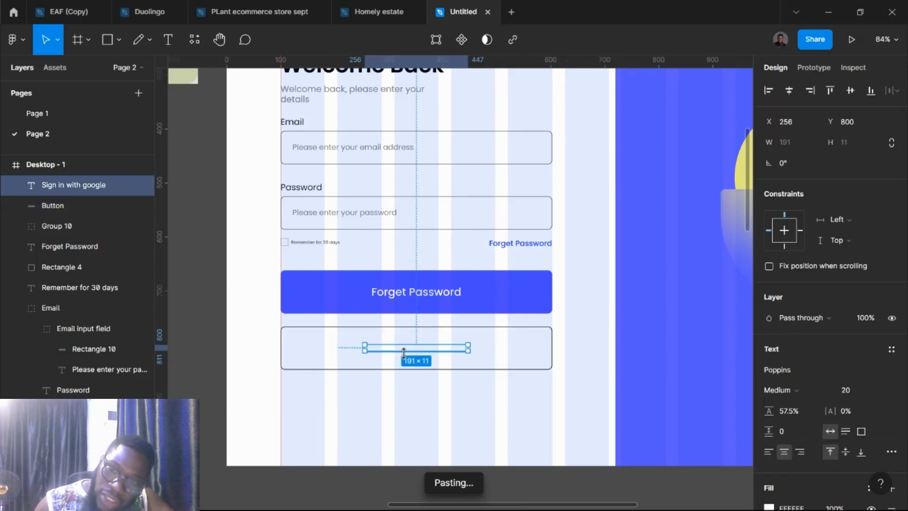
pyautogui.scroll(-3, 775, 428)
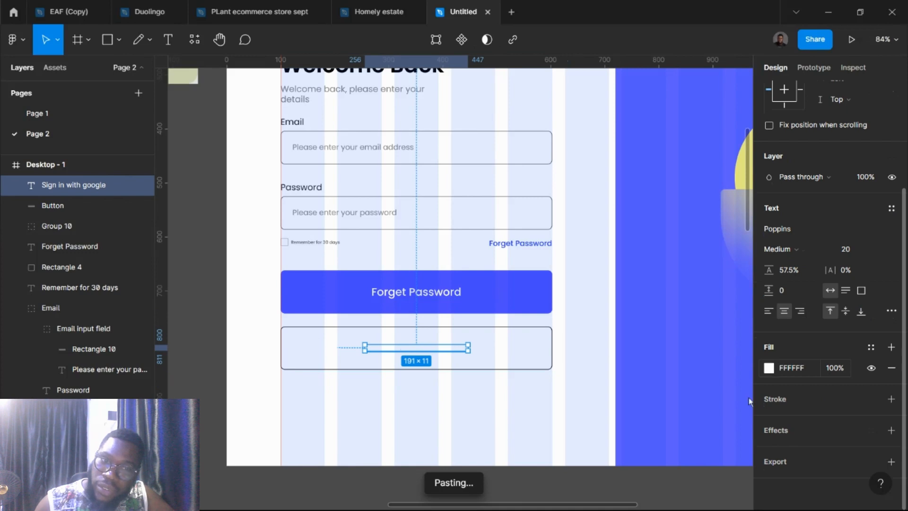
pyautogui.click(662, 447)
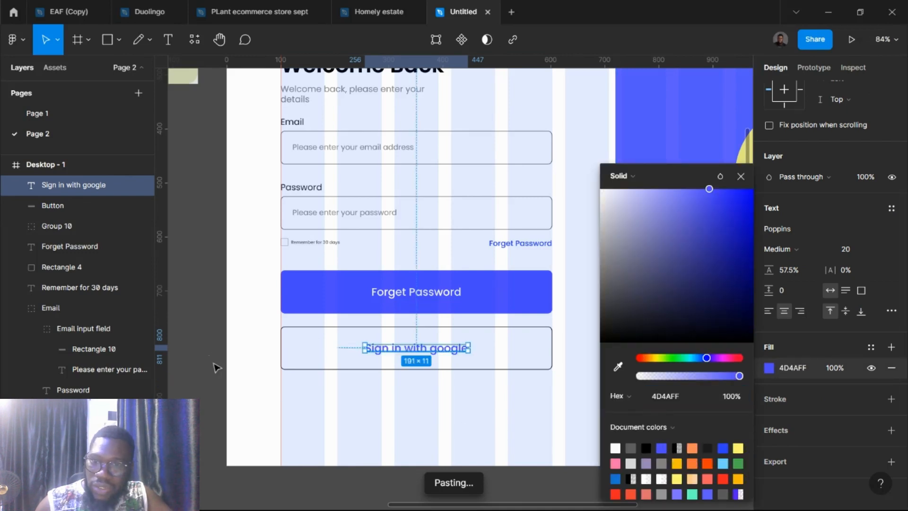
pyautogui.click(225, 376)
# - Examine the Google sign-in buttons in the blue and green reference designs beside the desktop frame
pyautogui.hscroll(-3, 224, 376)
pyautogui.scroll(-5, 250, 387)
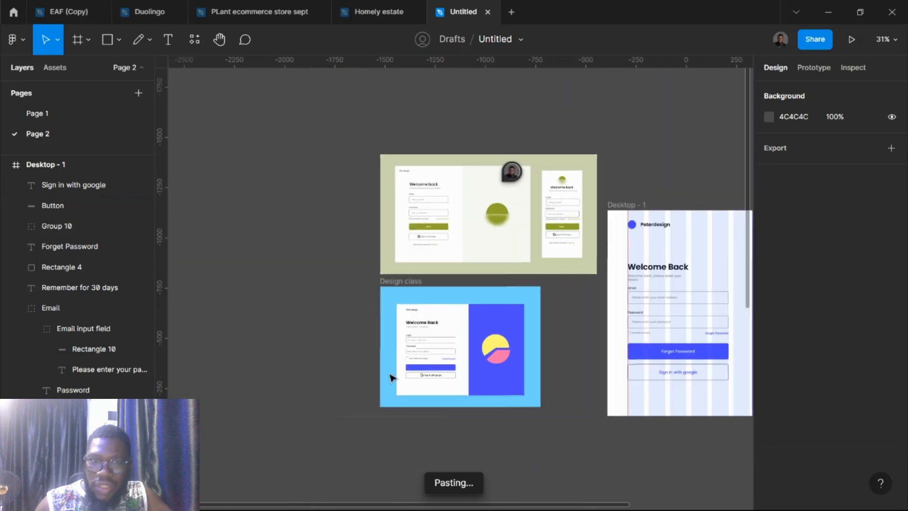
pyautogui.scroll(5, 429, 367)
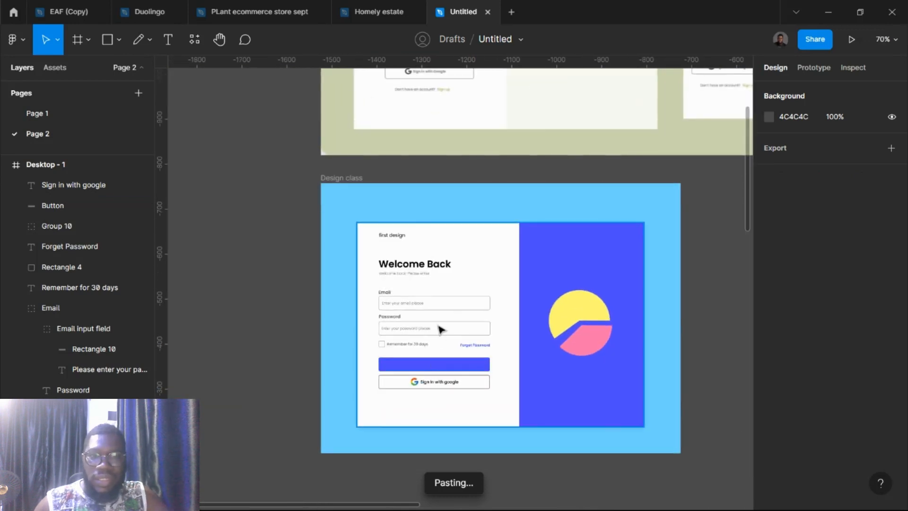
pyautogui.scroll(3, 436, 327)
pyautogui.scroll(3, 450, 174)
pyautogui.hscroll(6, 444, 314)
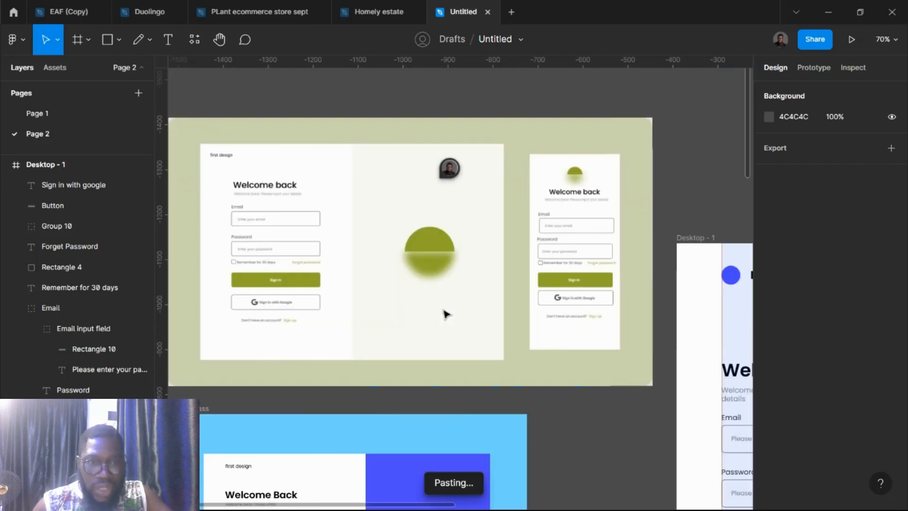
pyautogui.scroll(-3, 518, 344)
pyautogui.hscroll(3, 517, 344)
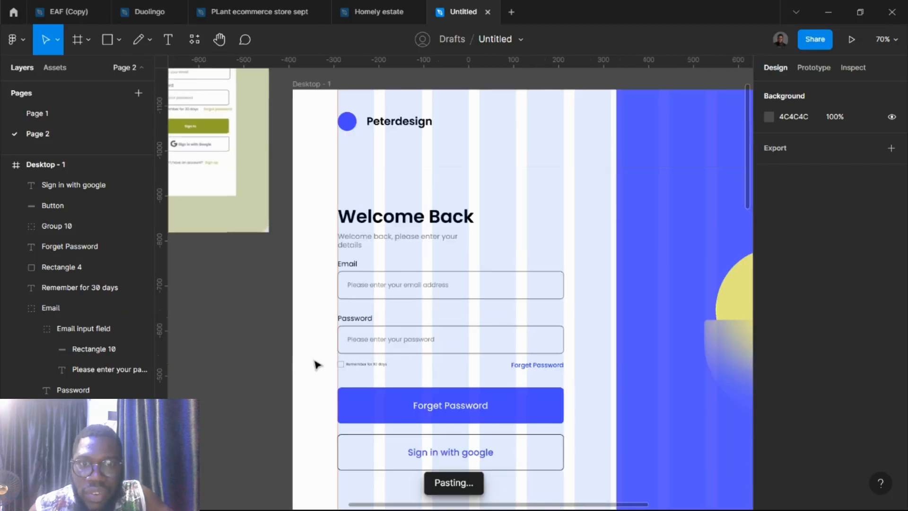
# - Import the multicoloured flat-color Google logo with the Iconify plugin, using the search term "google", and close the plugin
pyautogui.click(24, 42)
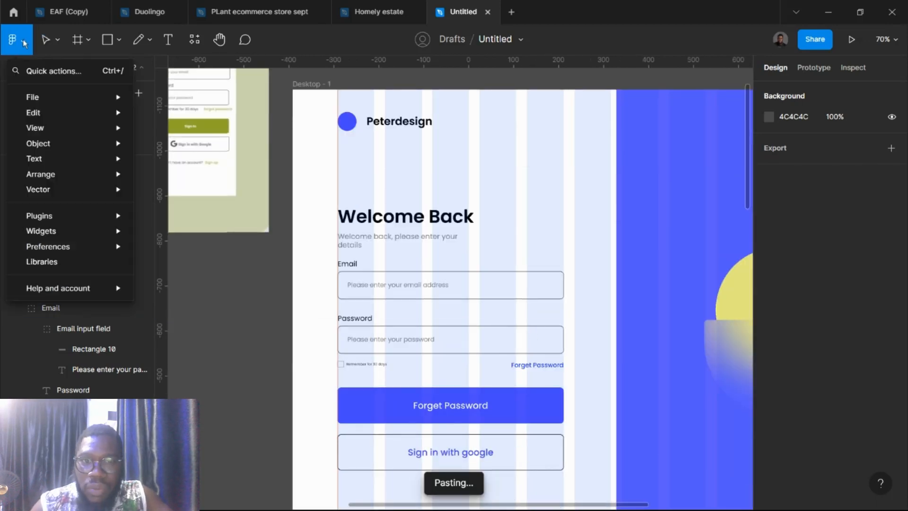
pyautogui.moveTo(65, 223)
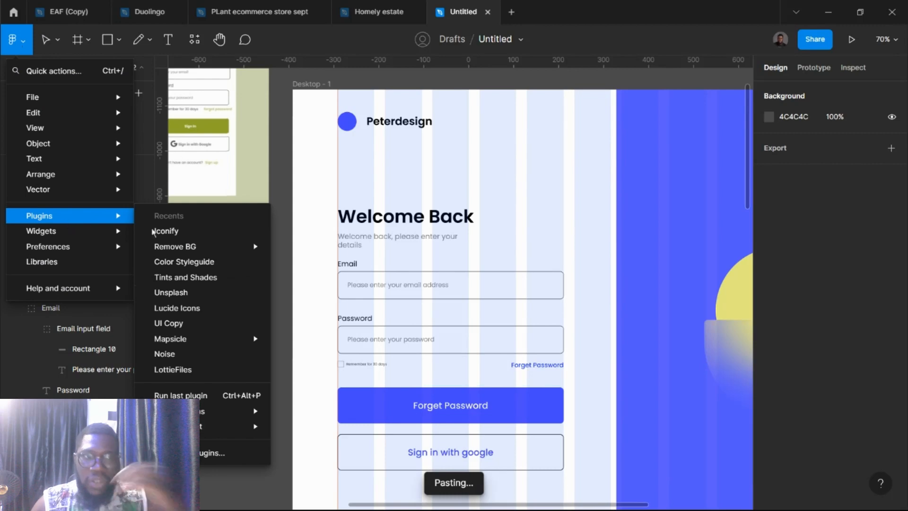
pyautogui.moveTo(189, 411)
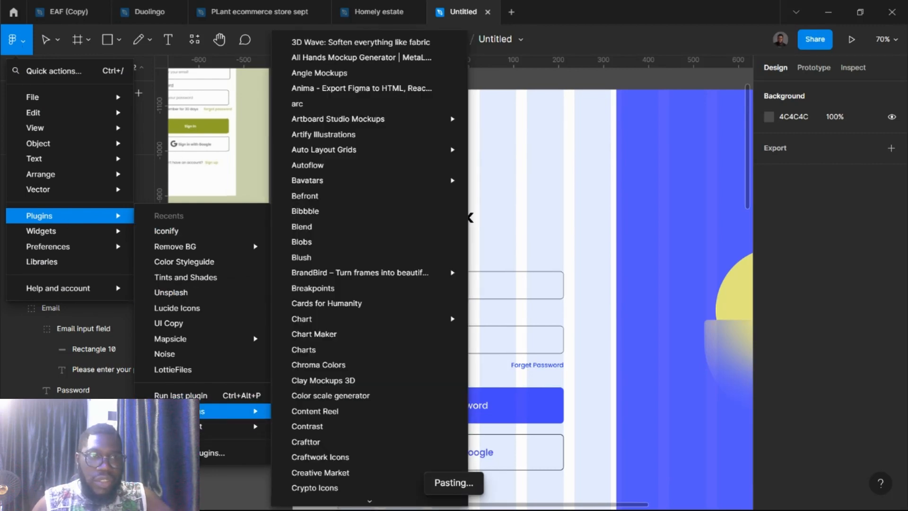
pyautogui.scroll(-20, 339, 407)
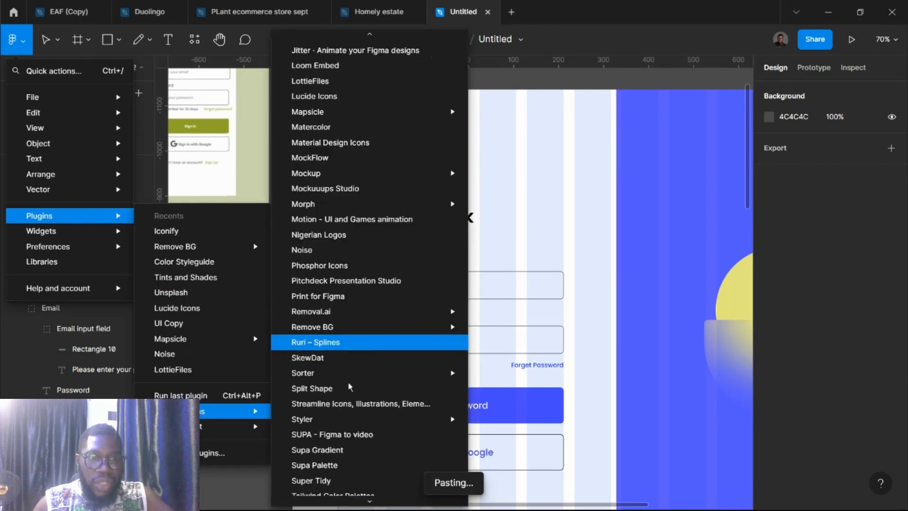
pyautogui.moveTo(221, 428)
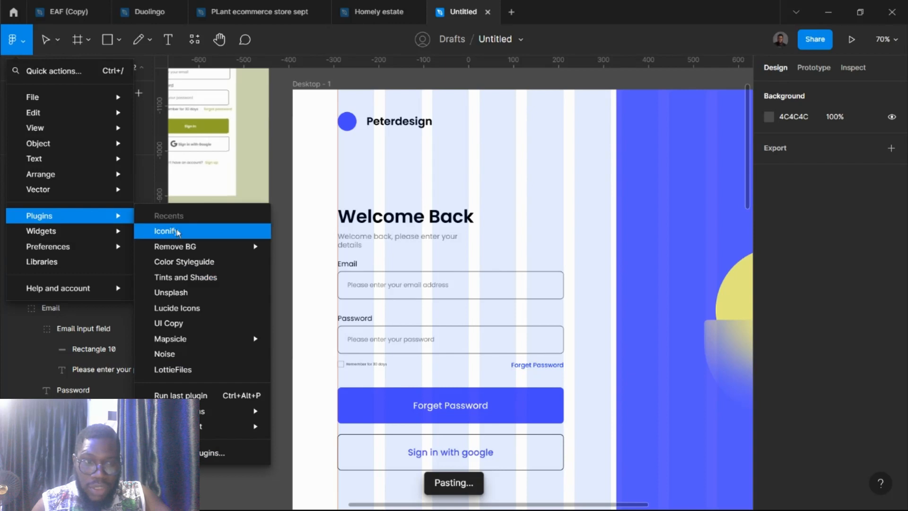
pyautogui.click(224, 231)
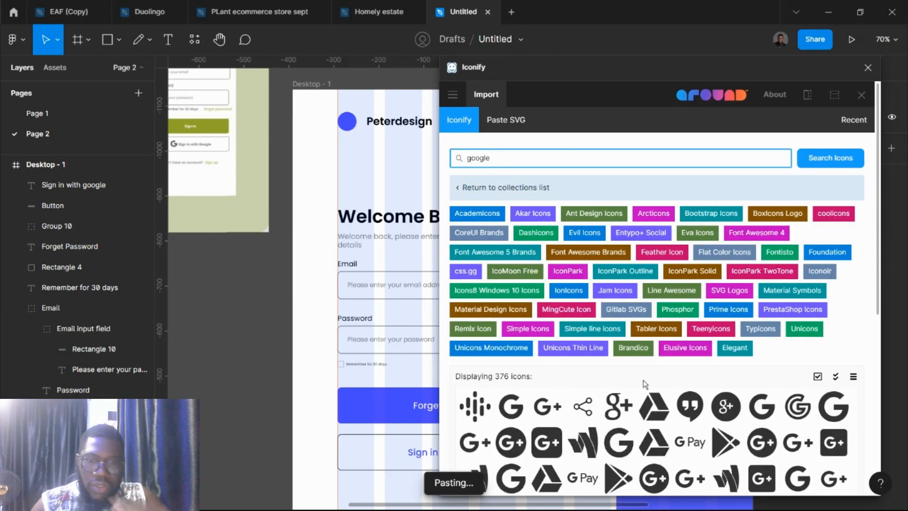
pyautogui.scroll(-5, 693, 357)
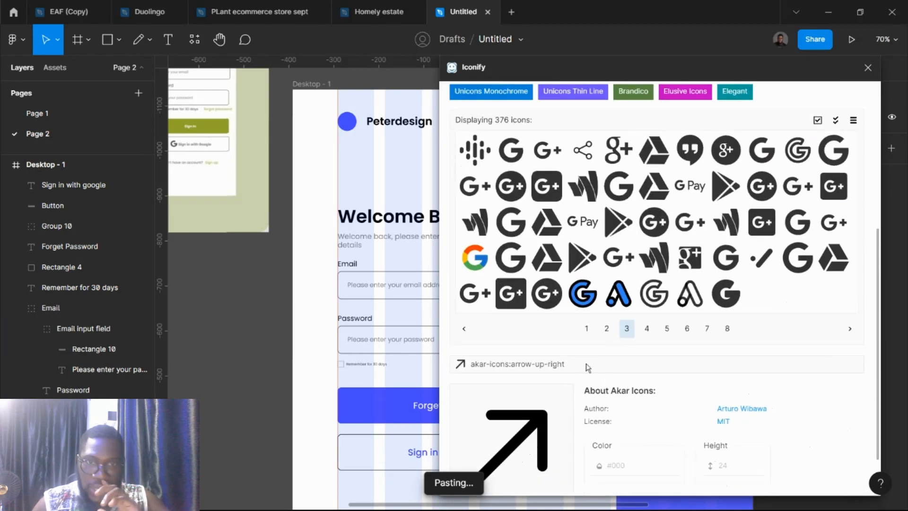
pyautogui.click(469, 258)
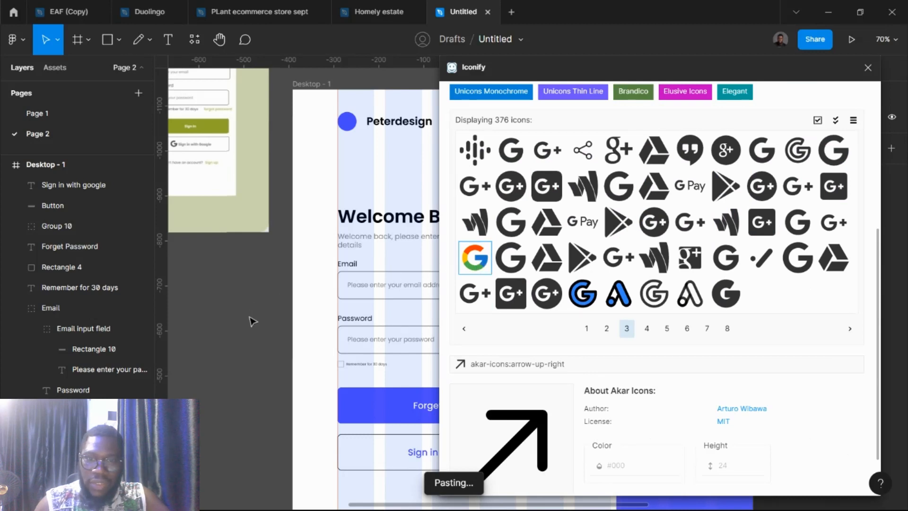
pyautogui.click(868, 68)
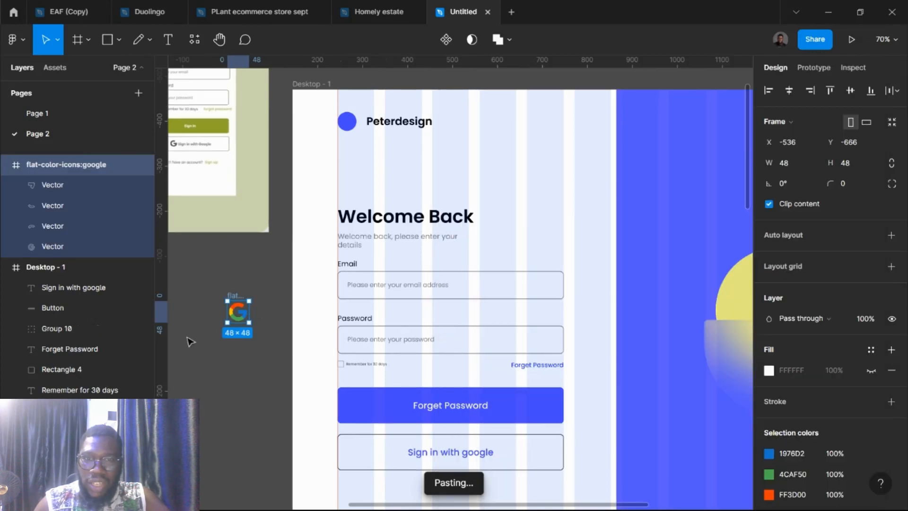
# - Resize the Google icon proportionally to 32 × 32 and place it just before the "Sign in with google" text
pyautogui.scroll(-3, 260, 360)
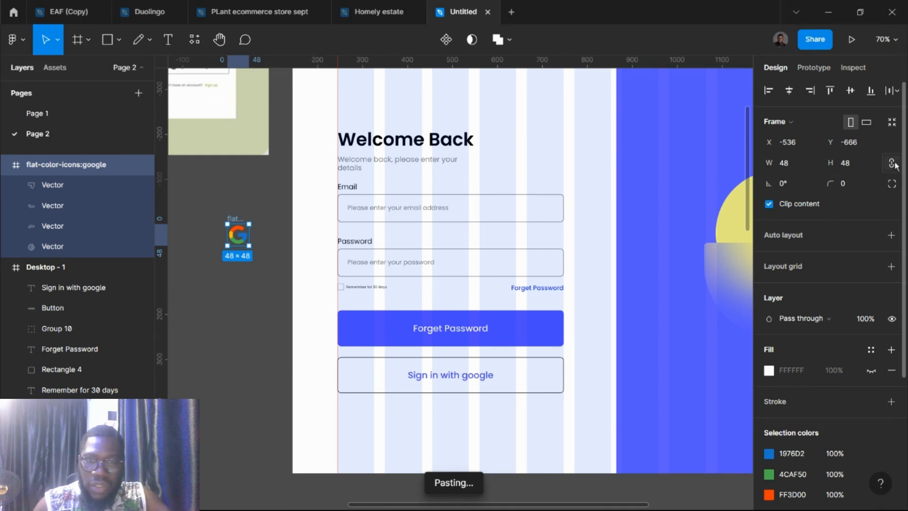
pyautogui.click(813, 164)
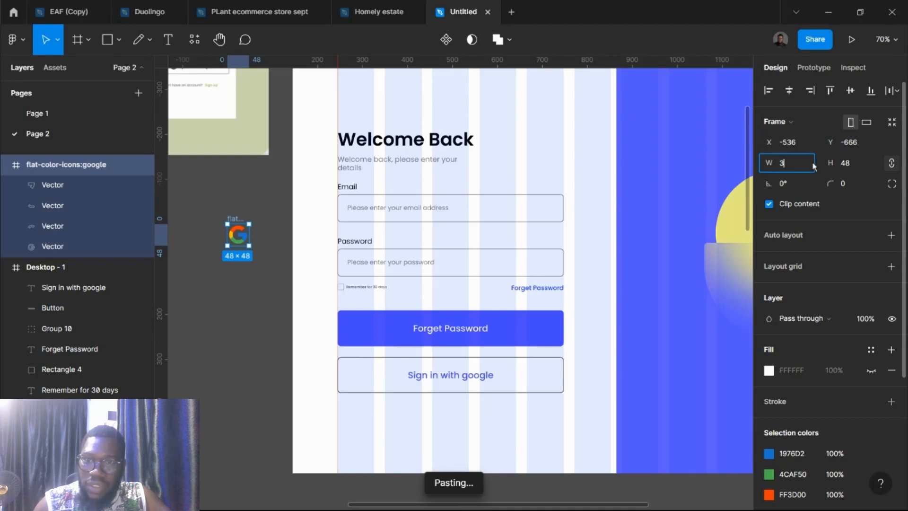
pyautogui.press('Return')
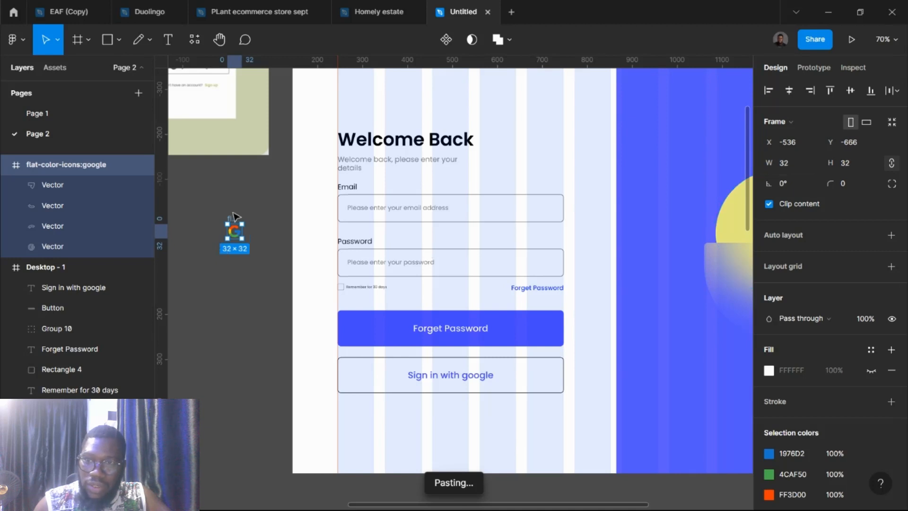
pyautogui.moveTo(229, 220); pyautogui.dragTo(388, 364)
# - Select the "Sign in with google" text together with the Google icon and group them
pyautogui.click(444, 378)
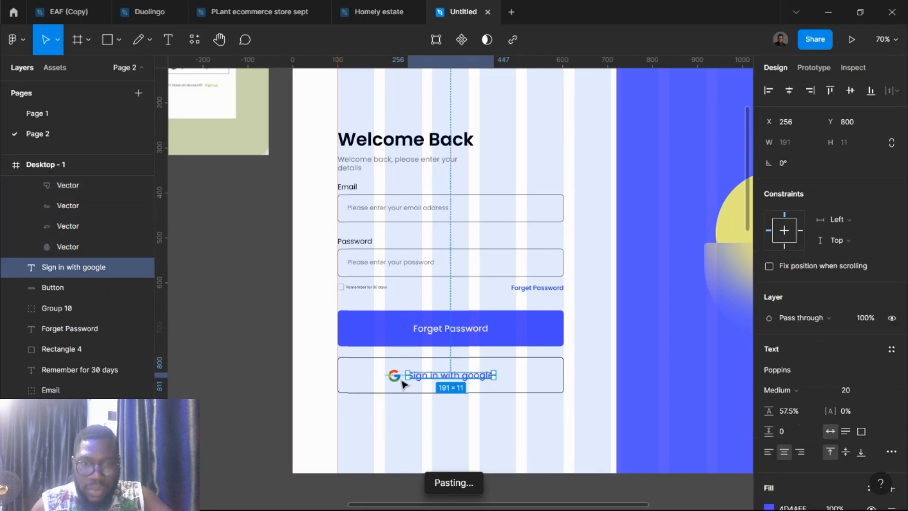
pyautogui.scroll(5, 401, 379)
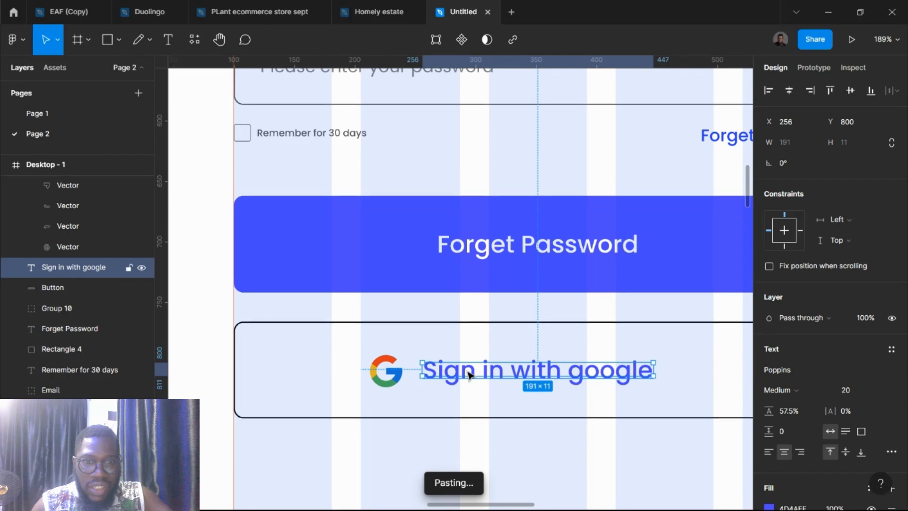
pyautogui.keyDown('shift'); pyautogui.click(396, 379); pyautogui.keyUp('shift')
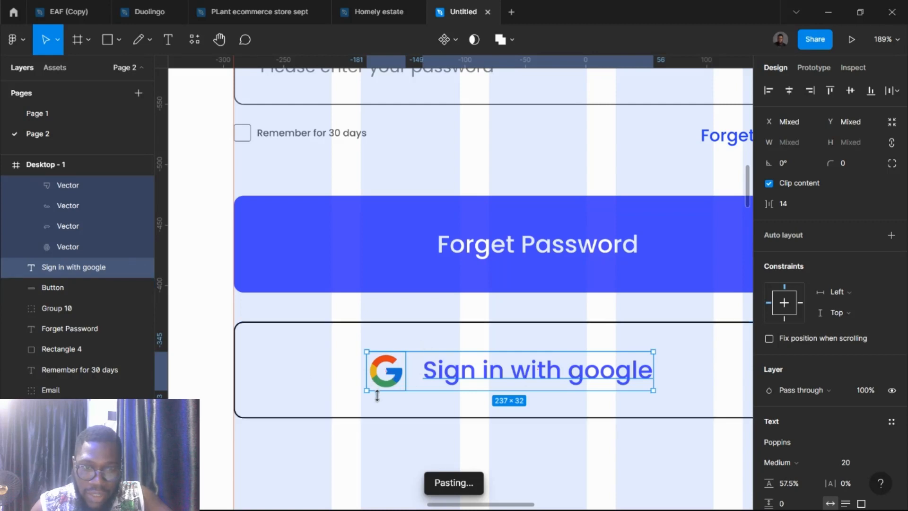
pyautogui.hotkey('ctrl', 'g')
pyautogui.scroll(-5, 404, 396)
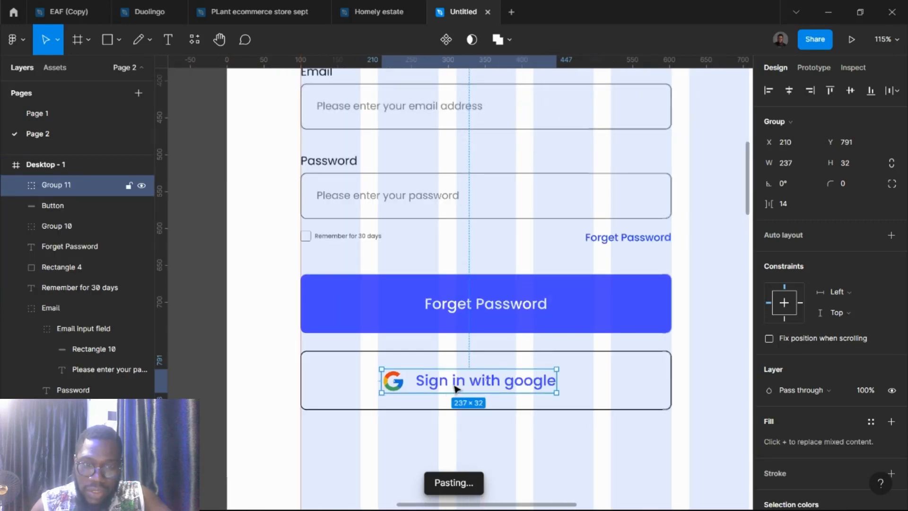
# - Centre the icon-and-text group horizontally on the outlined button and group it with the button rectangle
pyautogui.moveTo(456, 387); pyautogui.dragTo(489, 384)
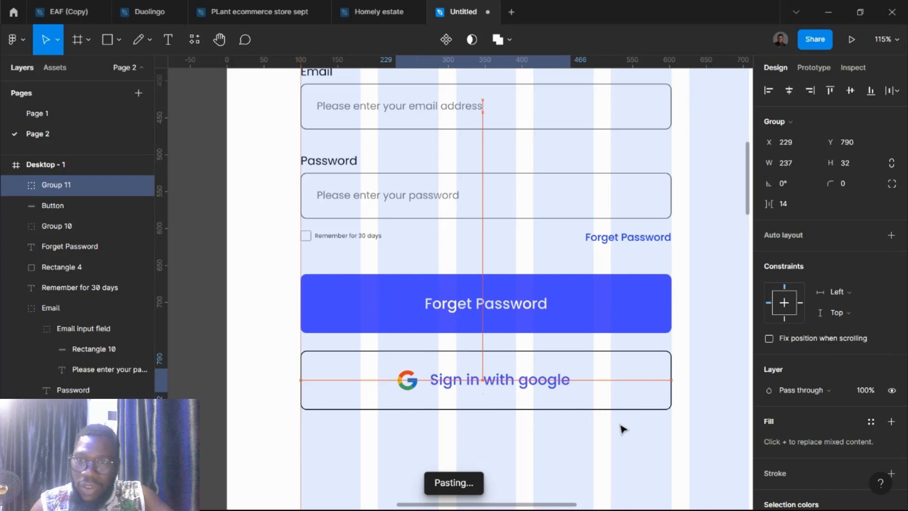
pyautogui.keyDown('shift'); pyautogui.click(609, 413); pyautogui.keyUp('shift')
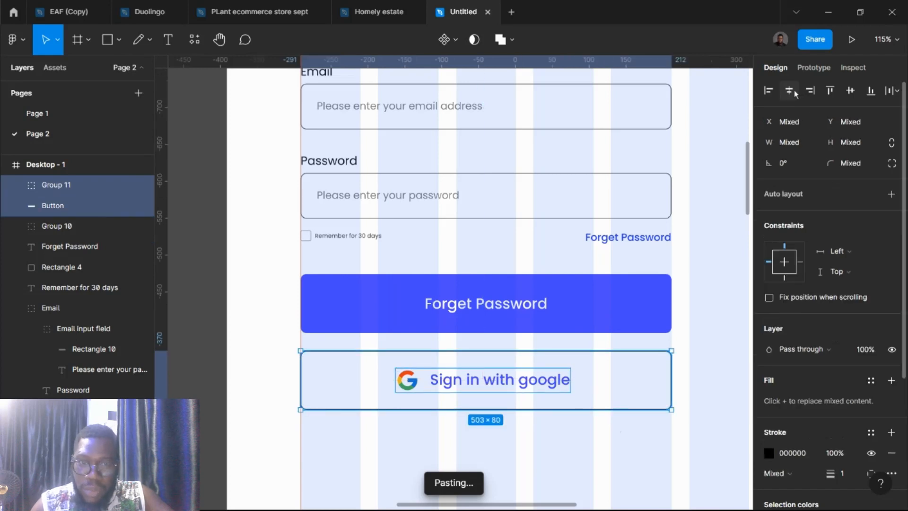
pyautogui.click(789, 90)
pyautogui.hotkey('ctrl', 'g')
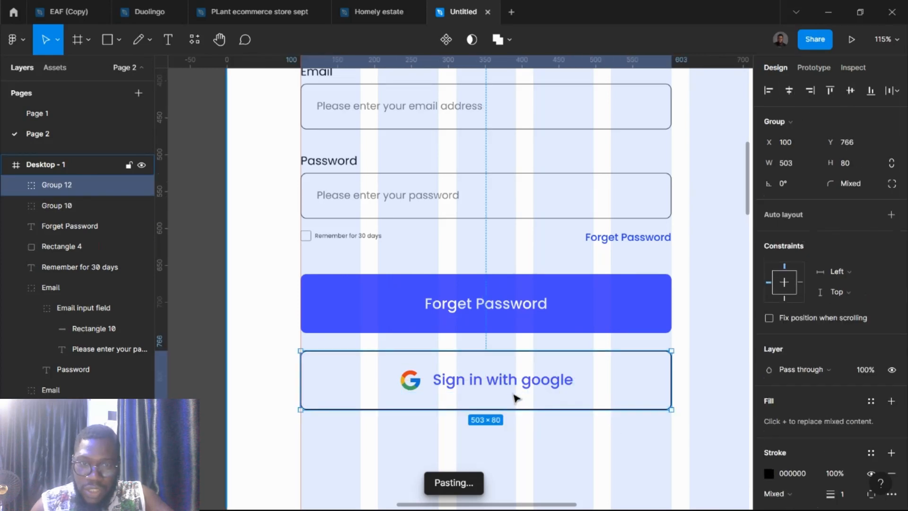
# - Examine the green and blue reference login designs, especially the sign-up line beneath the Google sign-in button
pyautogui.scroll(-5, 516, 397)
pyautogui.click(357, 363)
pyautogui.hscroll(-3, 347, 375)
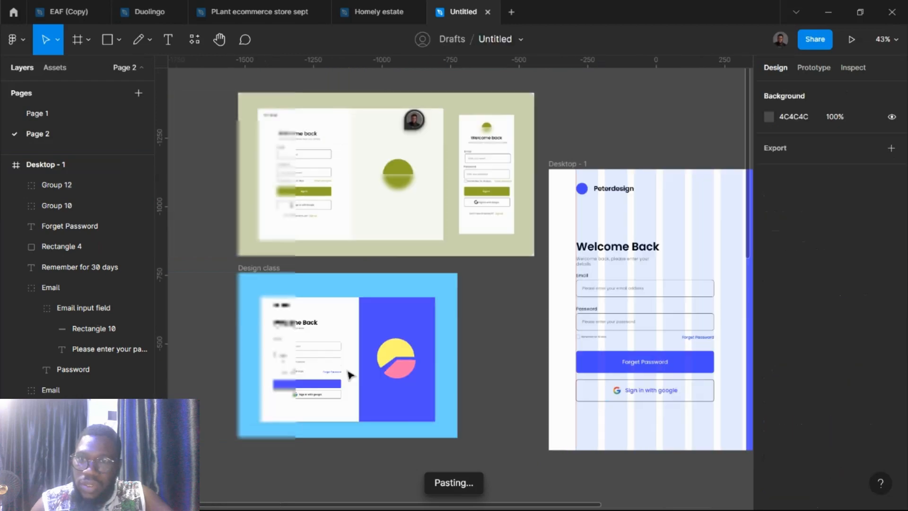
pyautogui.scroll(5, 381, 402)
pyautogui.scroll(5, 388, 270)
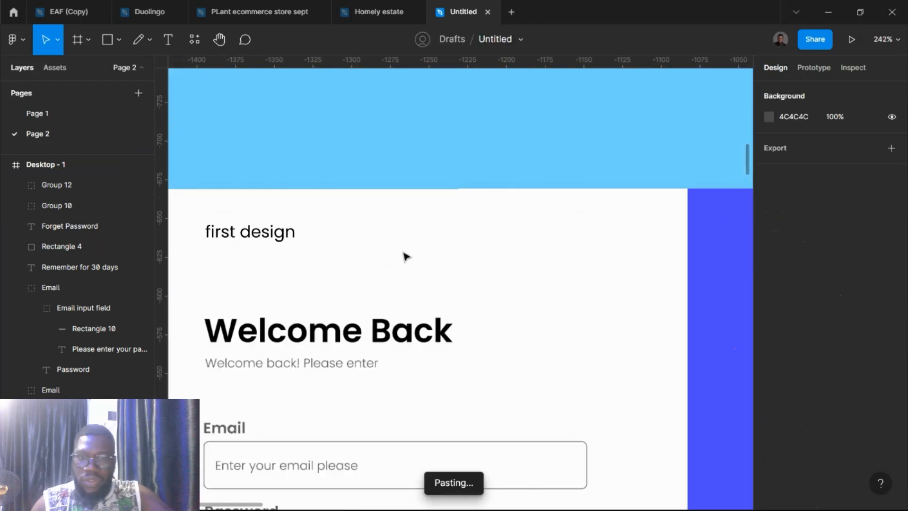
pyautogui.scroll(-4, 414, 231)
pyautogui.scroll(4, 431, 156)
pyautogui.scroll(-5, 429, 175)
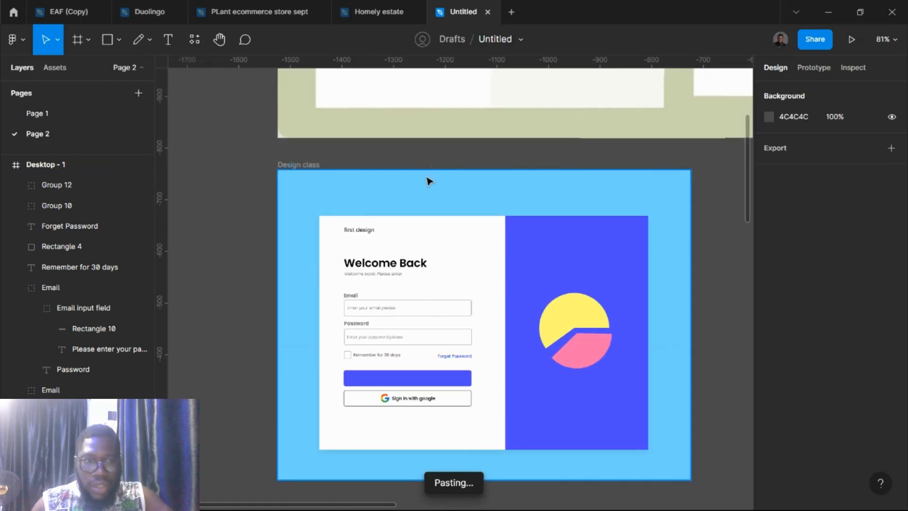
pyautogui.scroll(6, 427, 180)
pyautogui.scroll(5, 402, 217)
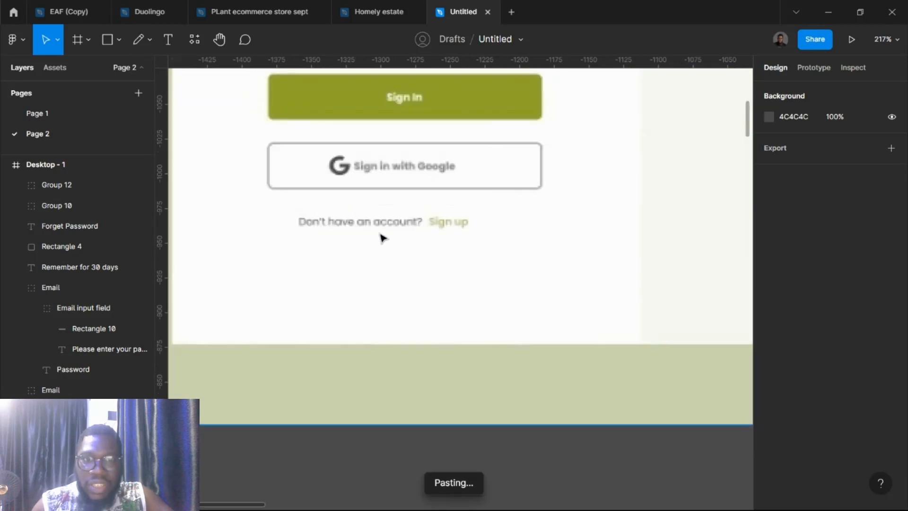
pyautogui.scroll(-3, 381, 237)
# - Add a text layer reading "Dont have an accout? Sign Up!" on the empty canvas between the two reference designs
pyautogui.press('t')
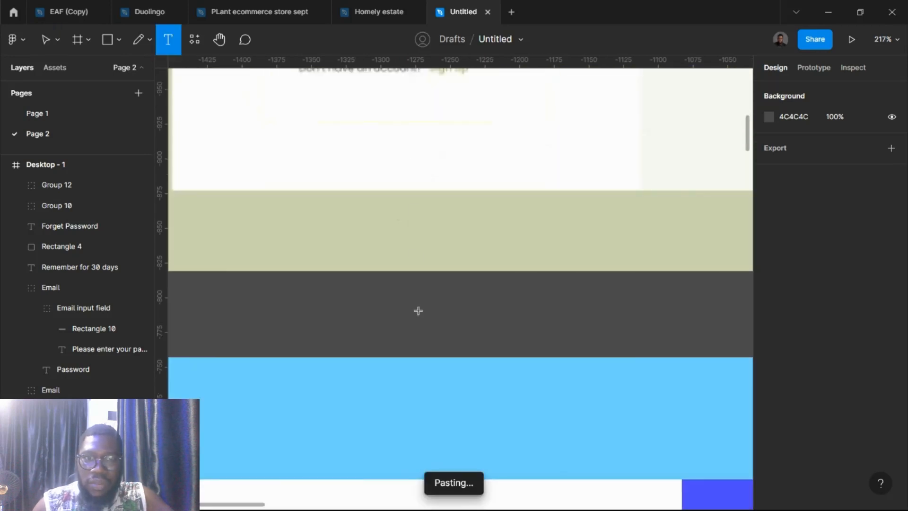
pyautogui.click(419, 310)
pyautogui.write('Dont g')
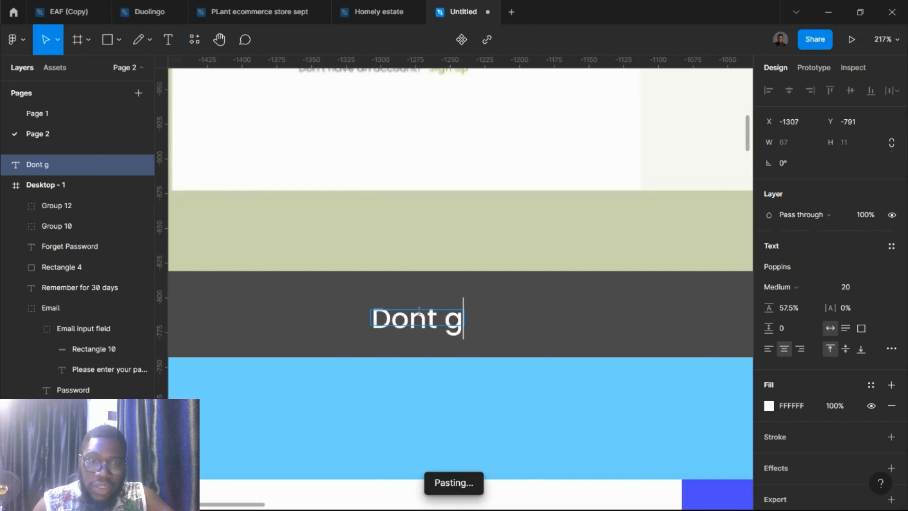
pyautogui.press('BackSpace')
pyautogui.write('have ')
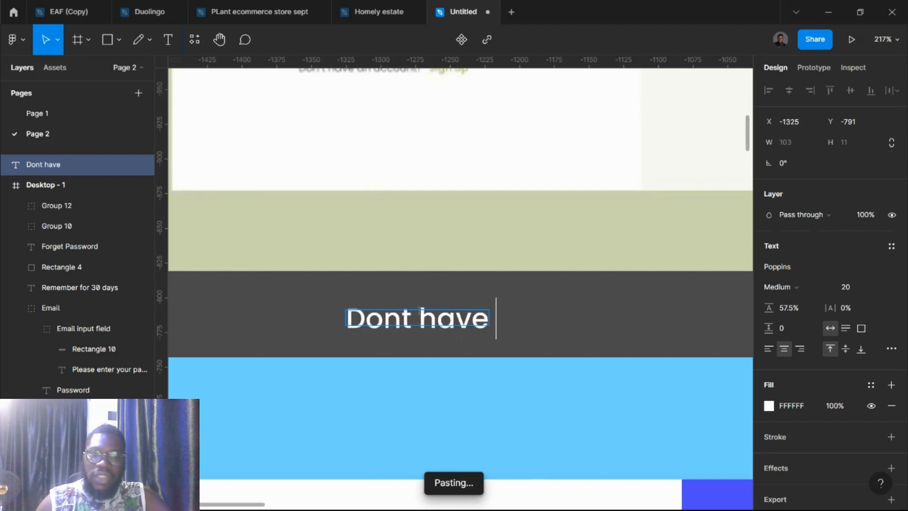
pyautogui.write('an accou')
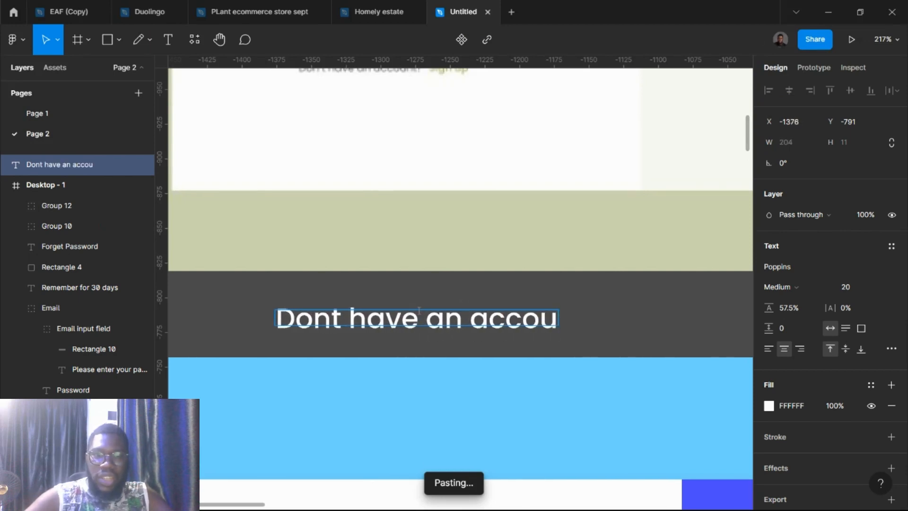
pyautogui.write('t? Sig')
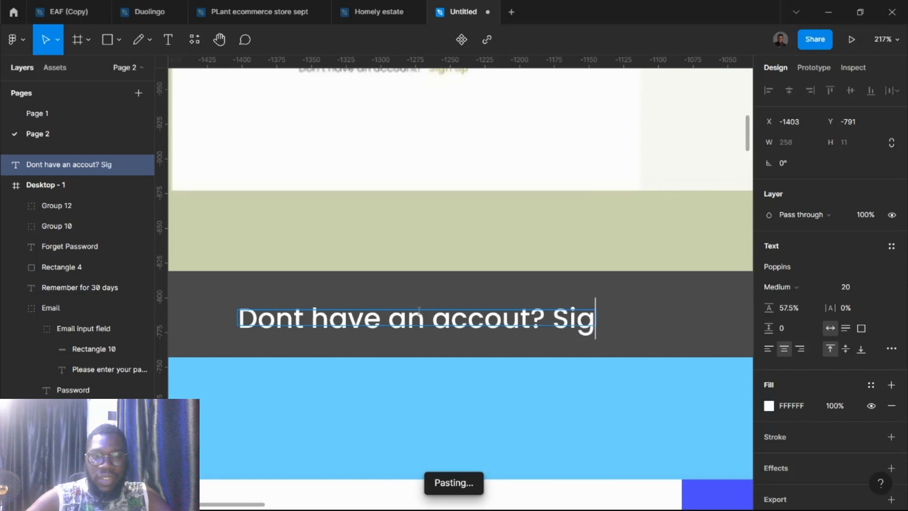
pyautogui.write('n Up')
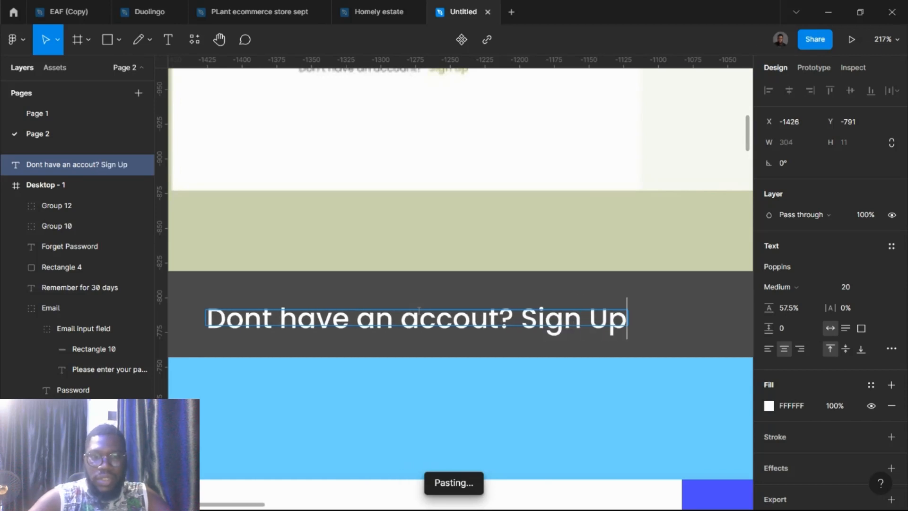
pyautogui.write('!')
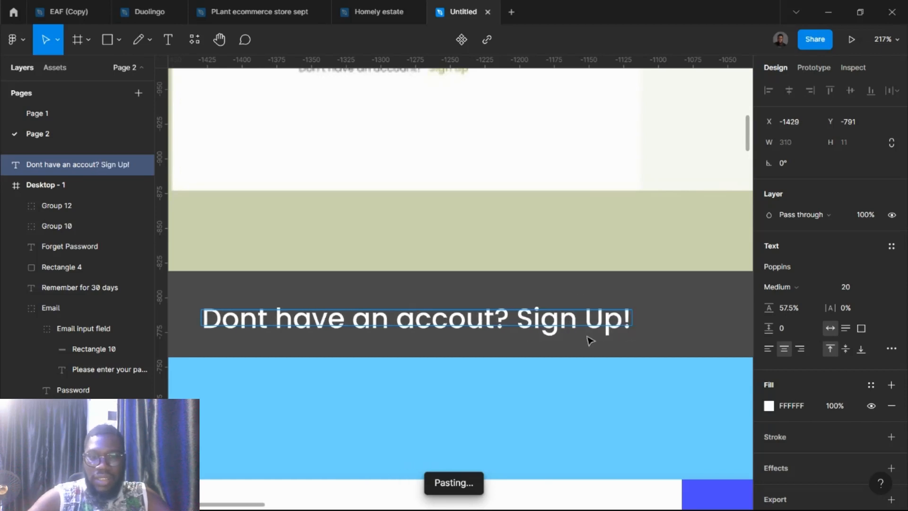
pyautogui.press('Escape')
# - Move the sign-up text into the Desktop - 1 frame just below the Google button and set its font size to 18
pyautogui.scroll(-5, 610, 338)
pyautogui.hscroll(3, 629, 335)
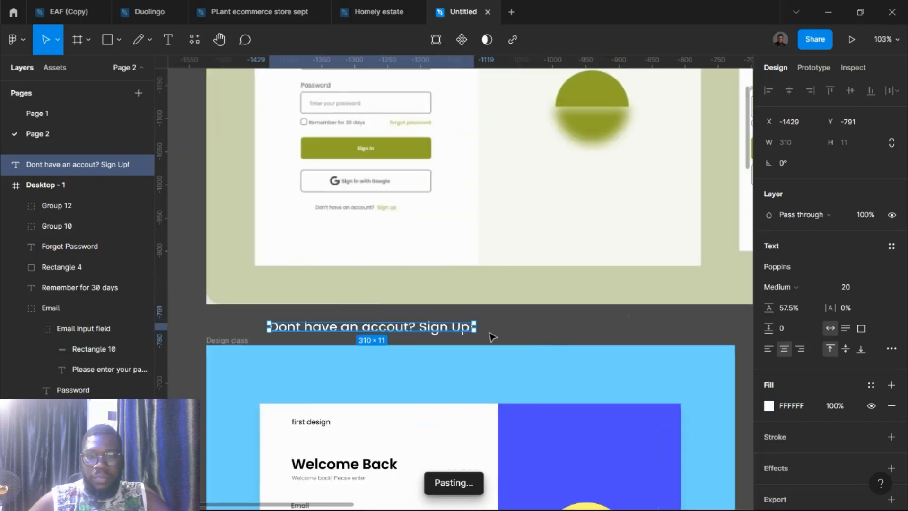
pyautogui.moveTo(428, 328); pyautogui.dragTo(444, 303)
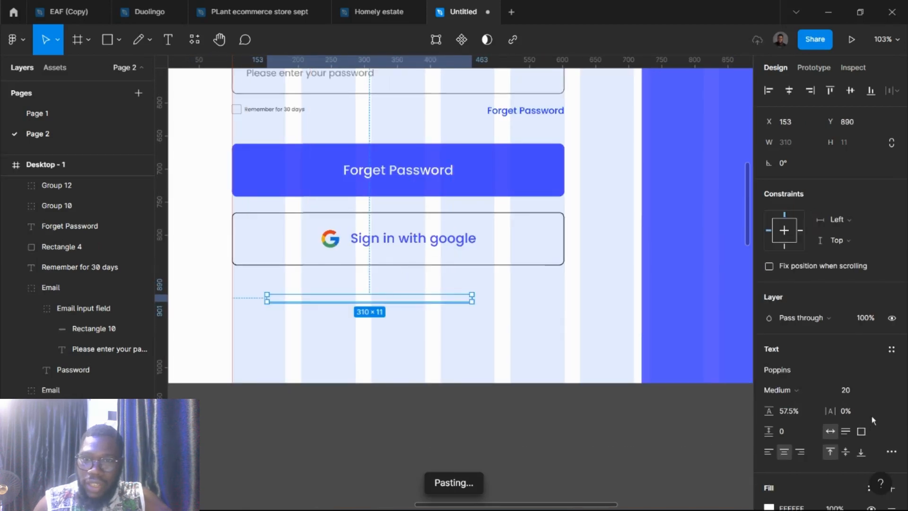
pyautogui.click(859, 390)
pyautogui.write('1')
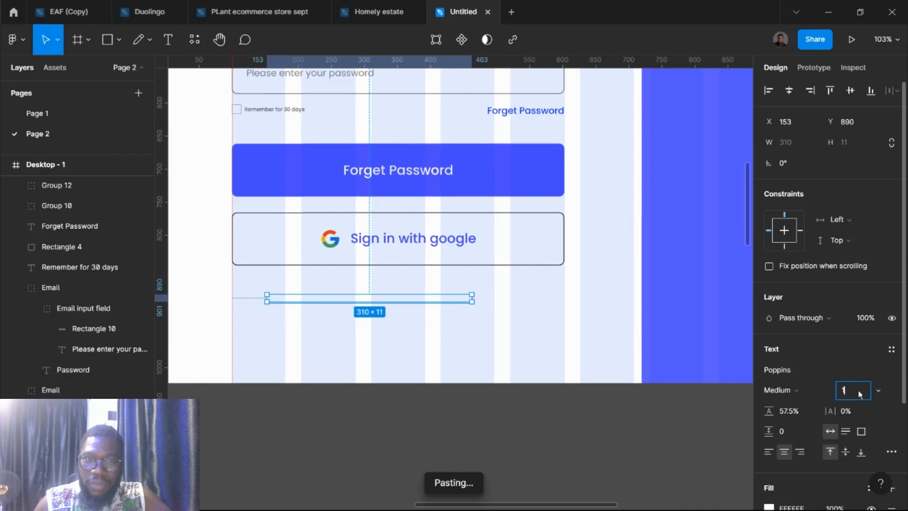
pyautogui.write('8')
pyautogui.press('Return')
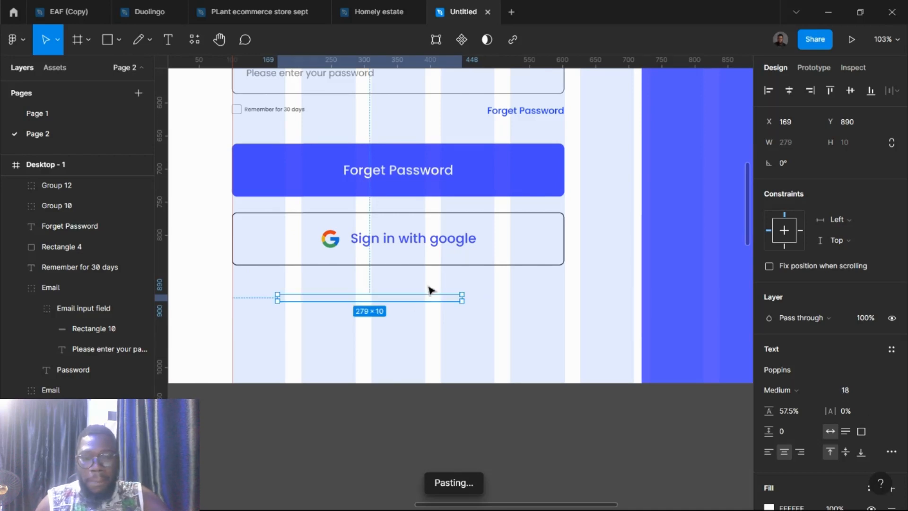
pyautogui.moveTo(418, 296); pyautogui.dragTo(425, 285)
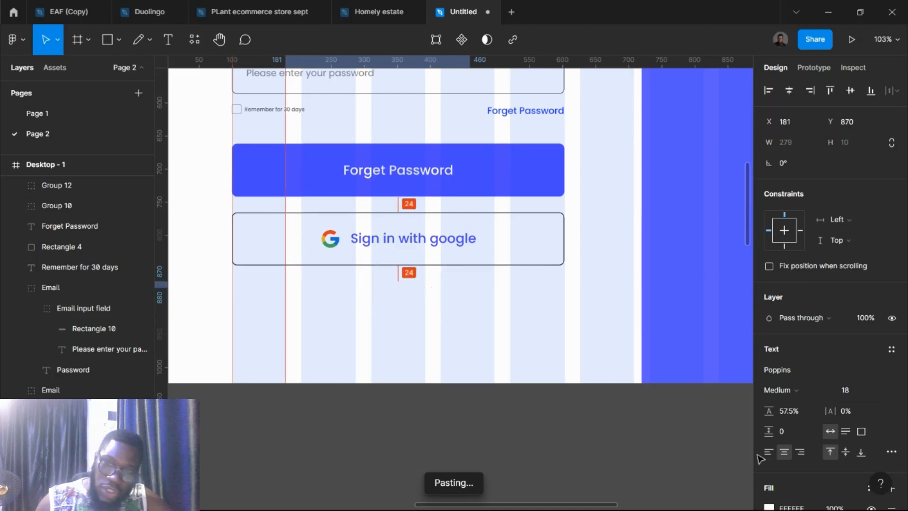
# - Give the sign-up text a black 000000 fill and set its font weight to Light
pyautogui.scroll(-3, 797, 452)
pyautogui.scroll(-1, 797, 451)
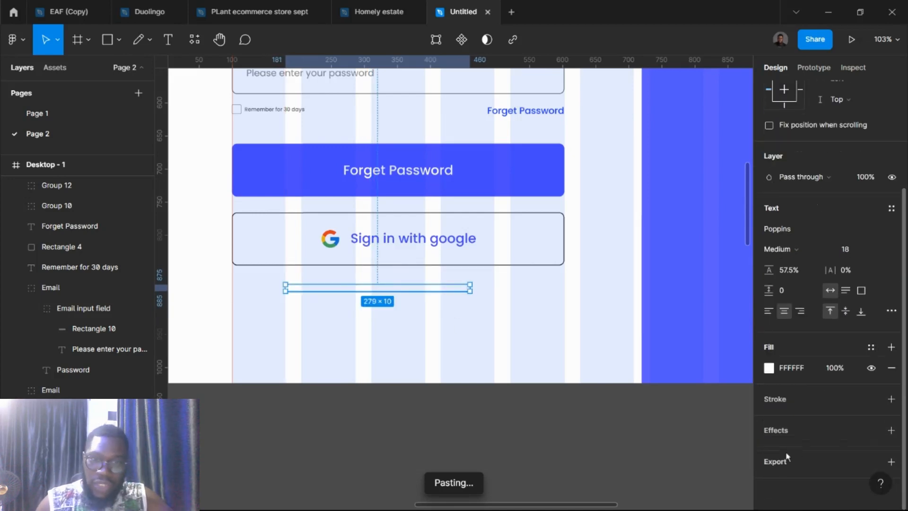
pyautogui.click(769, 368)
pyautogui.moveTo(648, 313); pyautogui.dragTo(414, 443)
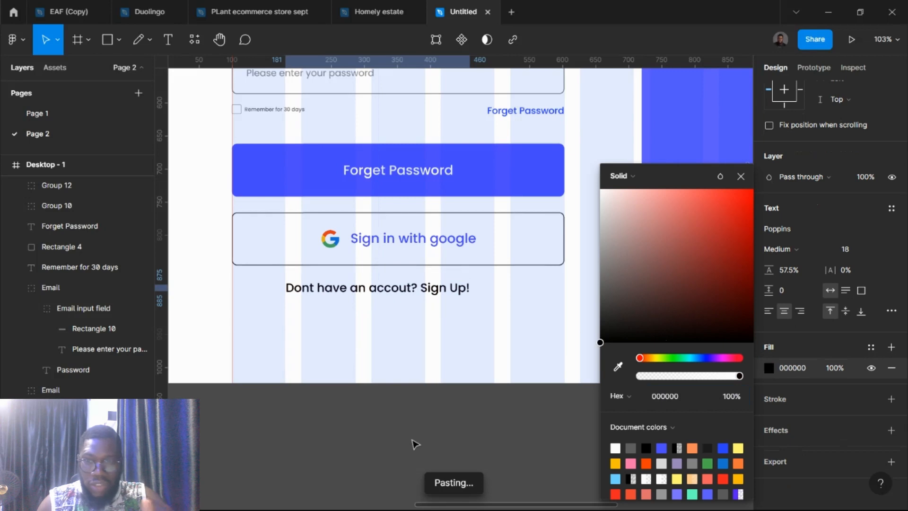
pyautogui.click(780, 249)
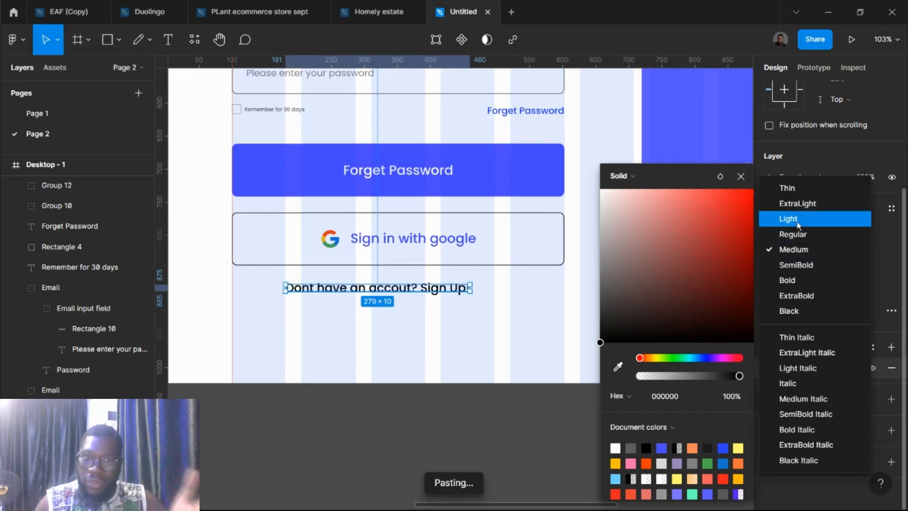
pyautogui.click(780, 220)
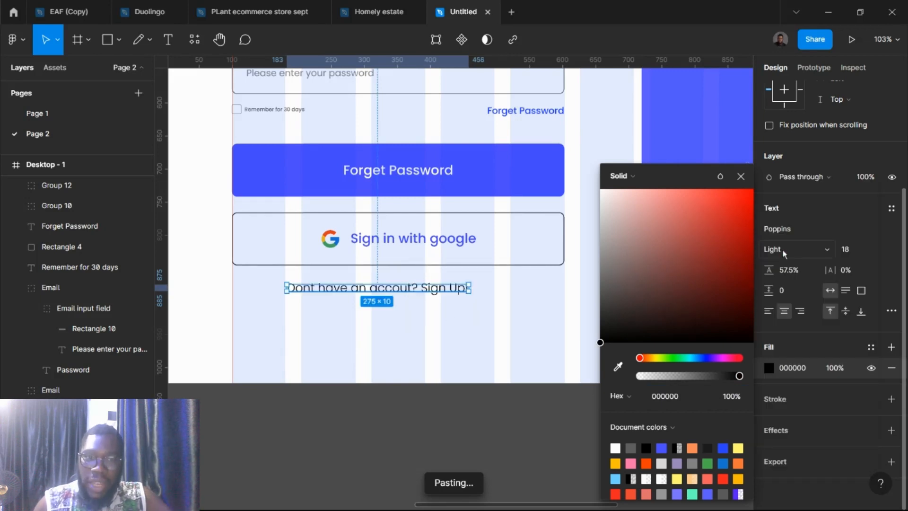
# - Set only the words "Sign Up!" to Regular weight and colour them blue 2B40FF
pyautogui.doubleClick(423, 291)
pyautogui.moveTo(421, 292); pyautogui.dragTo(526, 300)
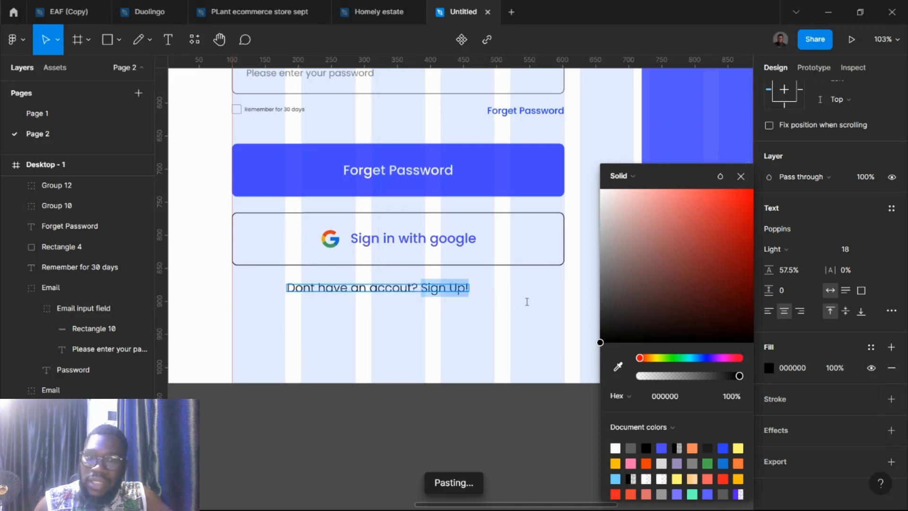
pyautogui.click(799, 247)
pyautogui.click(798, 265)
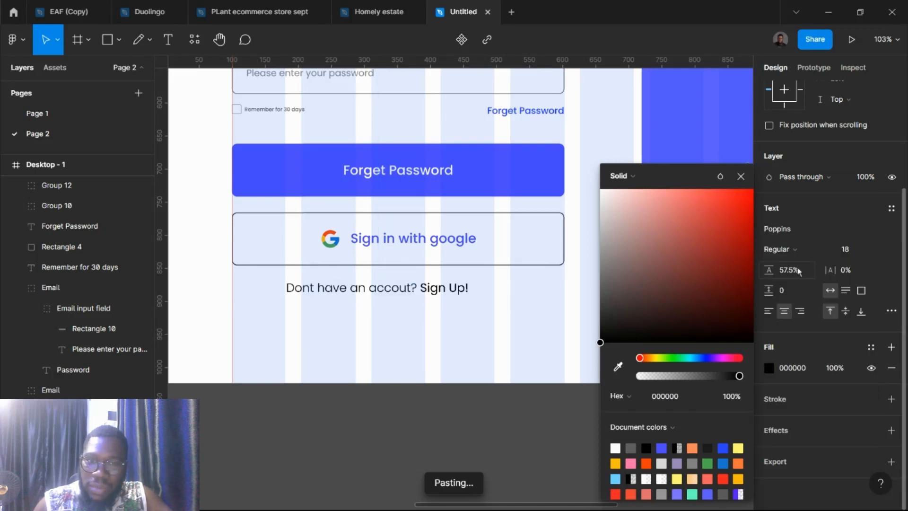
pyautogui.click(770, 367)
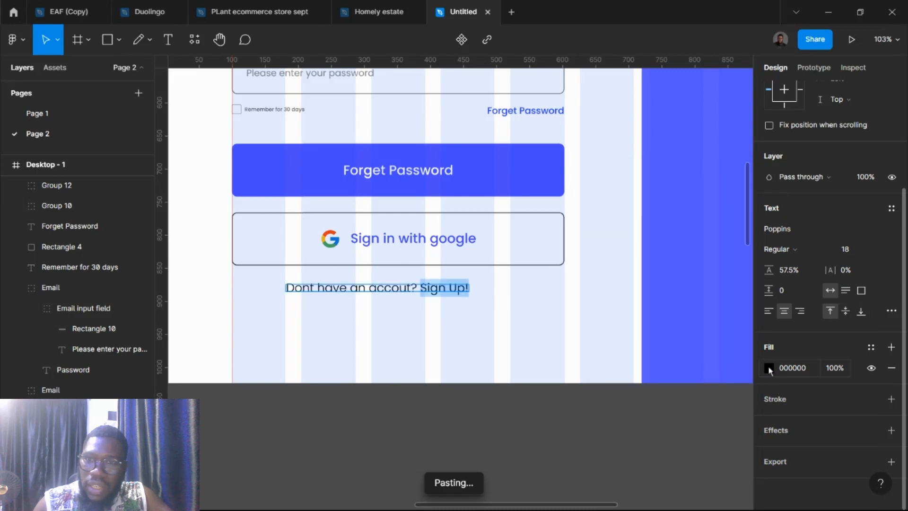
pyautogui.click(768, 367)
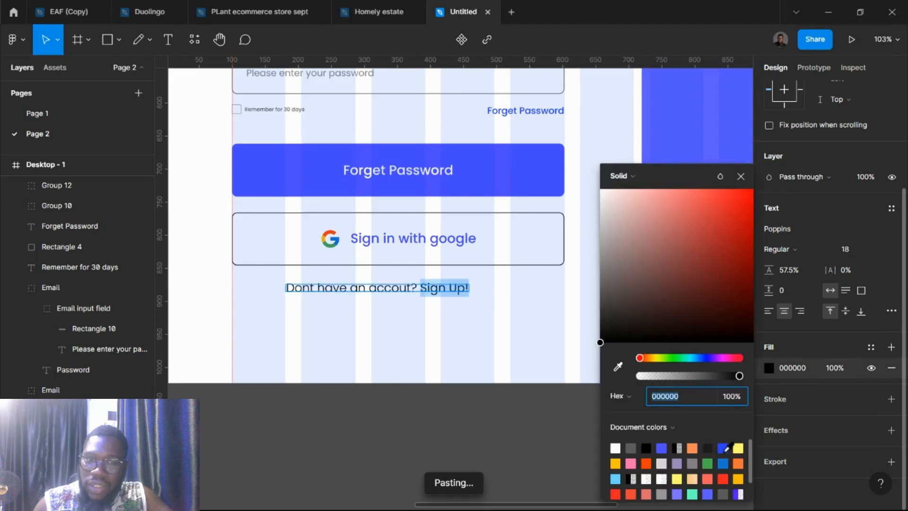
pyautogui.press('Escape')
pyautogui.press('Escape')
pyautogui.scroll(-5, 446, 437)
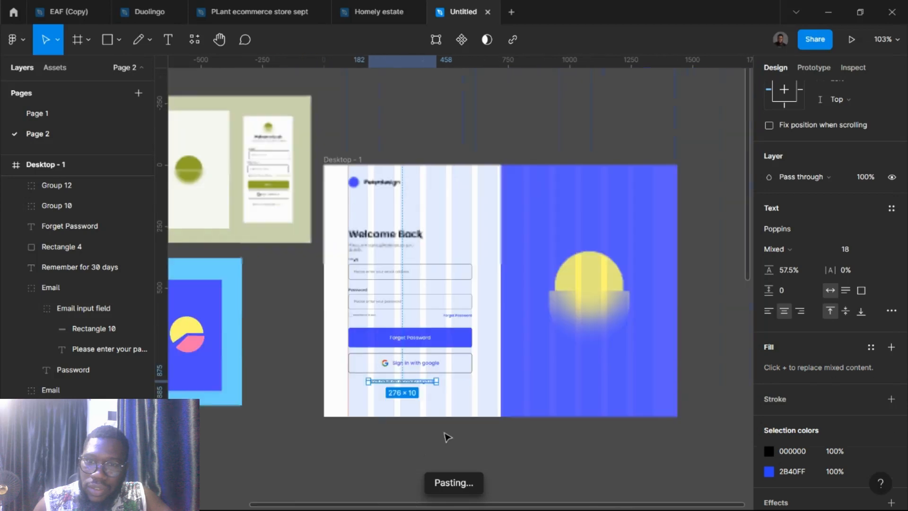
pyautogui.click(417, 432)
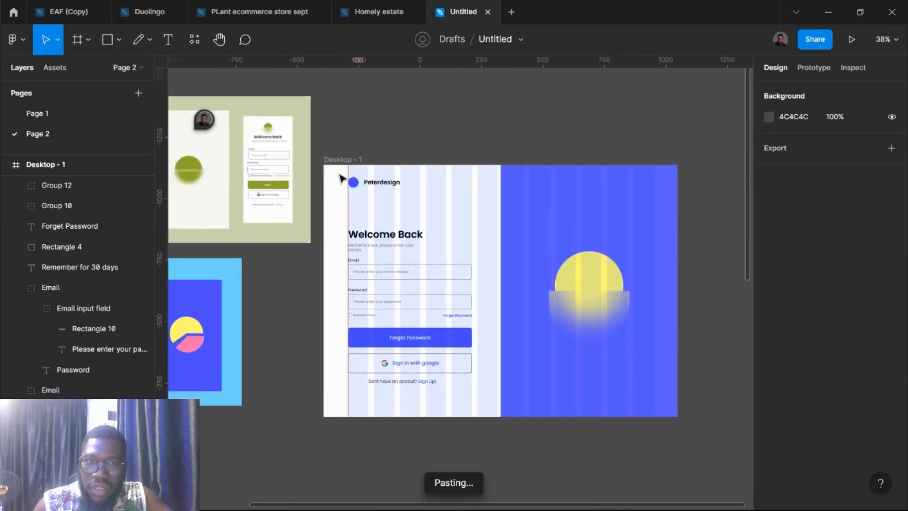
# - Select the Desktop - 1 frame and open it in presentation view
pyautogui.click(338, 160)
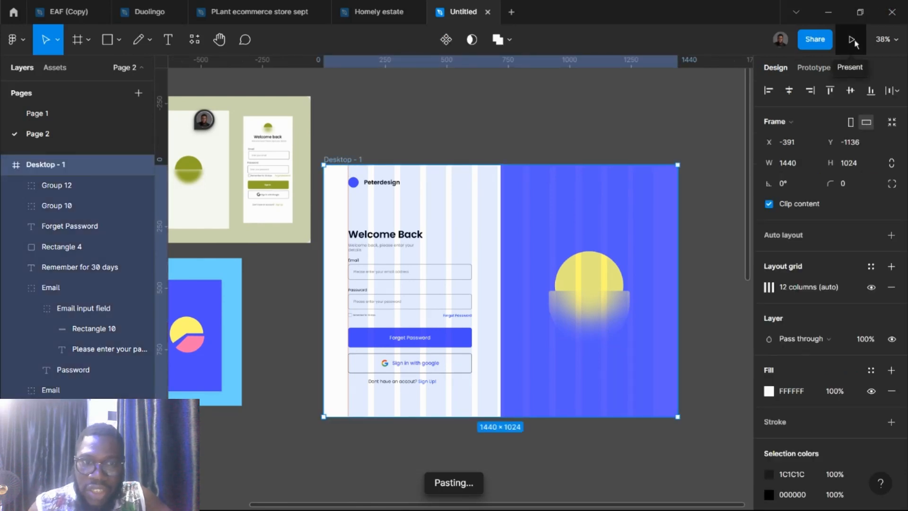
pyautogui.click(821, 41)
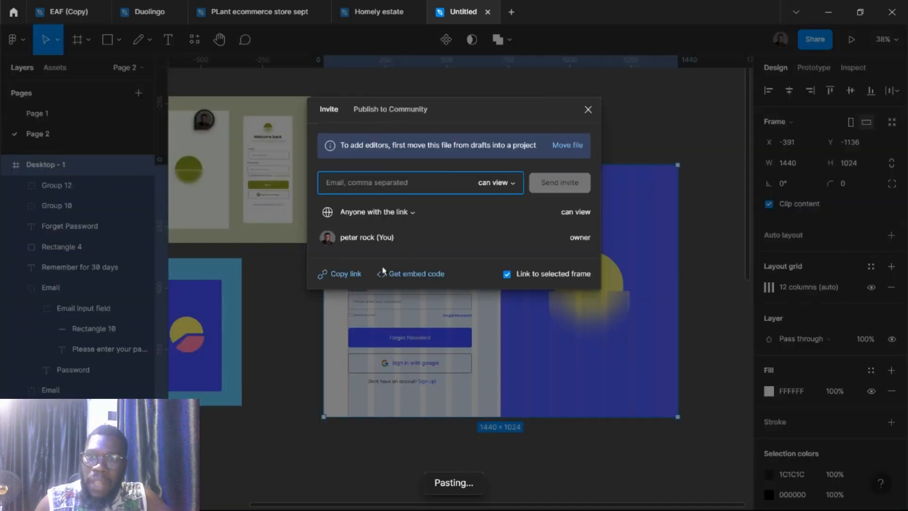
pyautogui.click(588, 109)
pyautogui.click(851, 40)
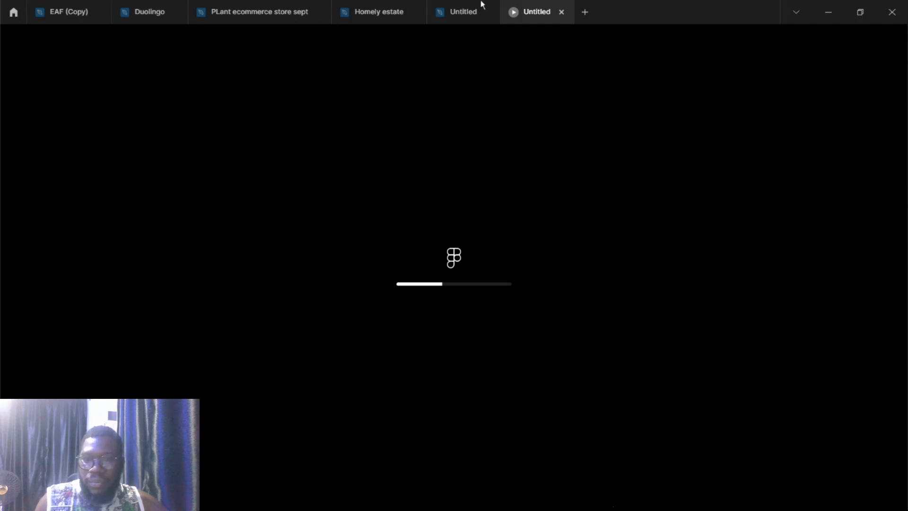
# - Look through the device presets in the design file's prototype settings and check the presentation again
pyautogui.click(466, 15)
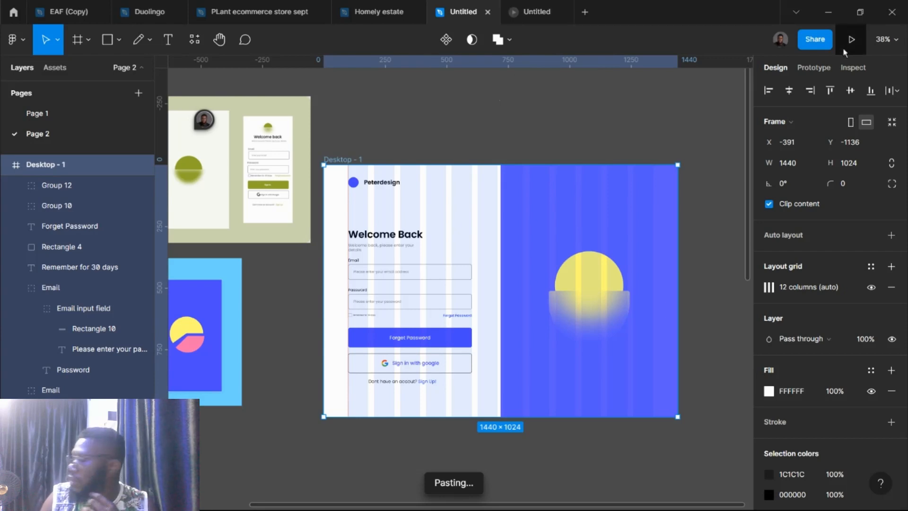
pyautogui.click(814, 67)
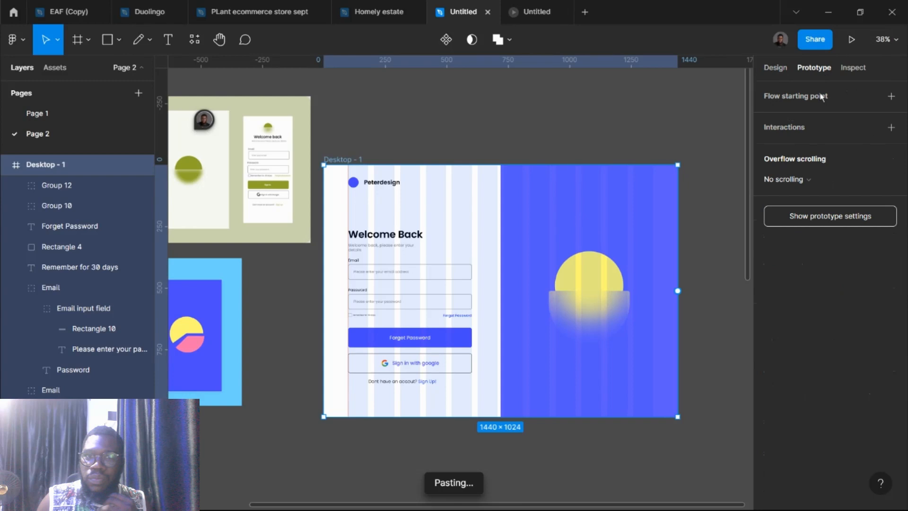
pyautogui.click(814, 218)
pyautogui.click(785, 118)
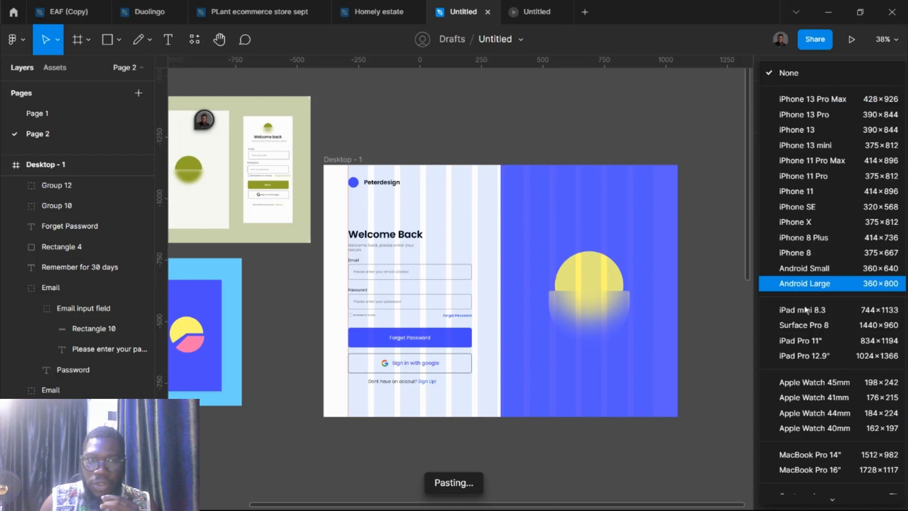
pyautogui.scroll(-1, 808, 394)
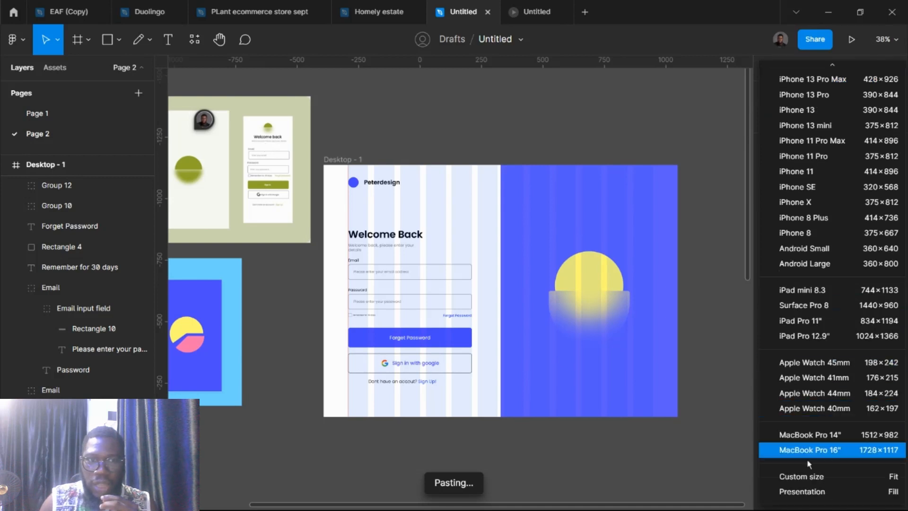
pyautogui.click(532, 13)
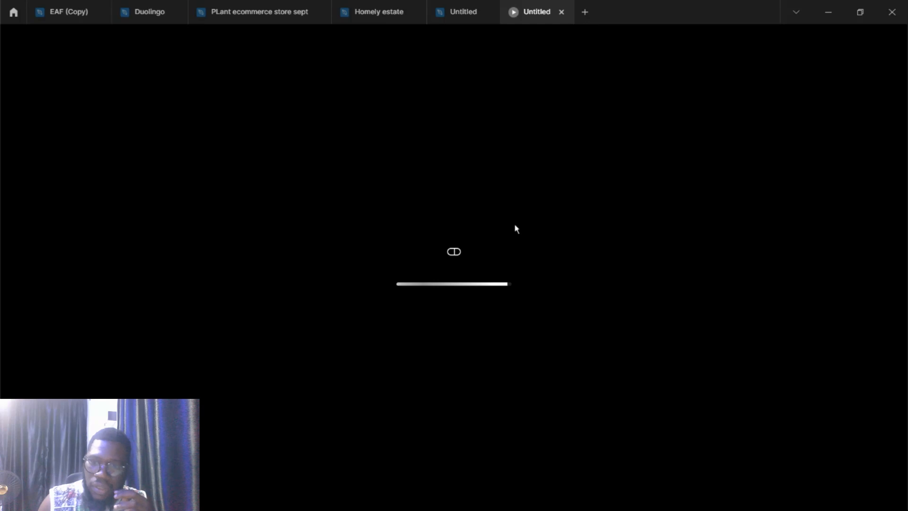
pyautogui.click(459, 13)
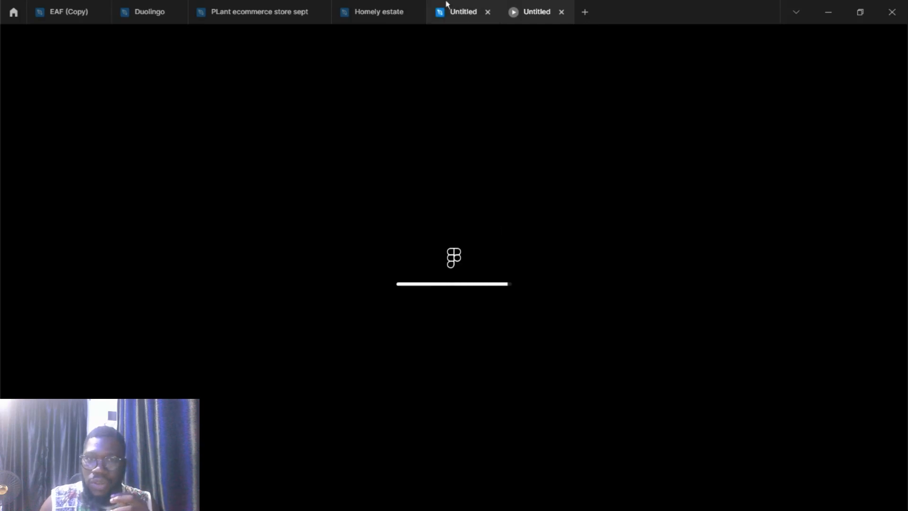
# - Inspect the properties and CSS code of the Desktop - 1 frame and of its blue background rectangle
pyautogui.hotkey('ctrl', 'v')
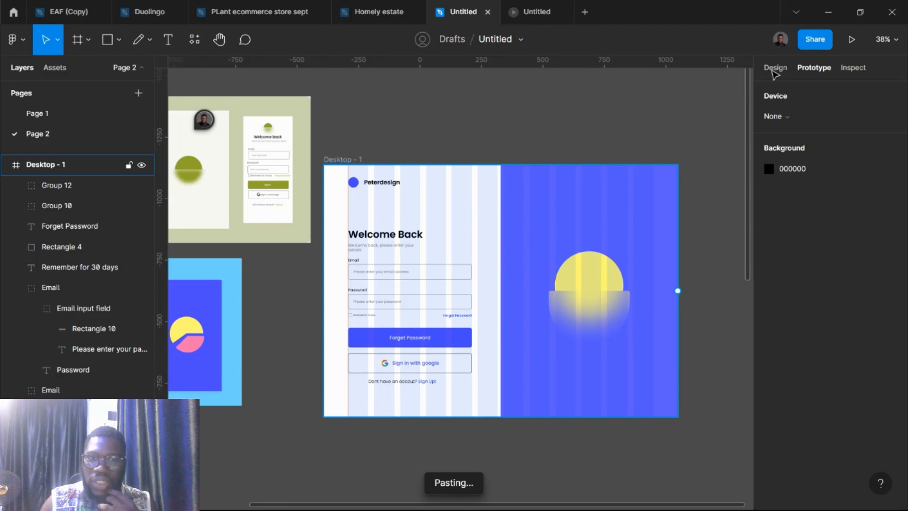
pyautogui.click(851, 68)
pyautogui.scroll(-1, 810, 311)
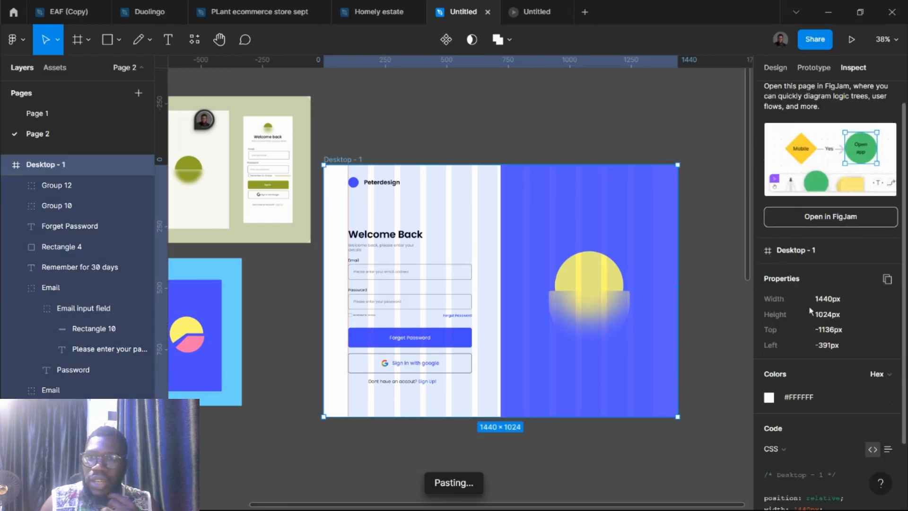
pyautogui.scroll(-2, 810, 310)
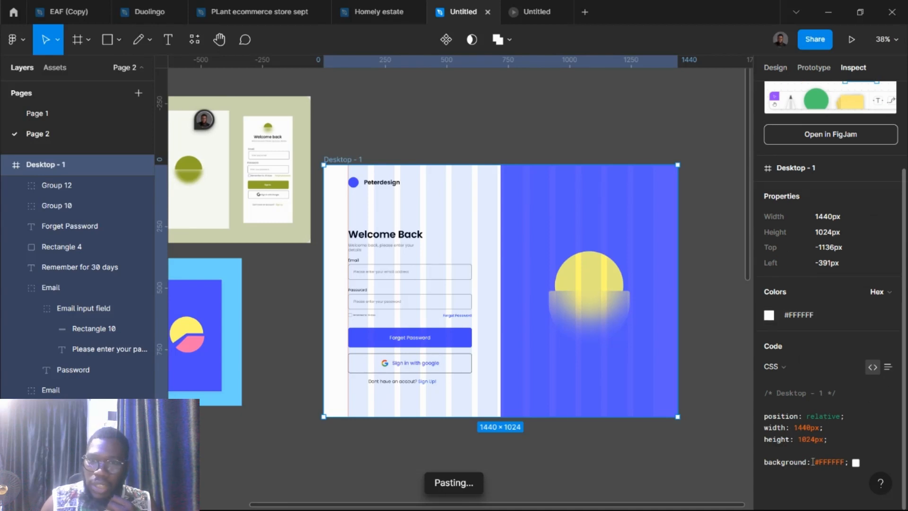
pyautogui.click(530, 220)
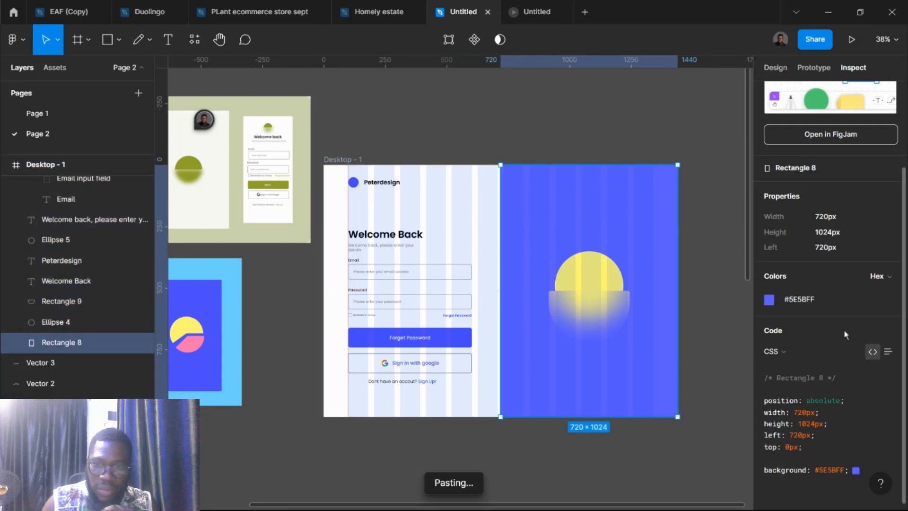
pyautogui.click(806, 351)
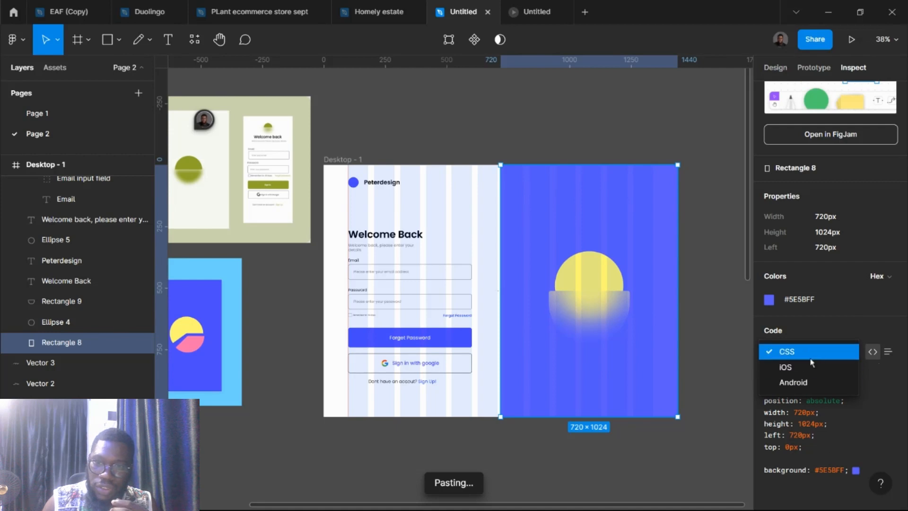
pyautogui.click(810, 356)
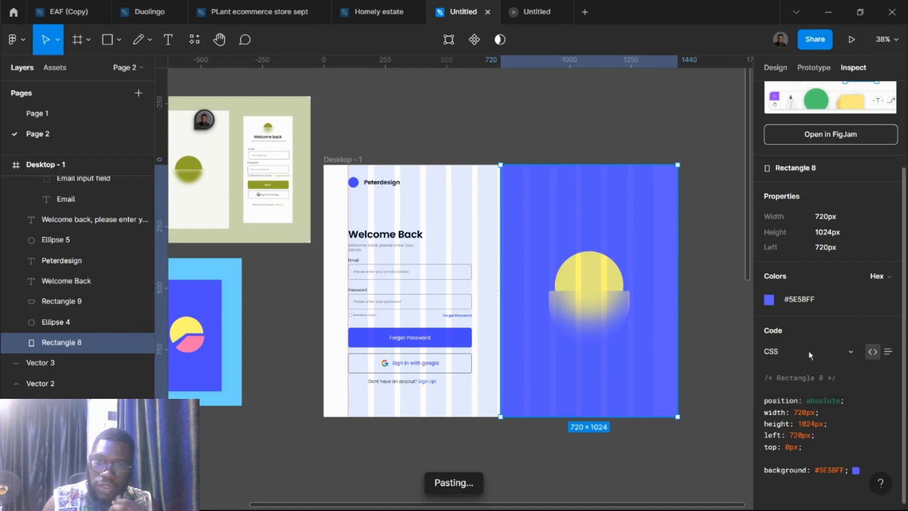
# - Review the whole login page in the open presentation from its header to the sign-up line
pyautogui.click(536, 14)
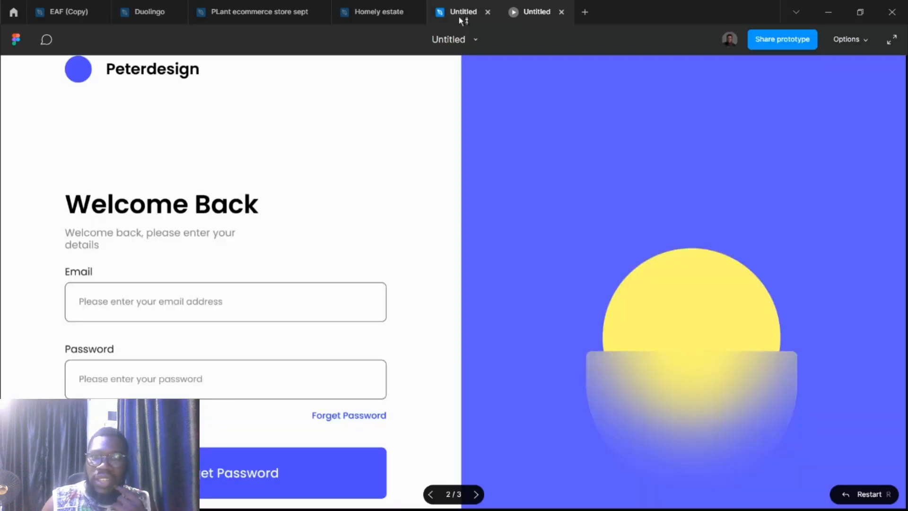
pyautogui.scroll(-4, 747, 199)
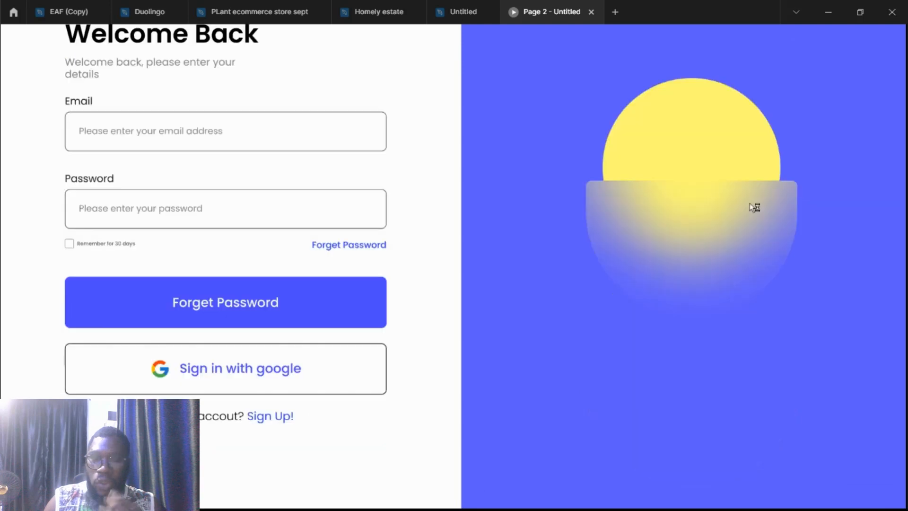
pyautogui.scroll(4, 752, 204)
pyautogui.scroll(-4, 766, 213)
pyautogui.scroll(4, 769, 217)
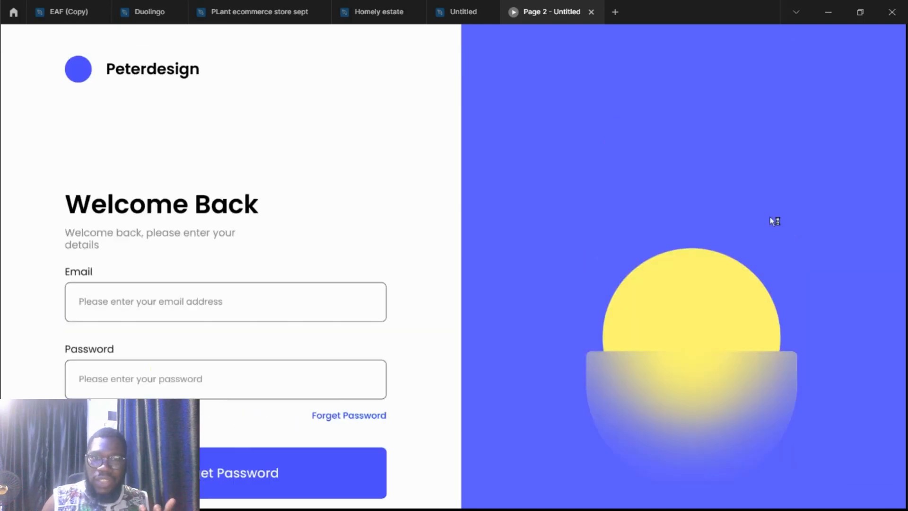
# - Back in the design file, add a PNG export setting at 2x scale to the blue background rectangle
pyautogui.click(462, 11)
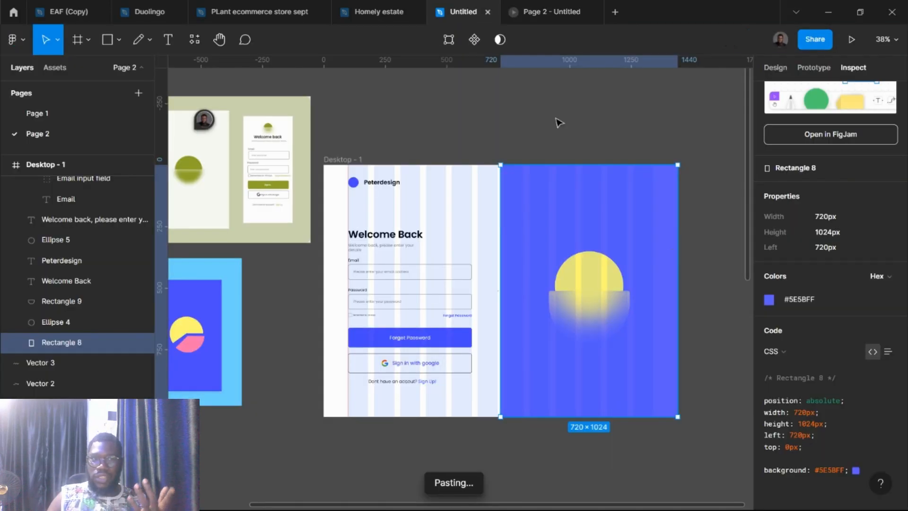
pyautogui.click(779, 69)
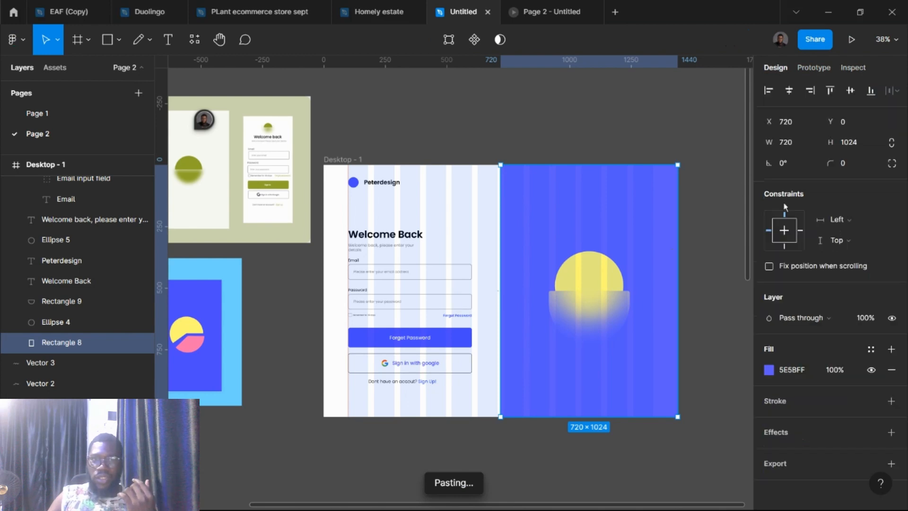
pyautogui.click(891, 461)
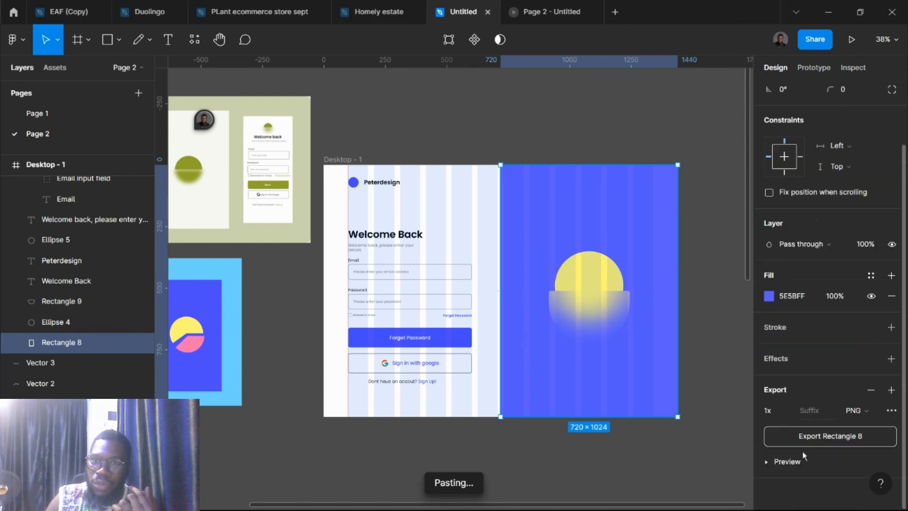
pyautogui.click(786, 411)
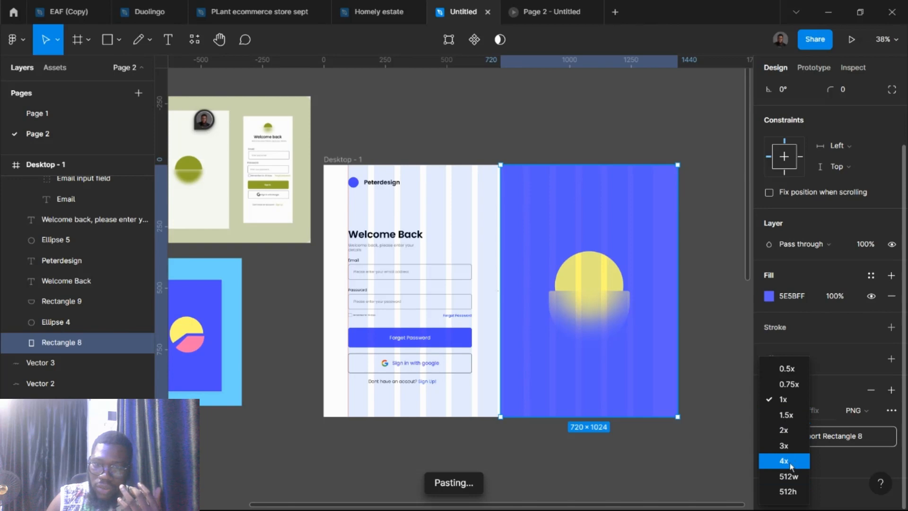
pyautogui.click(786, 431)
# - Create an 800 × 600 frame from the Dribbble shot HD preset
pyautogui.scroll(-5, 514, 298)
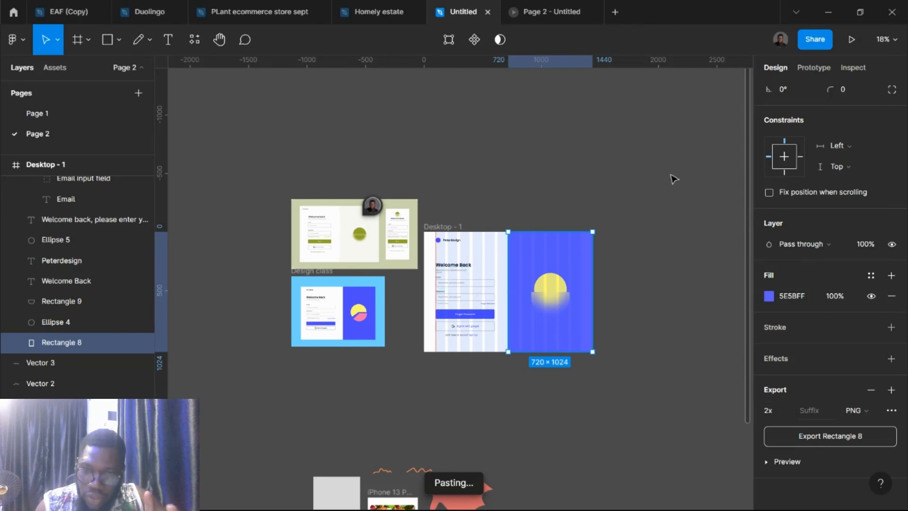
pyautogui.scroll(3, 310, 282)
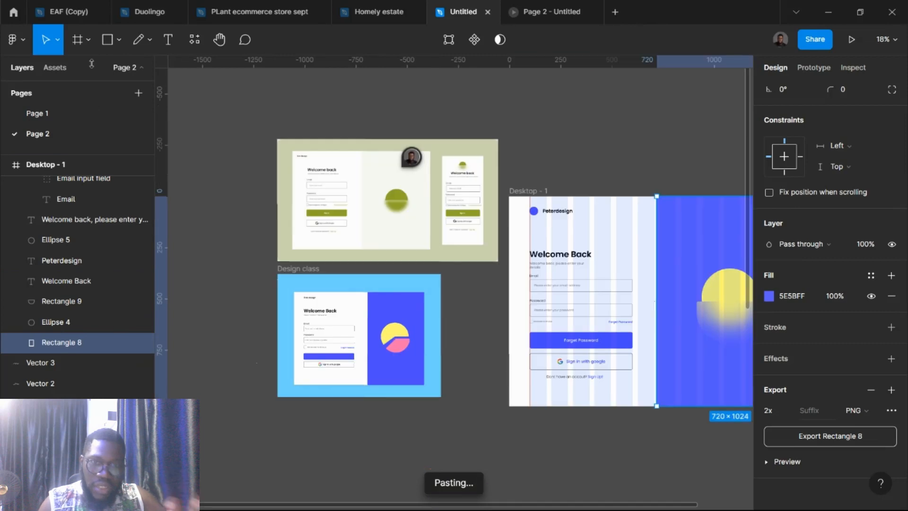
pyautogui.click(78, 42)
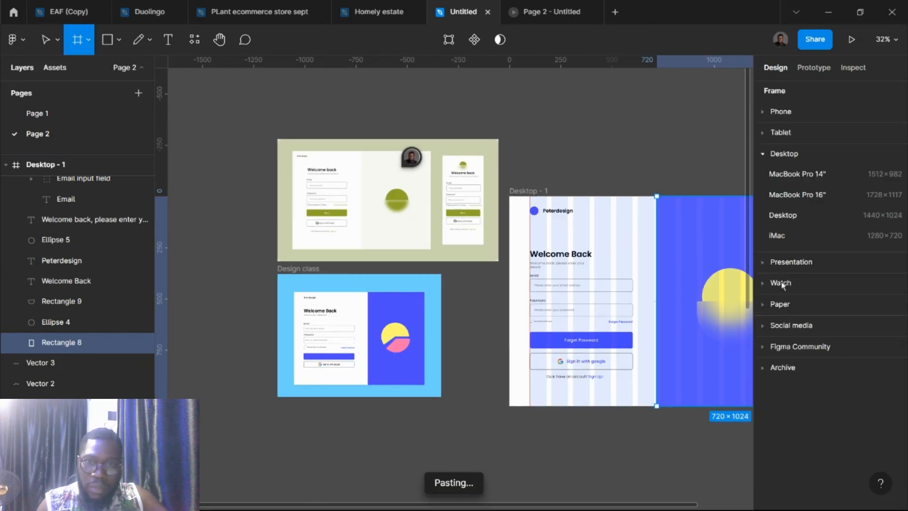
pyautogui.click(764, 324)
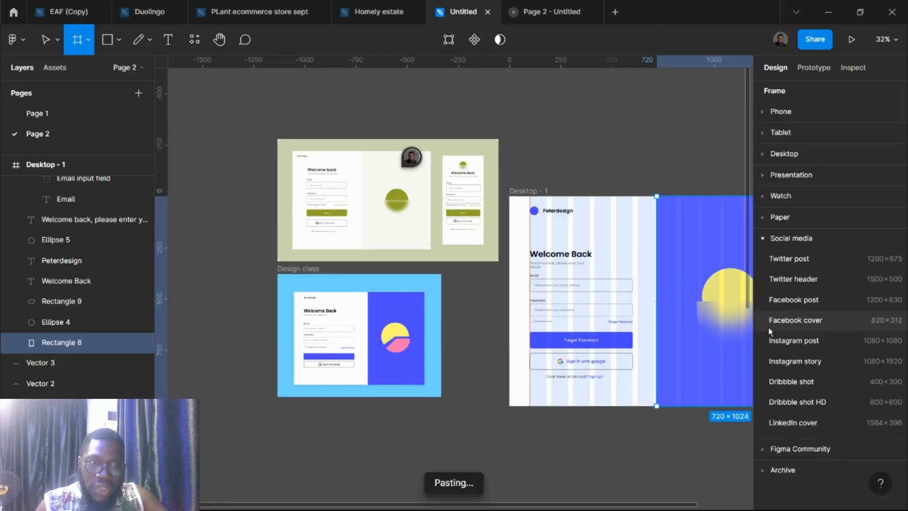
pyautogui.click(795, 406)
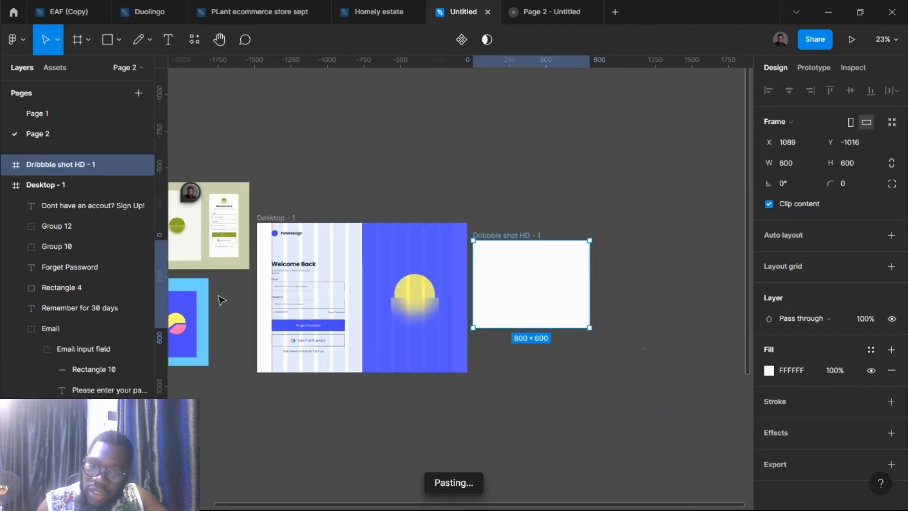
# - Duplicate the Desktop - 1 frame and scale the copy down proportionally to about 713 × 507
pyautogui.moveTo(274, 221); pyautogui.dragTo(570, 396)
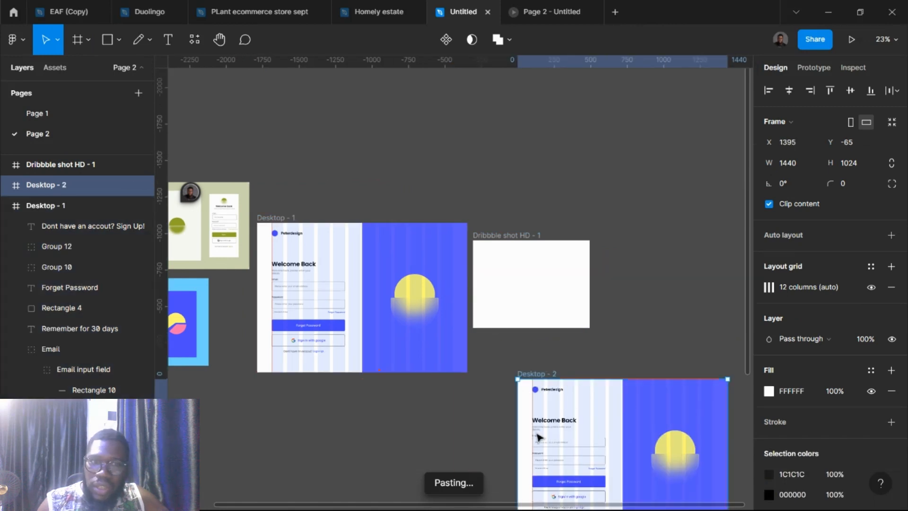
pyautogui.scroll(-2, 530, 393)
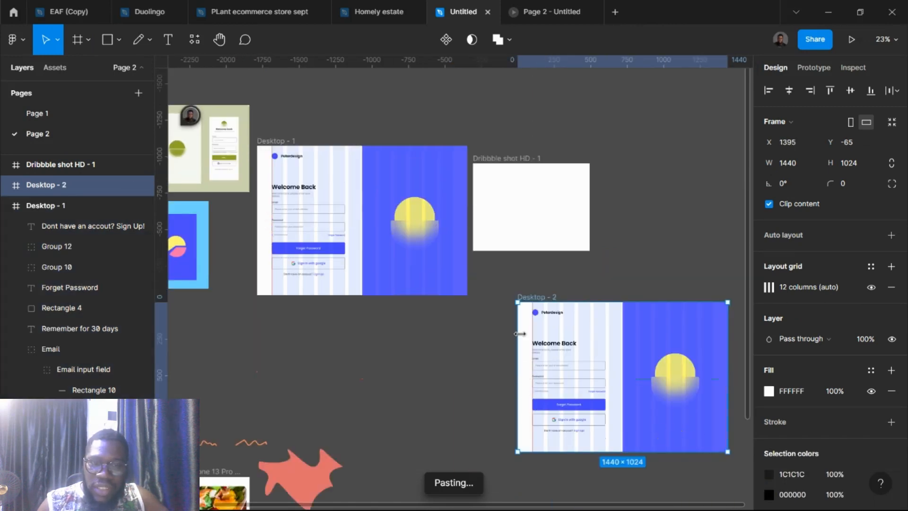
pyautogui.press('k')
pyautogui.moveTo(515, 303); pyautogui.dragTo(637, 379)
# - Scale the copied login page down to about 517 × 368 and centre it inside the Dribbble shot frame
pyautogui.moveTo(598, 354); pyautogui.dragTo(501, 188)
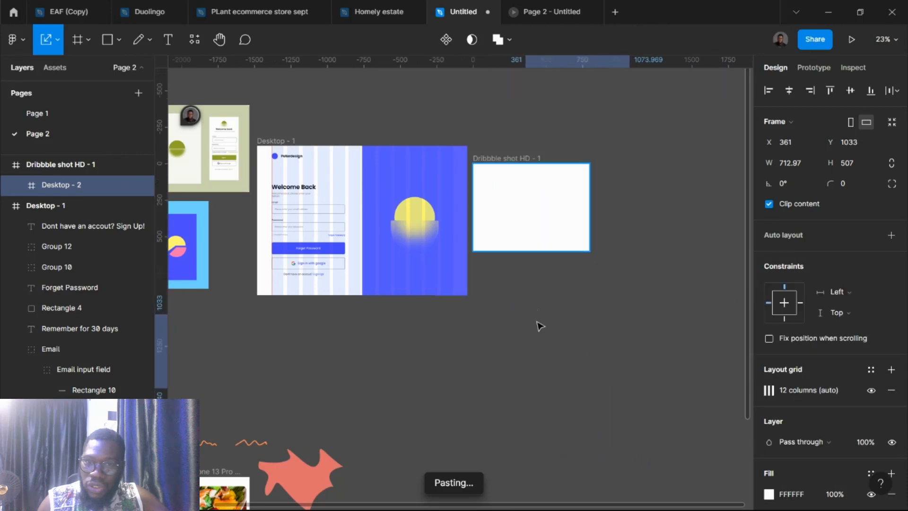
pyautogui.hotkey('ctrl', 'z')
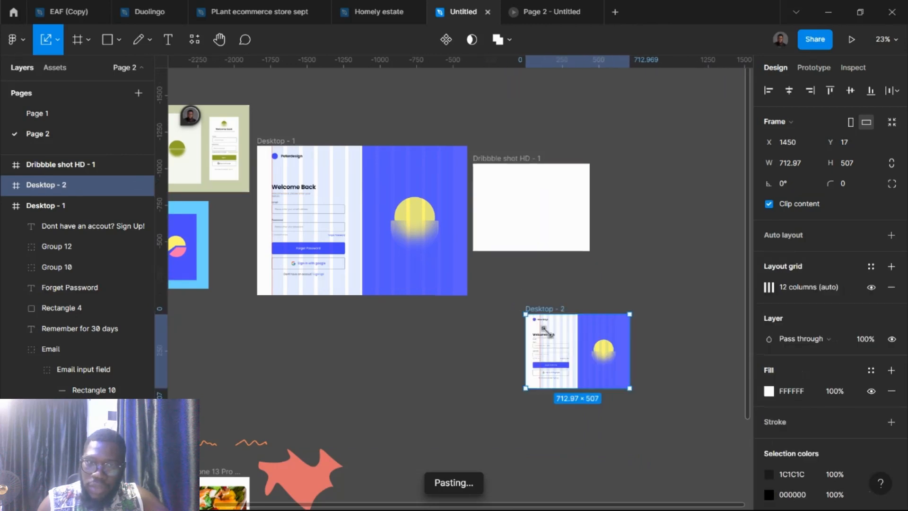
pyautogui.moveTo(535, 322); pyautogui.dragTo(520, 176)
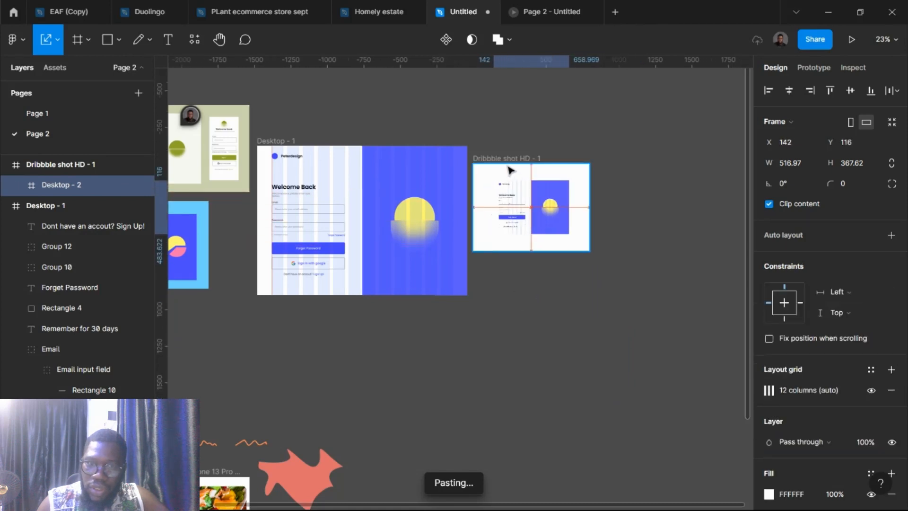
# - Fill the Dribbble shot frame with the orange document colour FD8957
pyautogui.scroll(4, 504, 166)
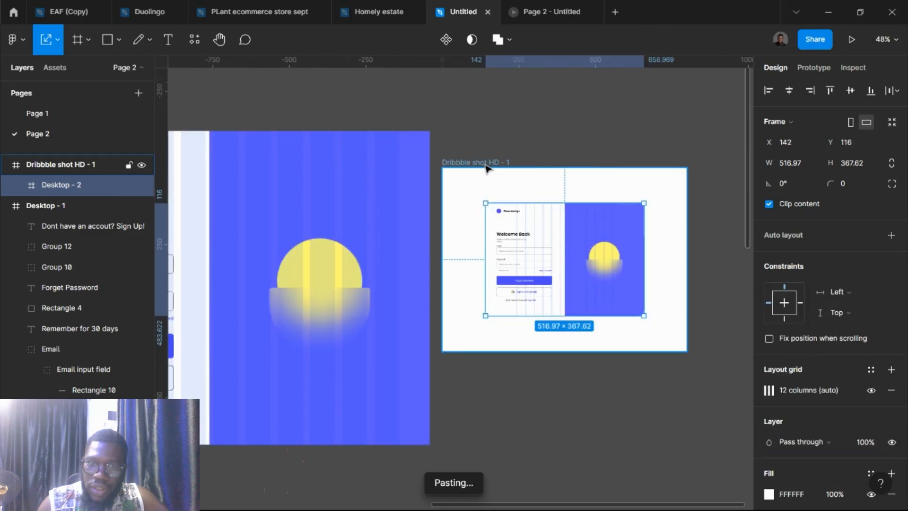
pyautogui.click(506, 173)
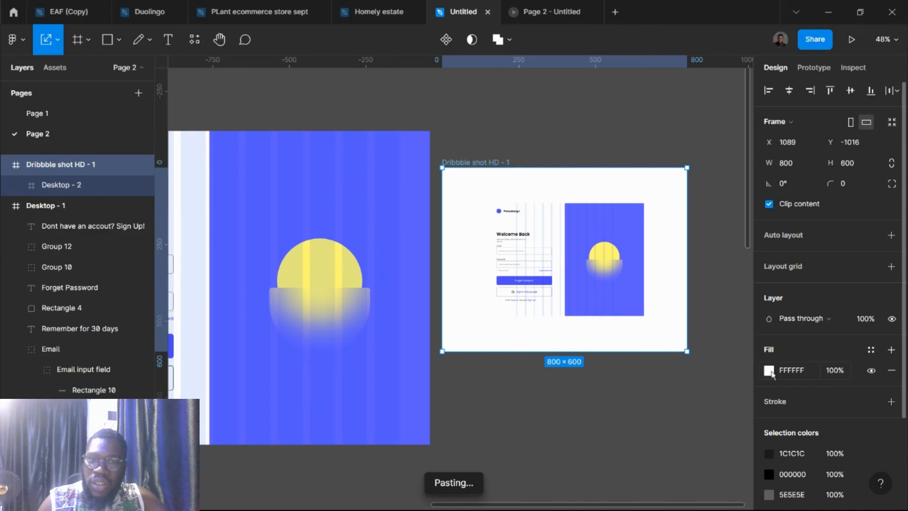
pyautogui.click(769, 371)
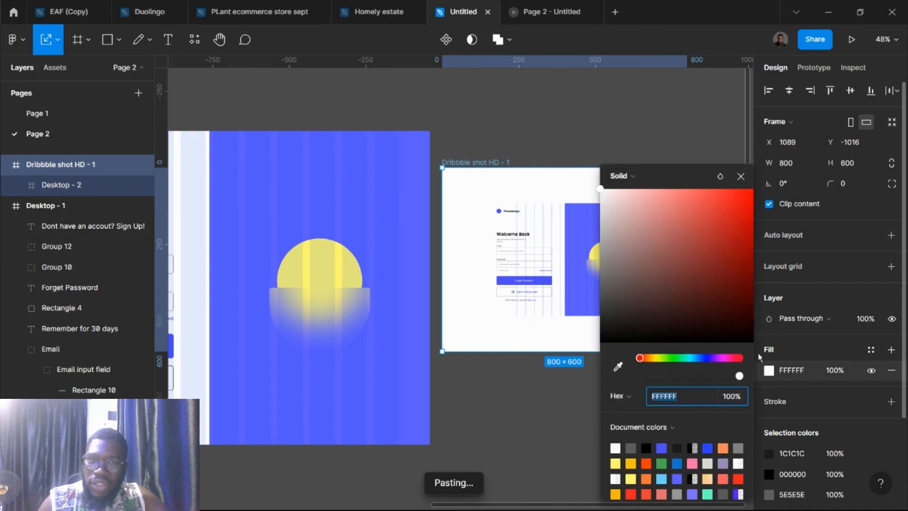
pyautogui.click(722, 448)
pyautogui.hscroll(3, 501, 402)
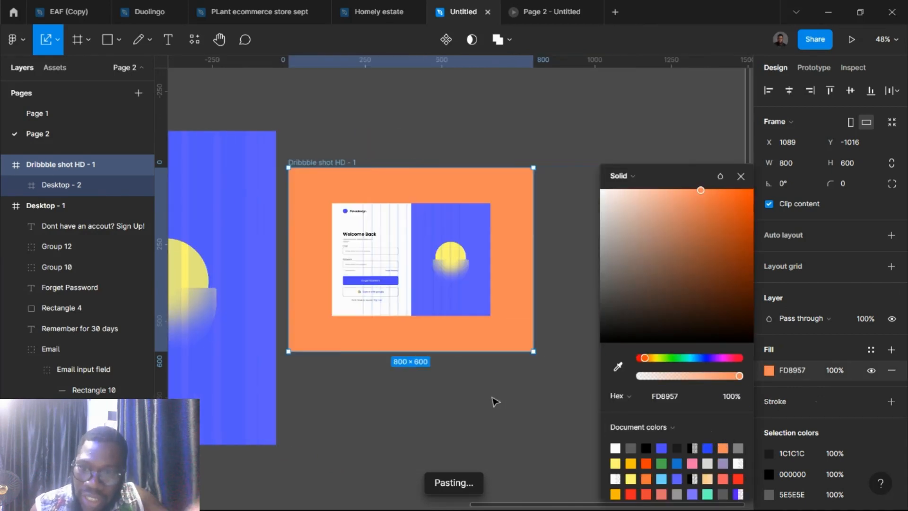
# - Enlarge the login page inside the orange frame to about 616 × 438 and centre it there
pyautogui.click(474, 312)
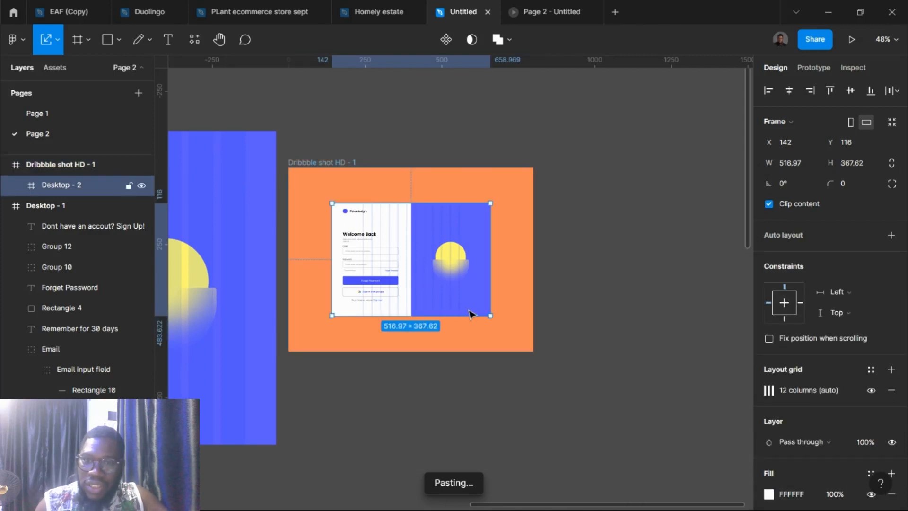
pyautogui.moveTo(503, 330); pyautogui.dragTo(522, 340)
pyautogui.moveTo(438, 281); pyautogui.dragTo(422, 274)
# - Add a drop shadow to the login page inside the orange frame and set its blur to 76
pyautogui.scroll(-4, 828, 378)
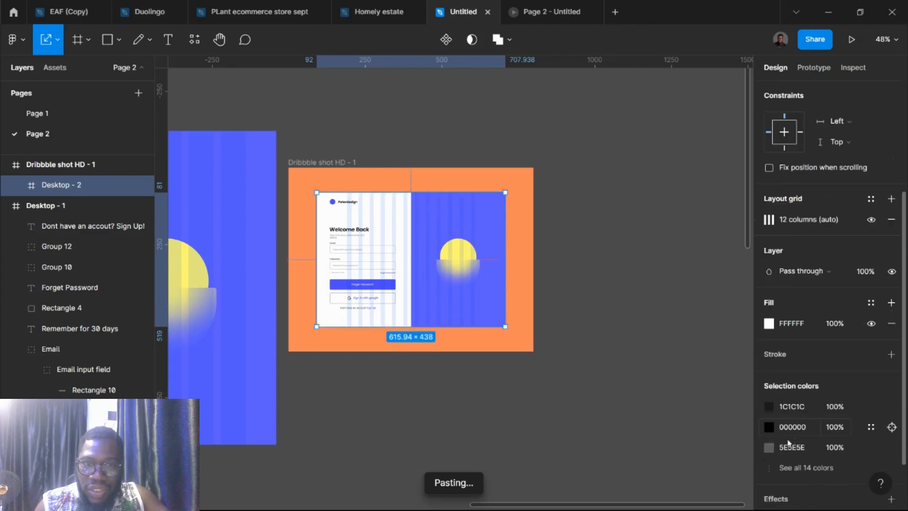
pyautogui.scroll(-2, 788, 442)
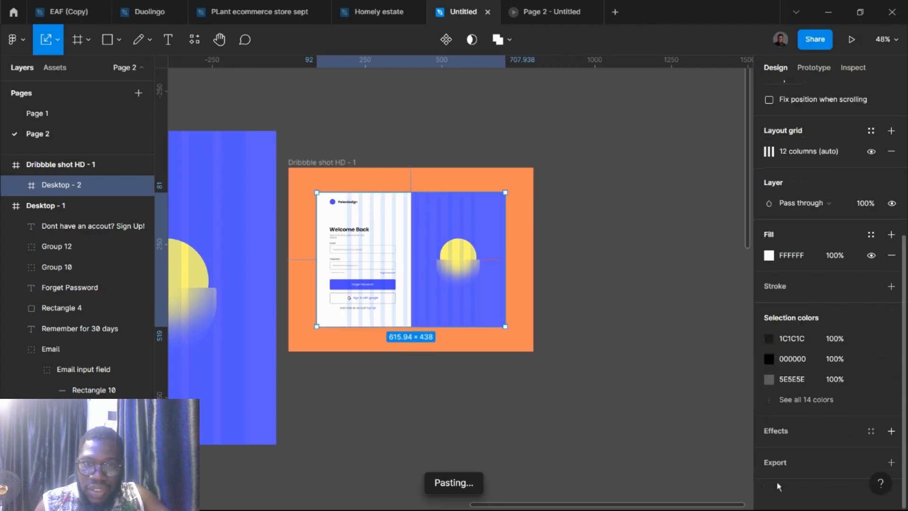
pyautogui.click(777, 432)
pyautogui.click(762, 454)
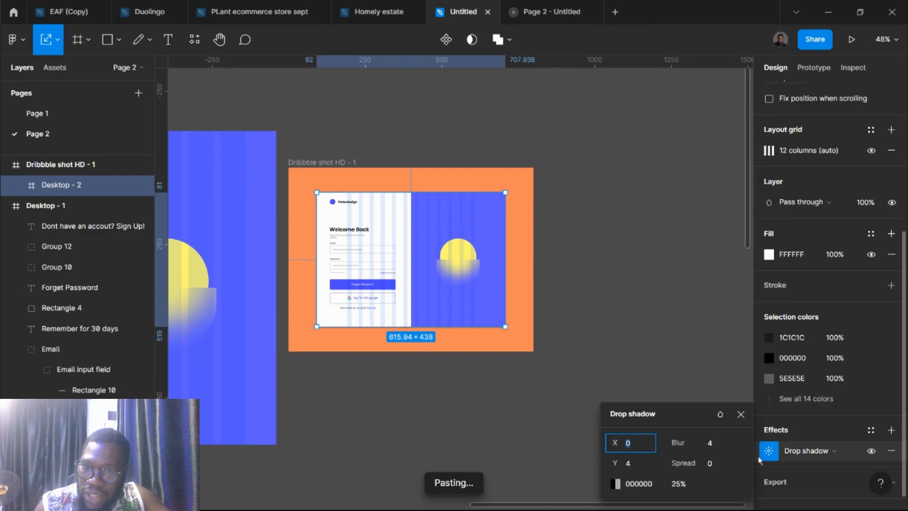
pyautogui.moveTo(681, 446); pyautogui.dragTo(738, 441)
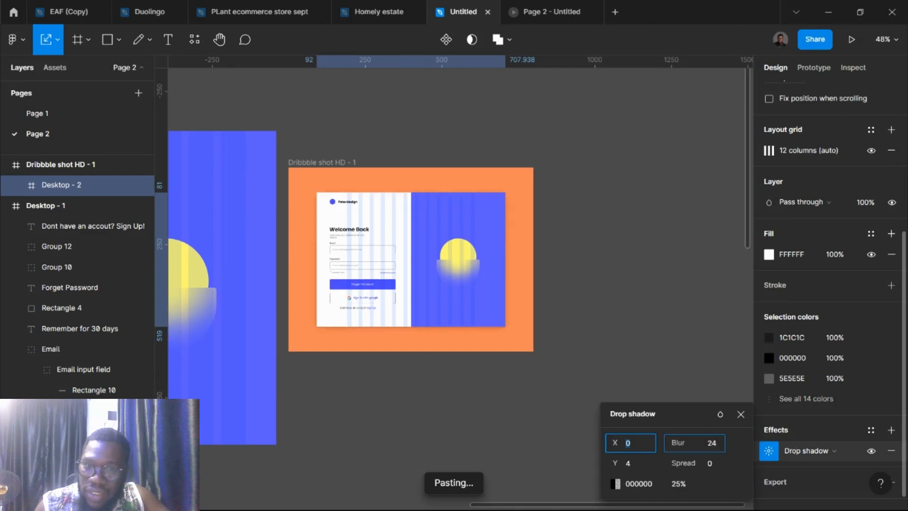
pyautogui.moveTo(454, 445); pyautogui.dragTo(698, 437)
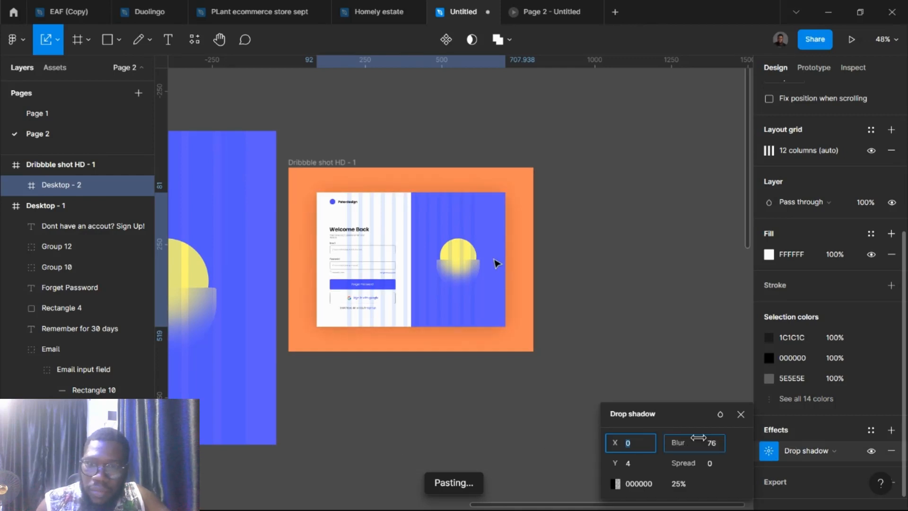
pyautogui.scroll(3, 494, 259)
pyautogui.click(617, 257)
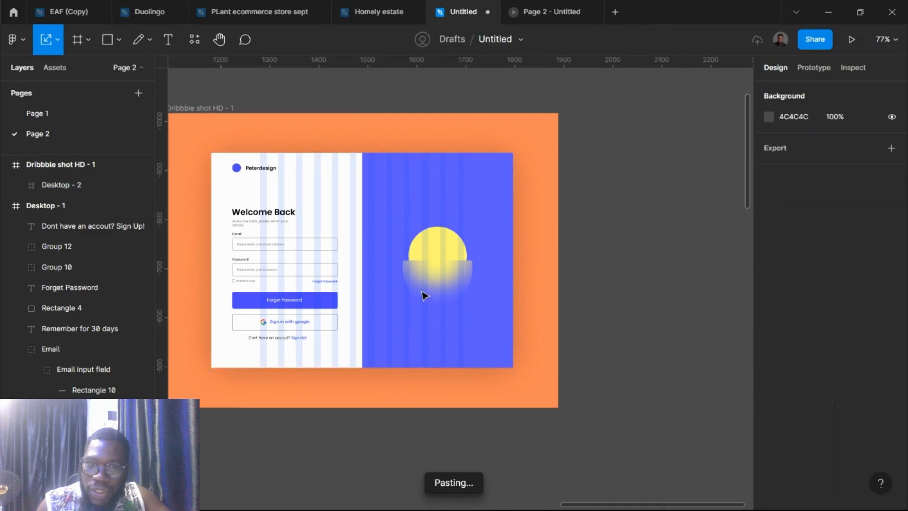
# - Copy the half-round blurred shape to the login page's lower-right corner in the orange frame, rotate it to about 47° and place it behind the page
pyautogui.click(425, 294)
pyautogui.click(449, 286)
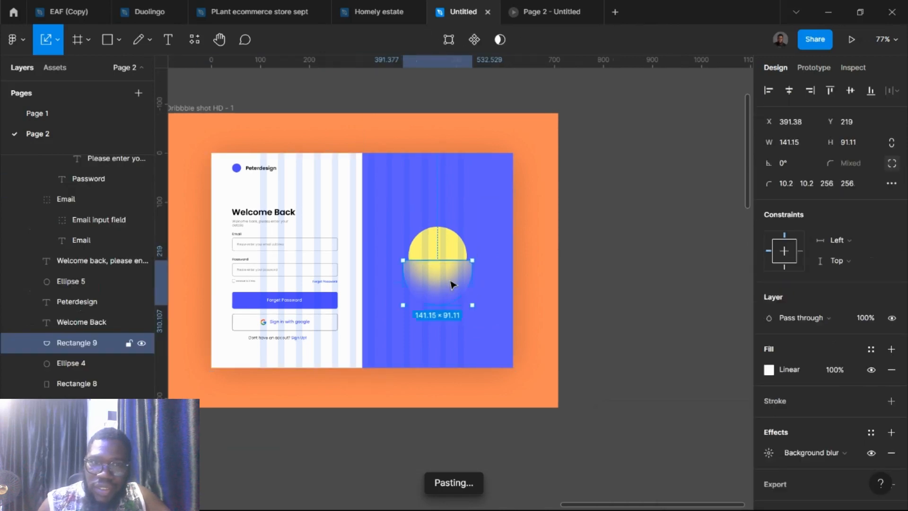
pyautogui.moveTo(451, 285); pyautogui.dragTo(521, 386)
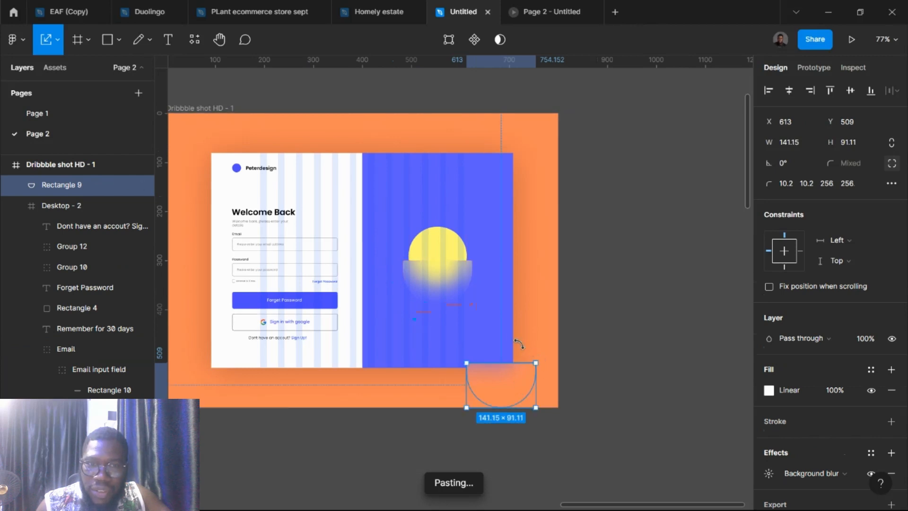
pyautogui.moveTo(518, 344); pyautogui.dragTo(524, 368)
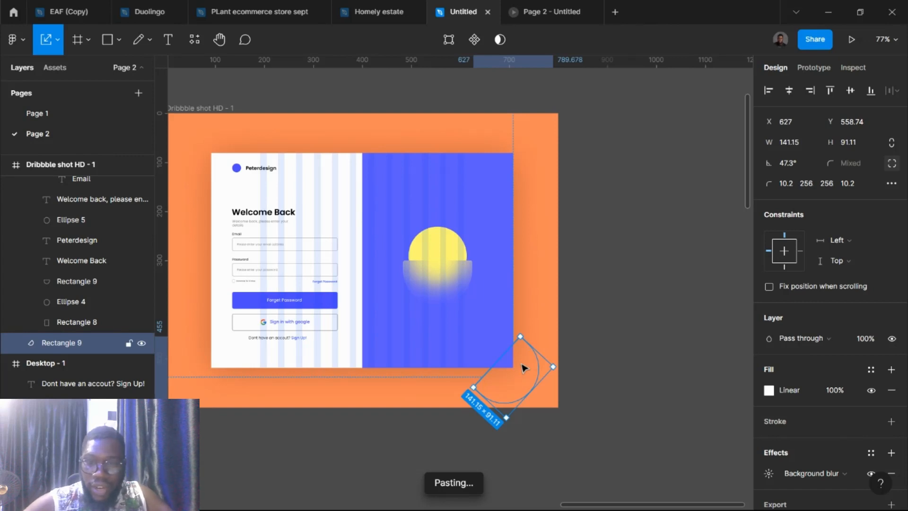
# - Copy the yellow sun circle to the login page's upper-right corner in the orange frame and send the copy behind the page
pyautogui.click(440, 255)
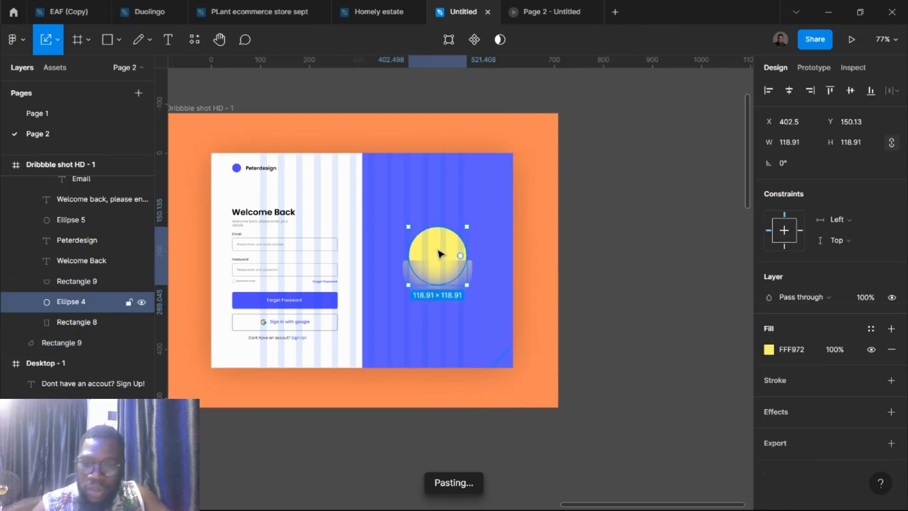
pyautogui.moveTo(440, 254); pyautogui.dragTo(519, 157)
pyautogui.hotkey('ctrl', 'shift', '[')
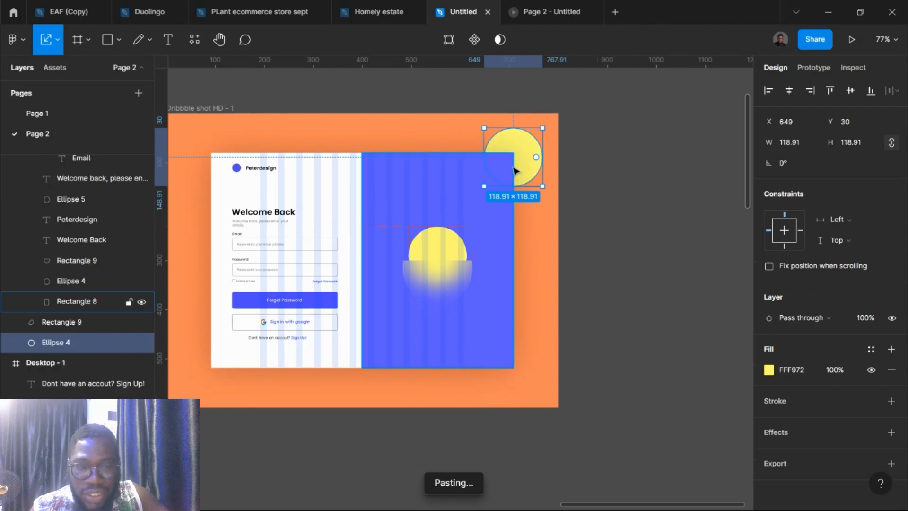
pyautogui.rightClick(529, 149)
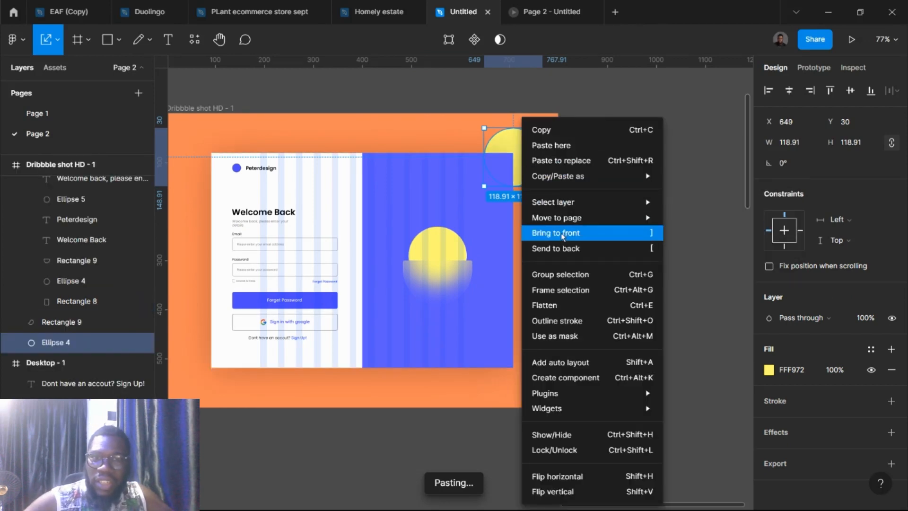
pyautogui.click(477, 84)
pyautogui.click(478, 84)
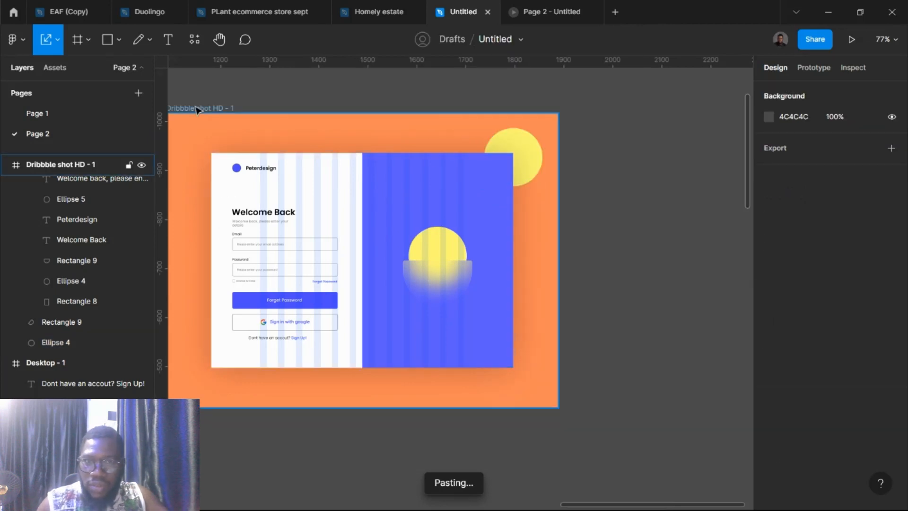
# - Add a PNG export setting at 2x to the Dribbble shot frame
pyautogui.click(544, 12)
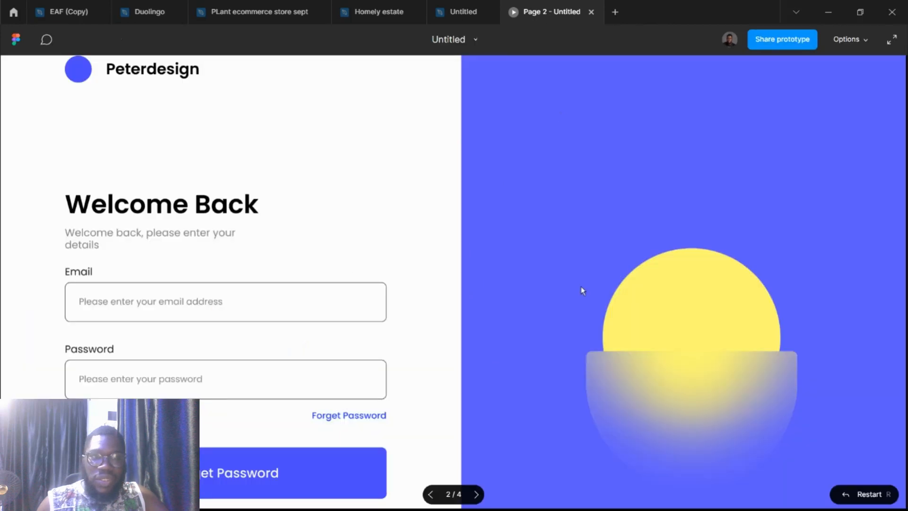
pyautogui.click(465, 18)
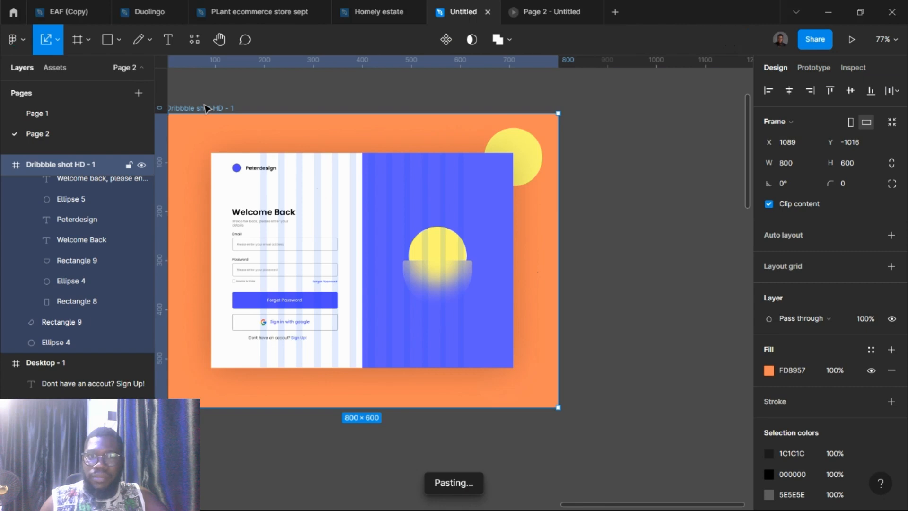
pyautogui.scroll(-3, 794, 449)
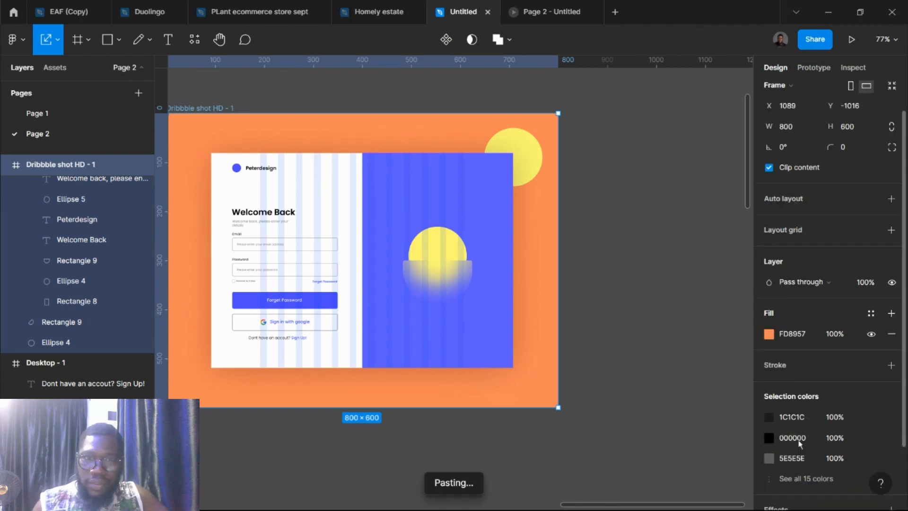
pyautogui.click(788, 467)
pyautogui.scroll(-2, 790, 464)
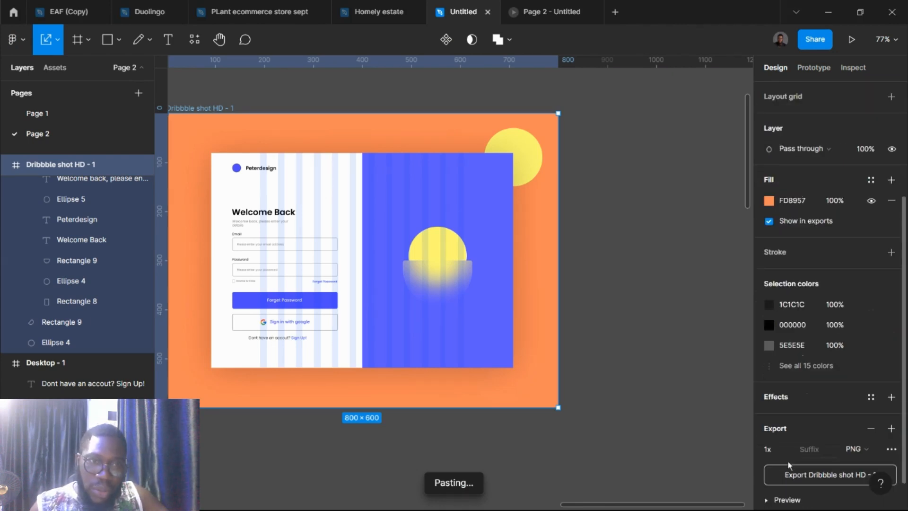
pyautogui.click(785, 412)
pyautogui.click(784, 429)
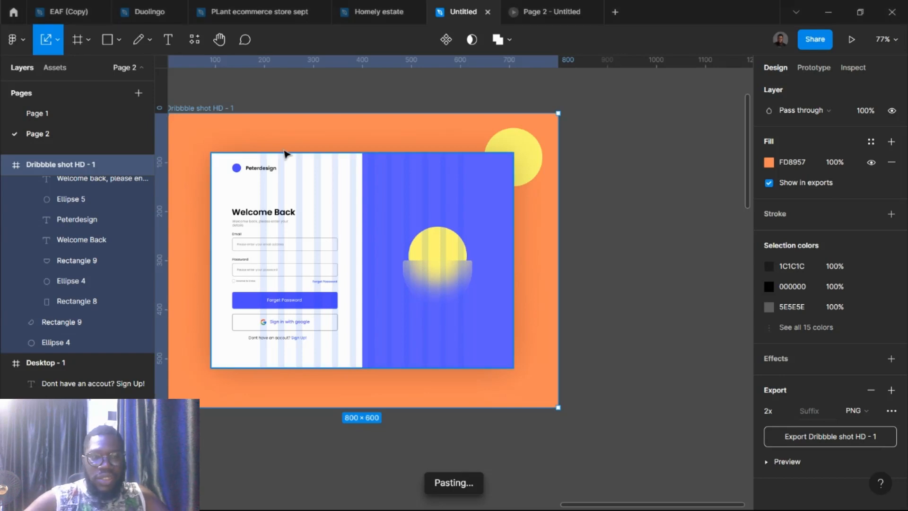
# - Page through the prototype presentation to examine the orange Dribbble shot frame and the login page
pyautogui.click(546, 9)
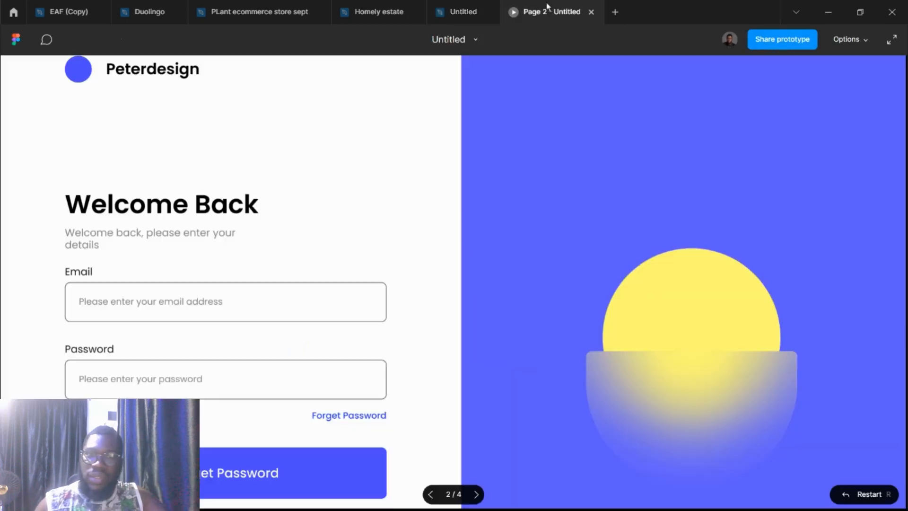
pyautogui.click(477, 495)
pyautogui.click(477, 495)
pyautogui.click(432, 495)
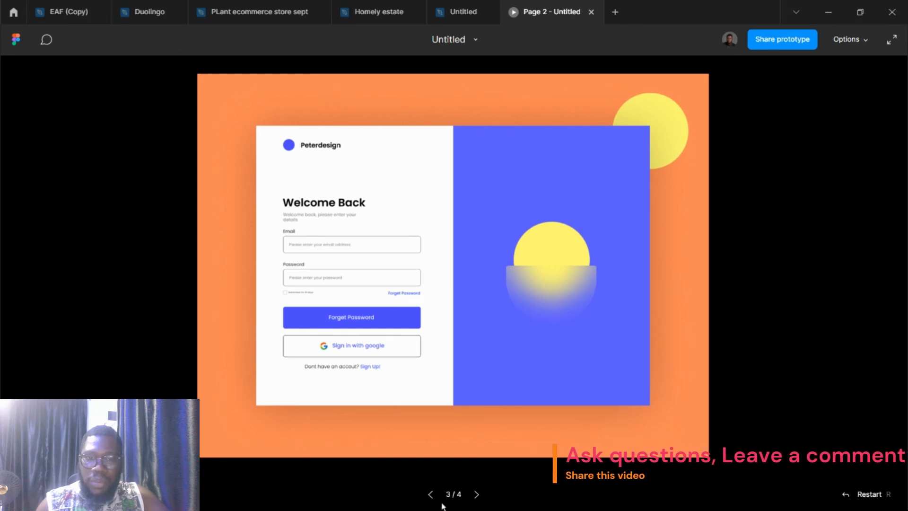
pyautogui.click(432, 495)
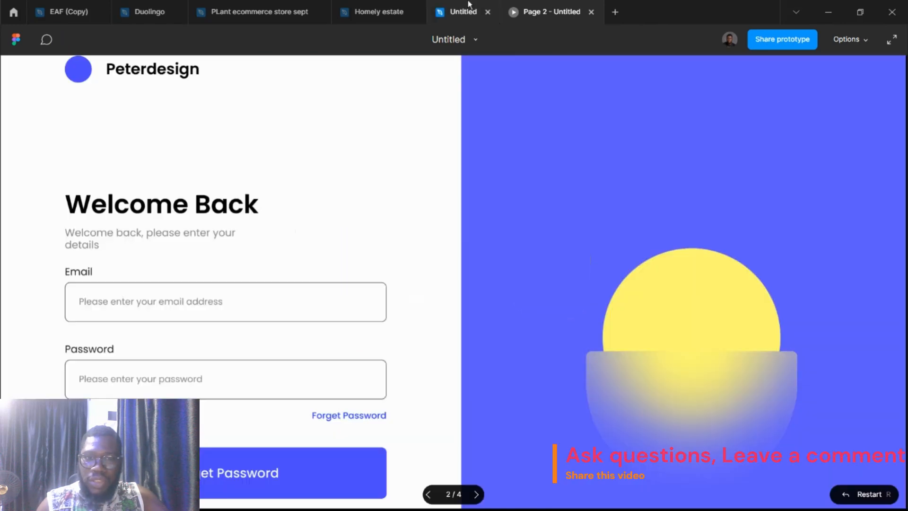